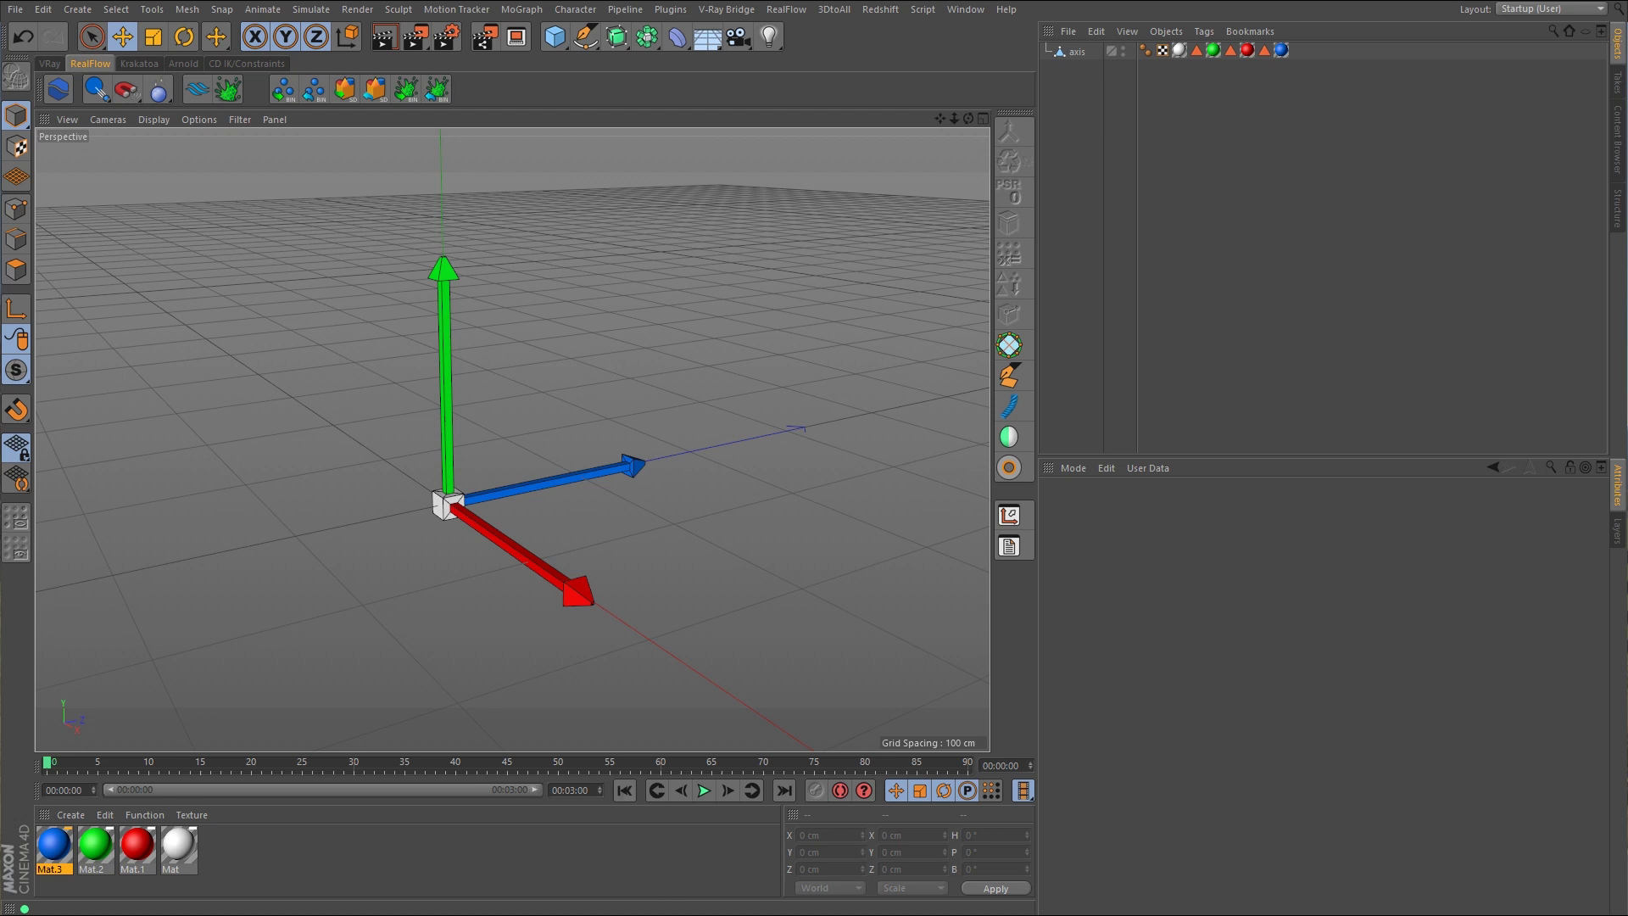
Switch to the browser to review the CD Tools download section on the INSYDIUM community page, and return to Cinema 4D.
key(alt+Tab)
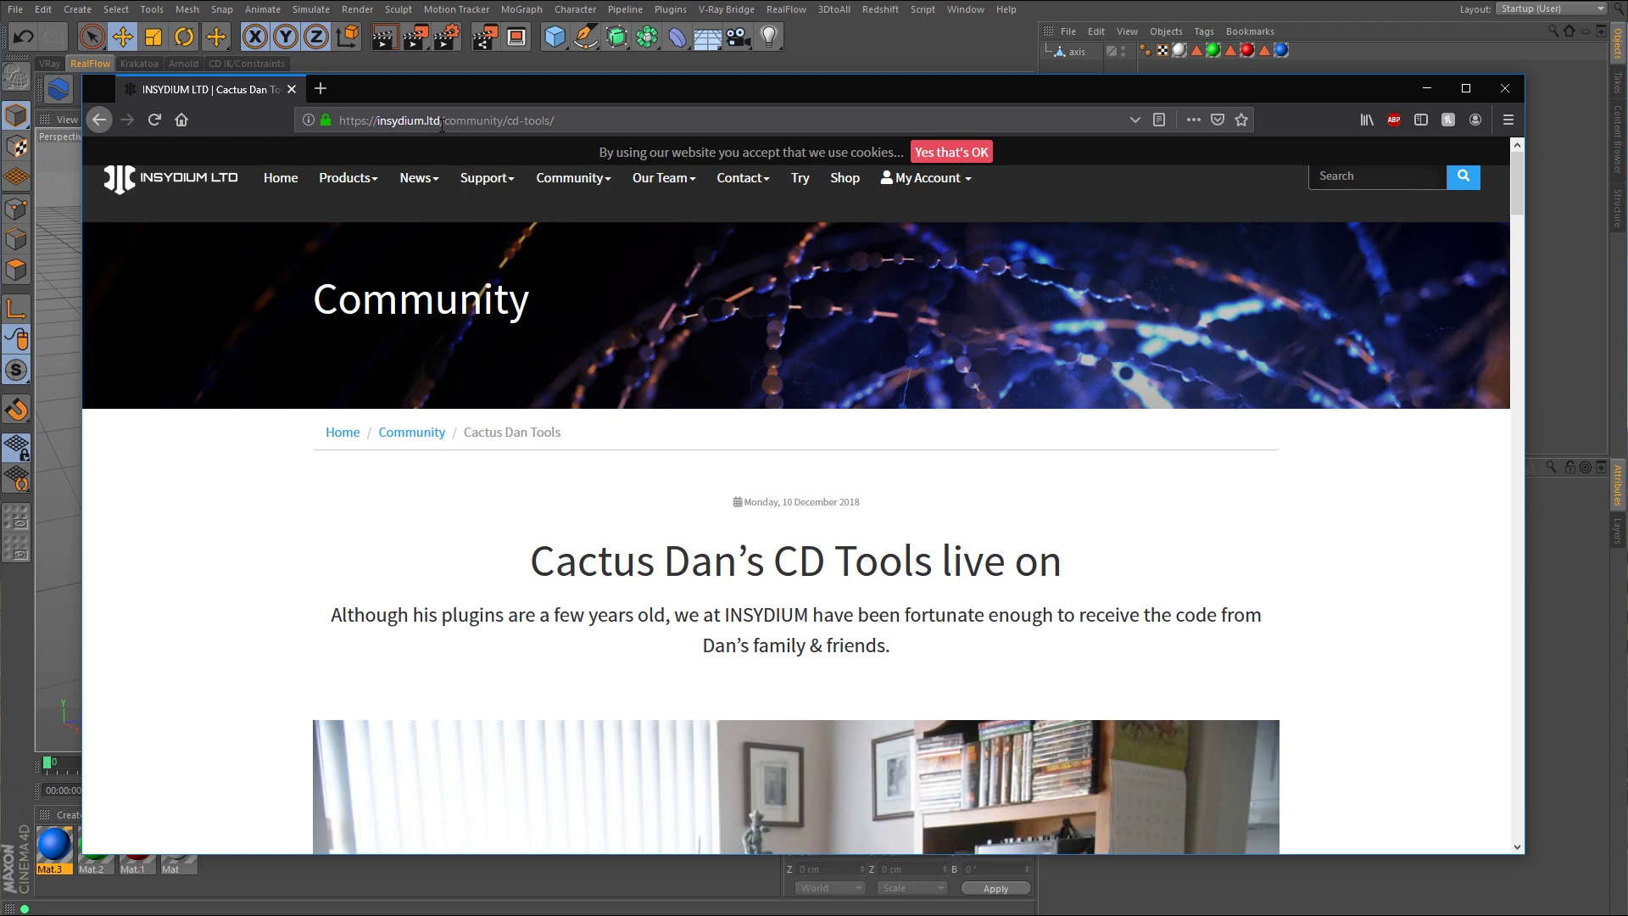
scroll(1421, 502, down, 8)
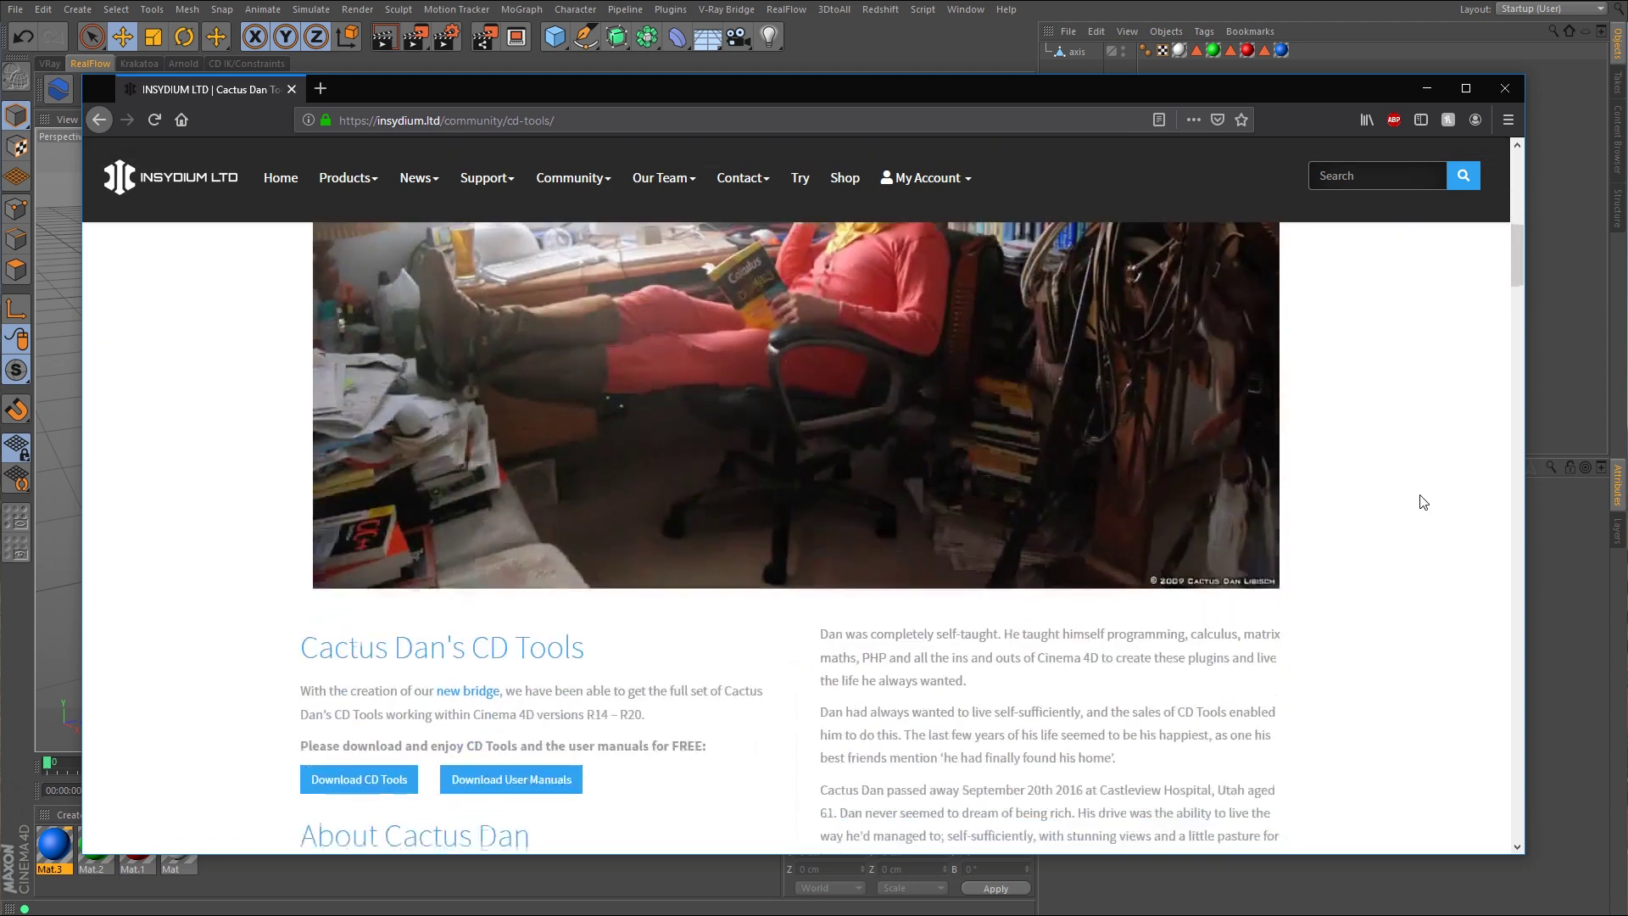
scroll(1423, 502, down, 2)
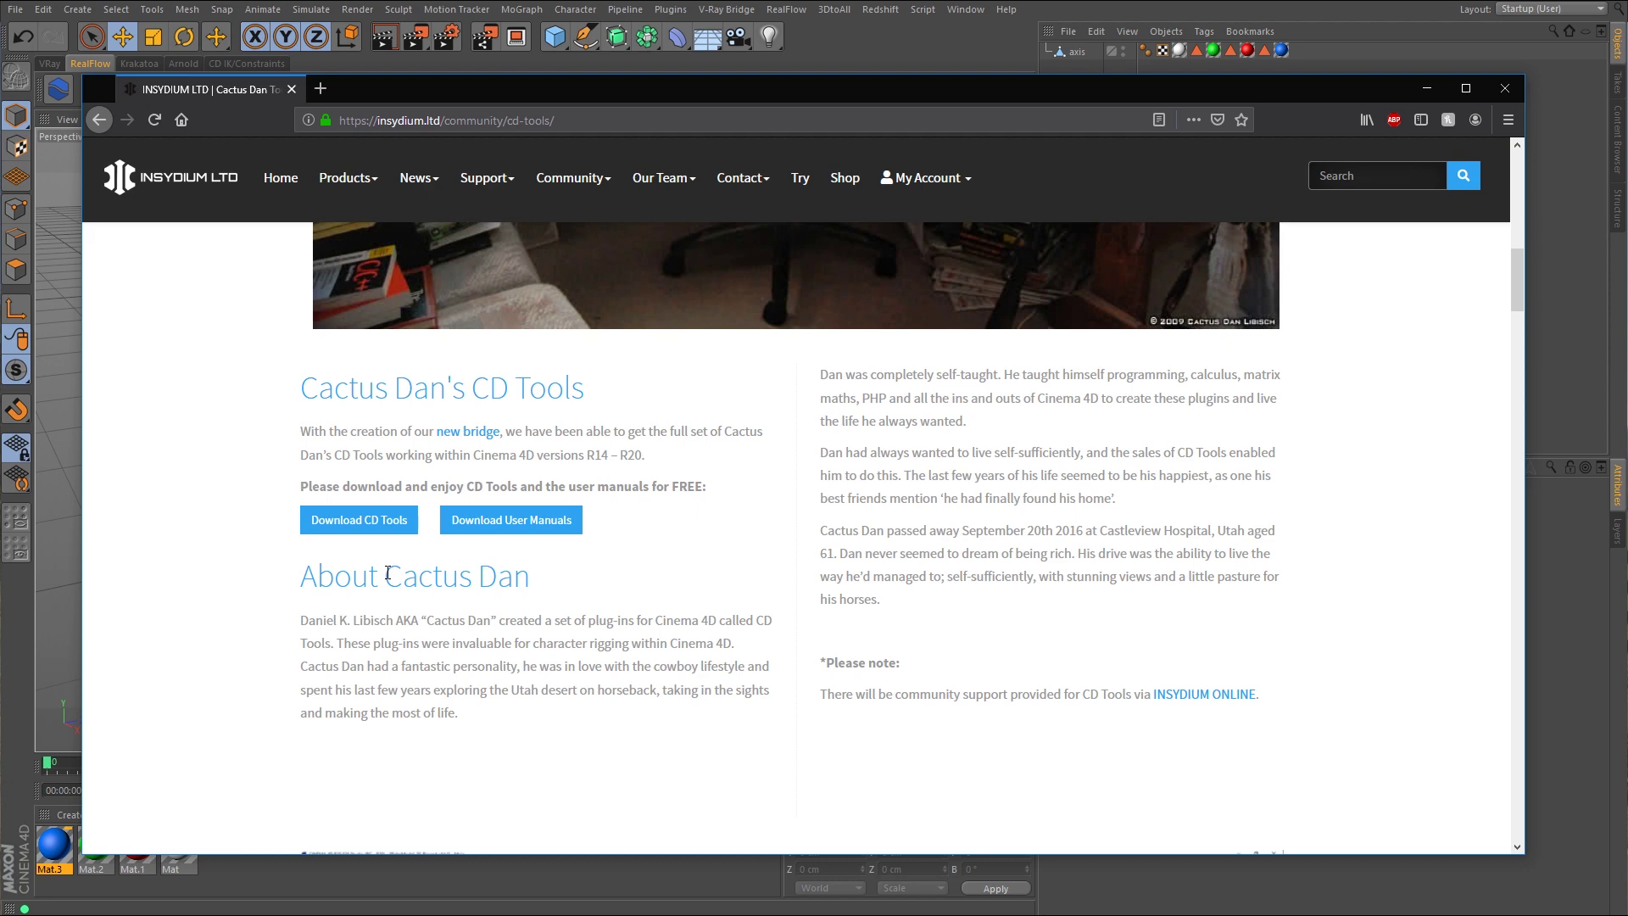
click(1427, 90)
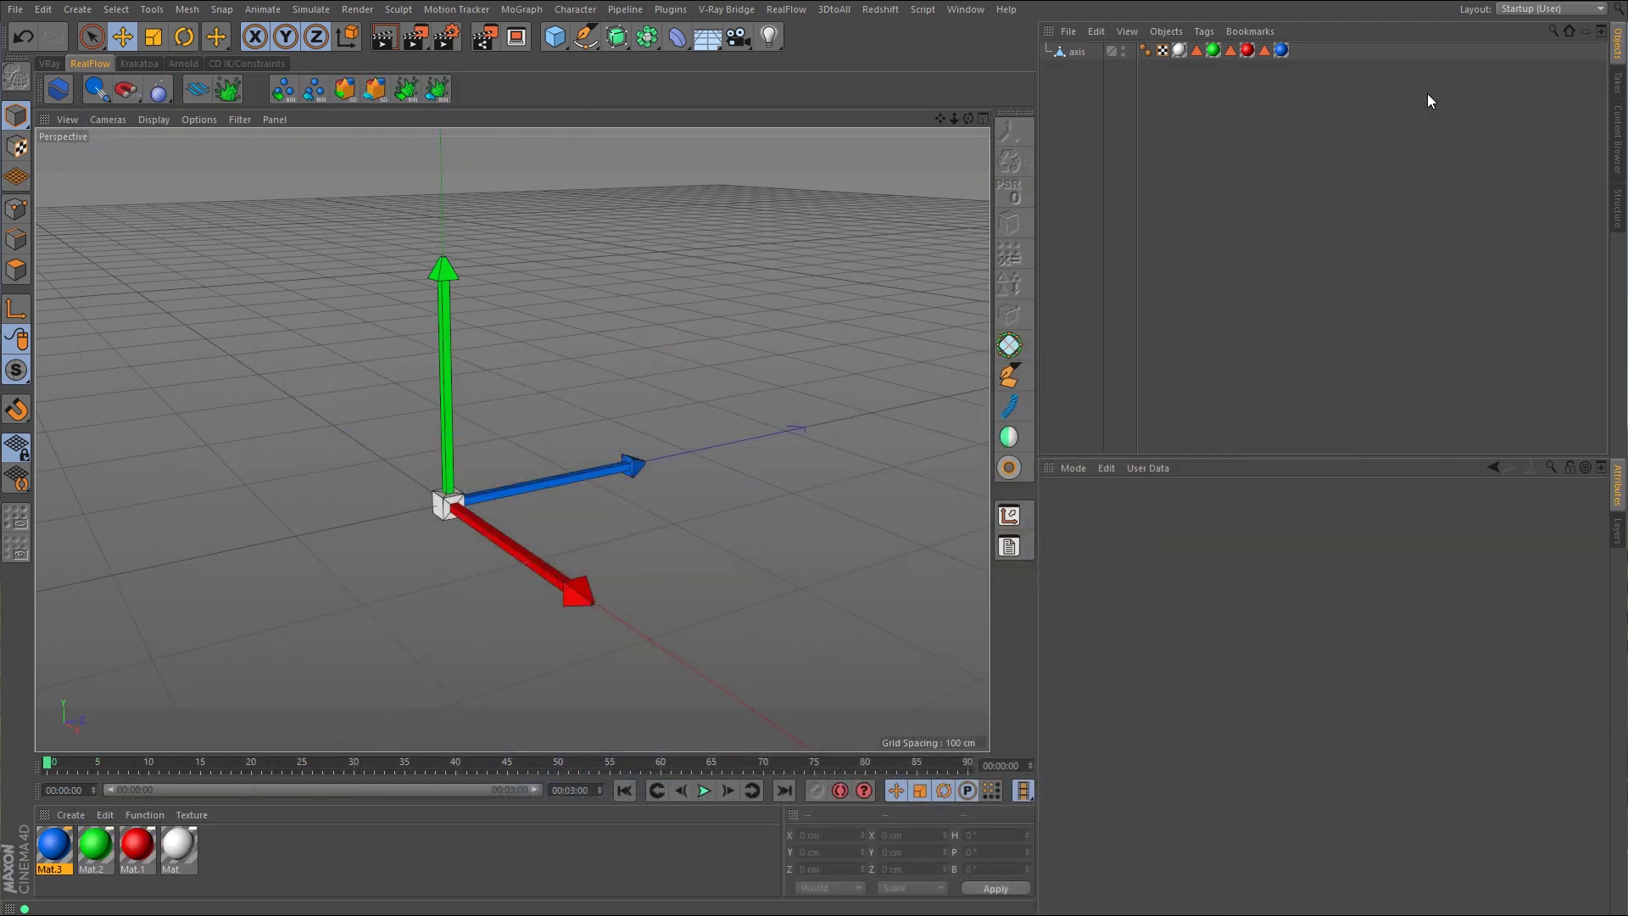
click(670, 9)
mouse_move(702, 72)
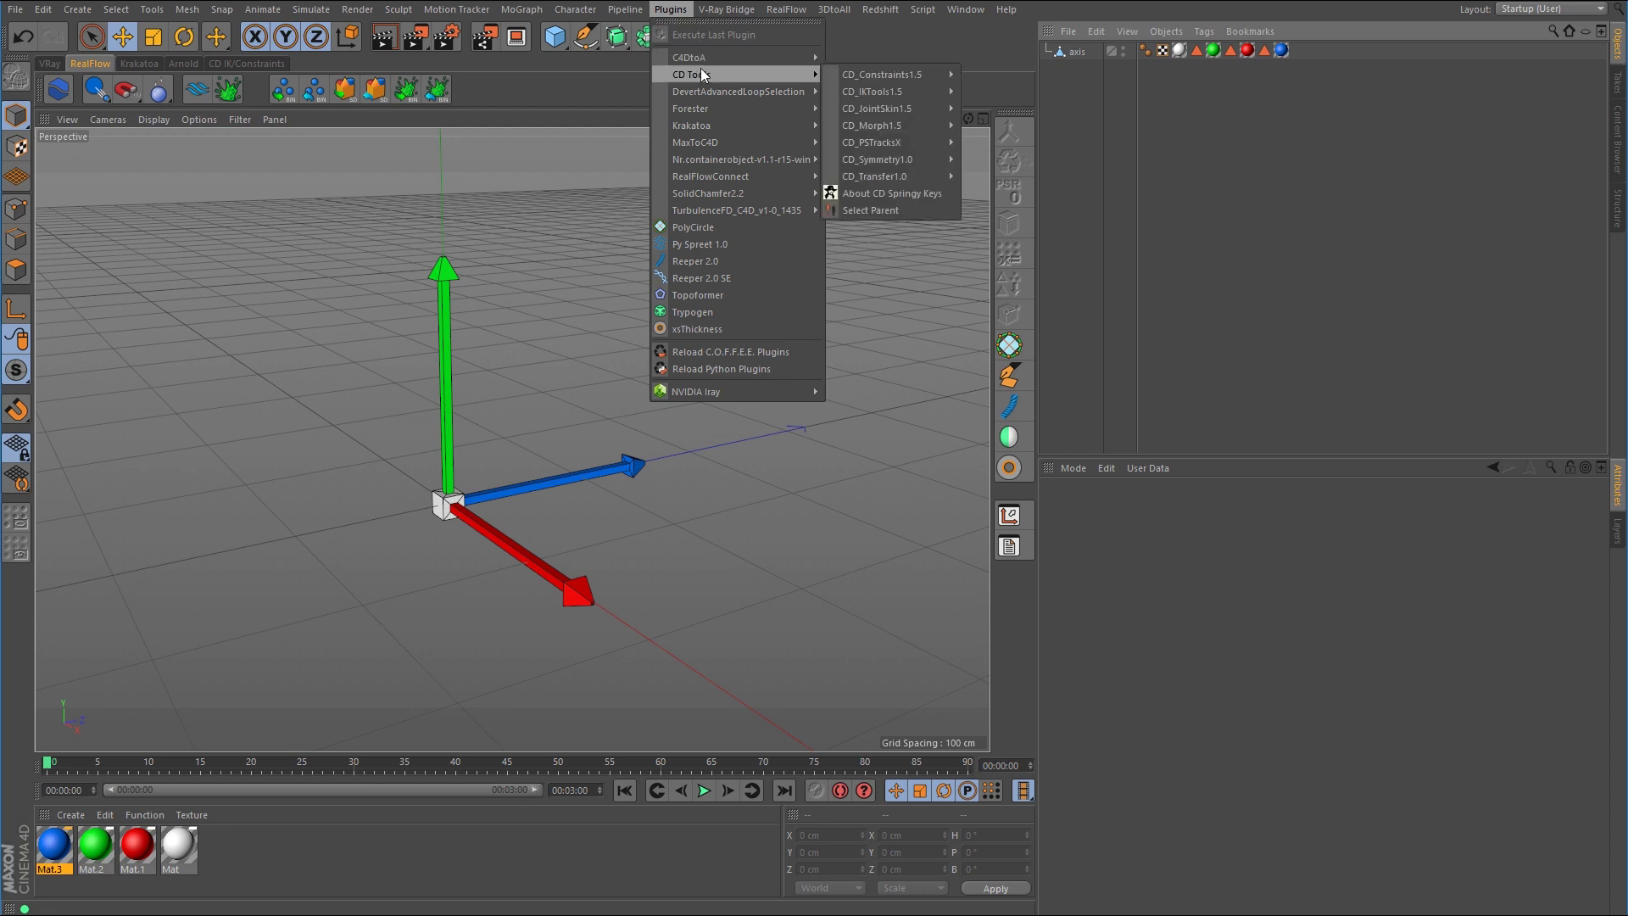
mouse_move(889, 78)
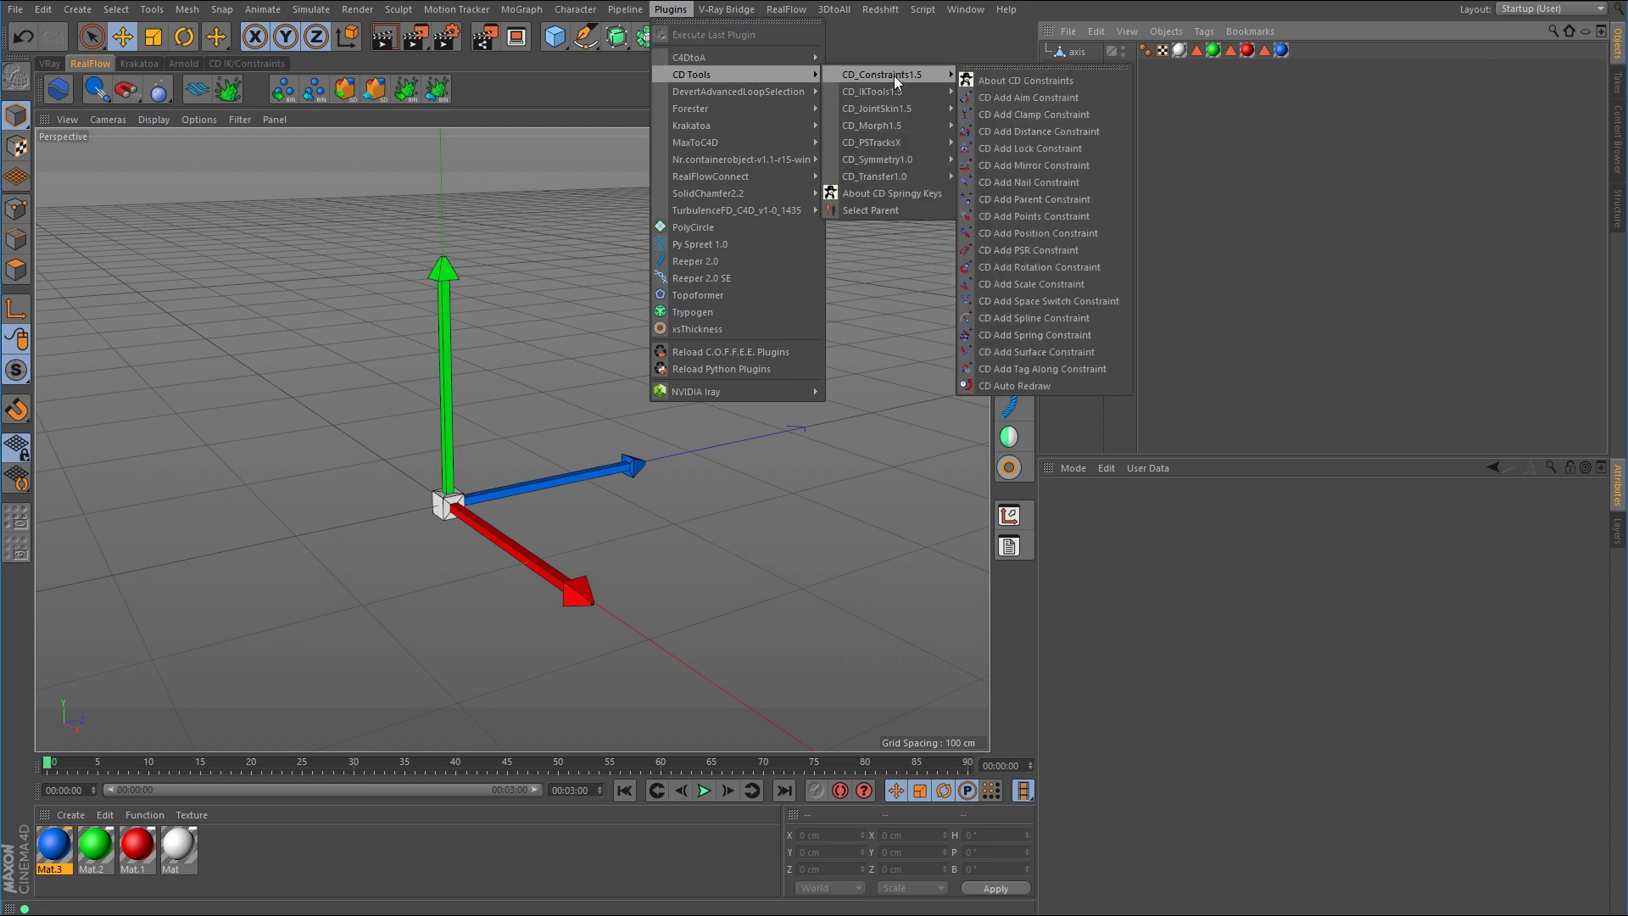
mouse_move(893, 106)
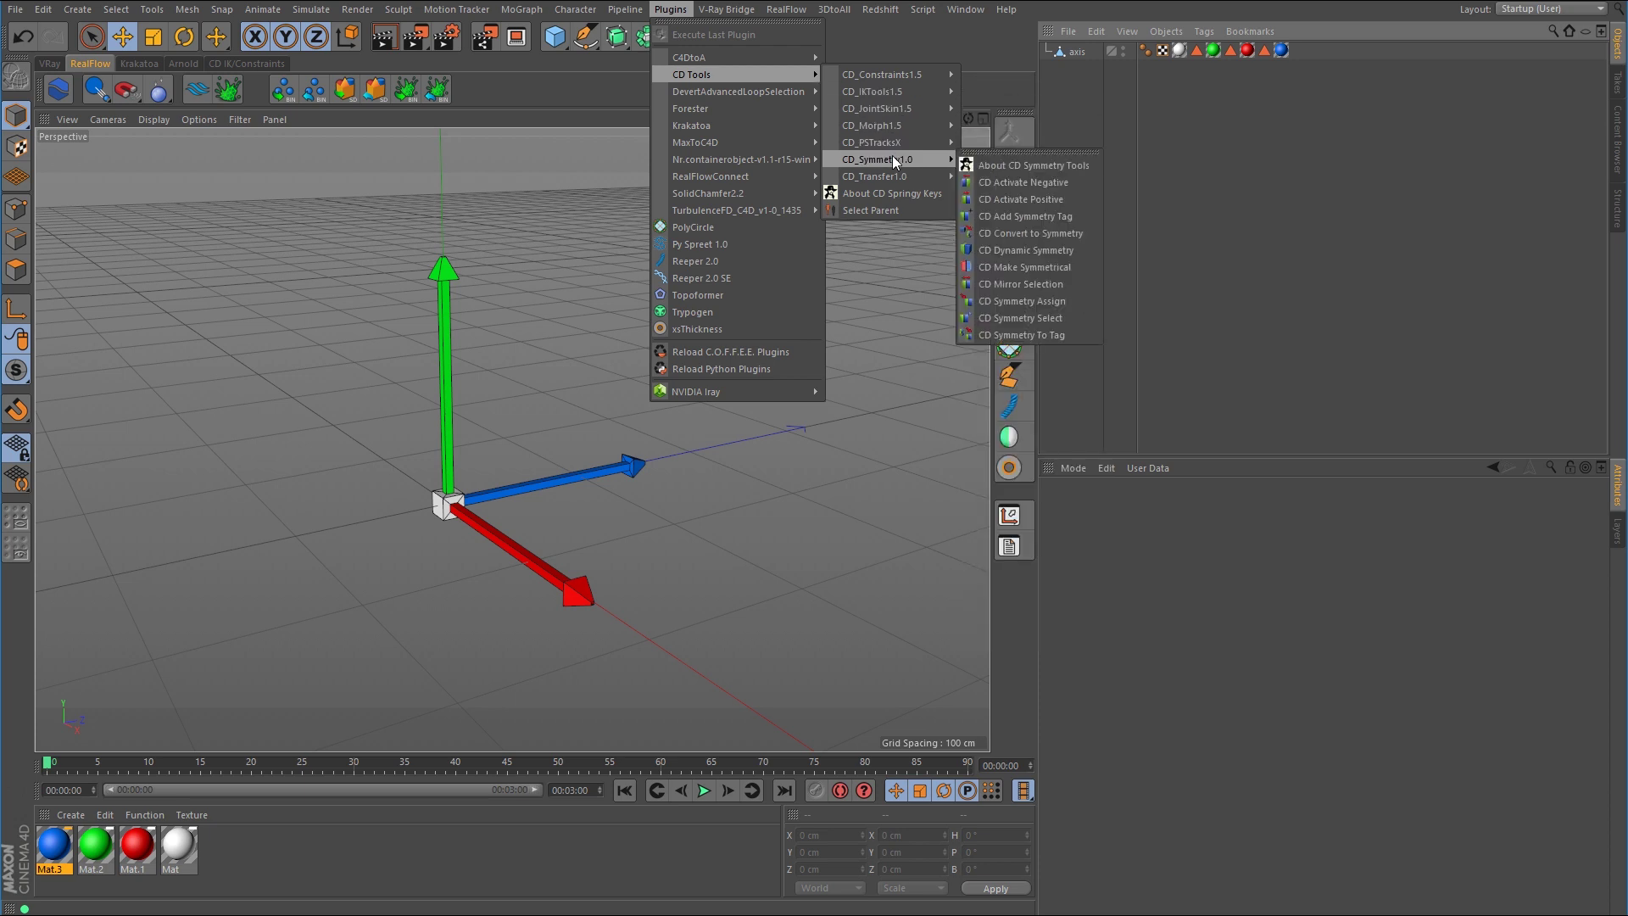
mouse_move(892, 176)
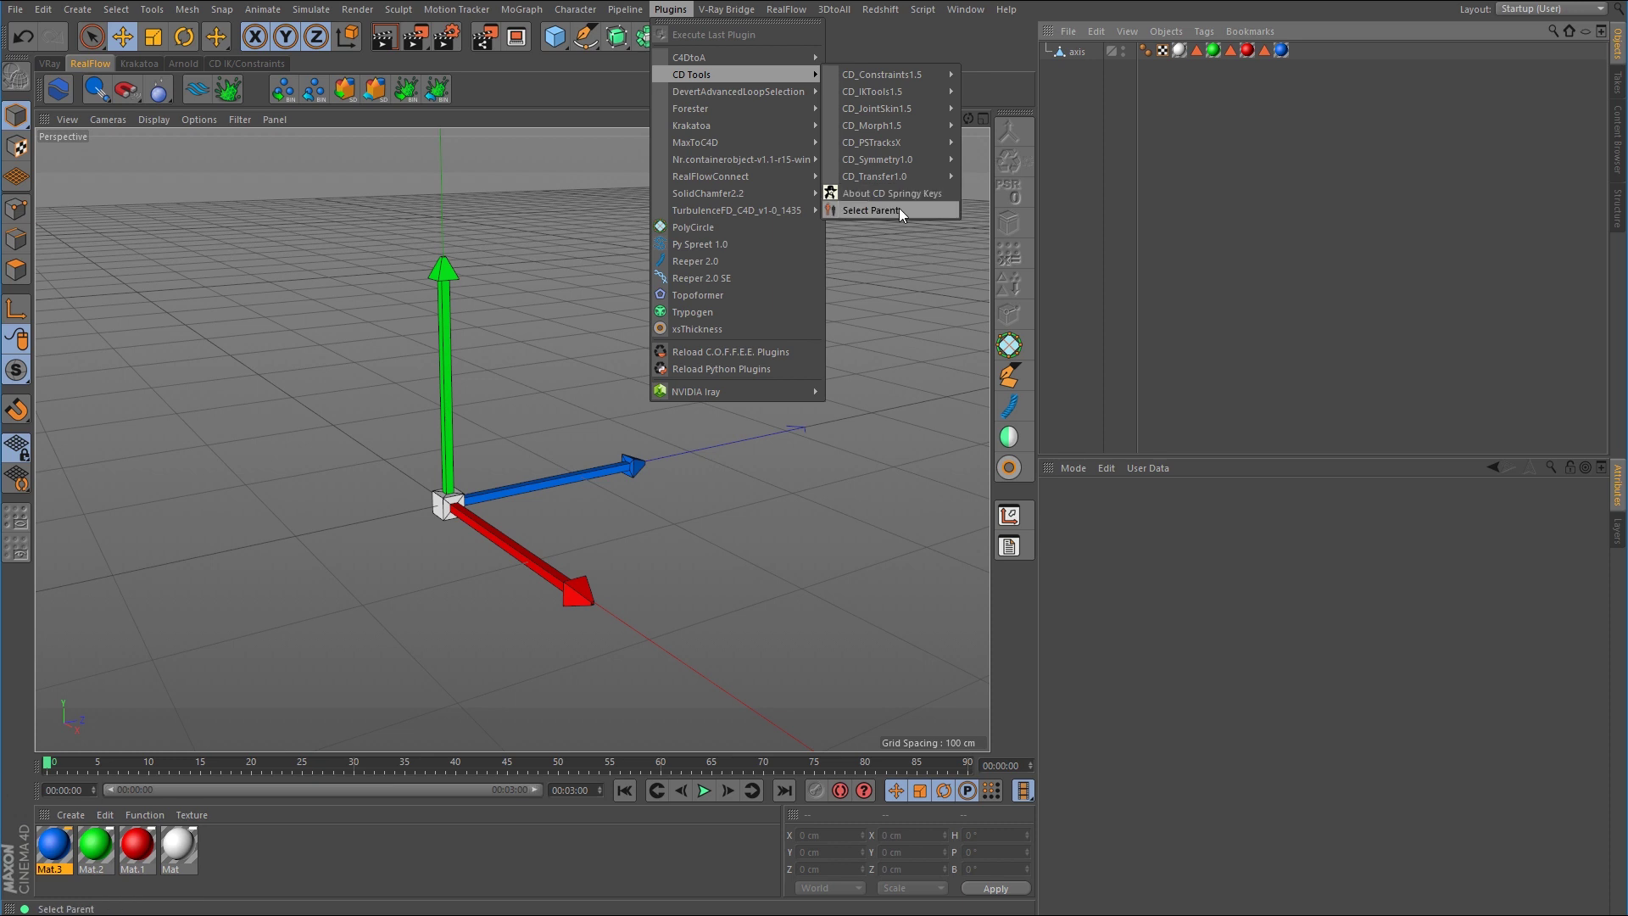
click(899, 209)
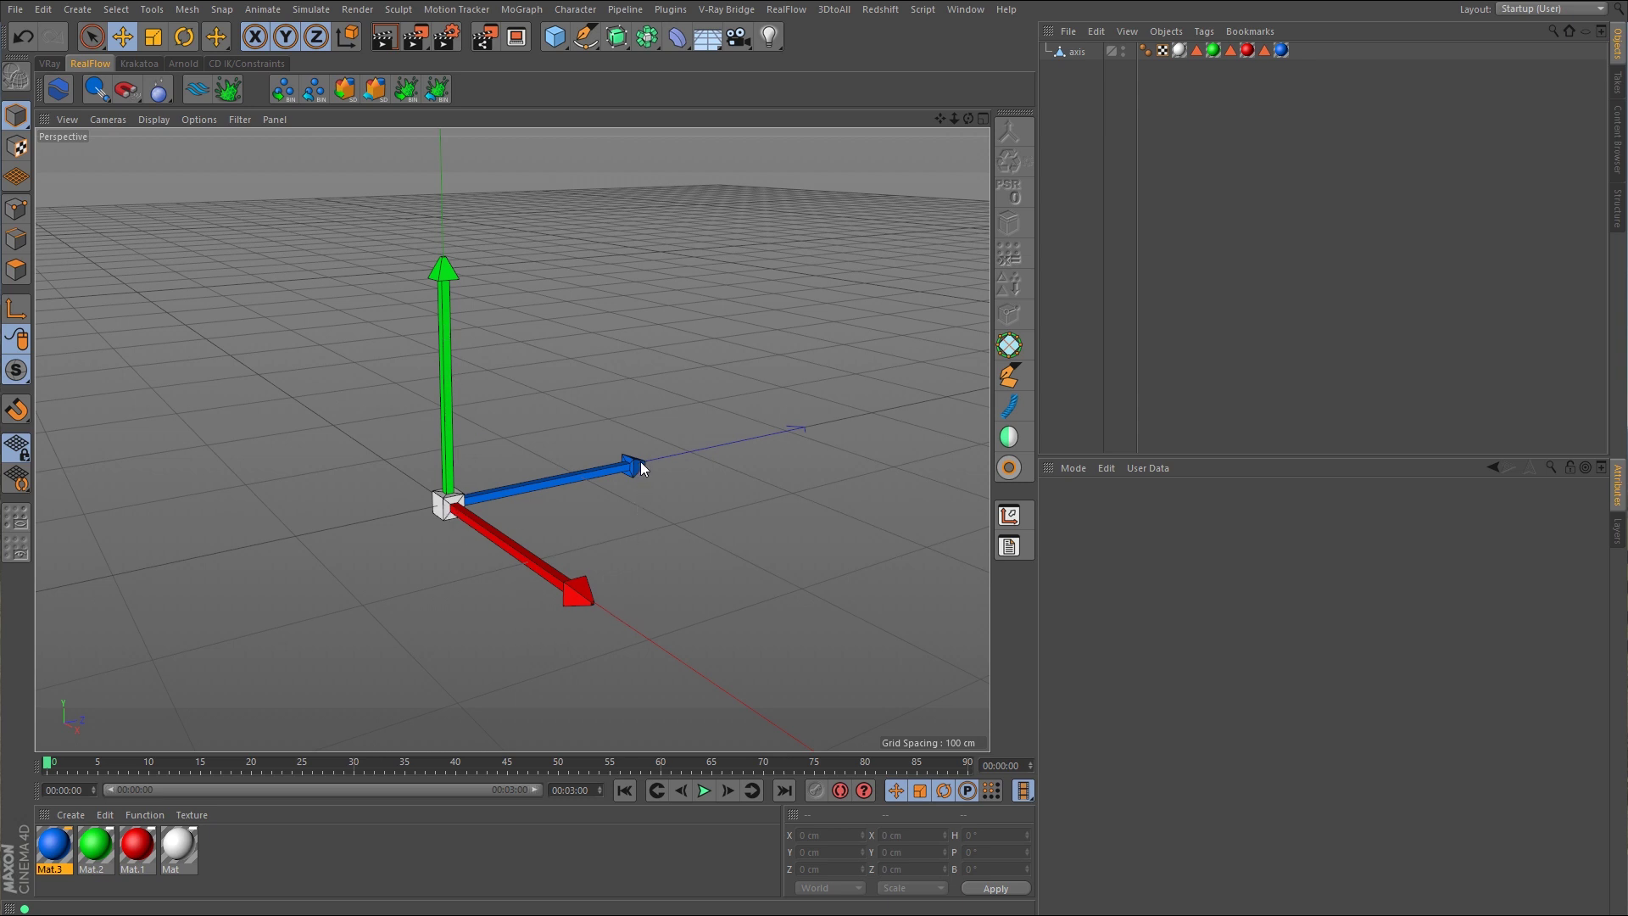
Try rotating the axis object on heading, pitch and bank one at a time, undoing each rotation.
click(452, 507)
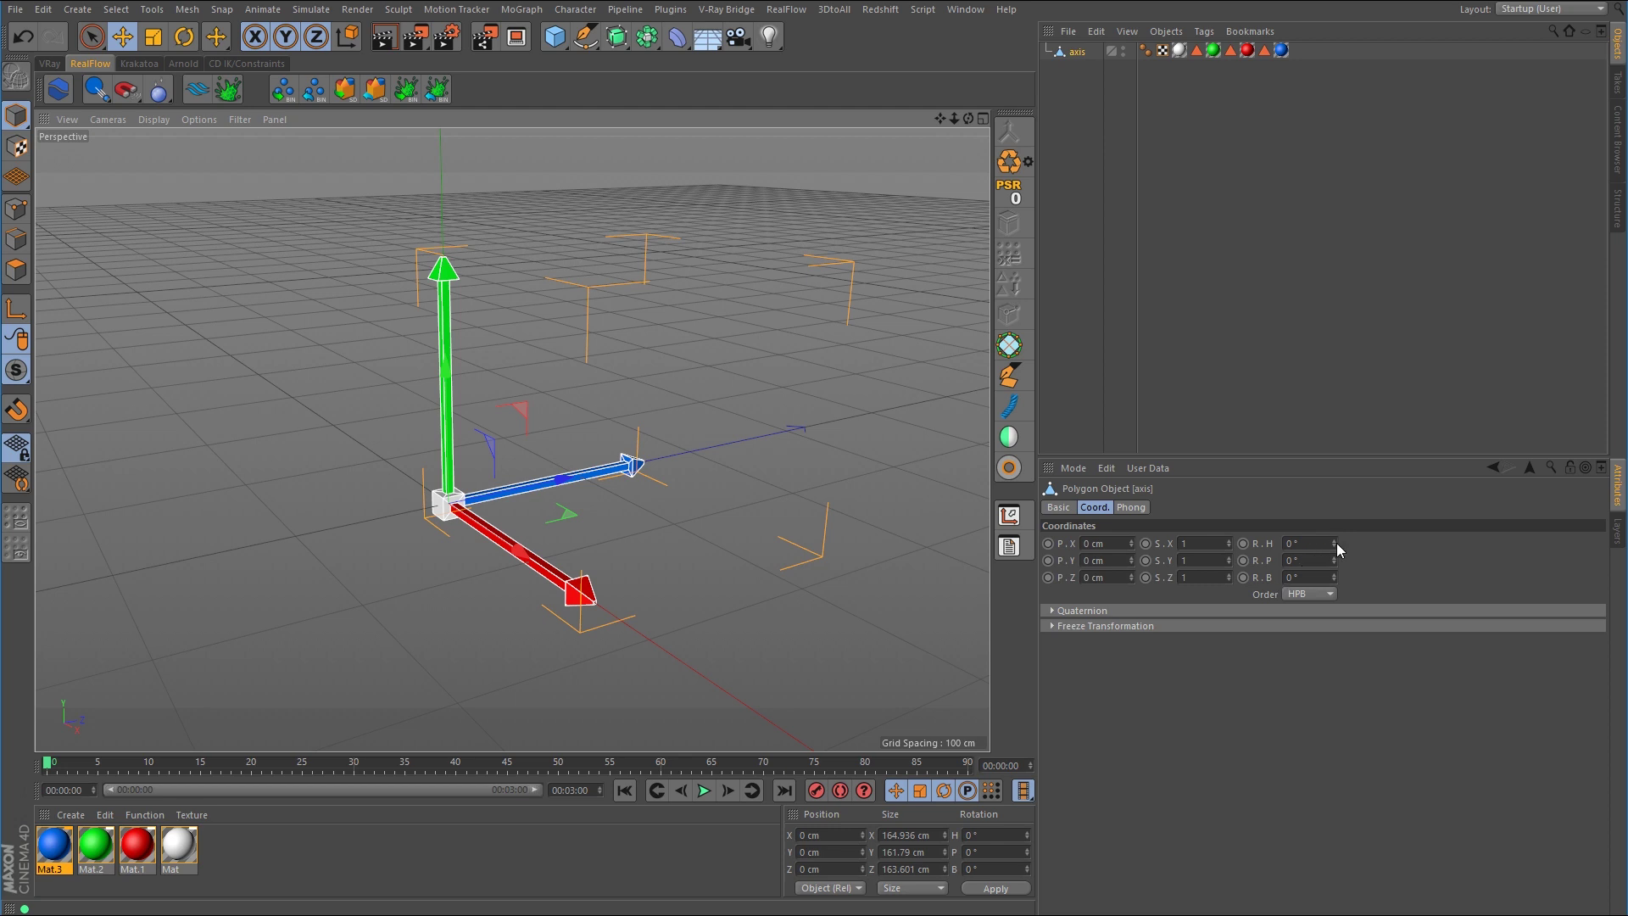
mouse_move(1337, 543)
mouse_down()
mouse_move(1621, 543)
mouse_move(1336, 543)
mouse_up()
key(ctrl+z)
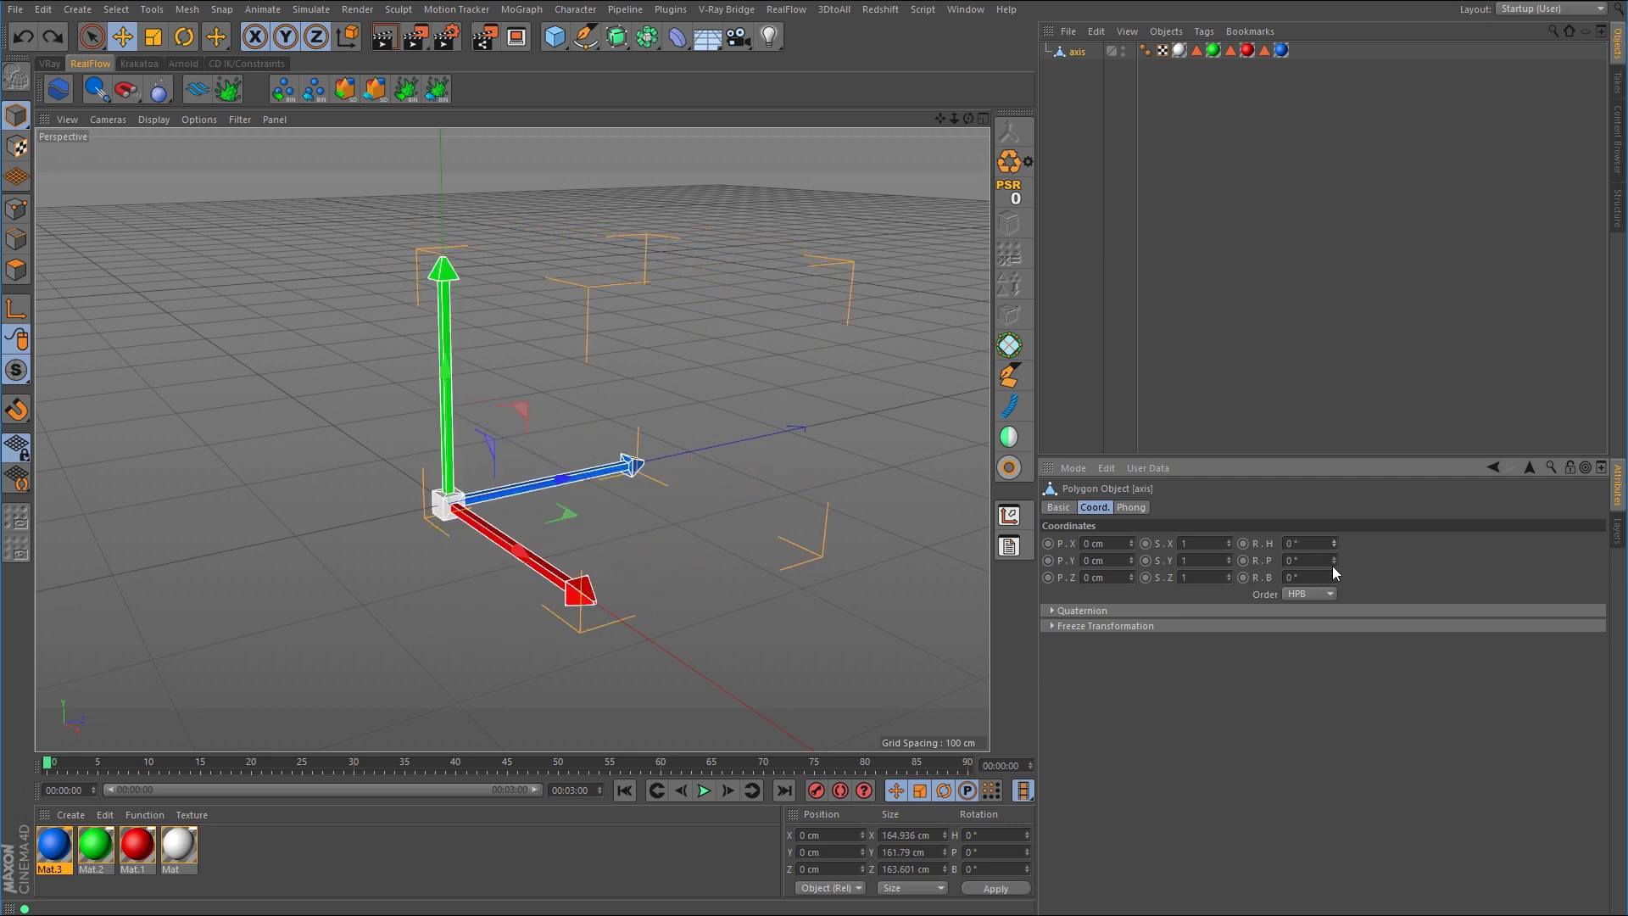
mouse_move(1335, 561)
mouse_down()
mouse_move(1501, 561)
mouse_move(1325, 561)
mouse_up()
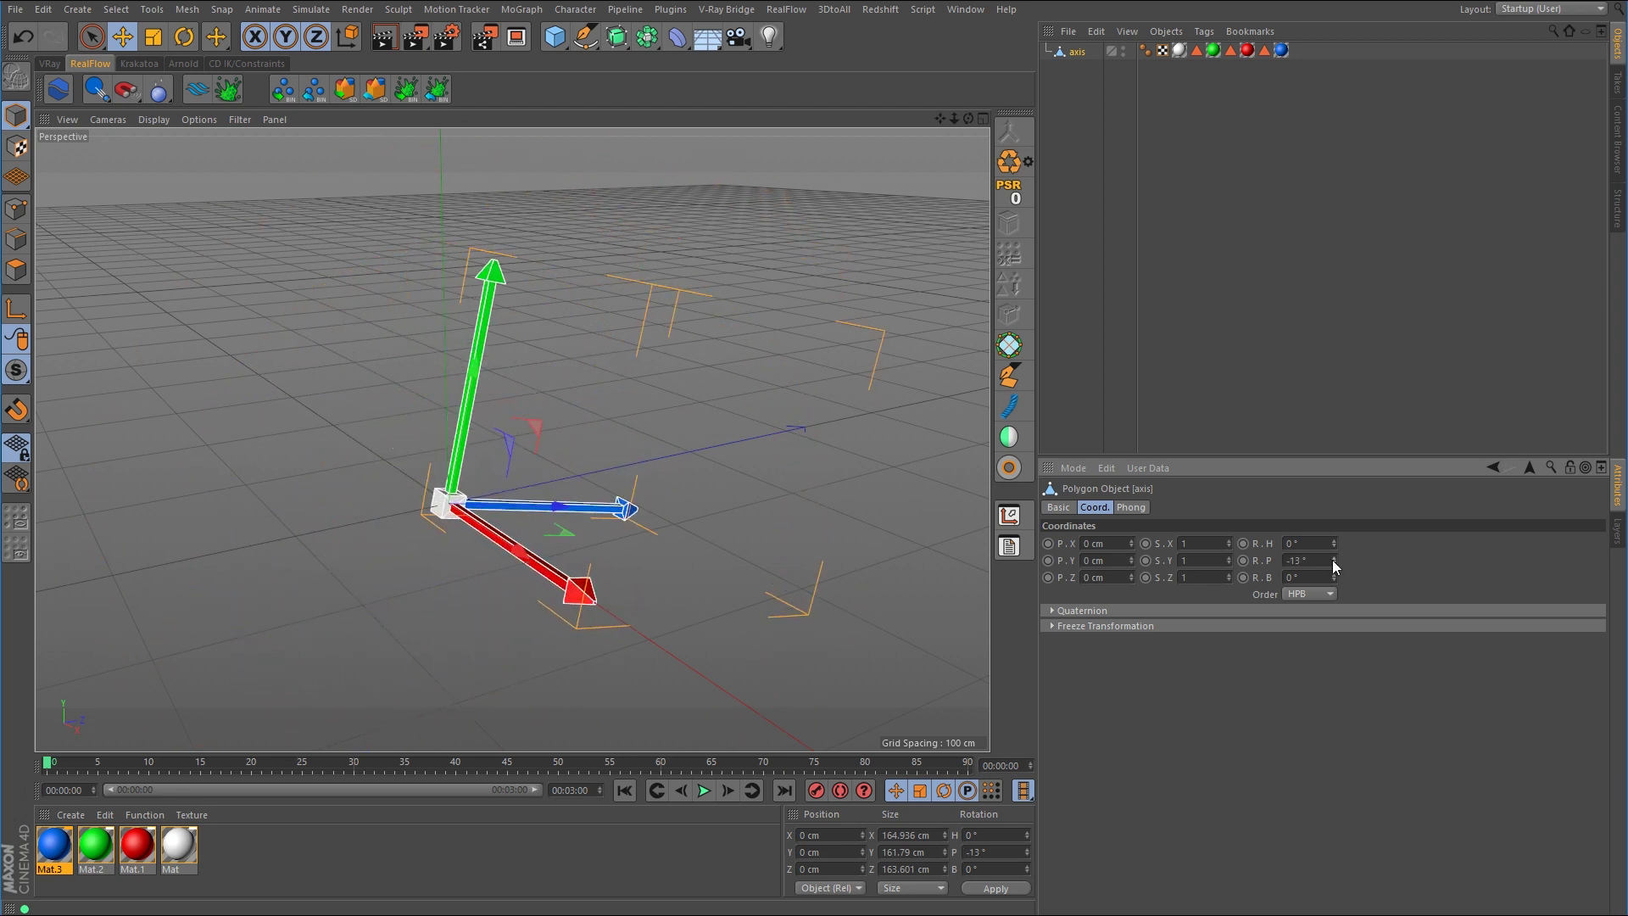
key(ctrl+z)
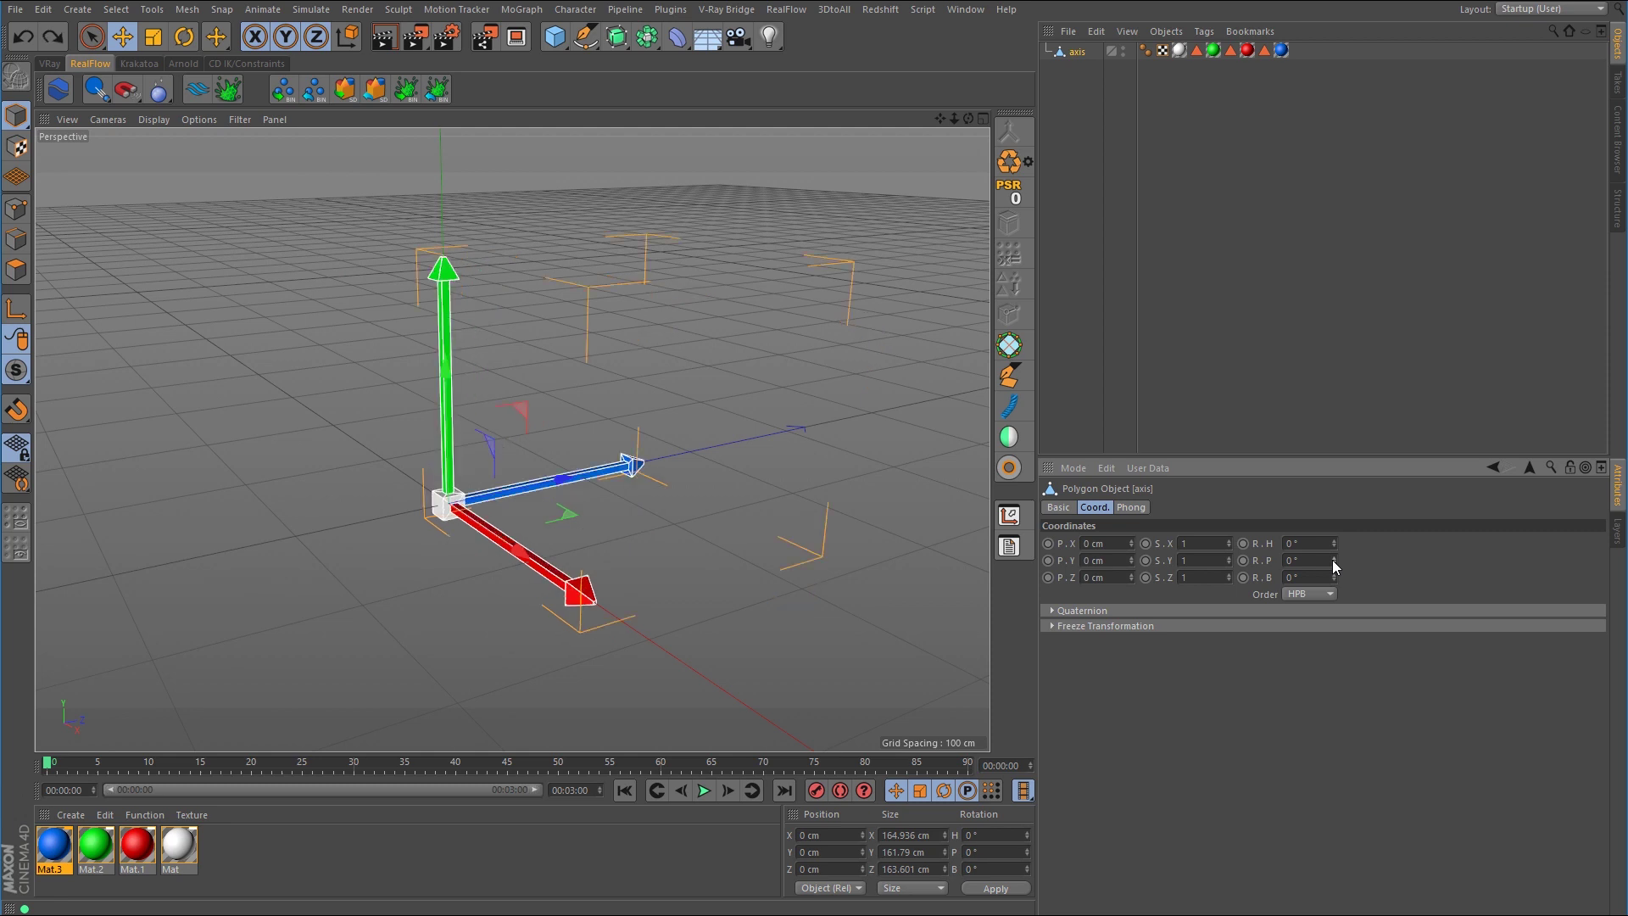
mouse_move(1335, 577)
mouse_down()
mouse_move(1526, 578)
mouse_move(1336, 583)
mouse_up()
Rotate the axis object freely with the Rotate tool to about H 33.5°, P 37.9°, B -41.7°.
click(184, 36)
drag(608, 461, 675, 366)
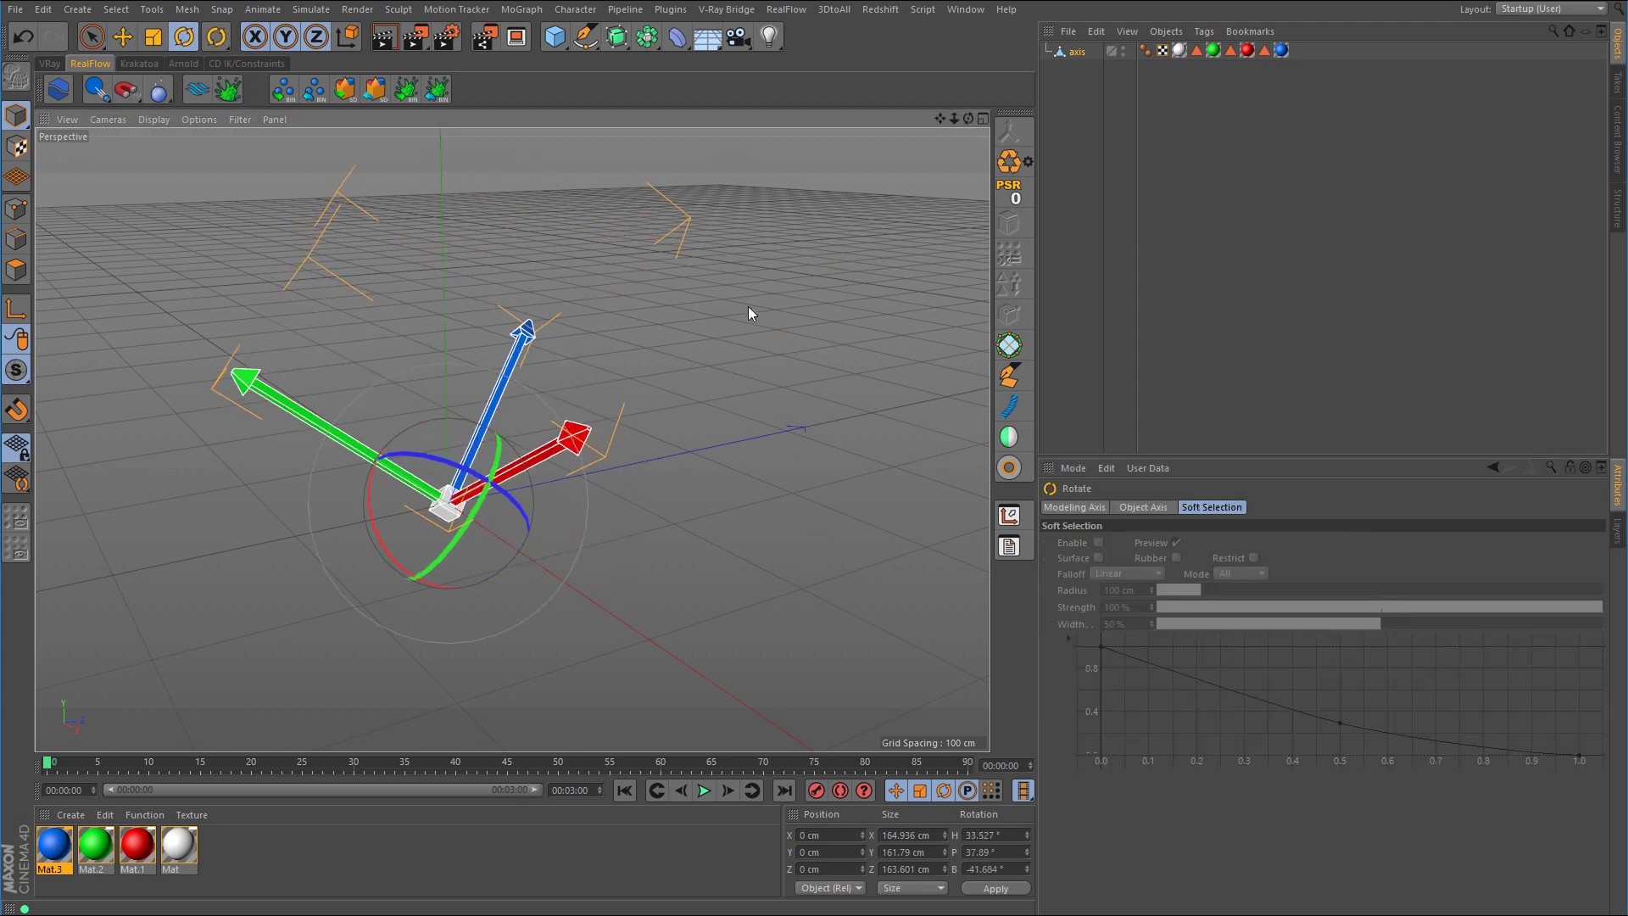
mouse_move(971, 118)
mouse_down()
mouse_move(899, 124)
mouse_move(972, 117)
mouse_up()
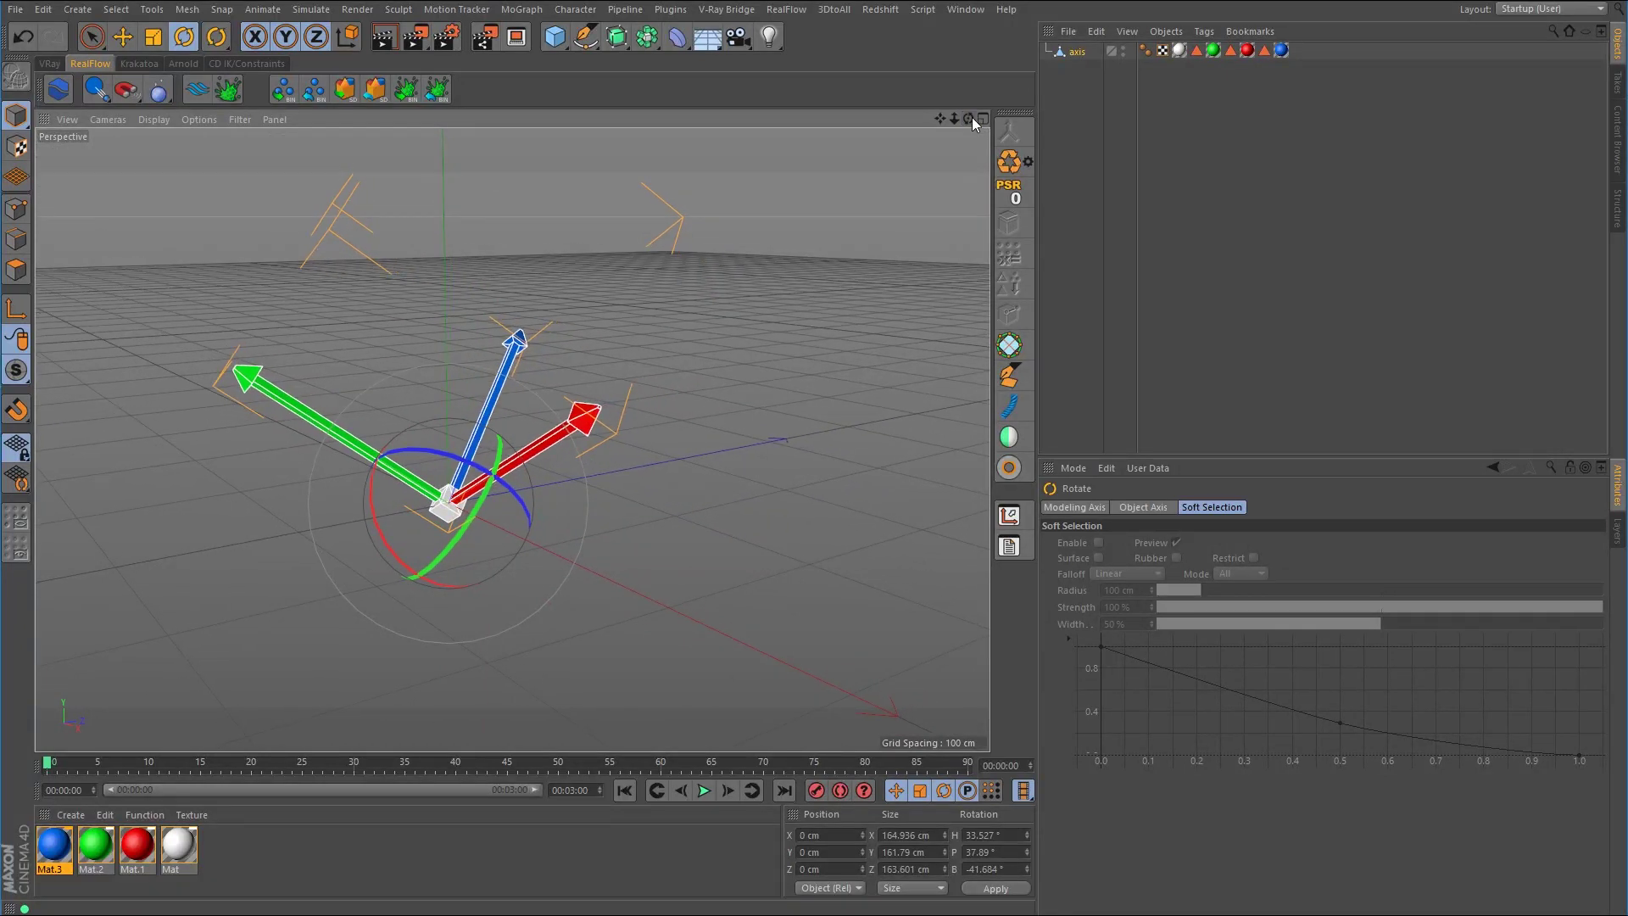
Try setting the tilted axis object's heading to about 109.5° and, separately, its pitch to about 92.9°.
click(1073, 52)
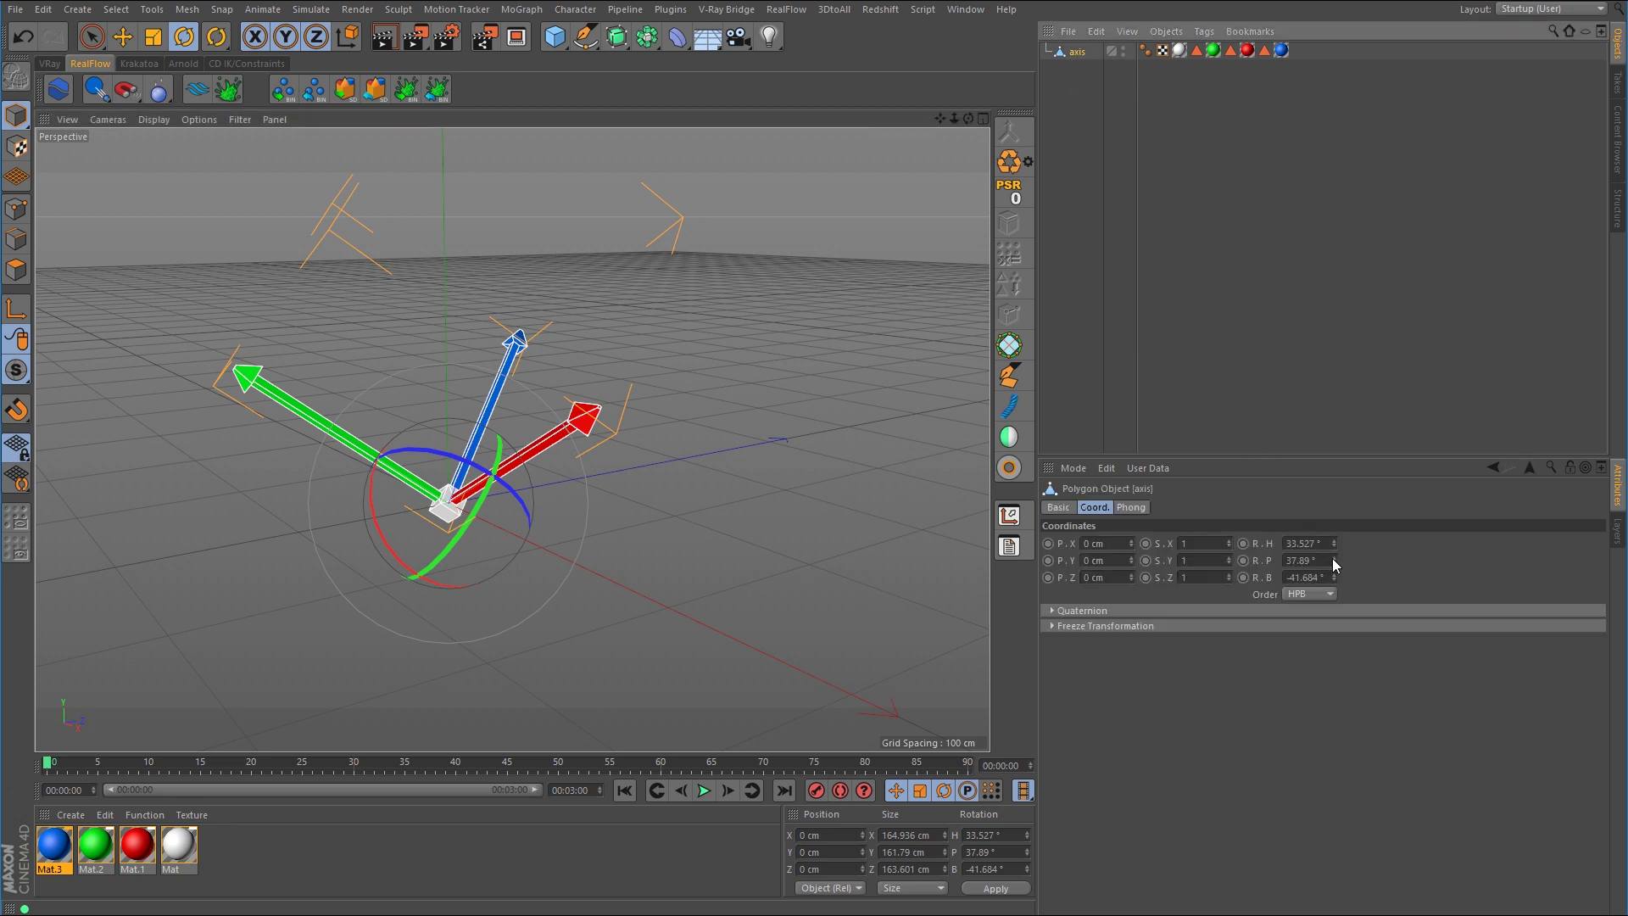
drag(1335, 544, 1335, 495)
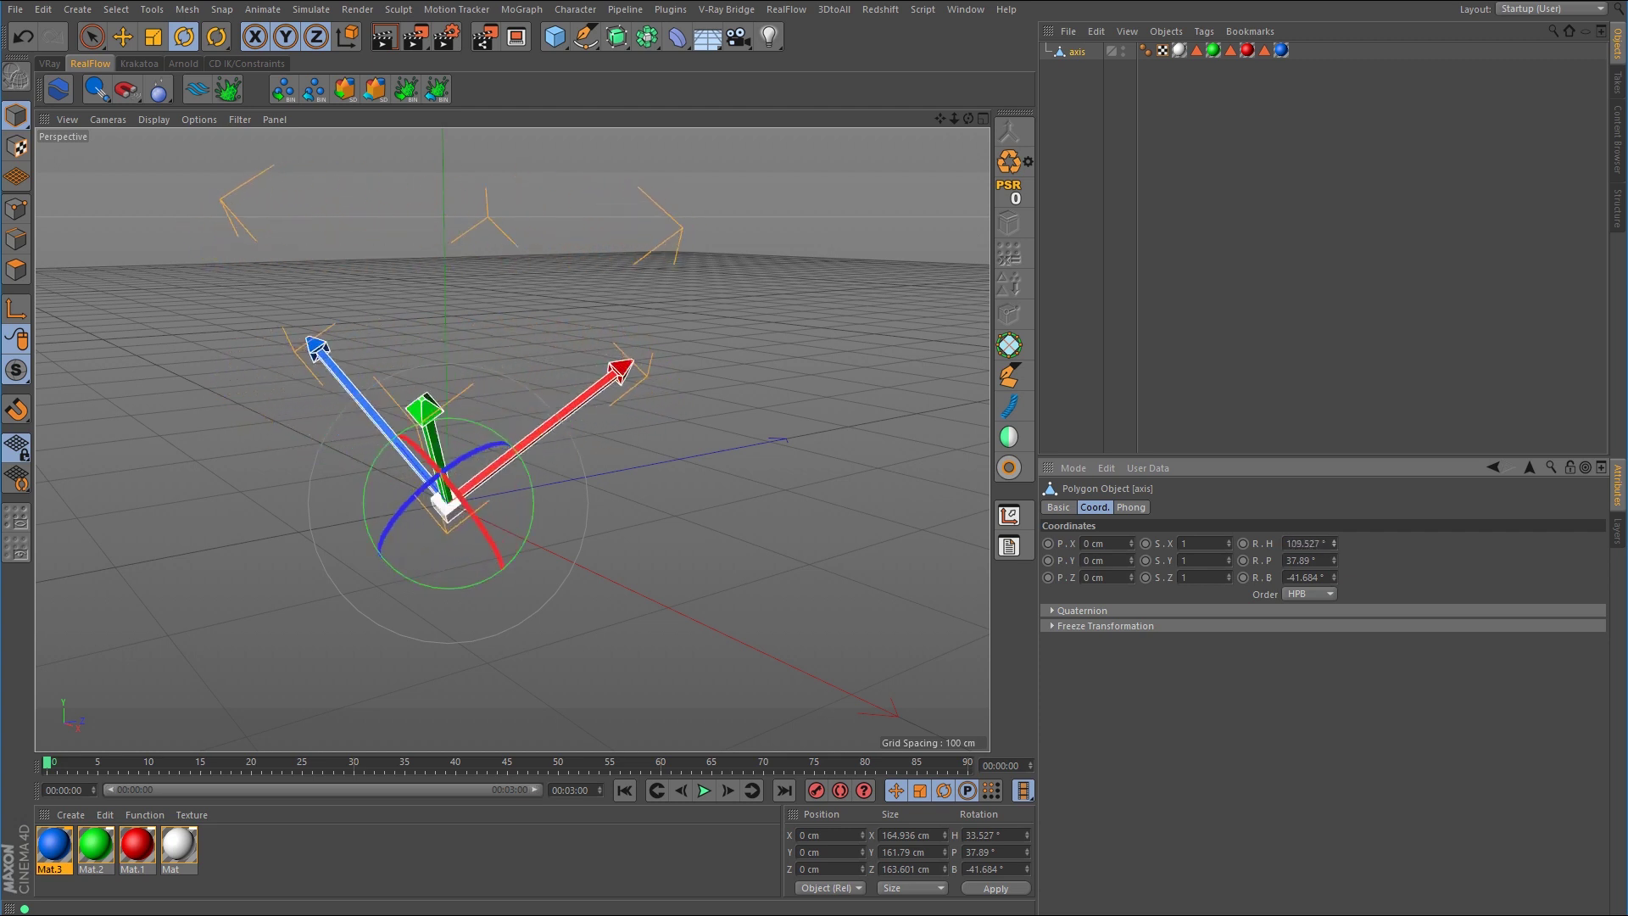
drag(1334, 542, 1335, 565)
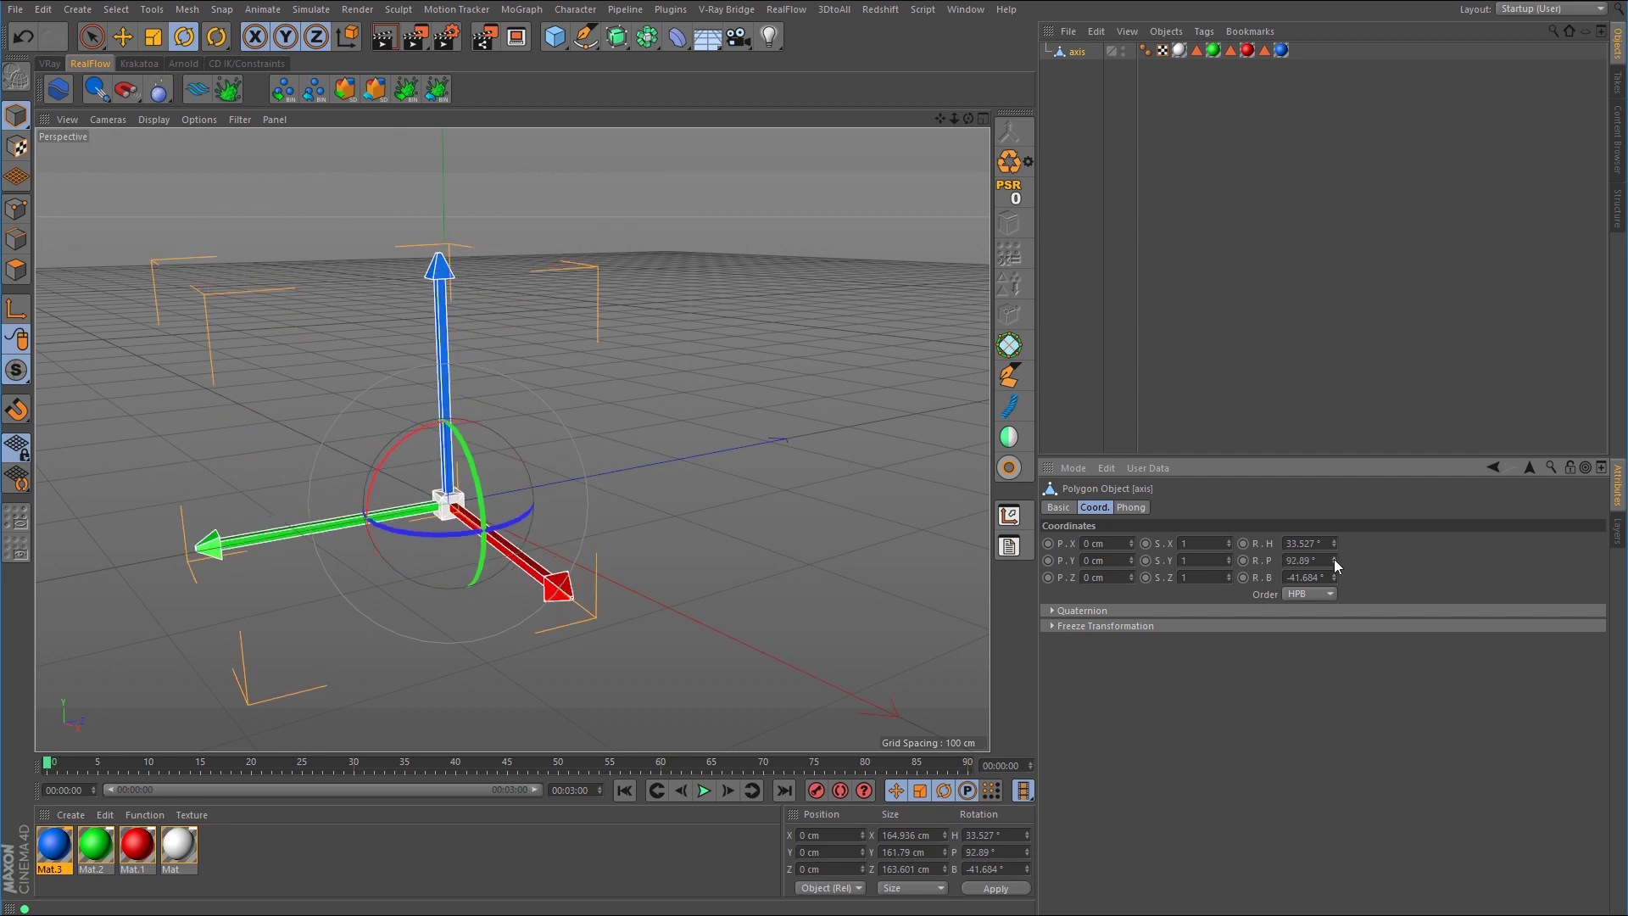
key(ctrl+z)
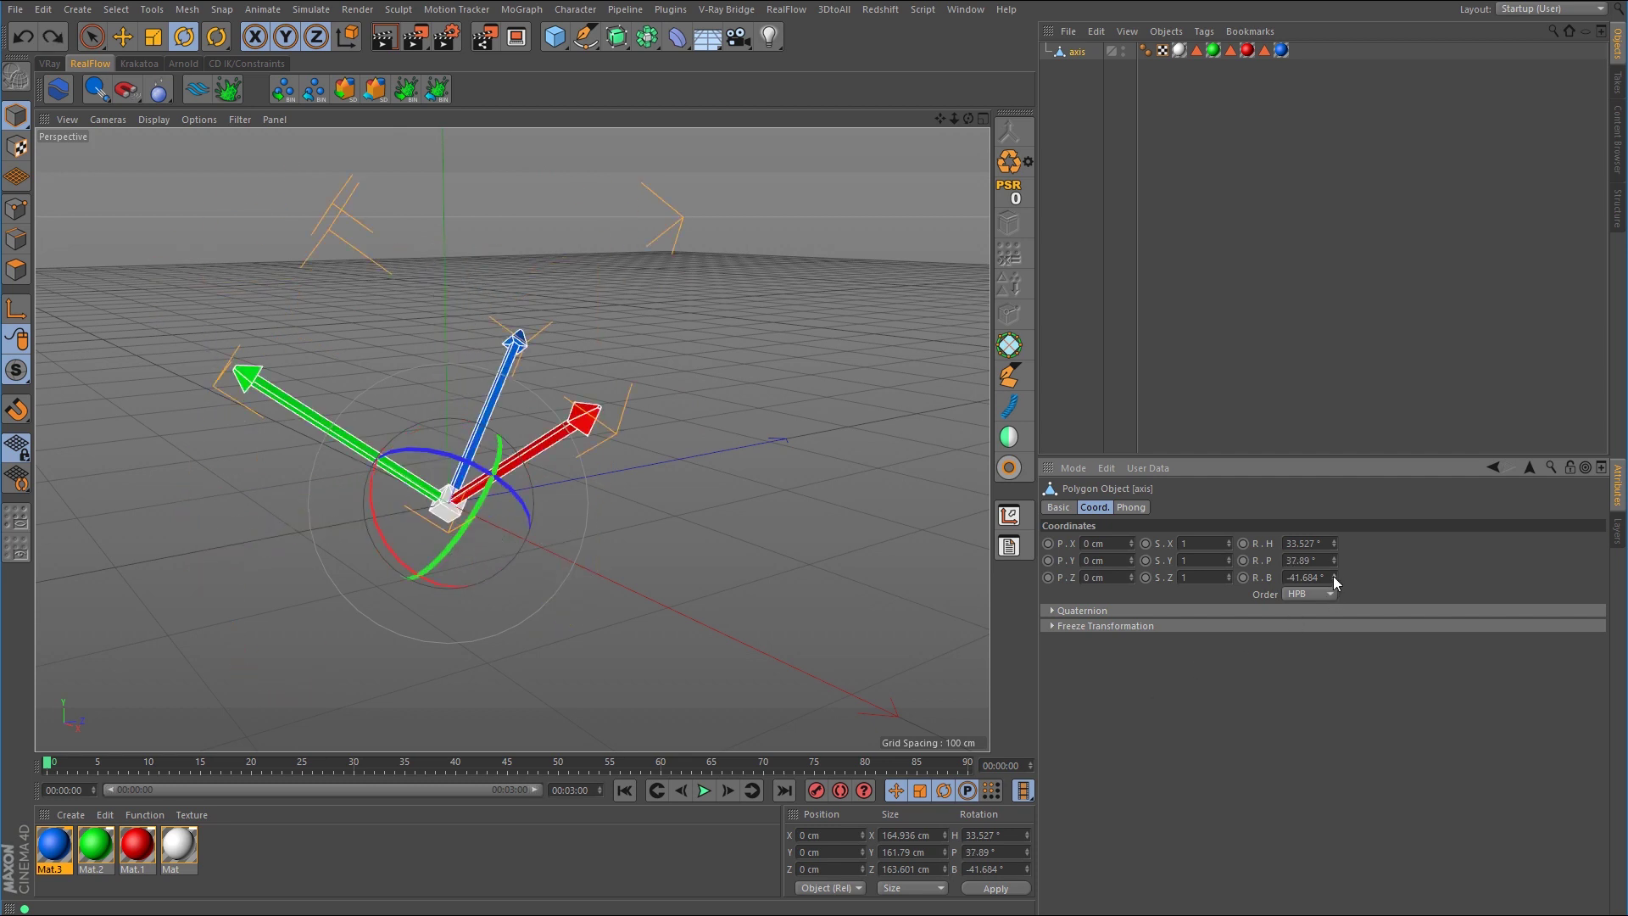
Try changing the axis object's bank before and after rotating it freely to about H -79.1°, P 36.6°, B 118.4°.
drag(1333, 576, 1333, 577)
drag(485, 491, 475, 624)
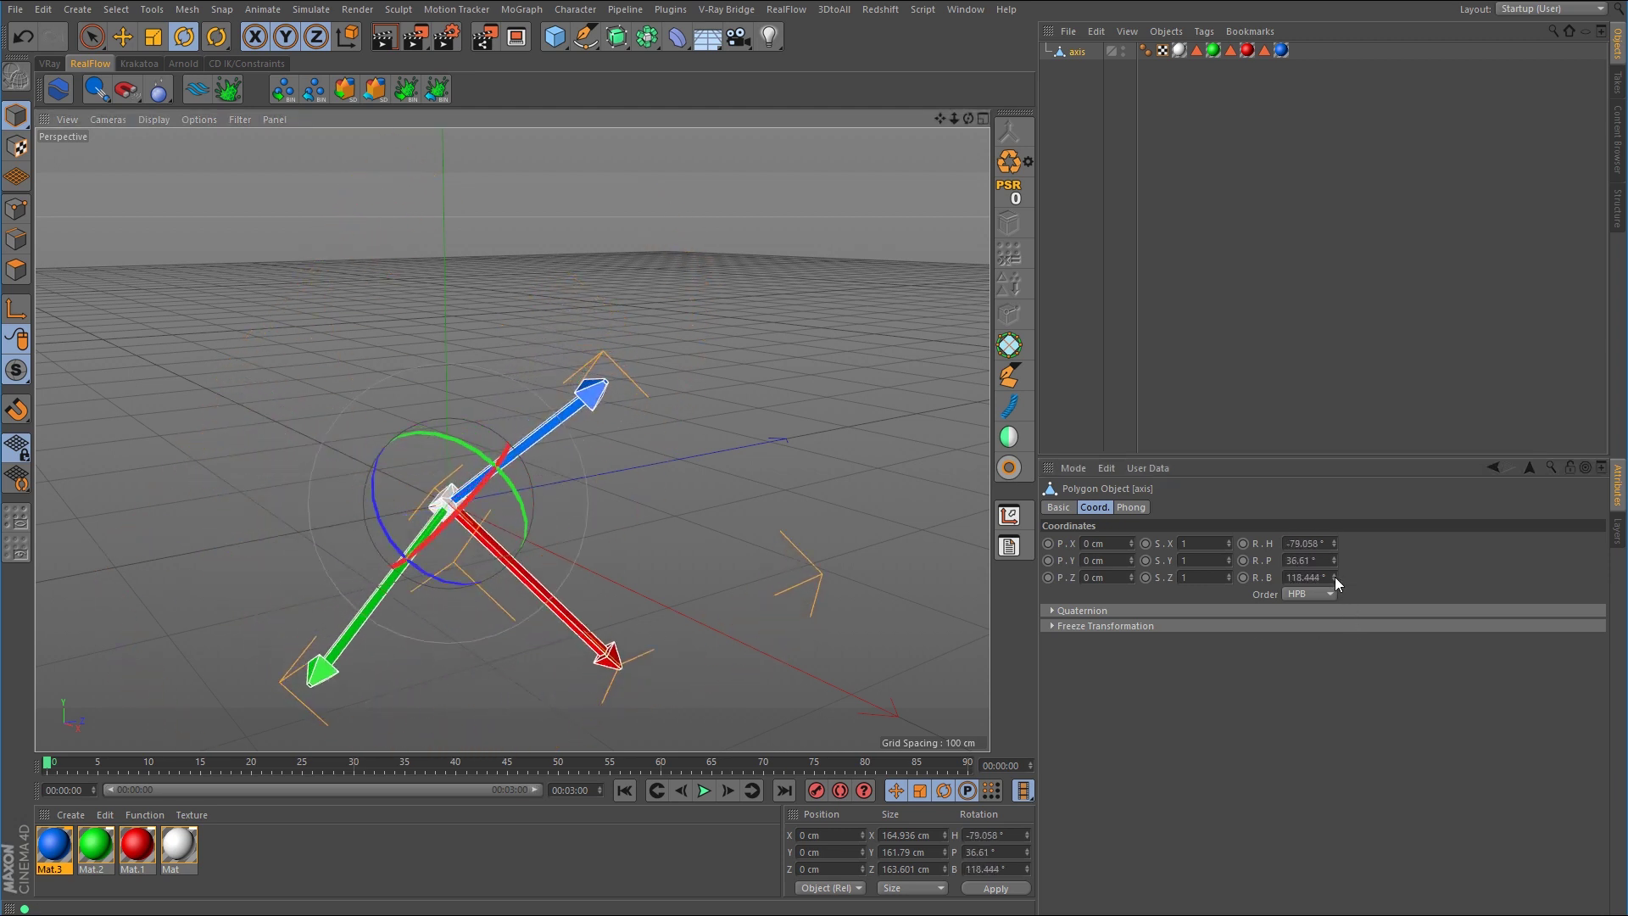
mouse_move(1334, 577)
mouse_down()
mouse_move(1335, 657)
mouse_move(1334, 577)
mouse_up()
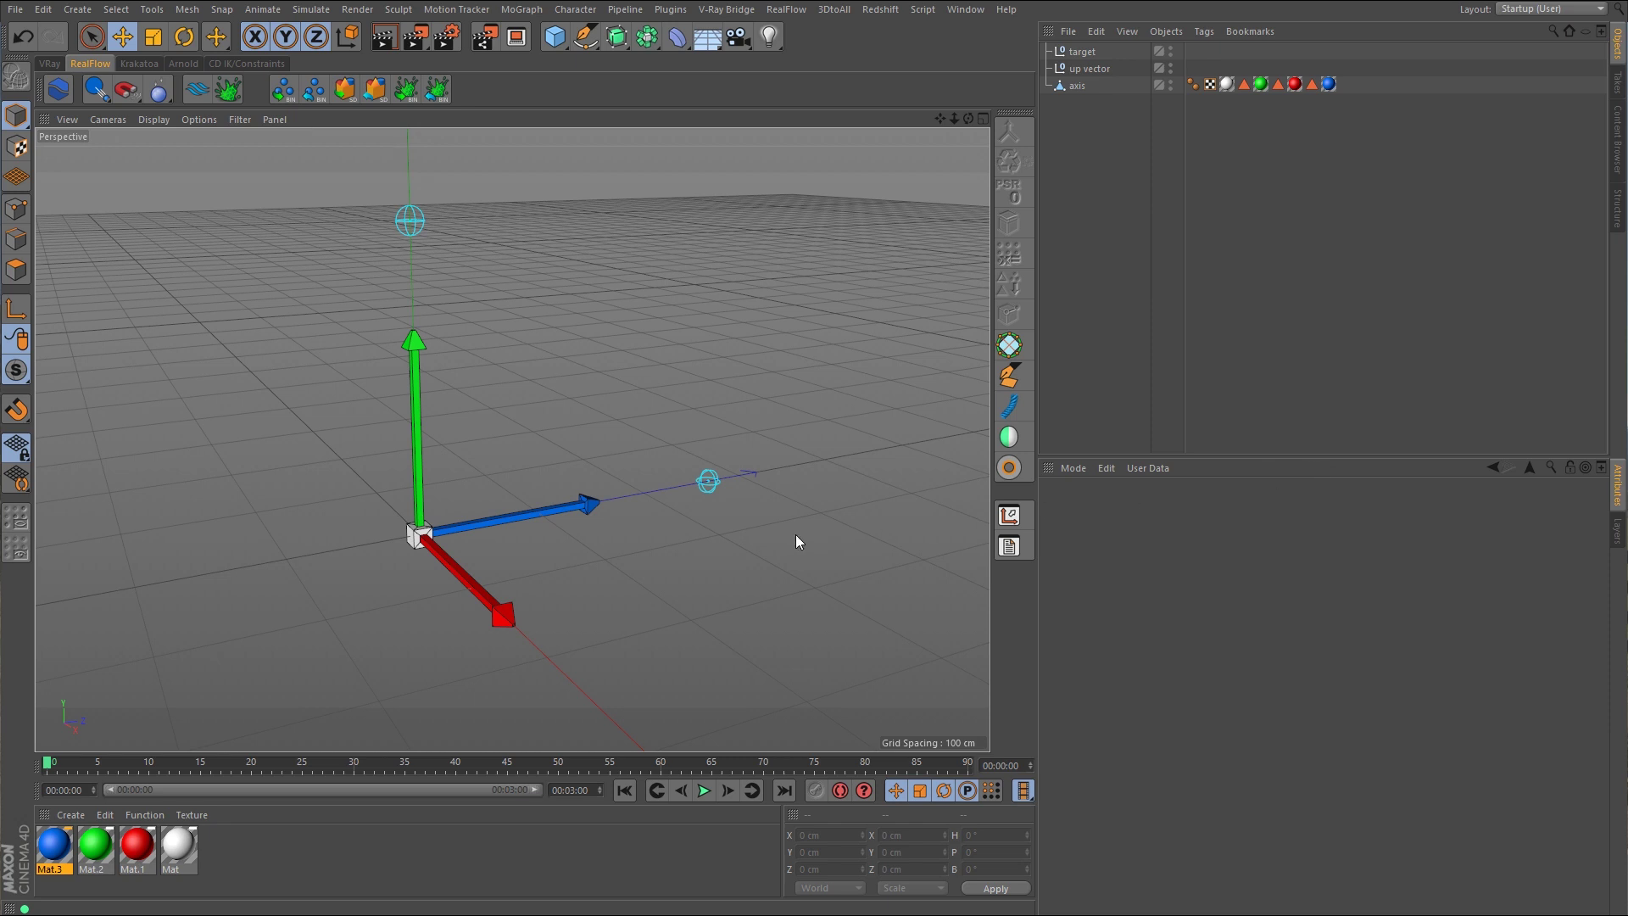
Inspect the target null and the up vector null in the viewport, leaving nothing selected.
click(710, 483)
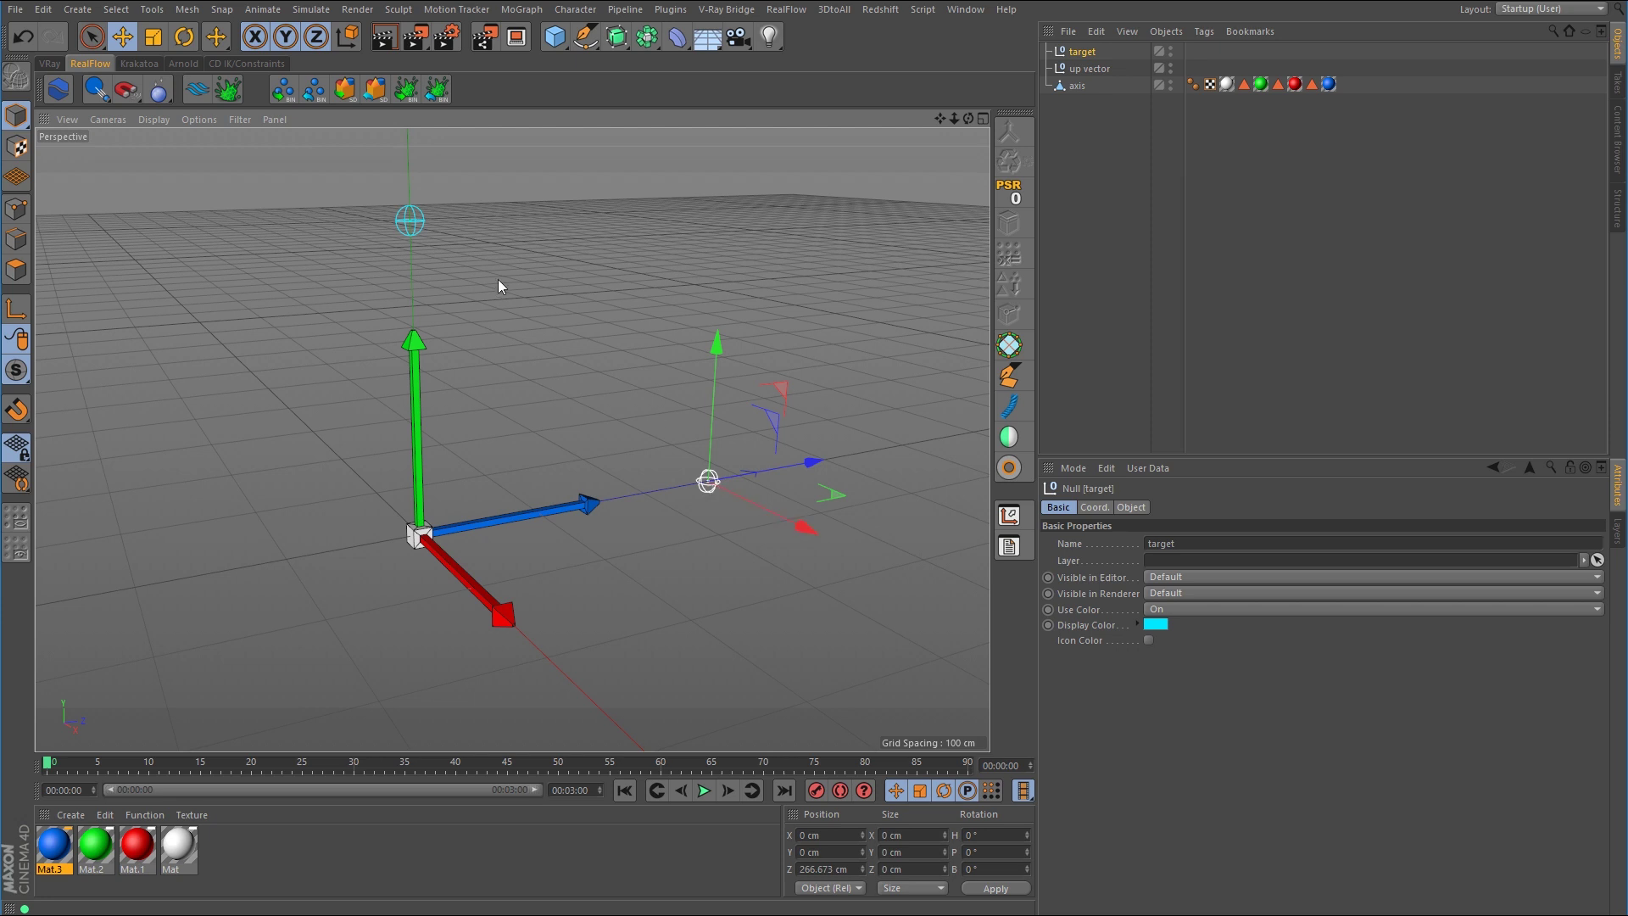
click(410, 222)
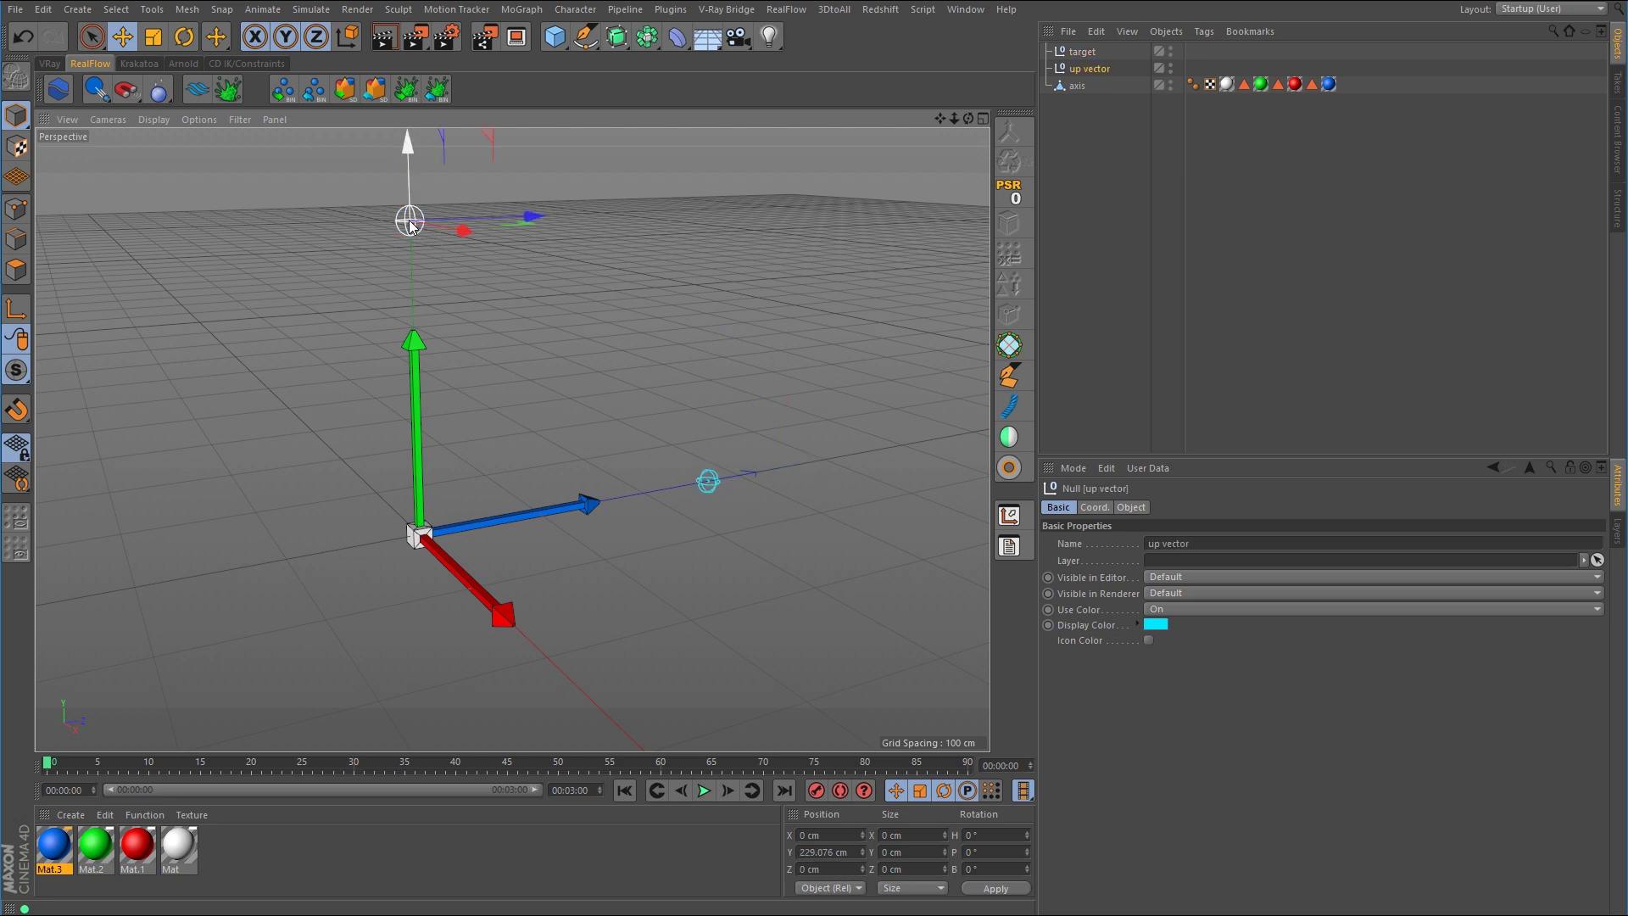
click(743, 346)
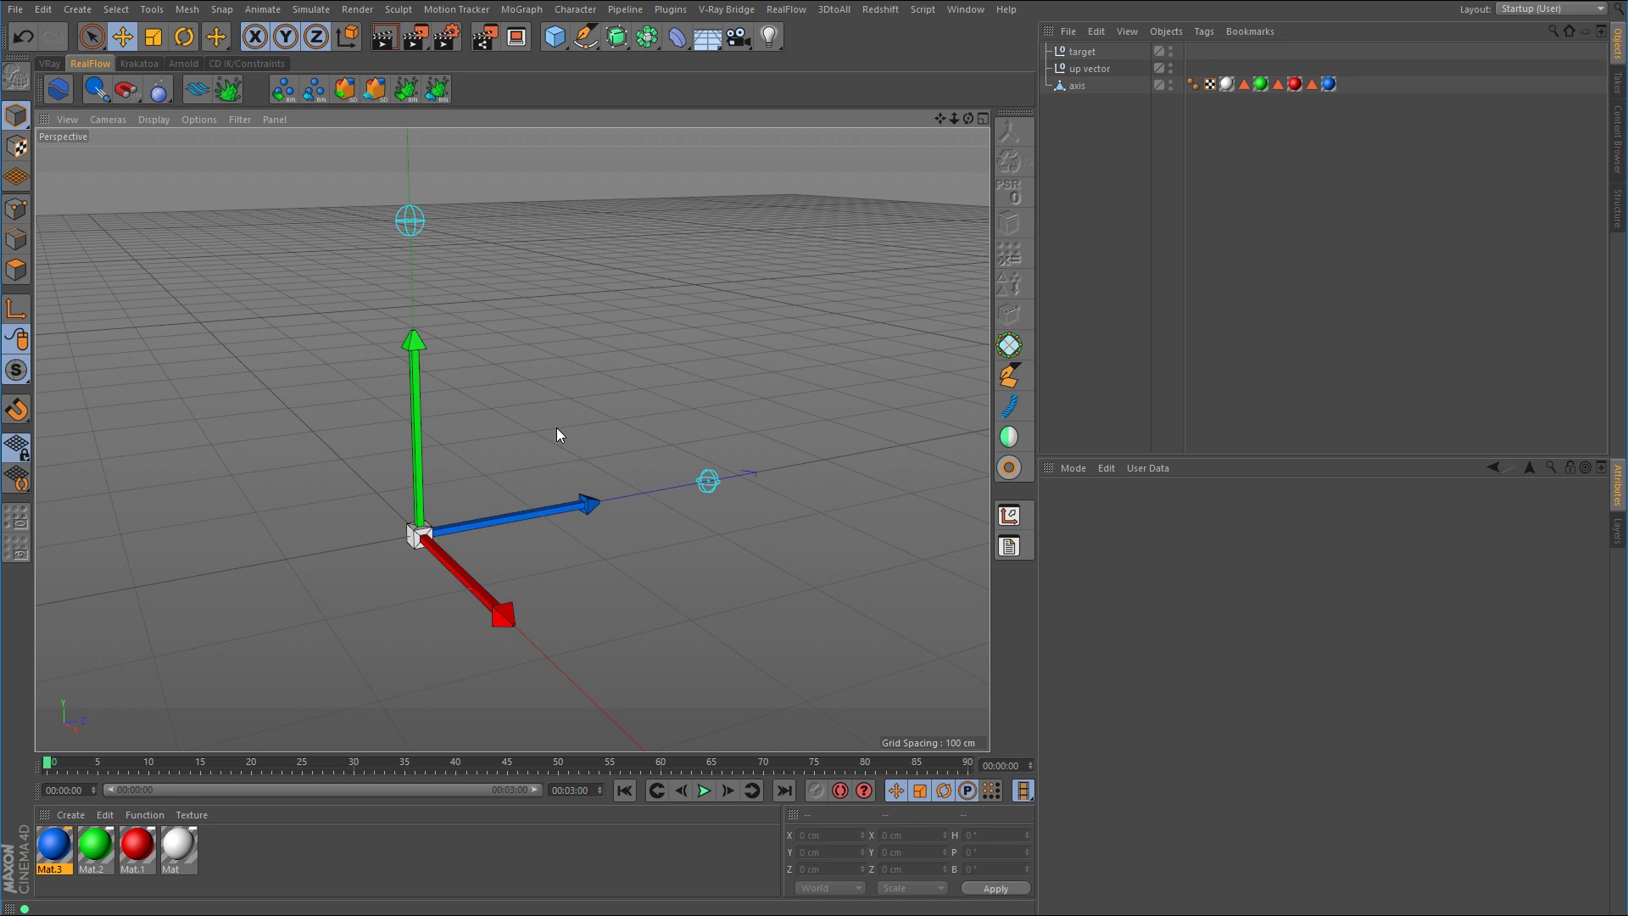
Add a Constraint character tag to the axis object and enable its Aim and Up constraints.
right_click(1080, 85)
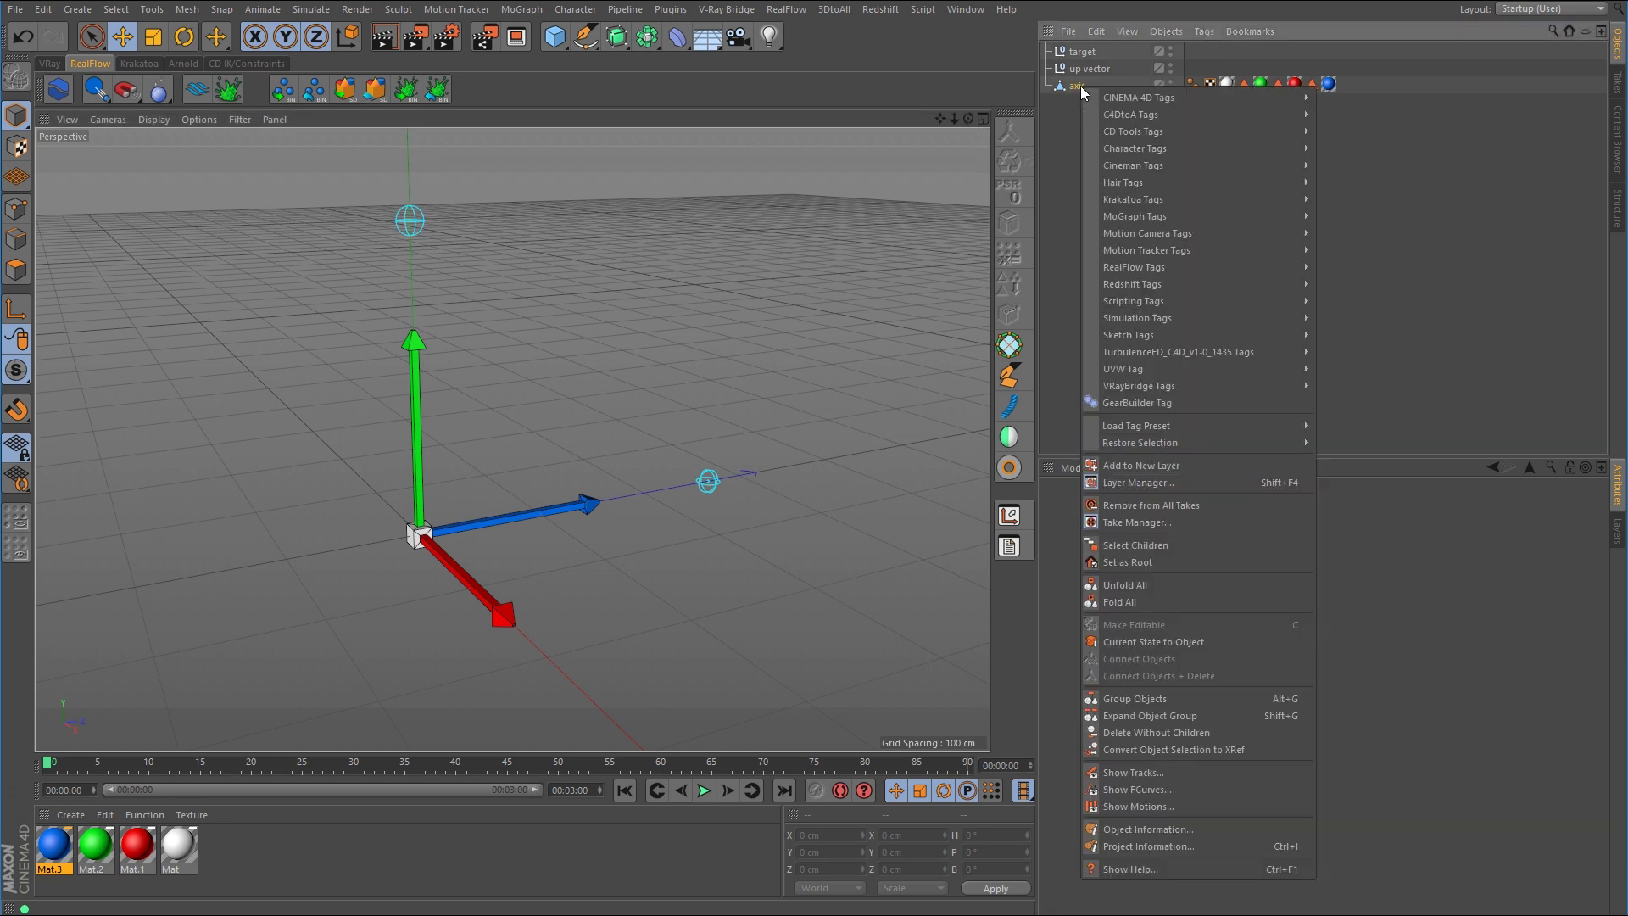
mouse_move(1155, 147)
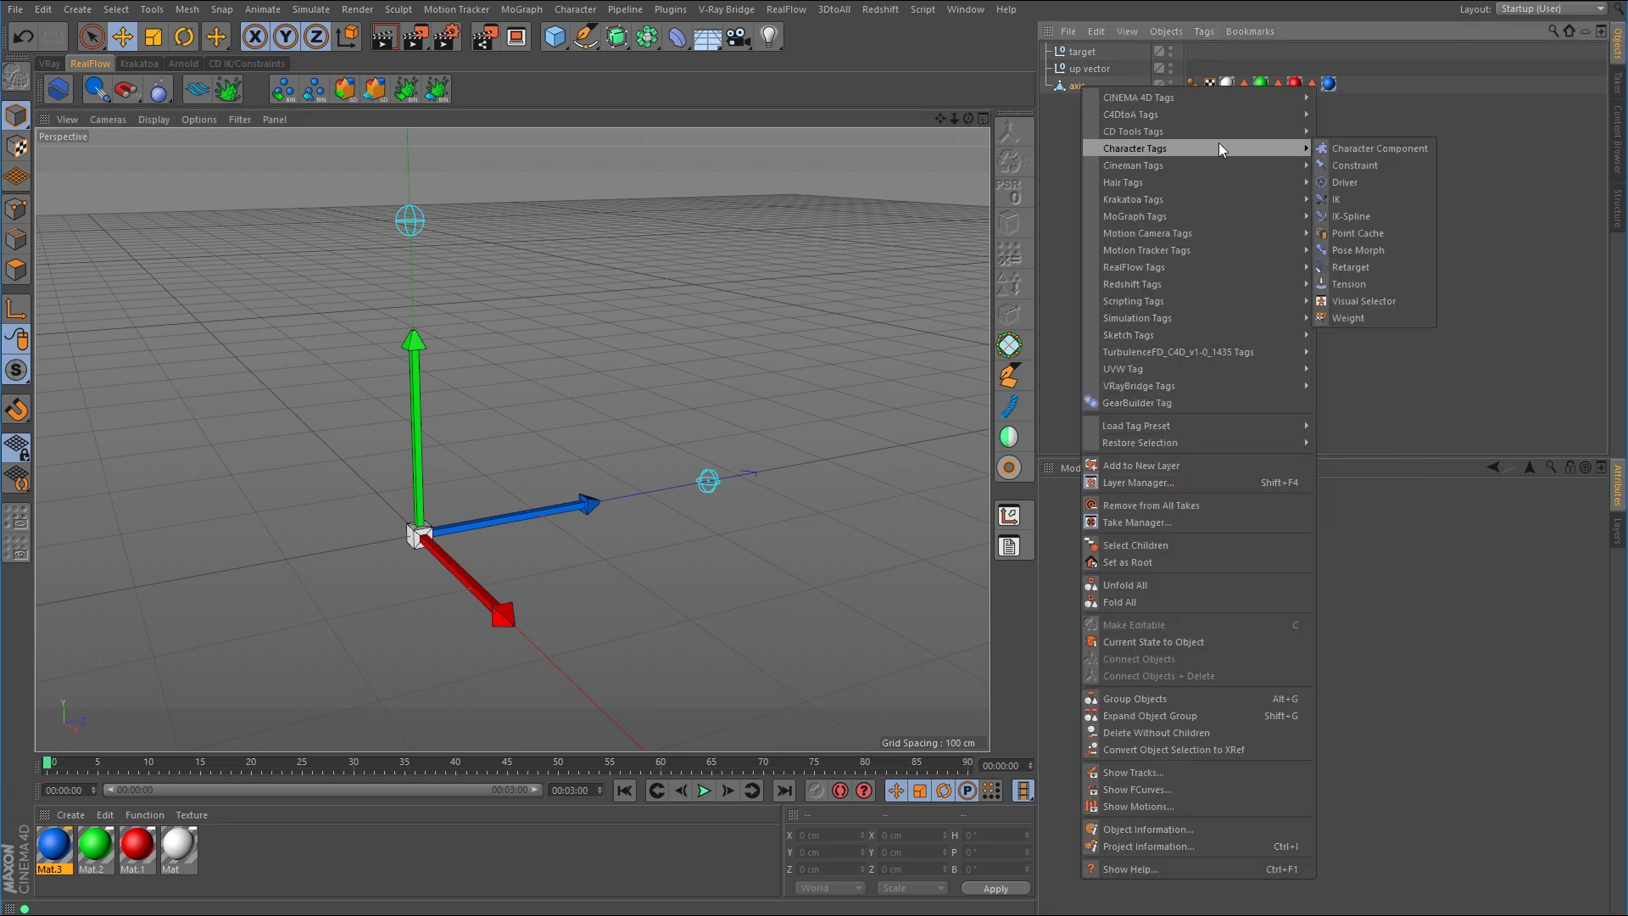
click(1363, 165)
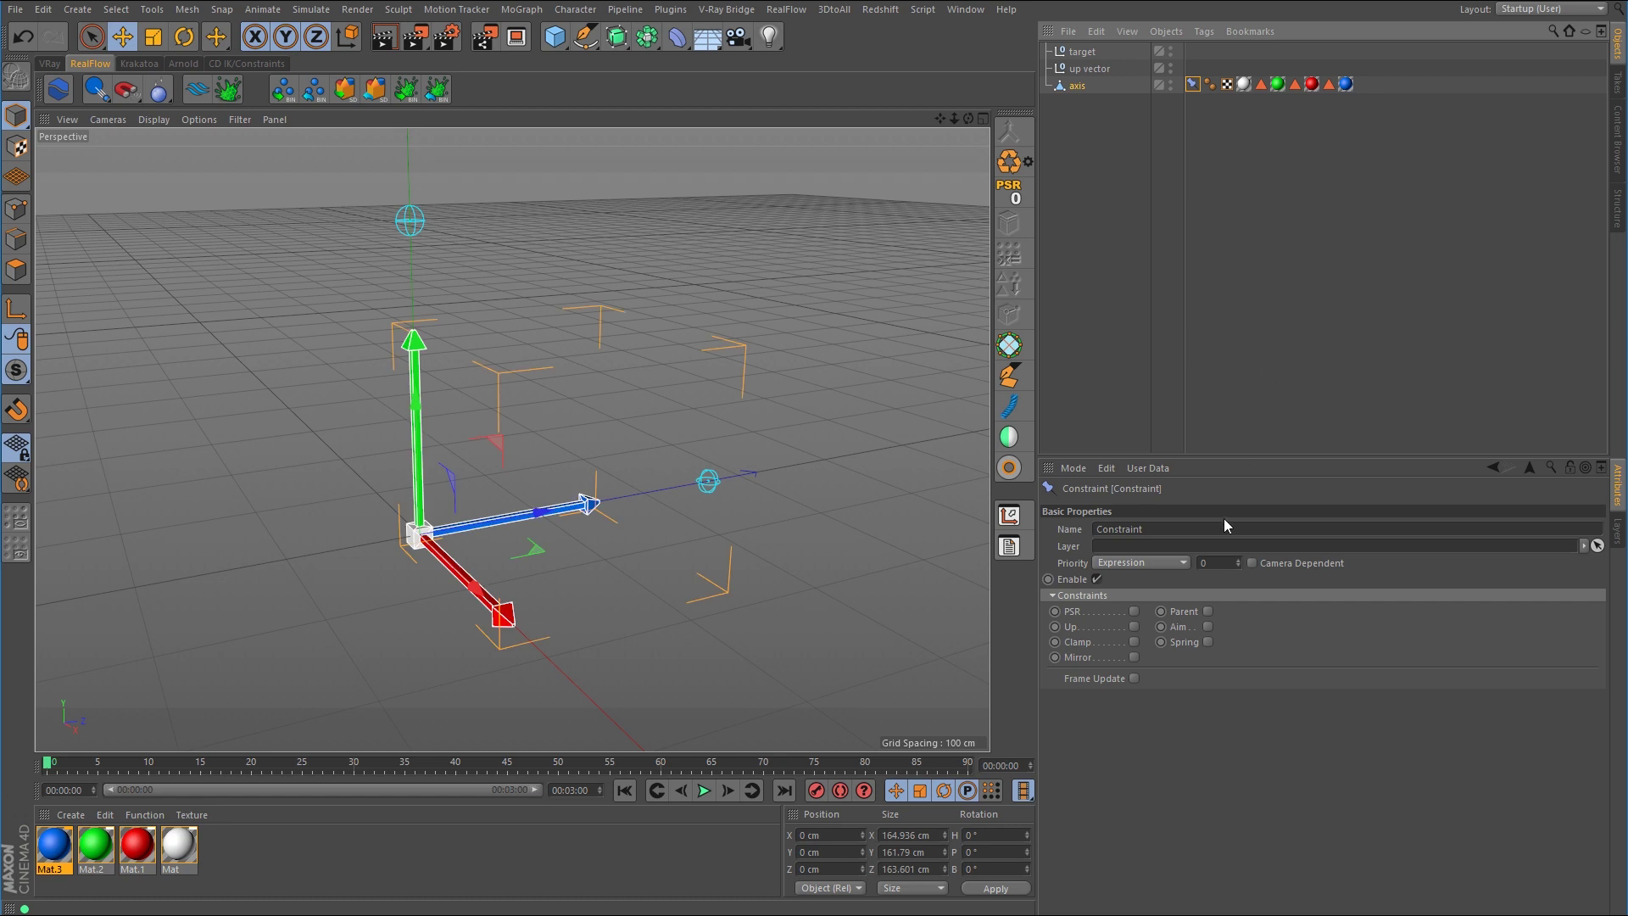
click(1208, 627)
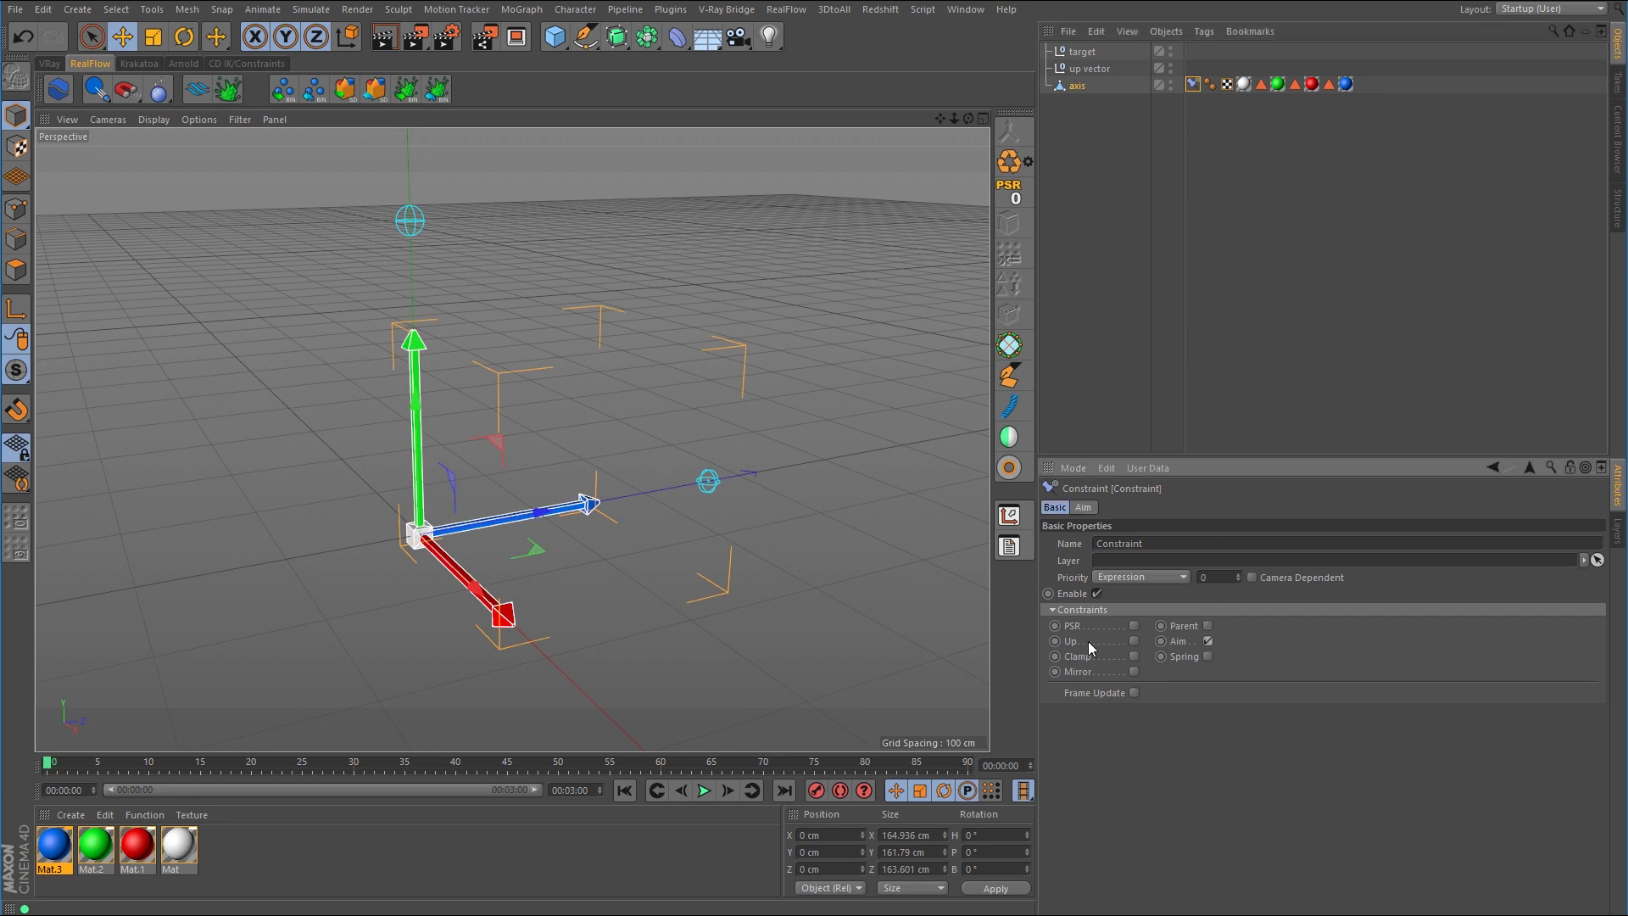
click(1134, 641)
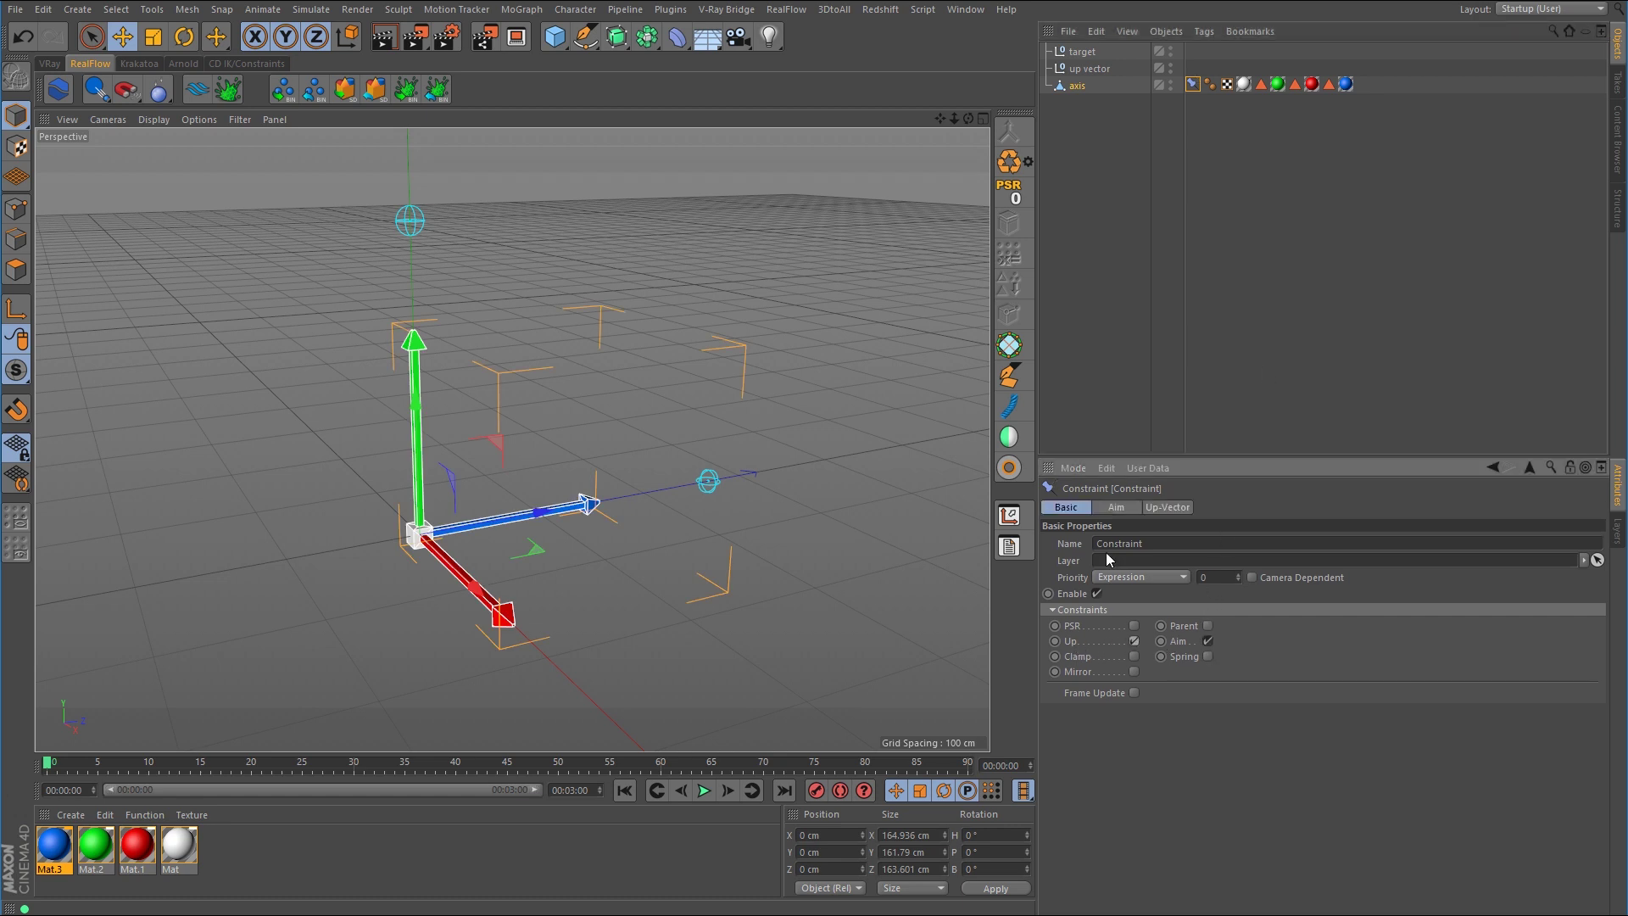
Assign the target null as the Aim target and the up vector null as the Up-Vector target.
click(1117, 507)
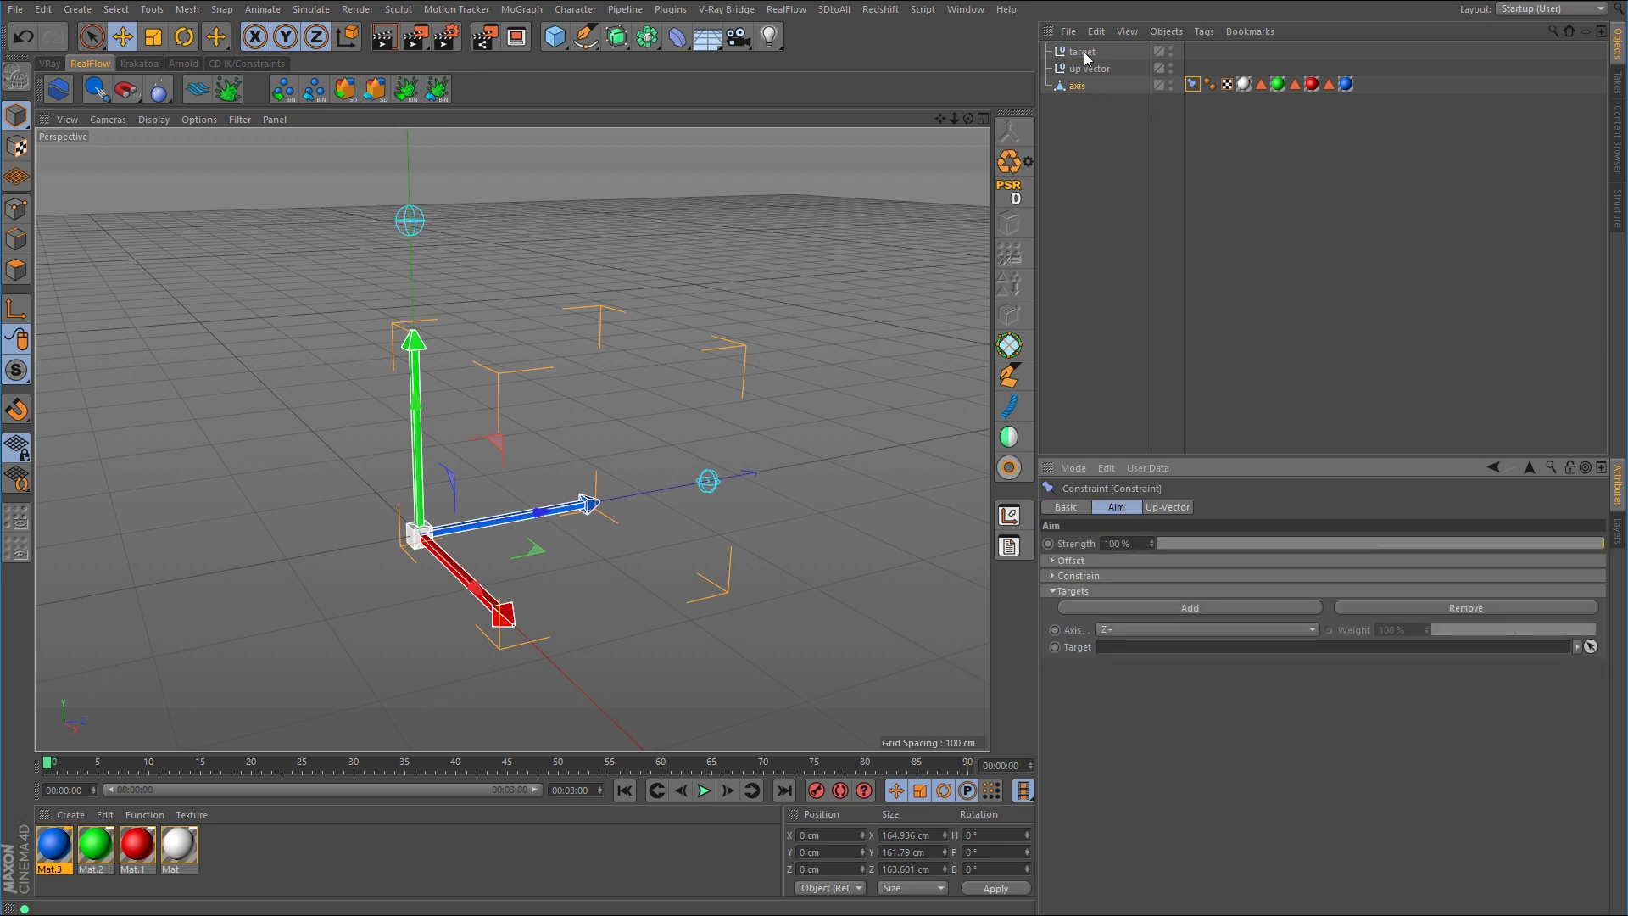
drag(1082, 53, 1153, 648)
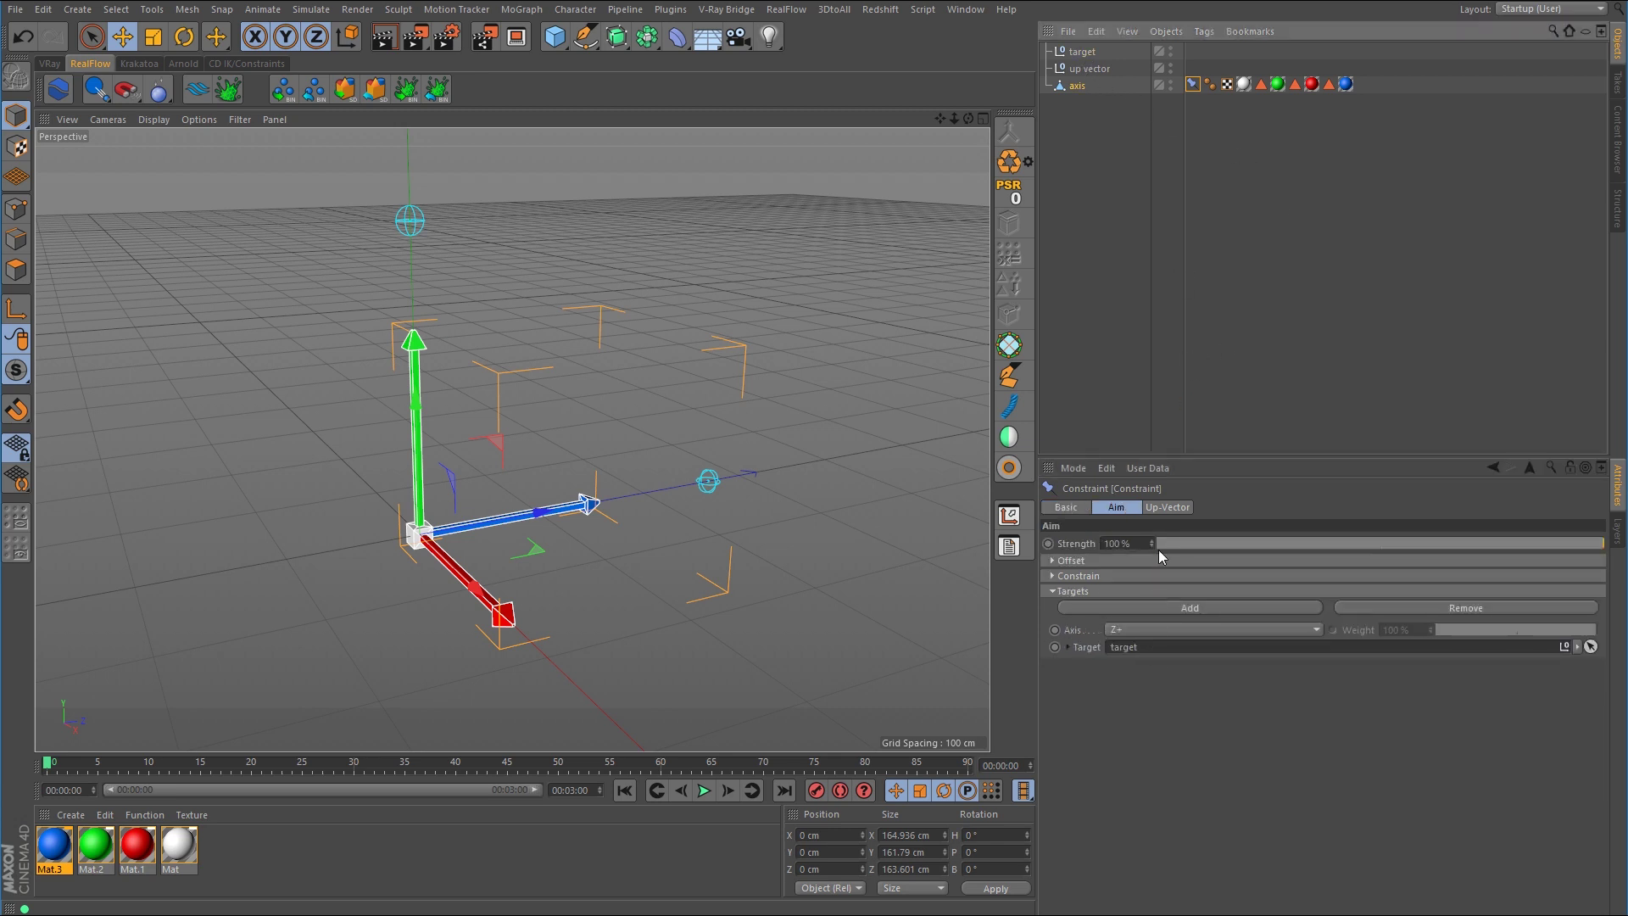
click(1169, 507)
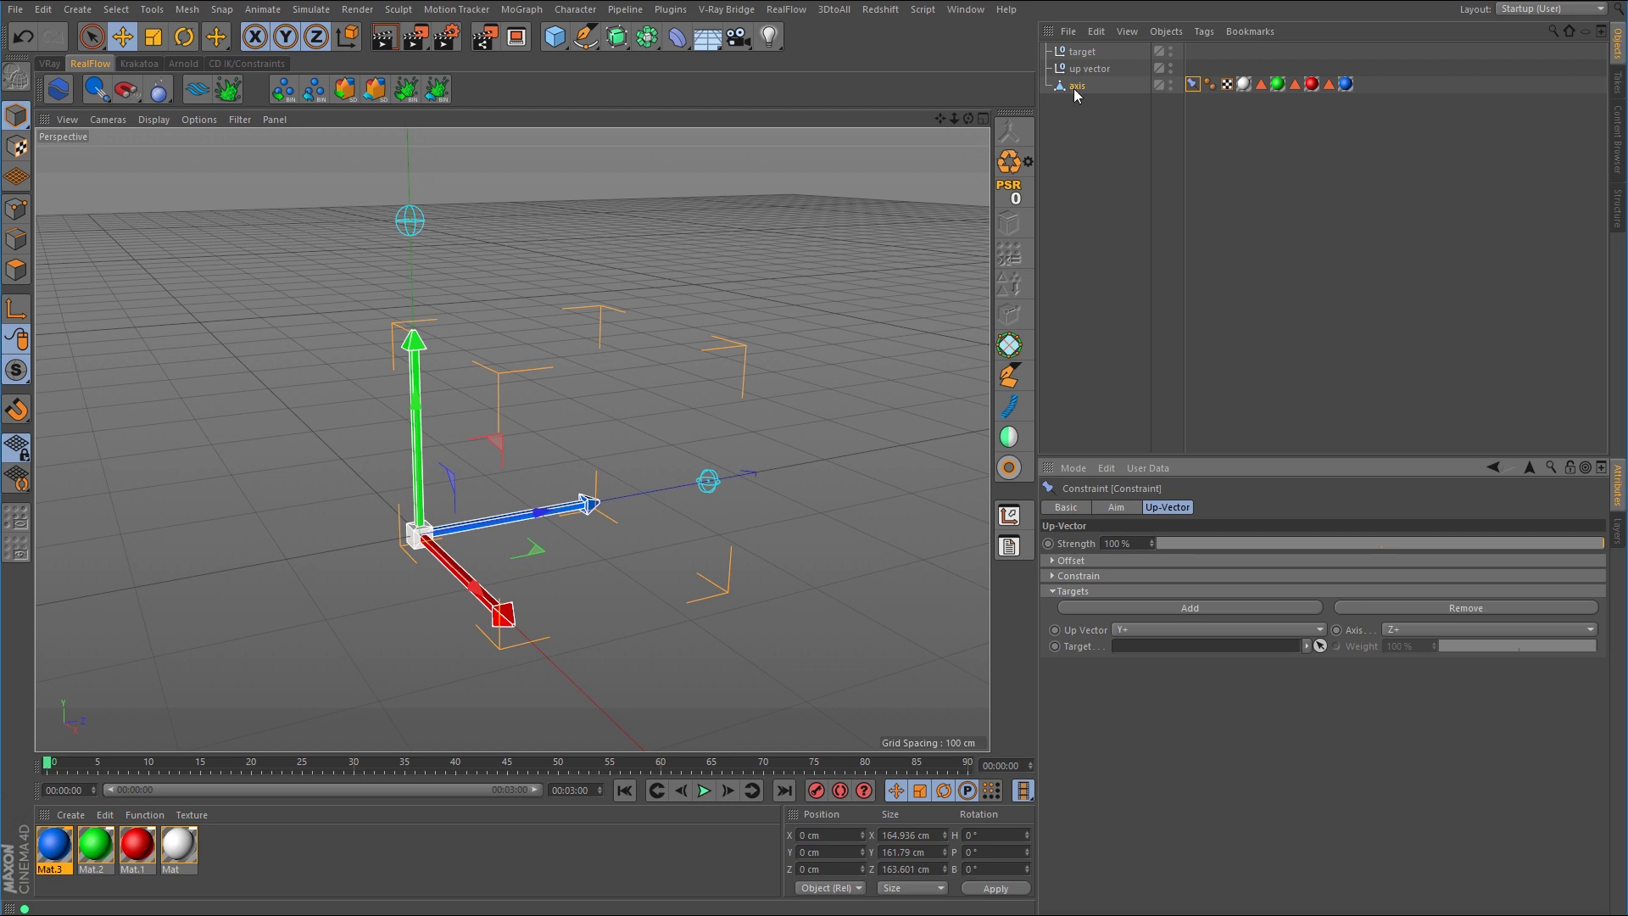
drag(1092, 68, 1184, 646)
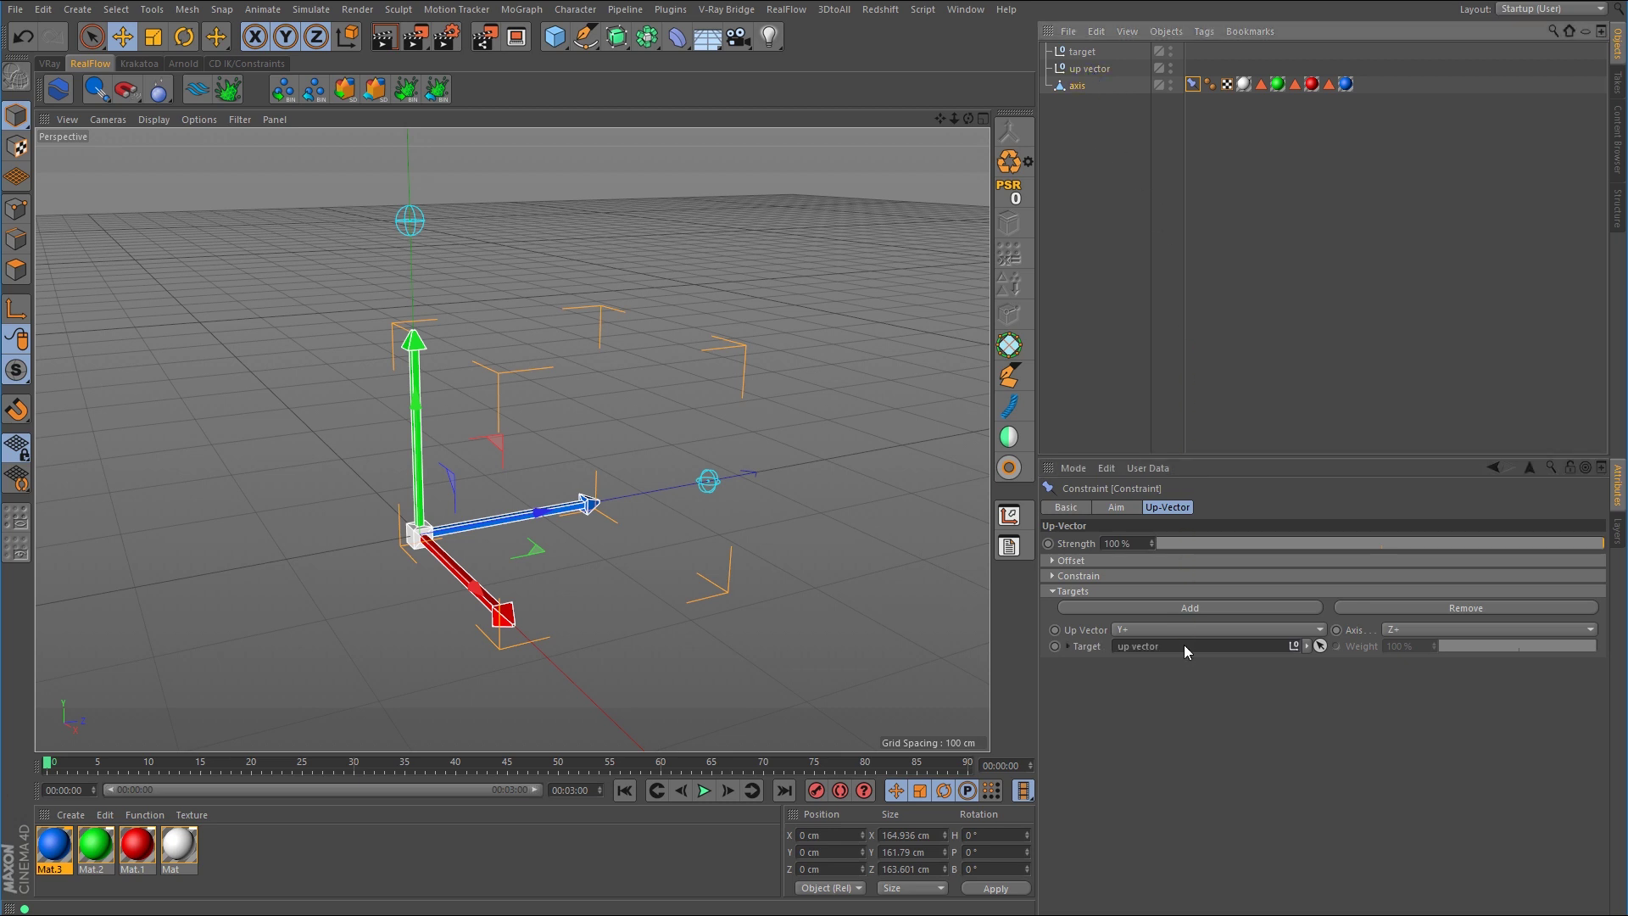
Try moving the target null about 56 cm to test the aim constraint, and undo the move.
click(1083, 54)
drag(795, 390, 873, 358)
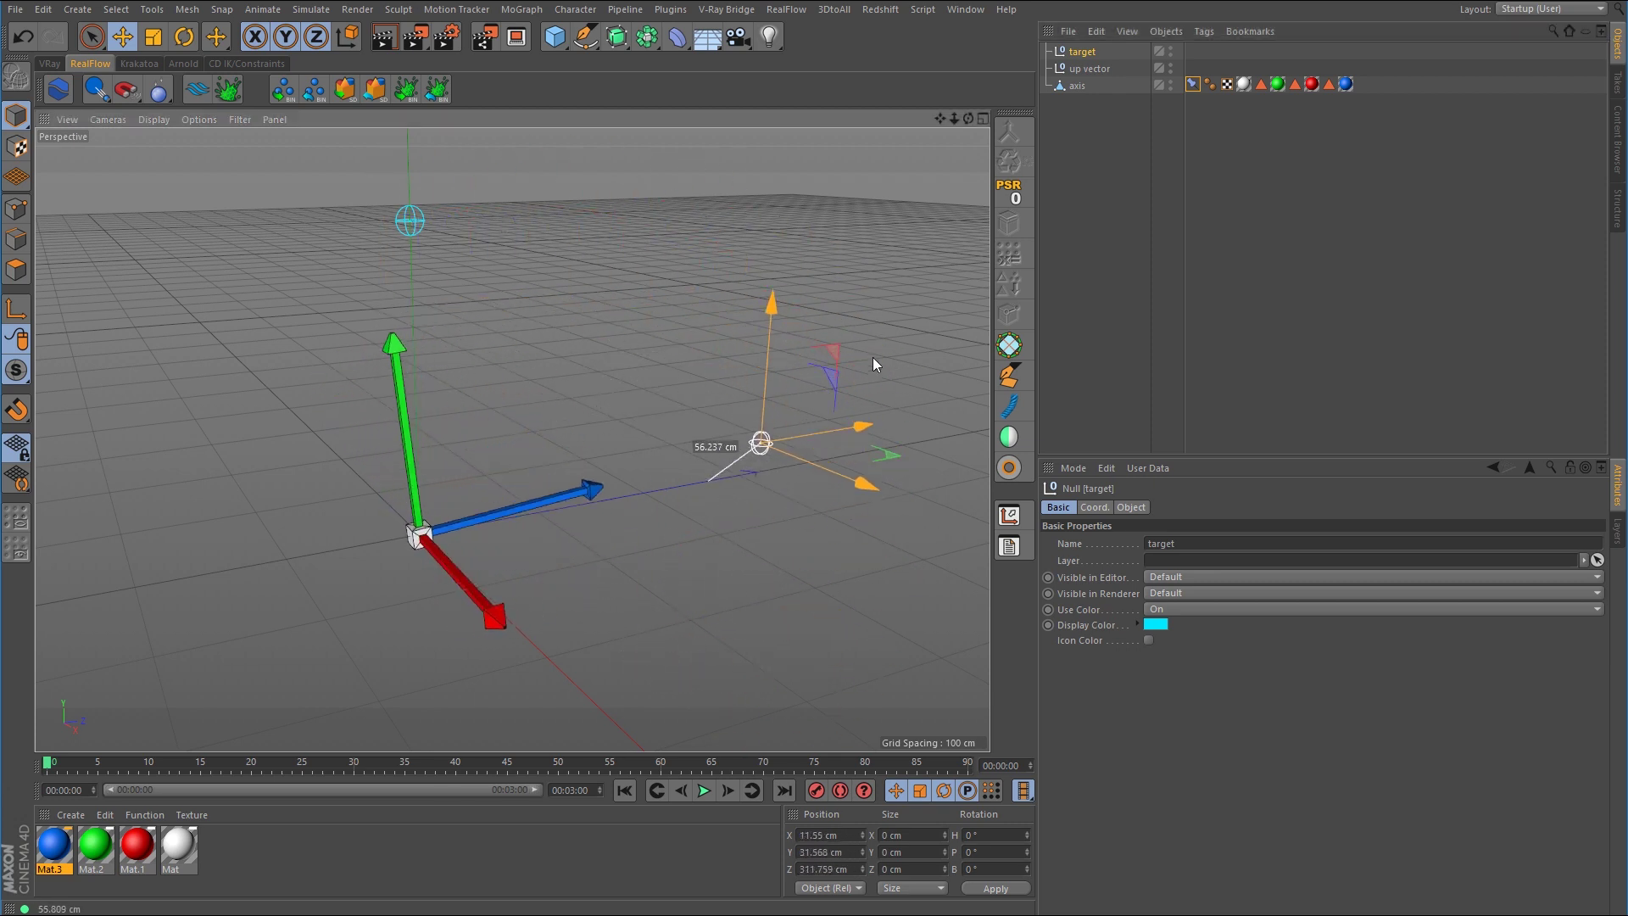
key(ctrl+z)
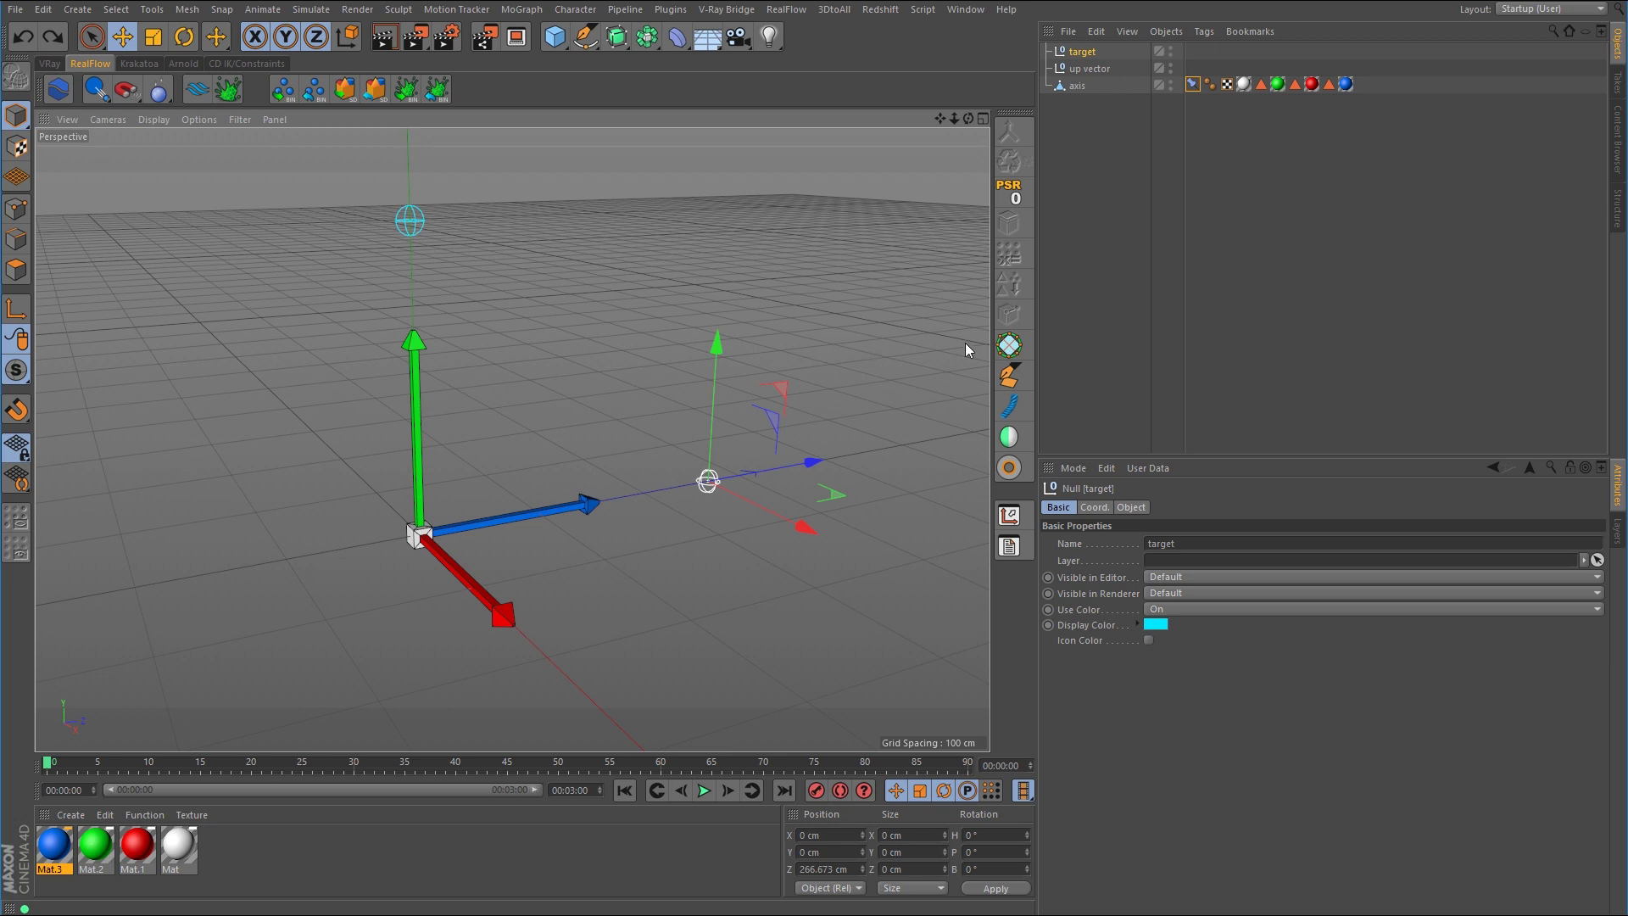
Delete the Constraint tag from the axis object and leave nothing selected.
click(1192, 84)
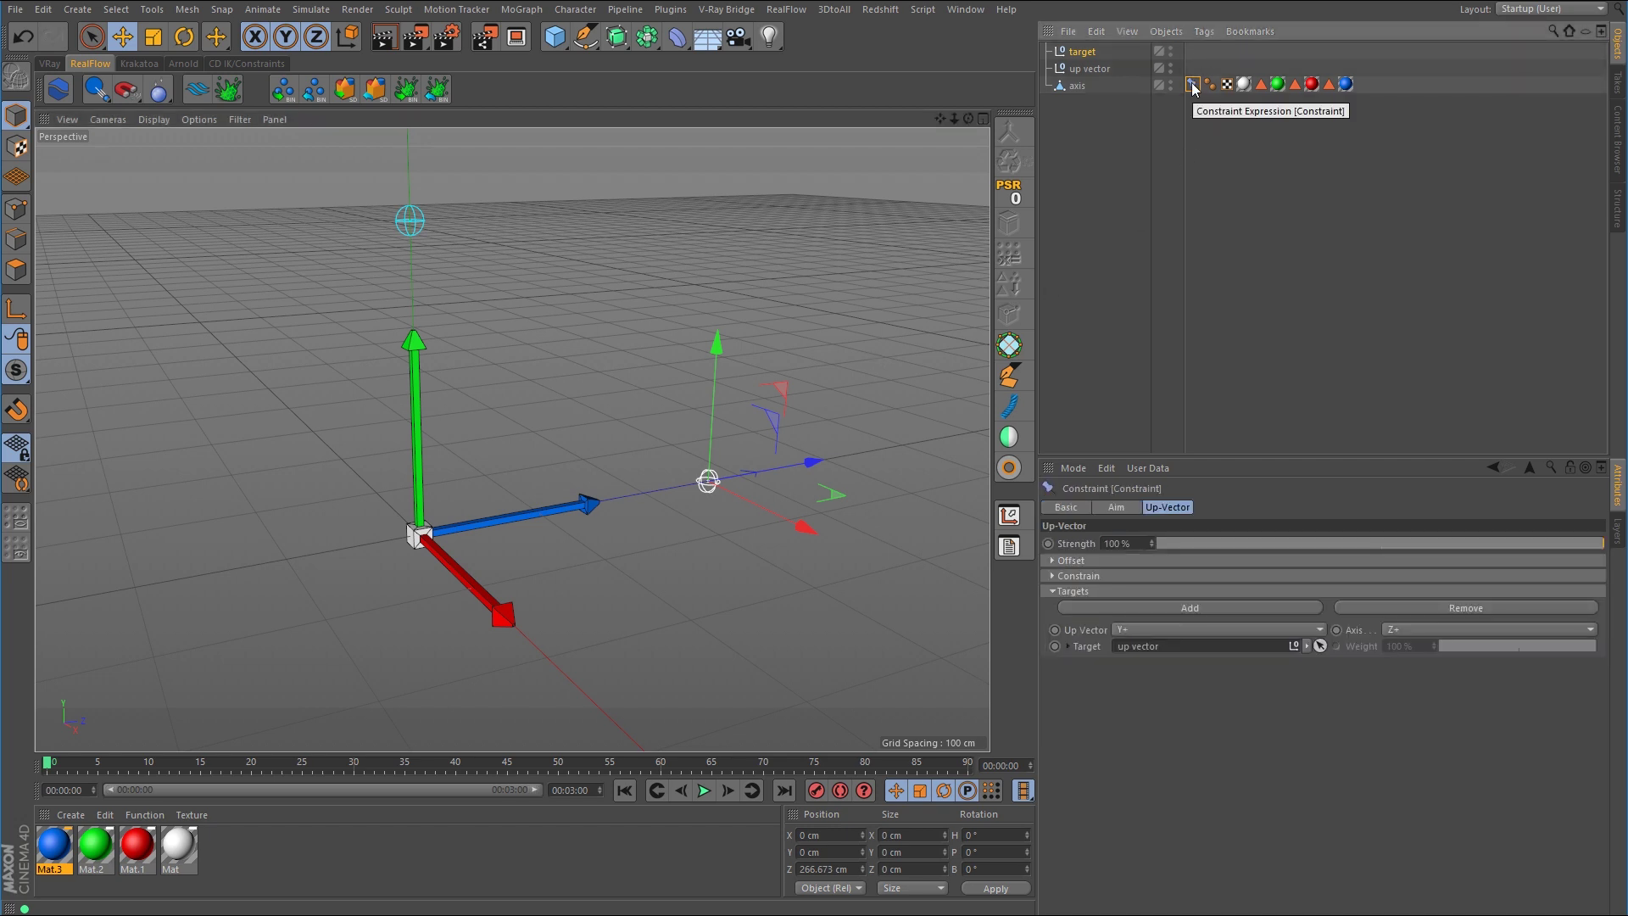
key(Delete)
click(1132, 137)
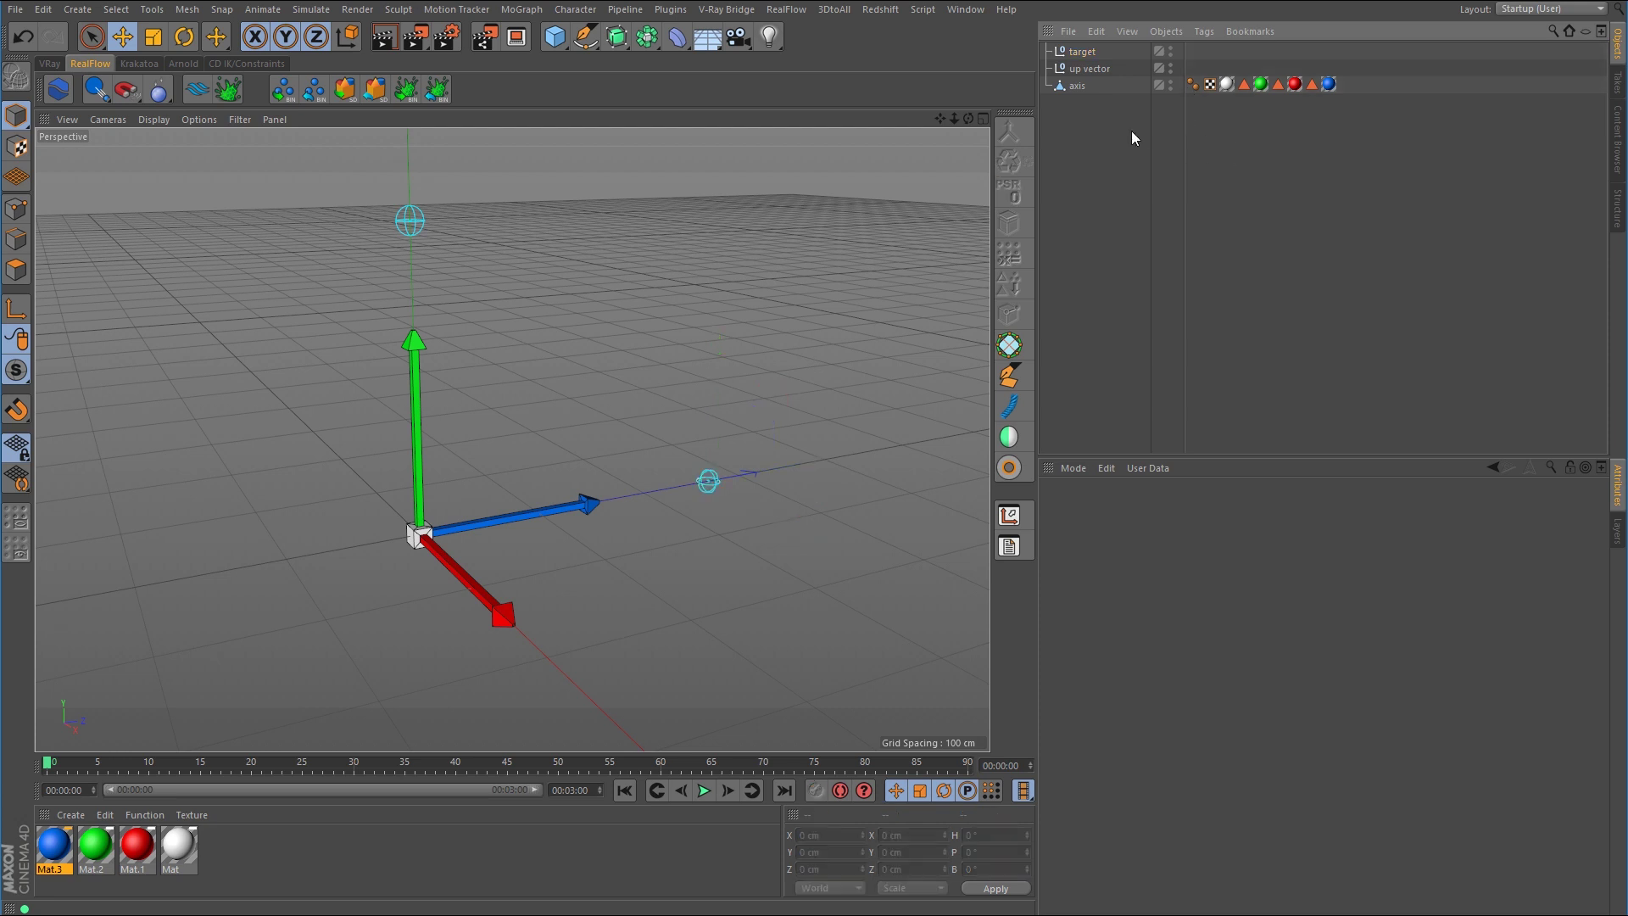
Try adding a Target tag to the axis object, and delete the tag.
right_click(1080, 93)
mouse_move(1120, 95)
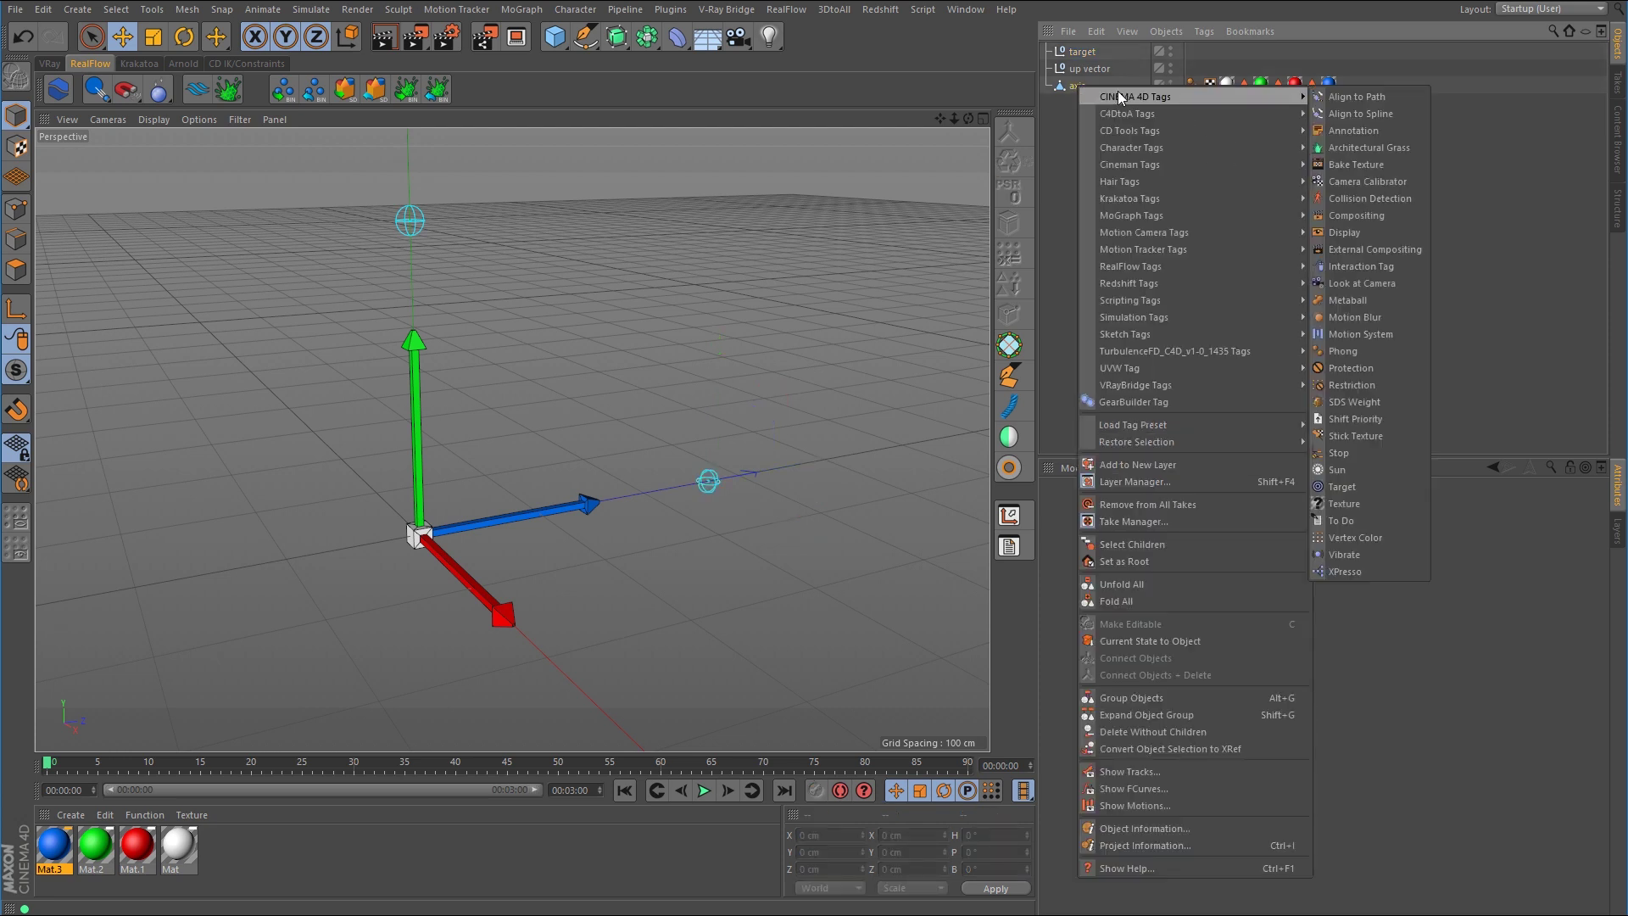
click(1362, 485)
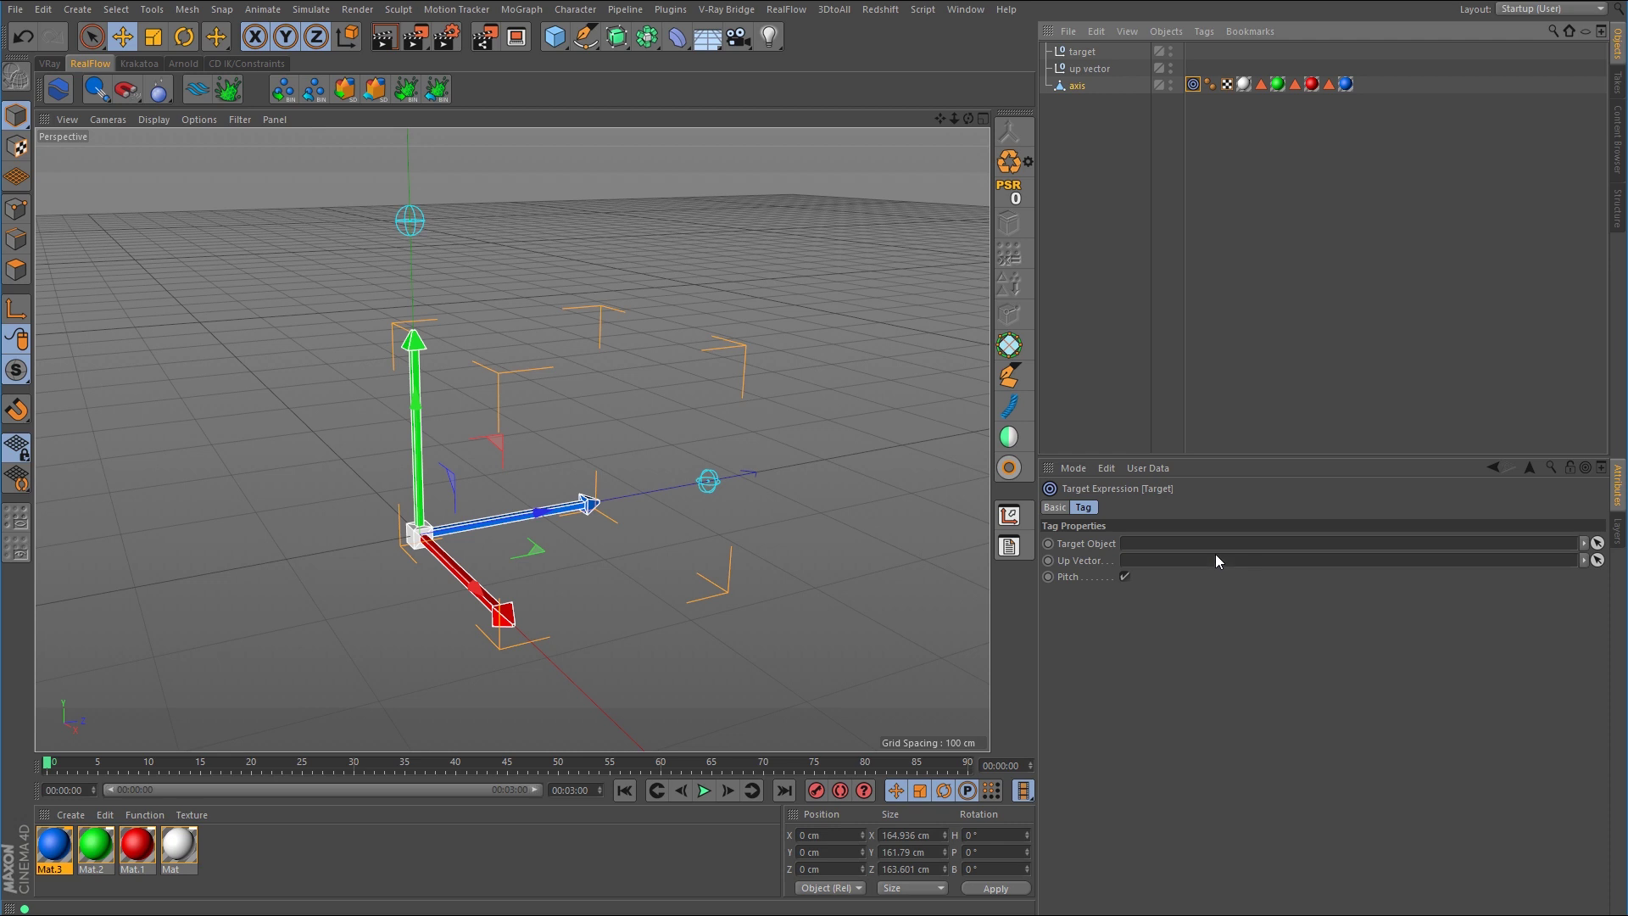
key(Delete)
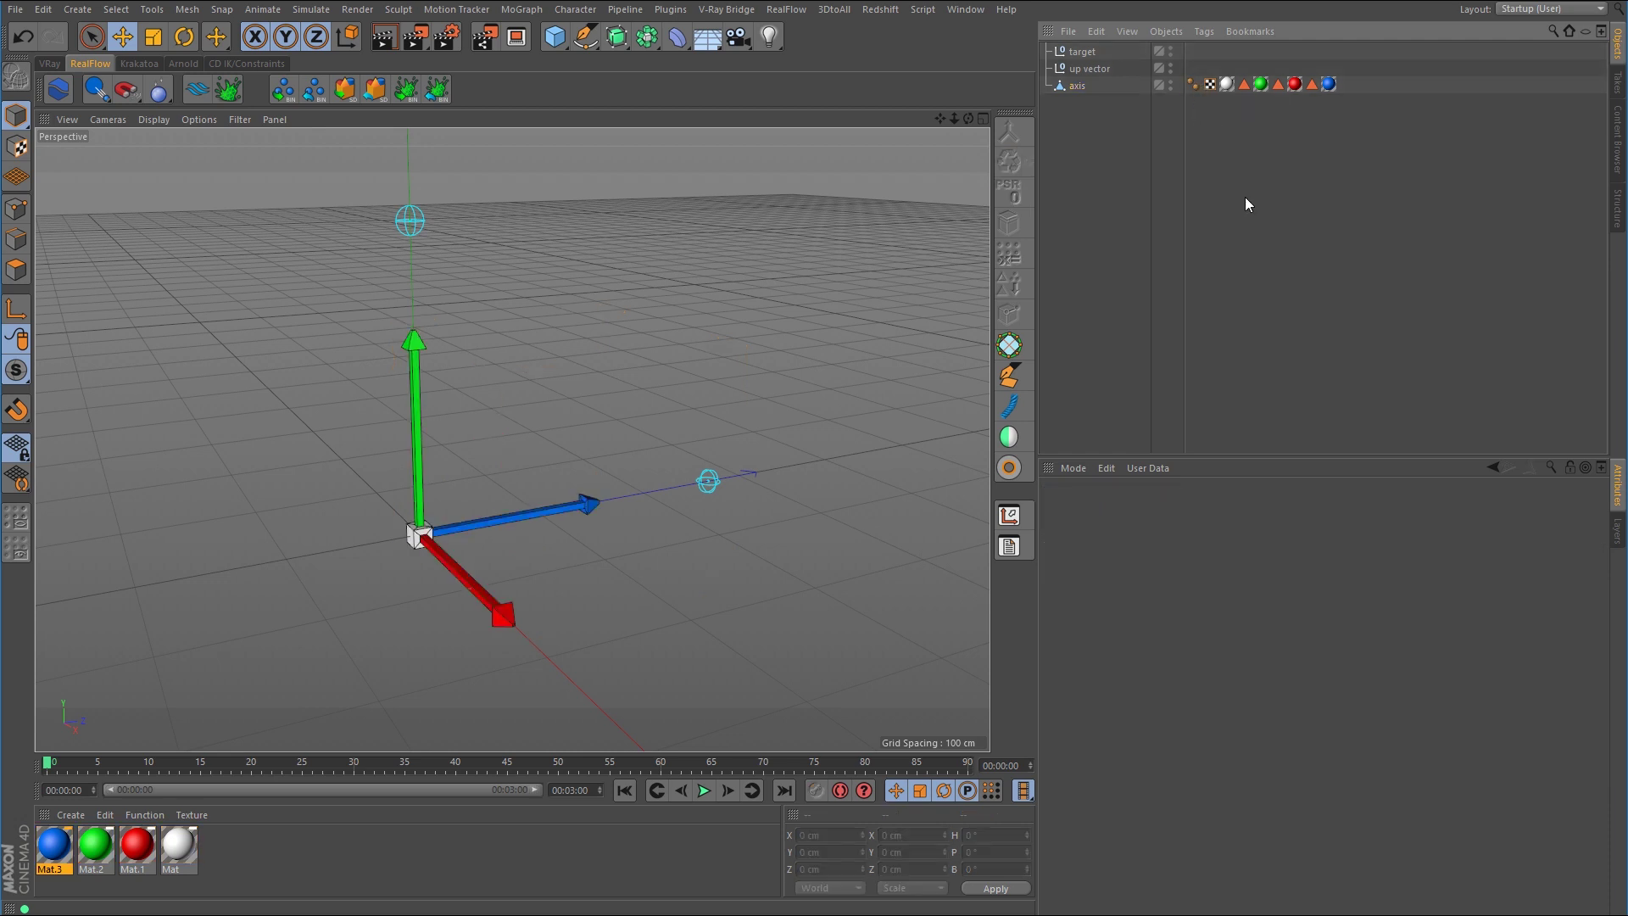
Add a CD Aim Constraint to the axis object using the target and up vector nulls, and expand its Target.0 settings.
click(417, 536)
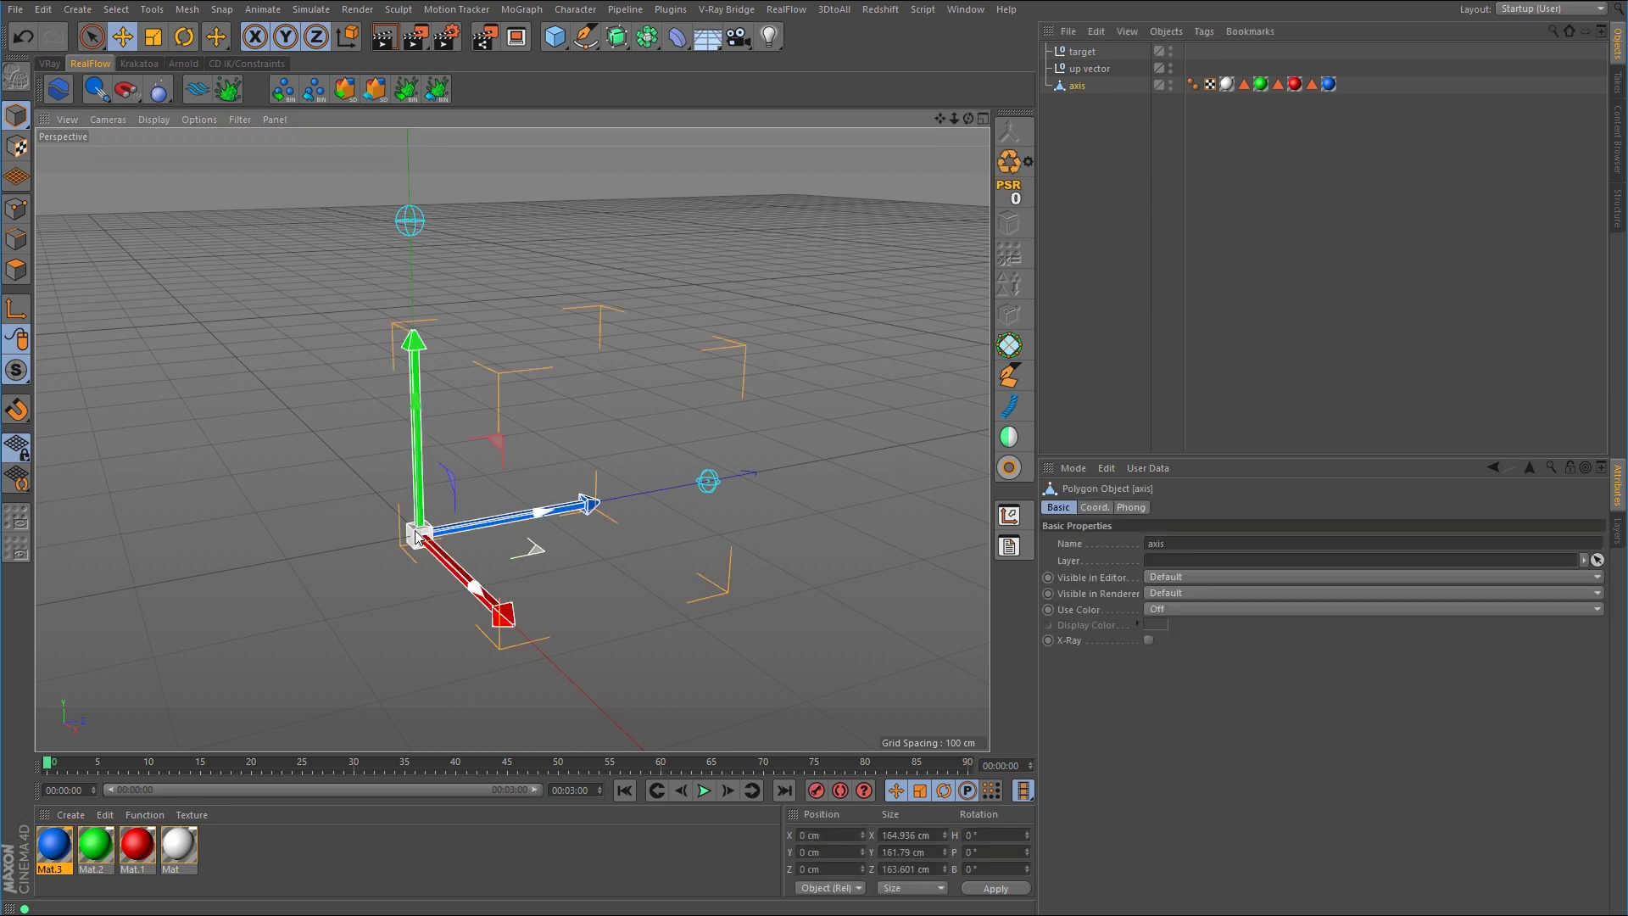
shift+click(709, 483)
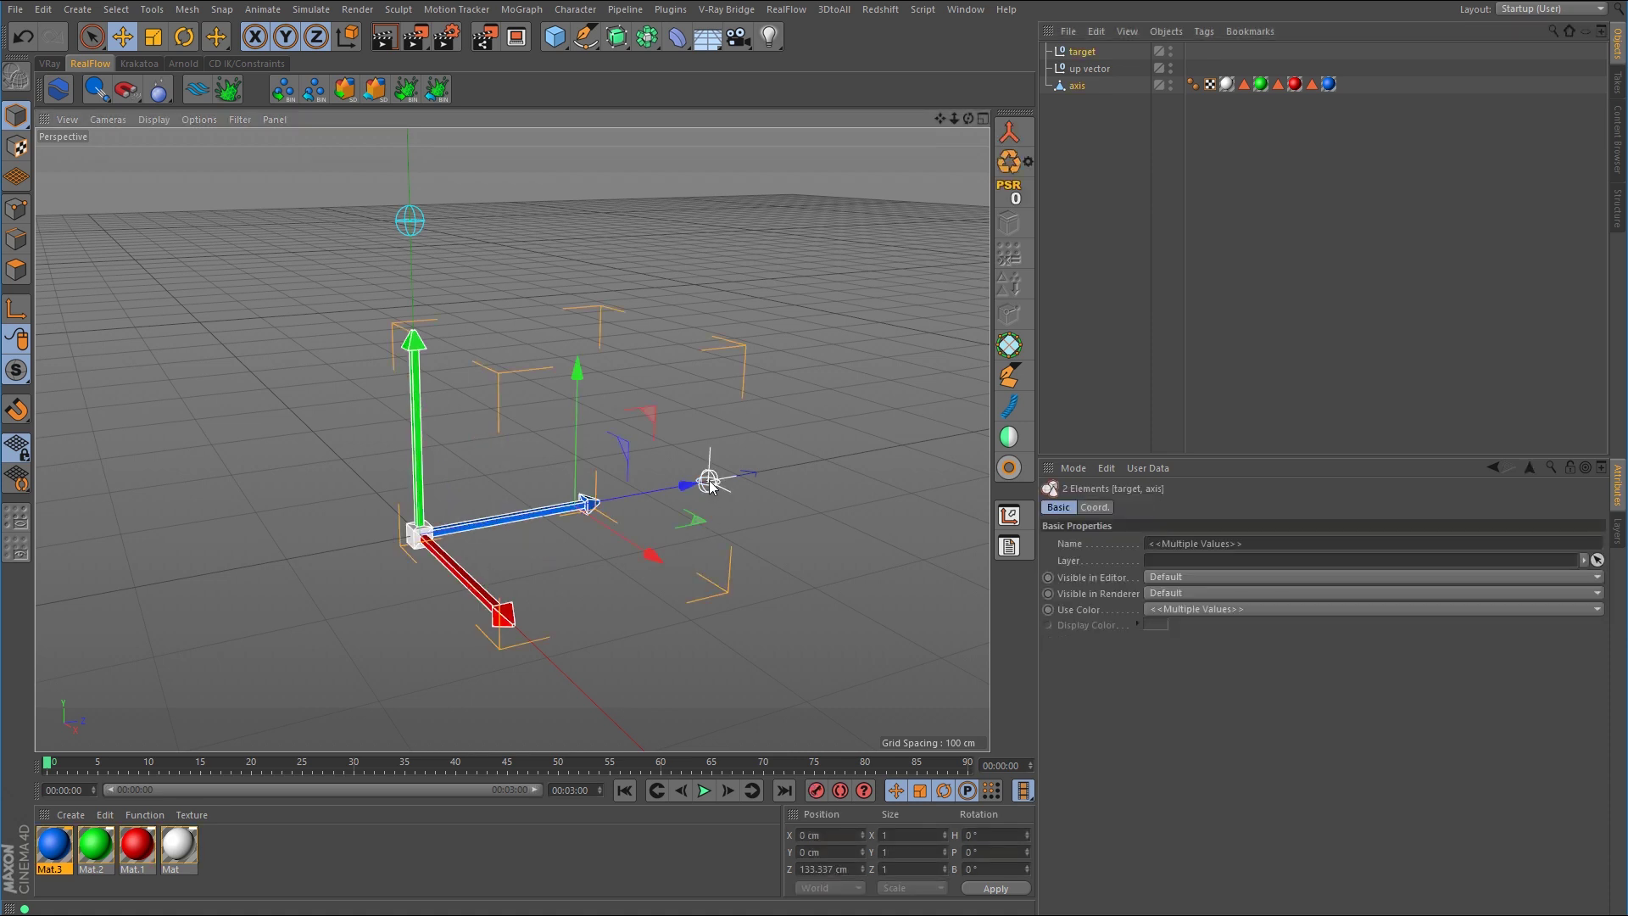
shift+click(411, 222)
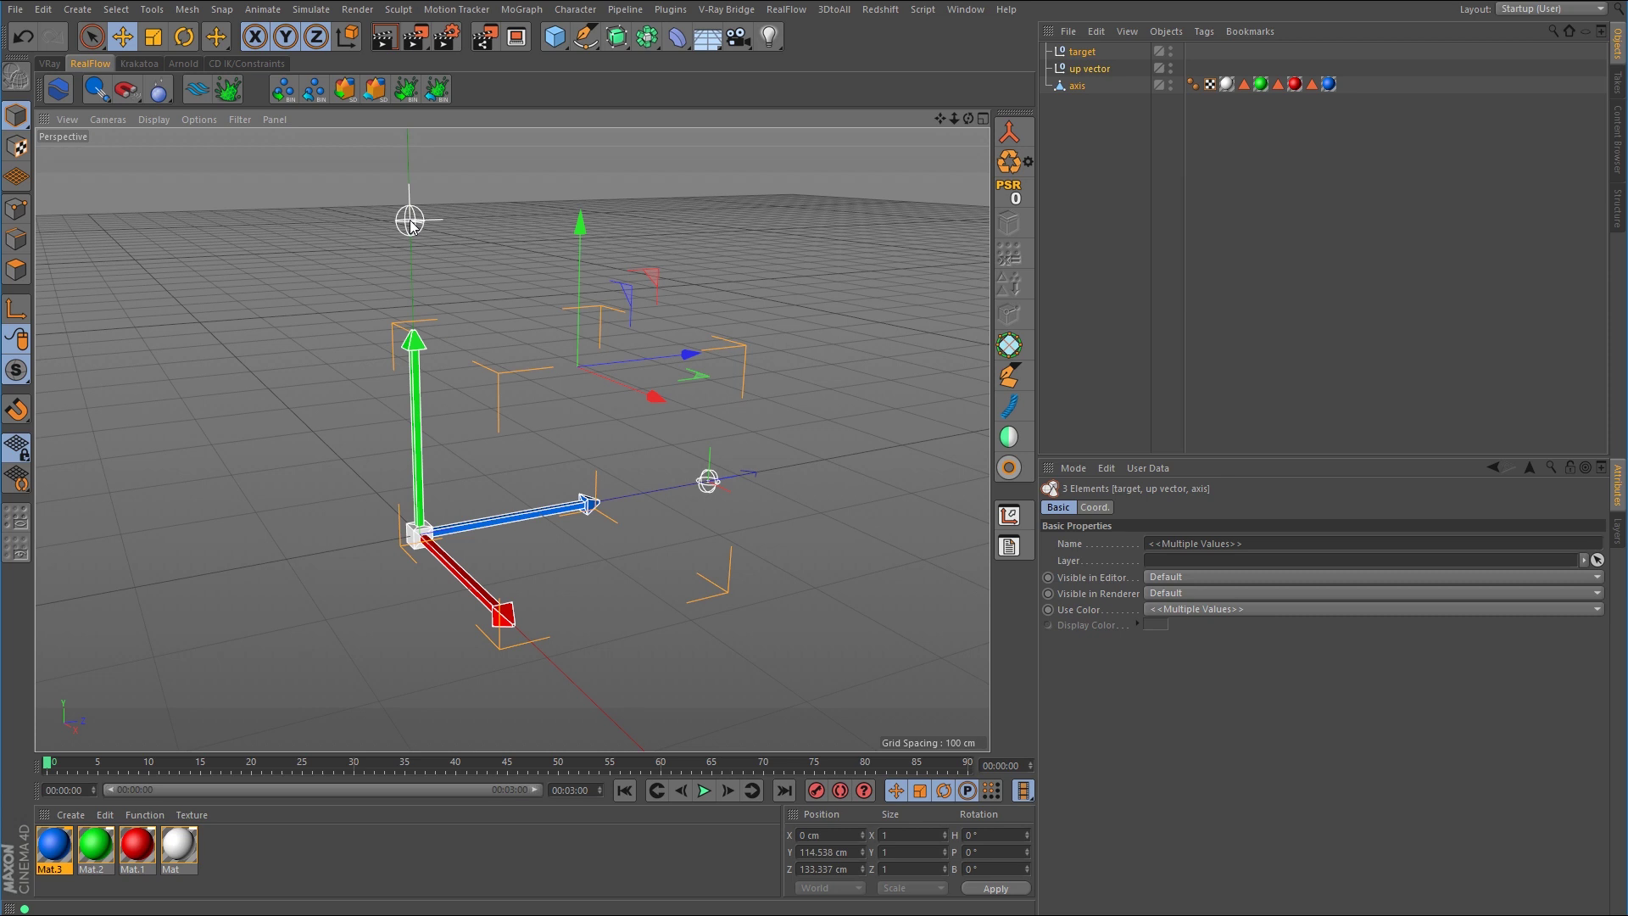
click(681, 12)
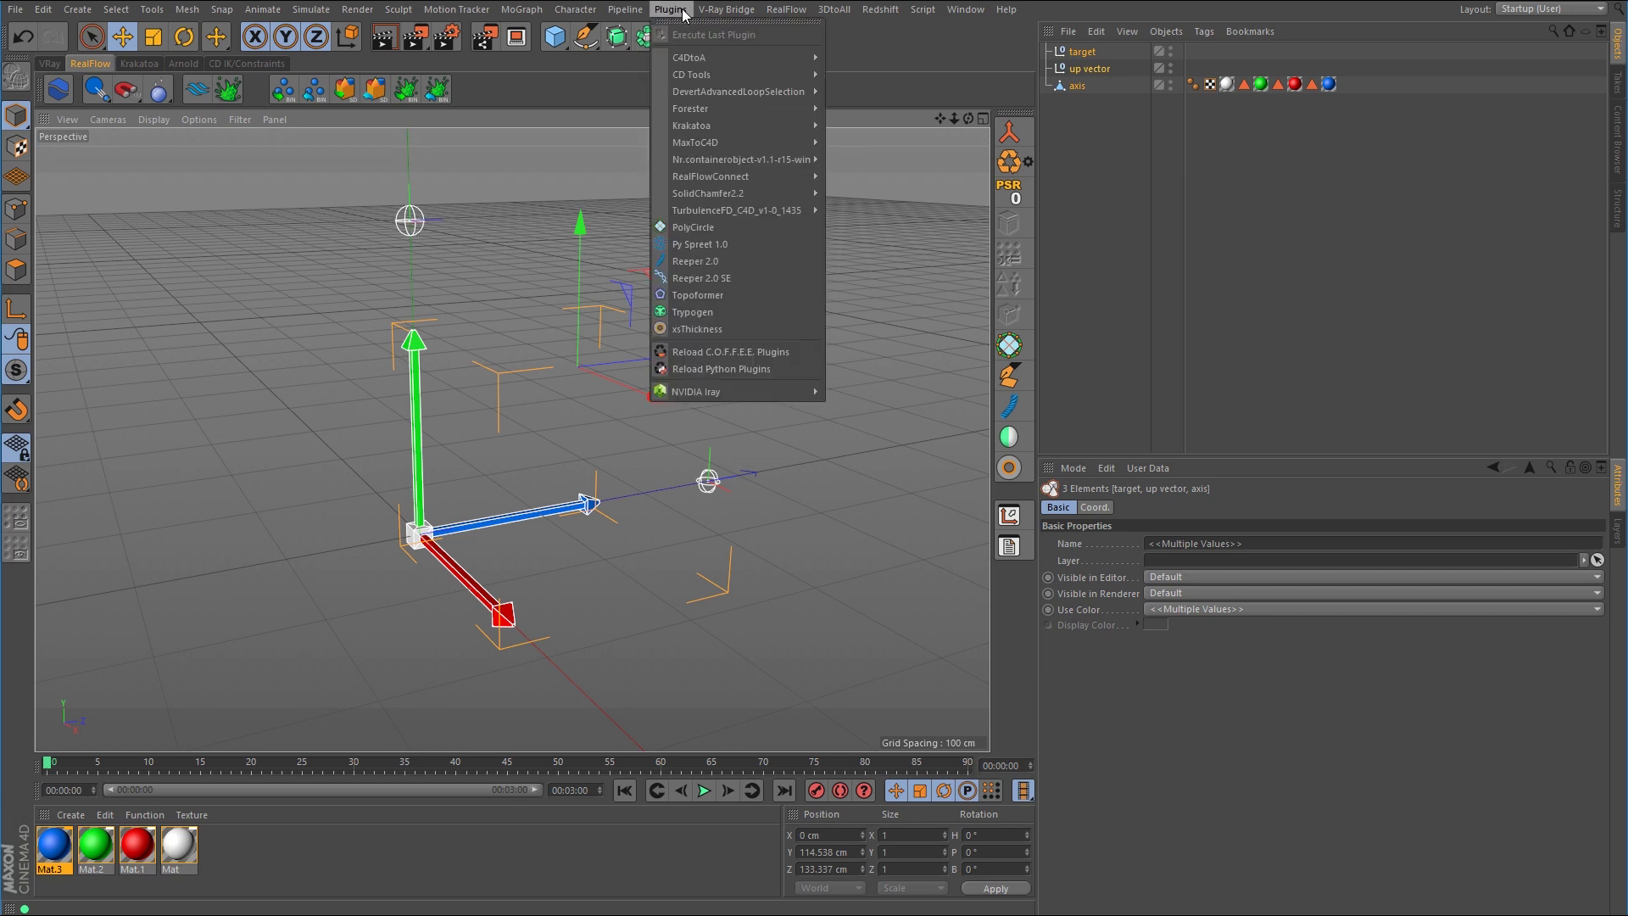
mouse_move(714, 73)
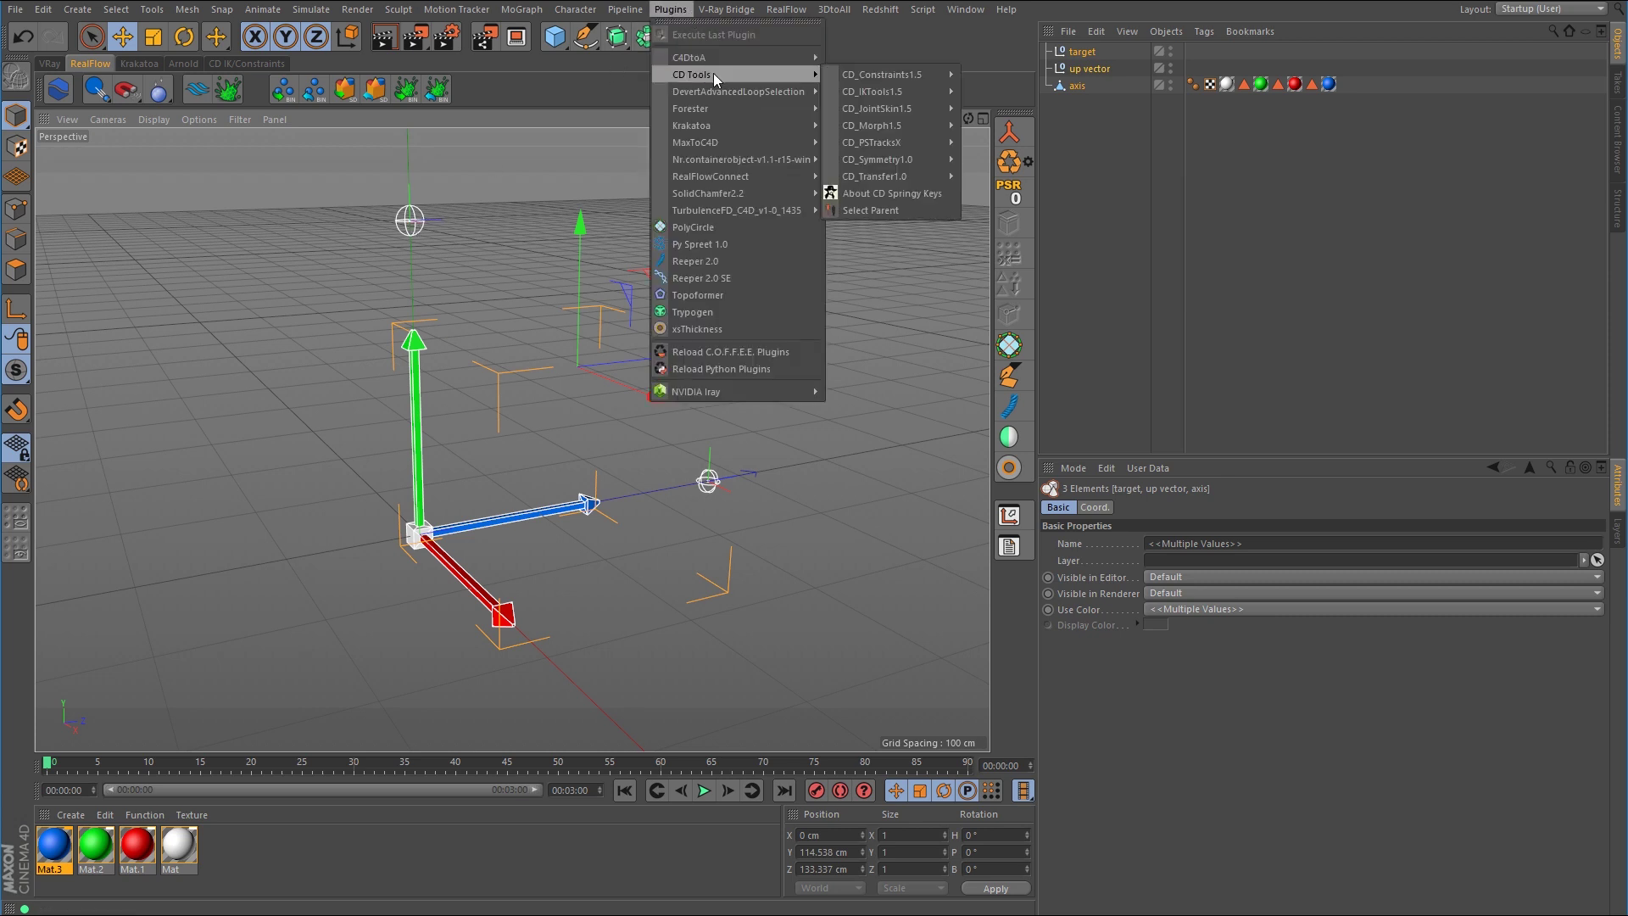
mouse_move(916, 73)
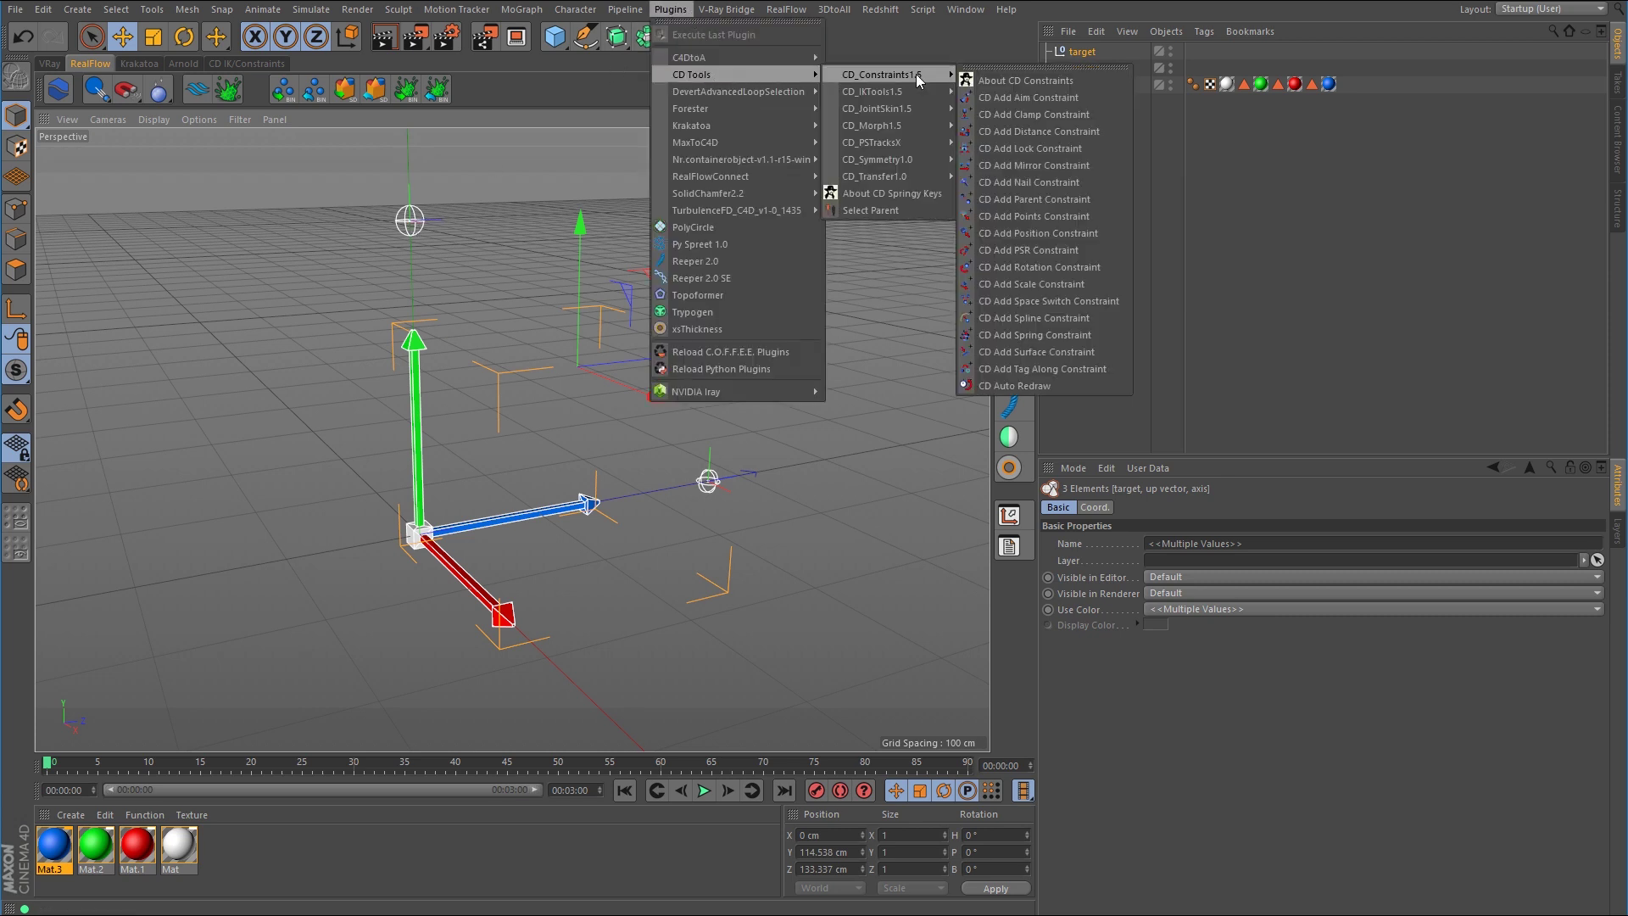
click(1017, 97)
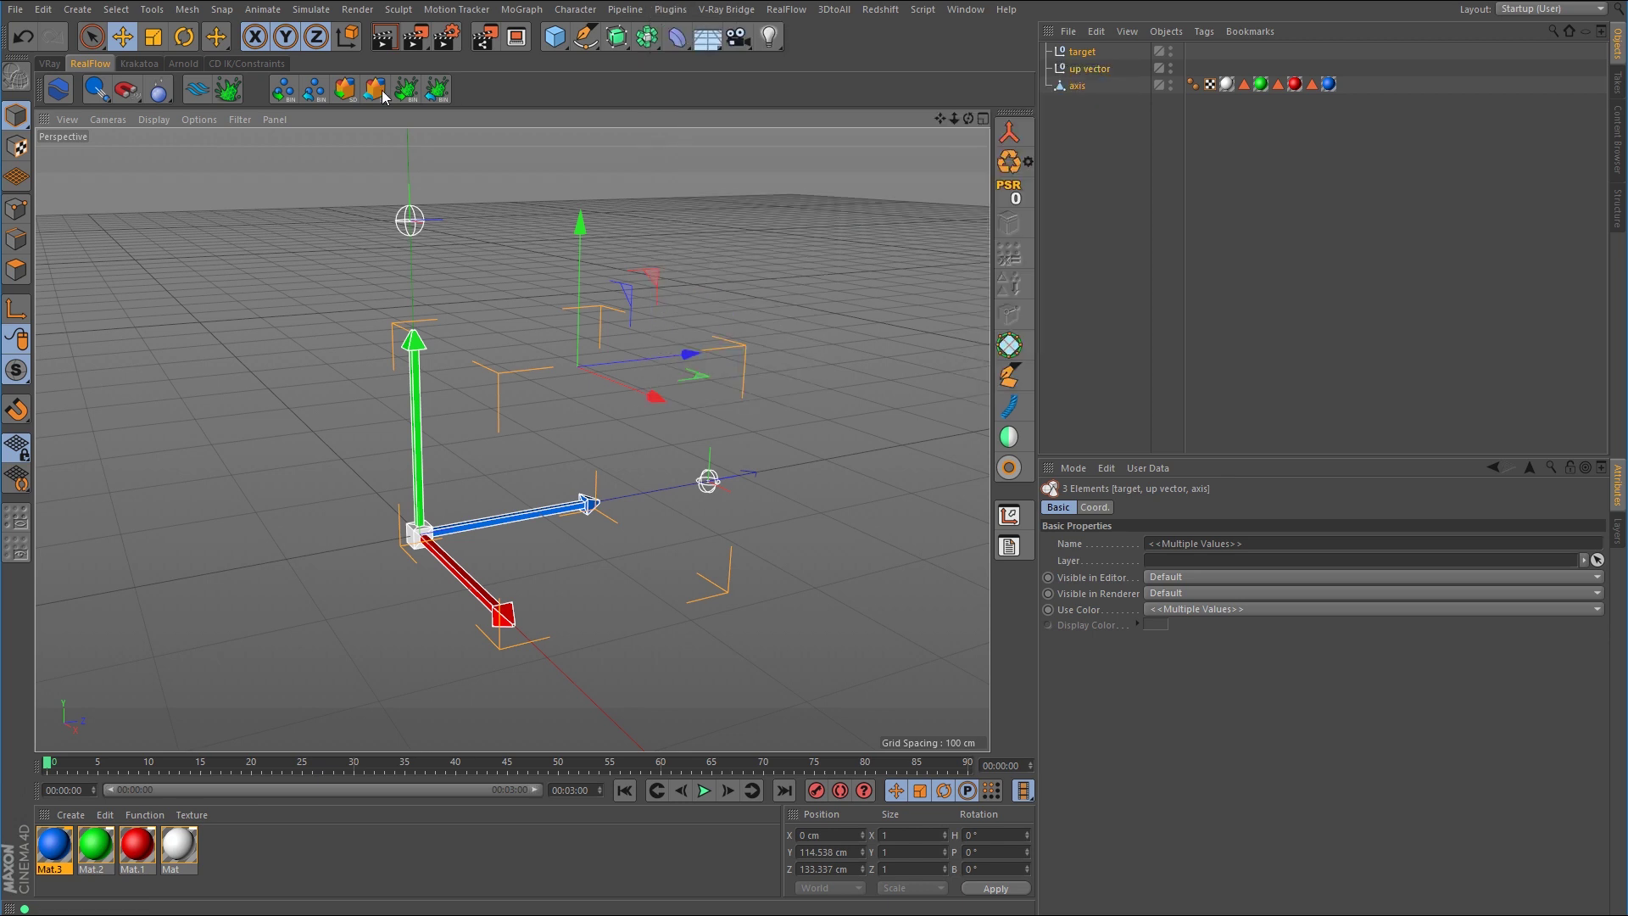
click(239, 64)
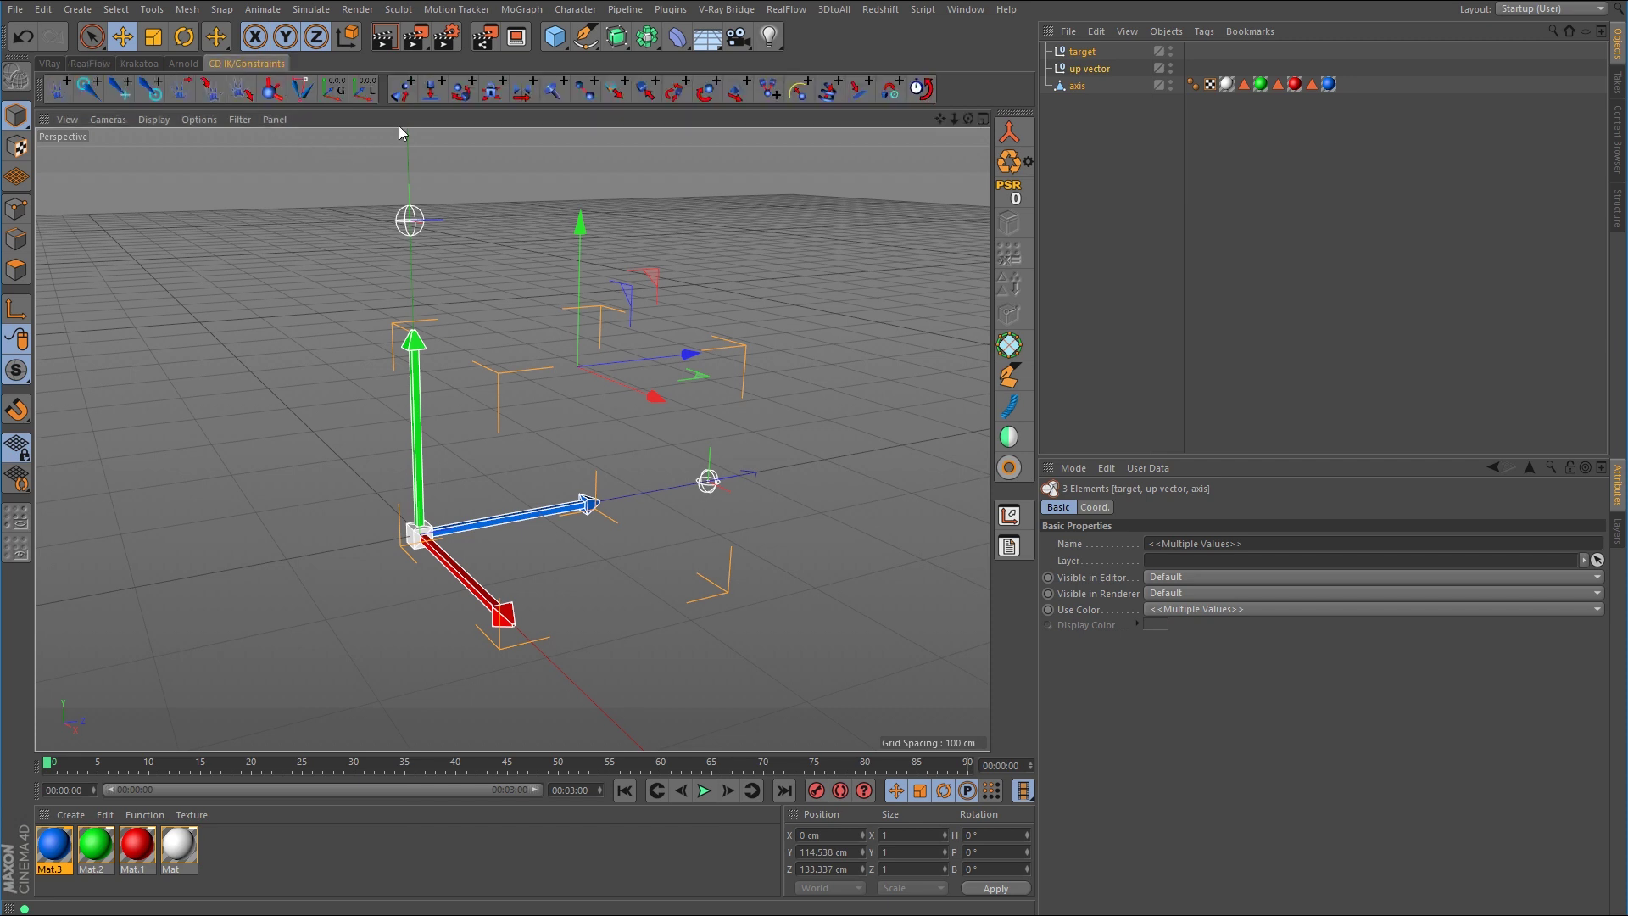
click(403, 96)
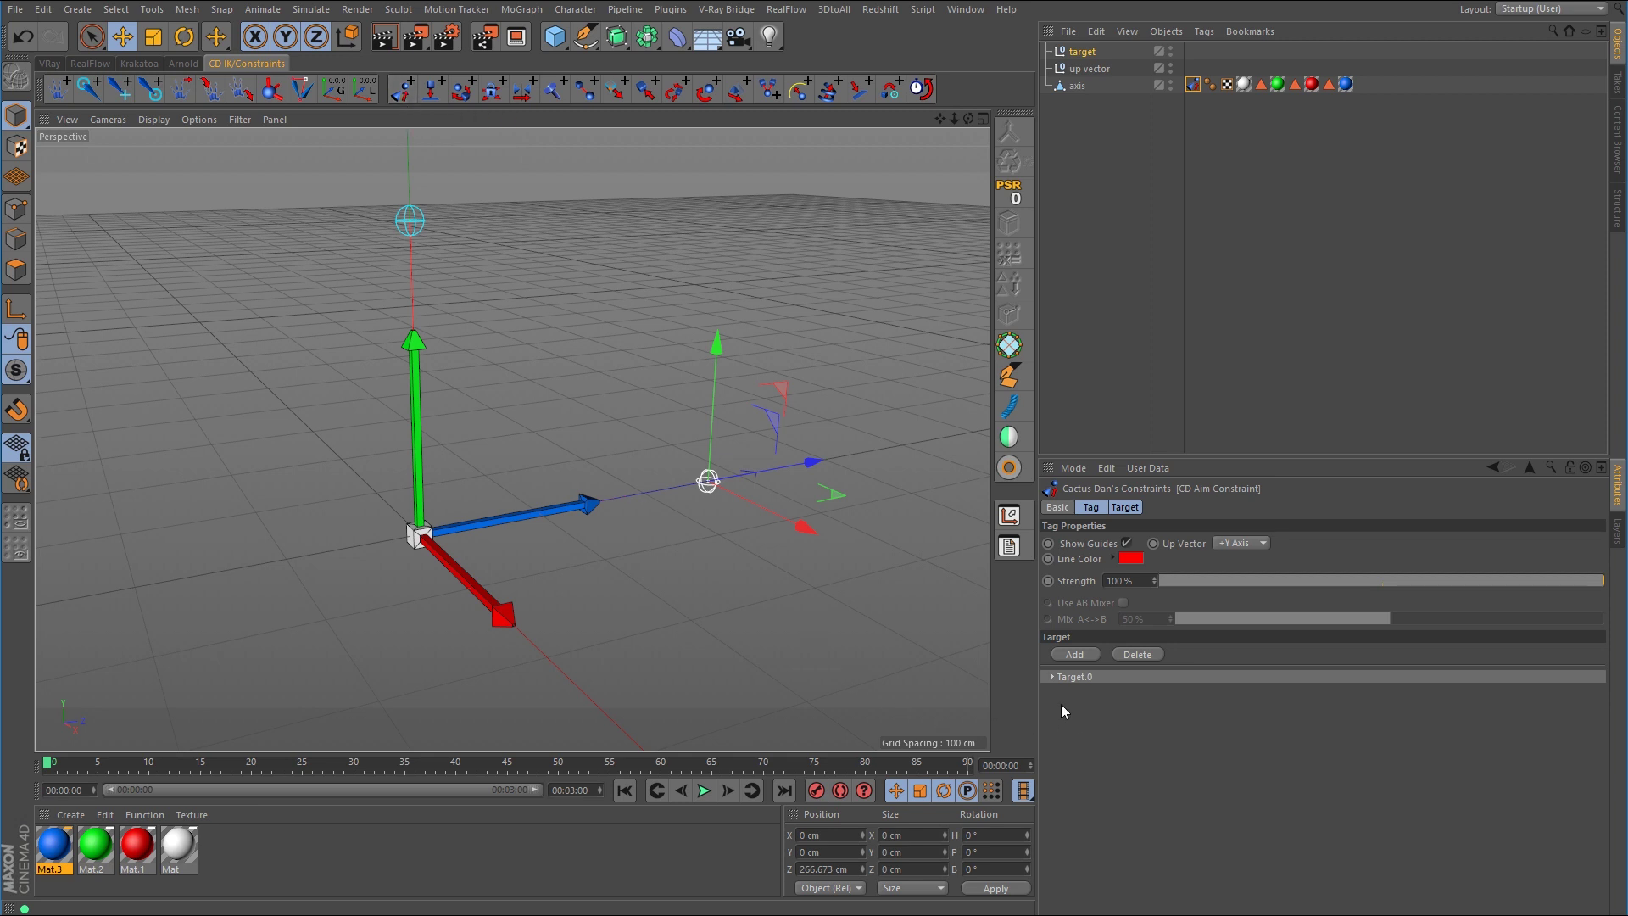
click(1052, 676)
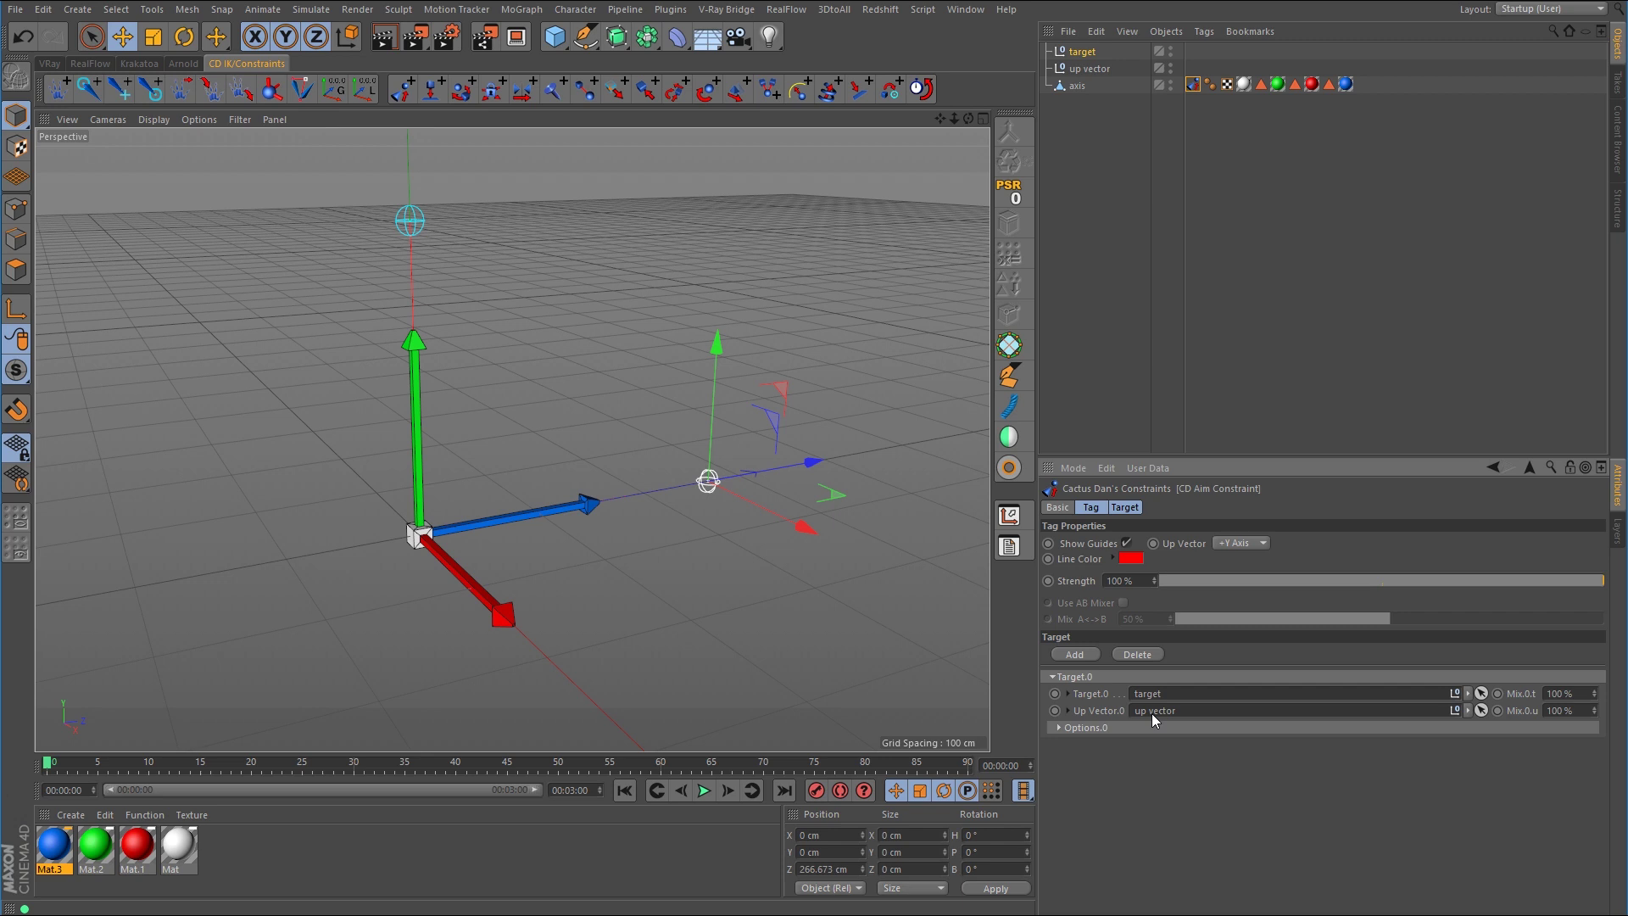
Try moving the target null to test the CD Aim Constraint, and undo the move.
click(1082, 52)
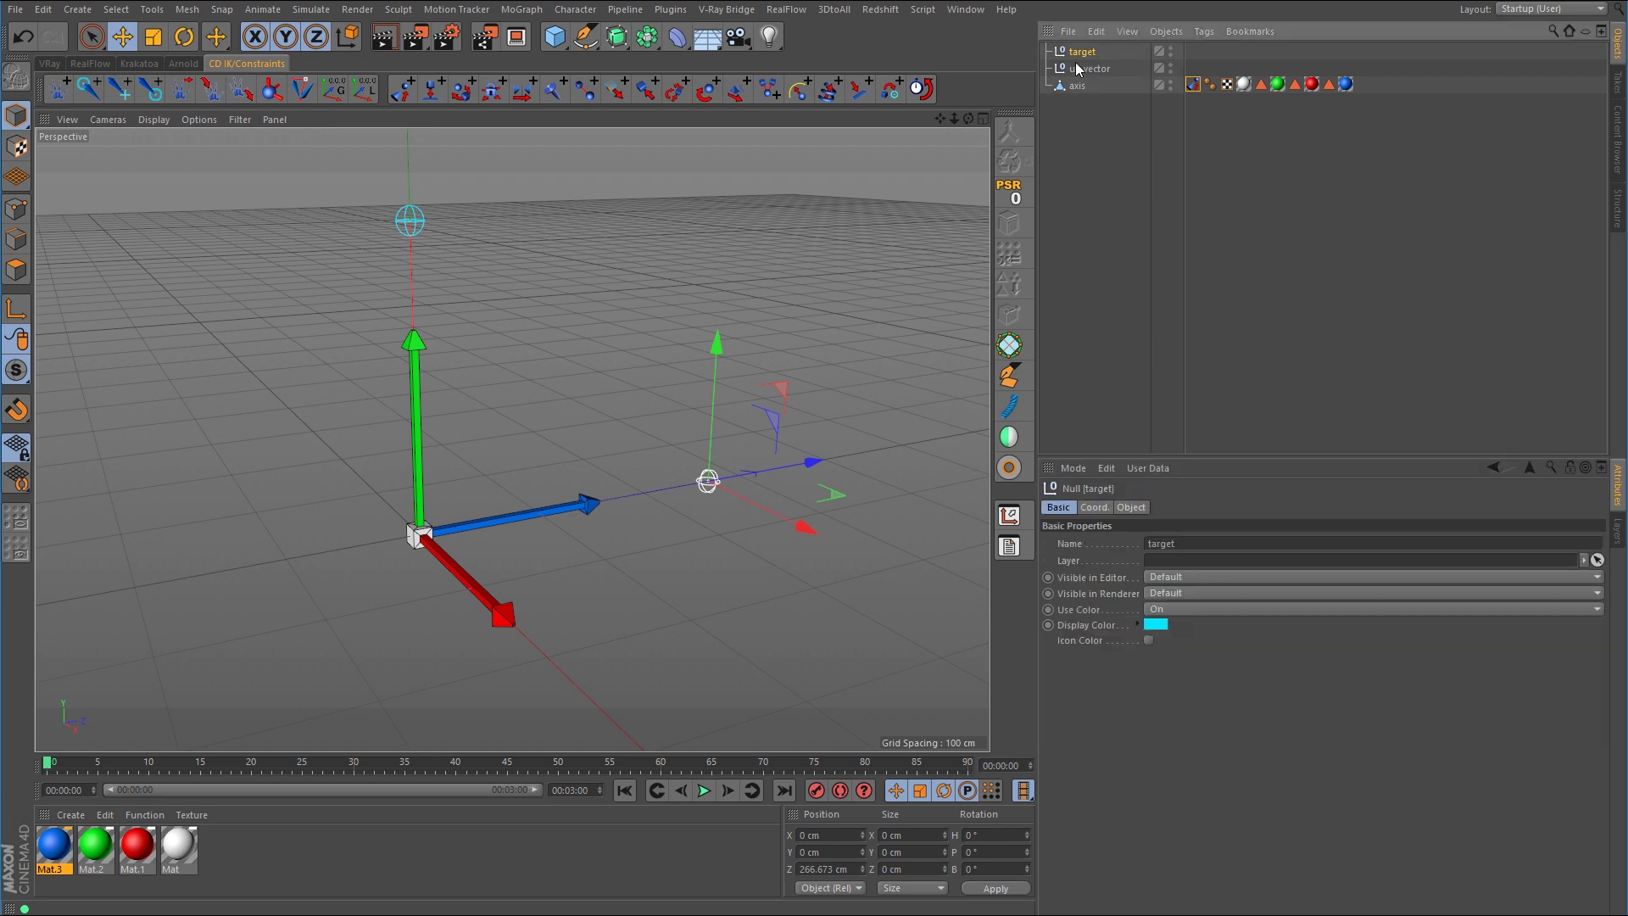
drag(826, 327, 575, 173)
key(ctrl+z)
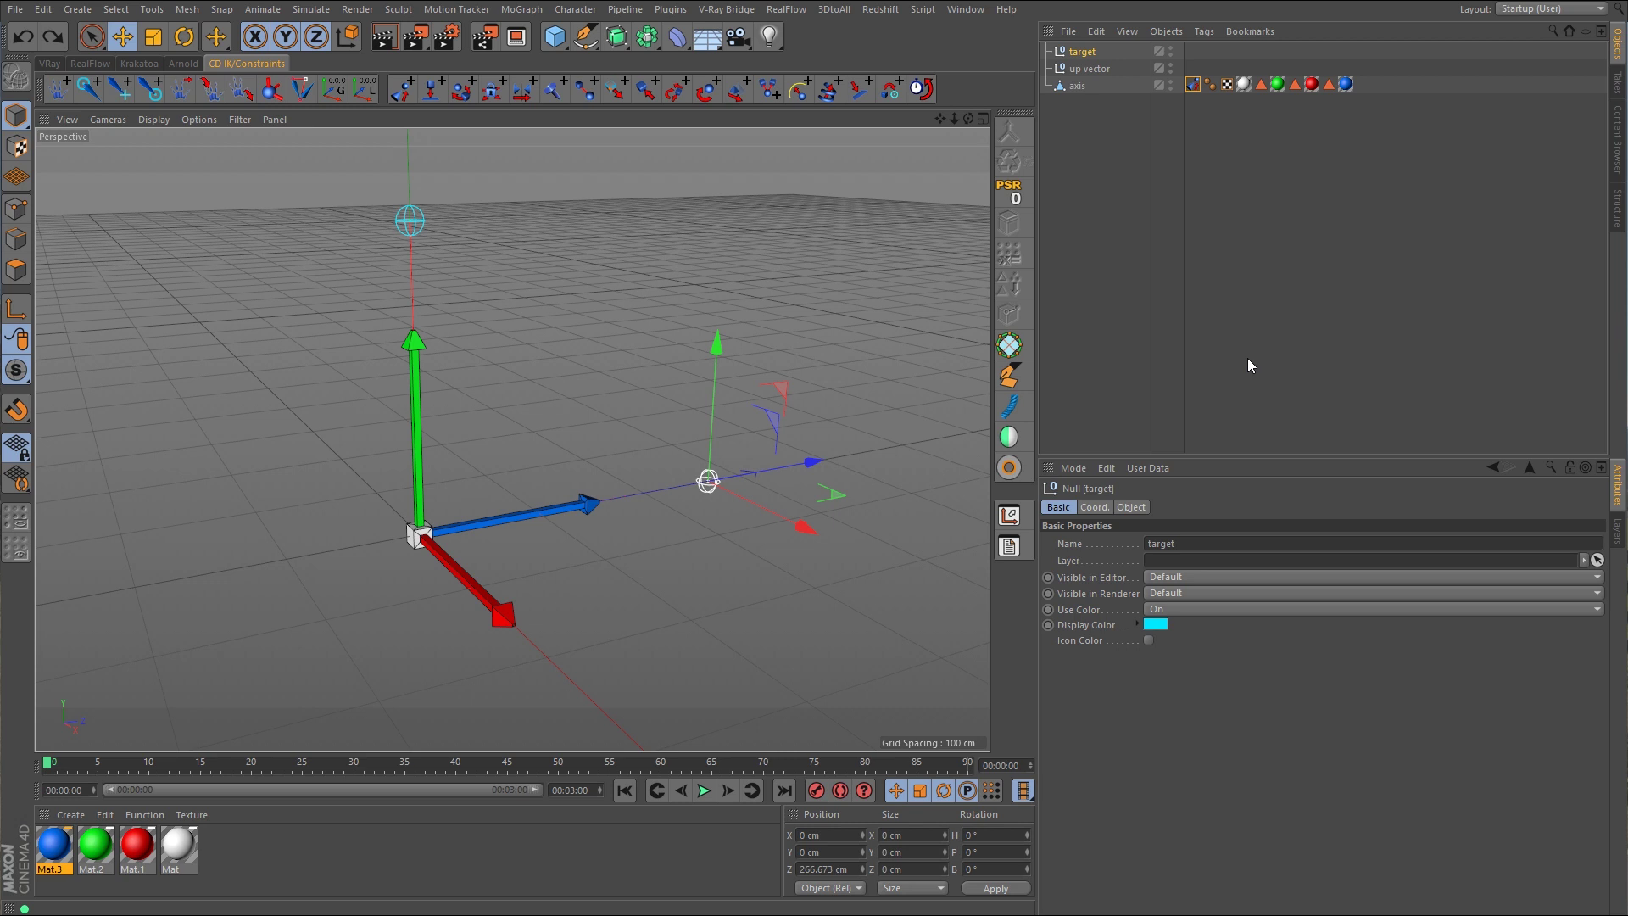
Delete the CD Aim Constraint tag from the axis object and clear the selection.
click(1192, 84)
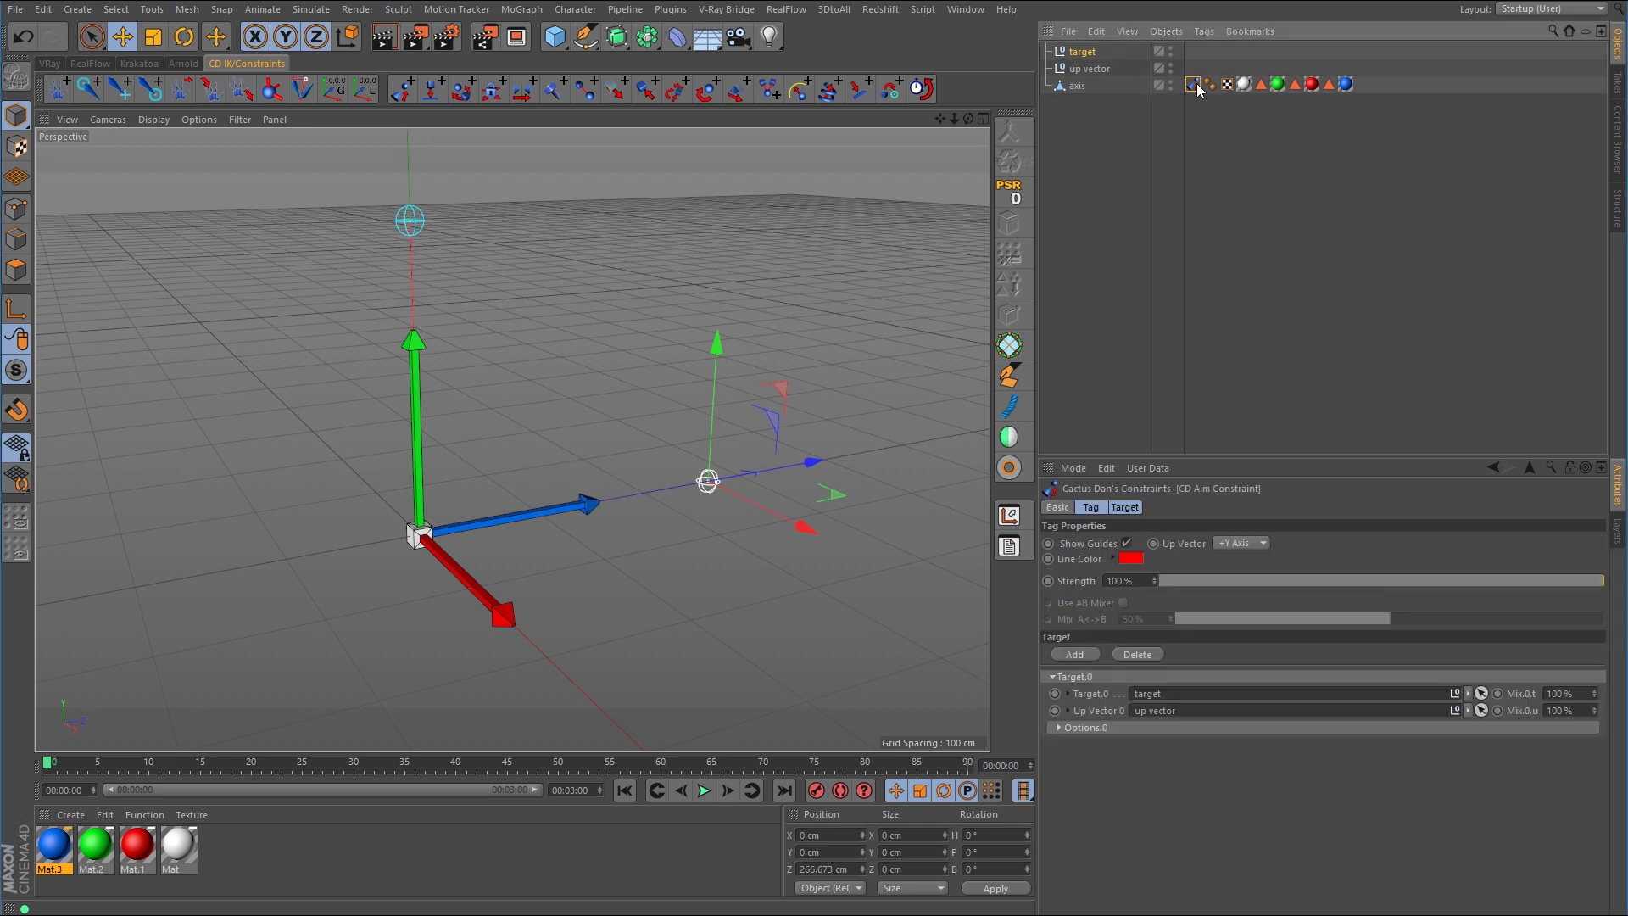
key(Delete)
click(1314, 253)
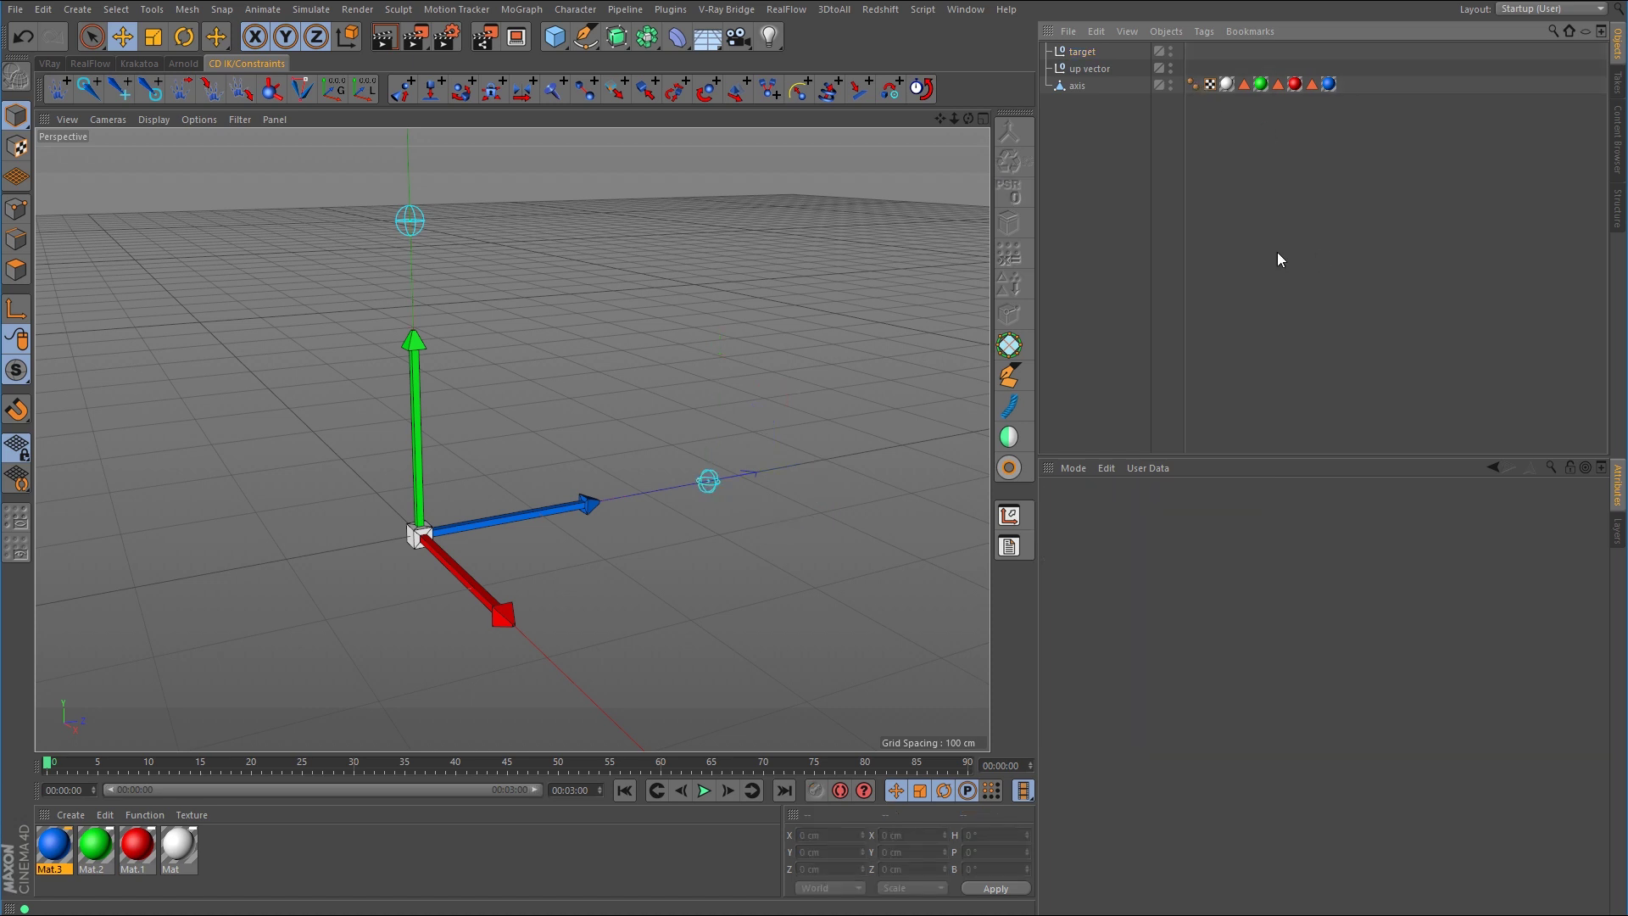
Add a standard Aim Constraint to the axis object from the selected target and up vector nulls, and show its Aim settings.
click(424, 535)
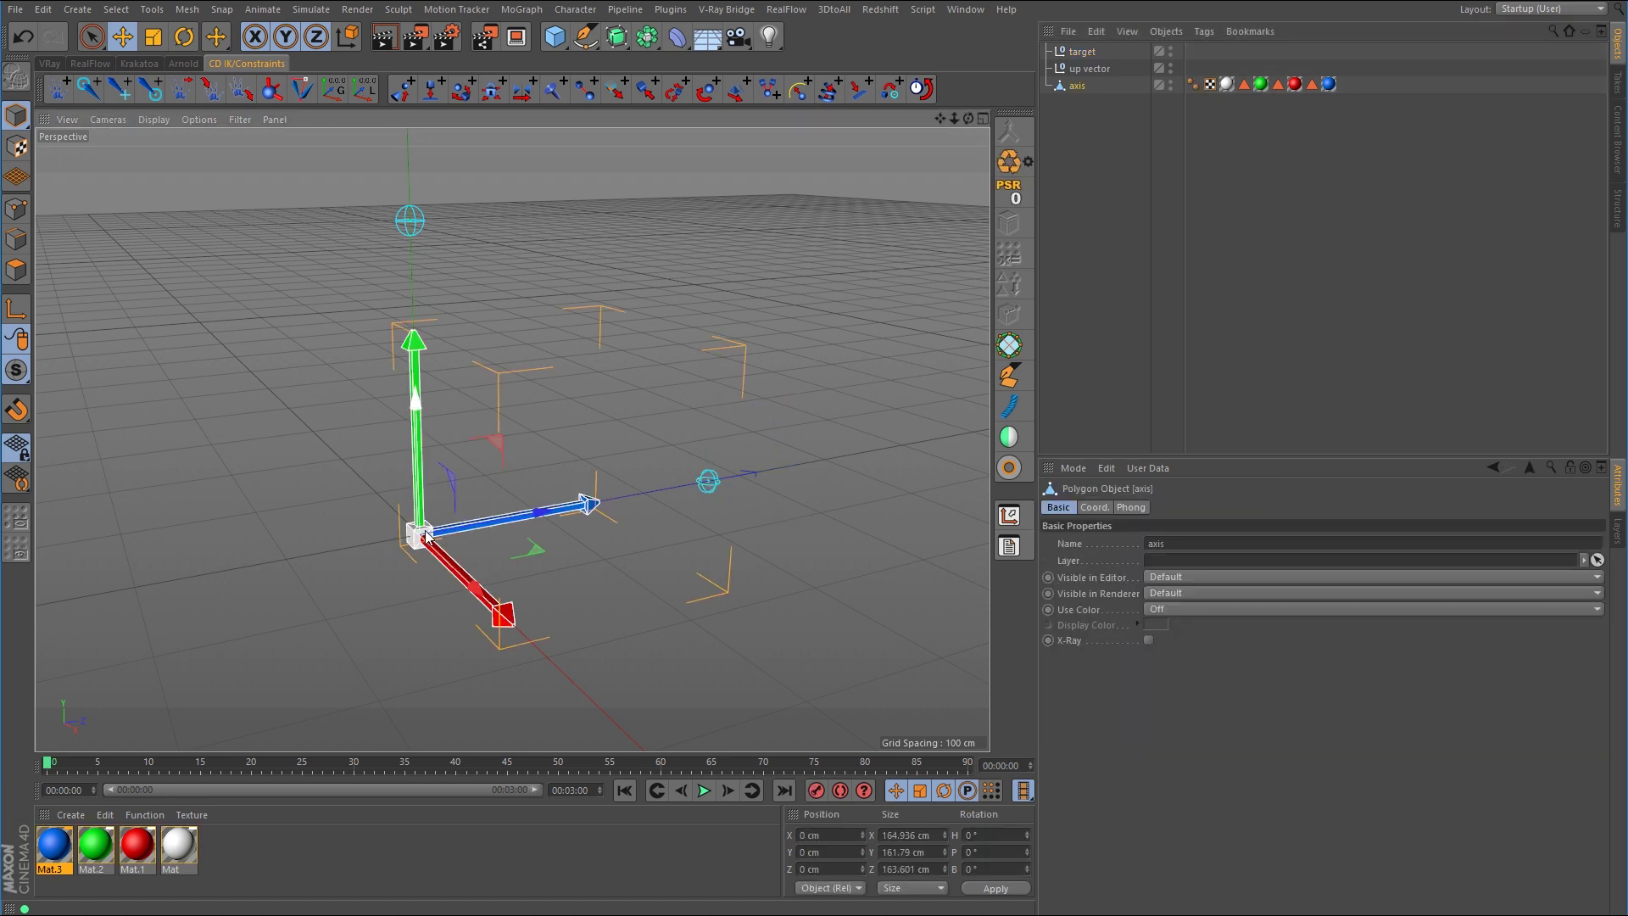
shift+click(709, 483)
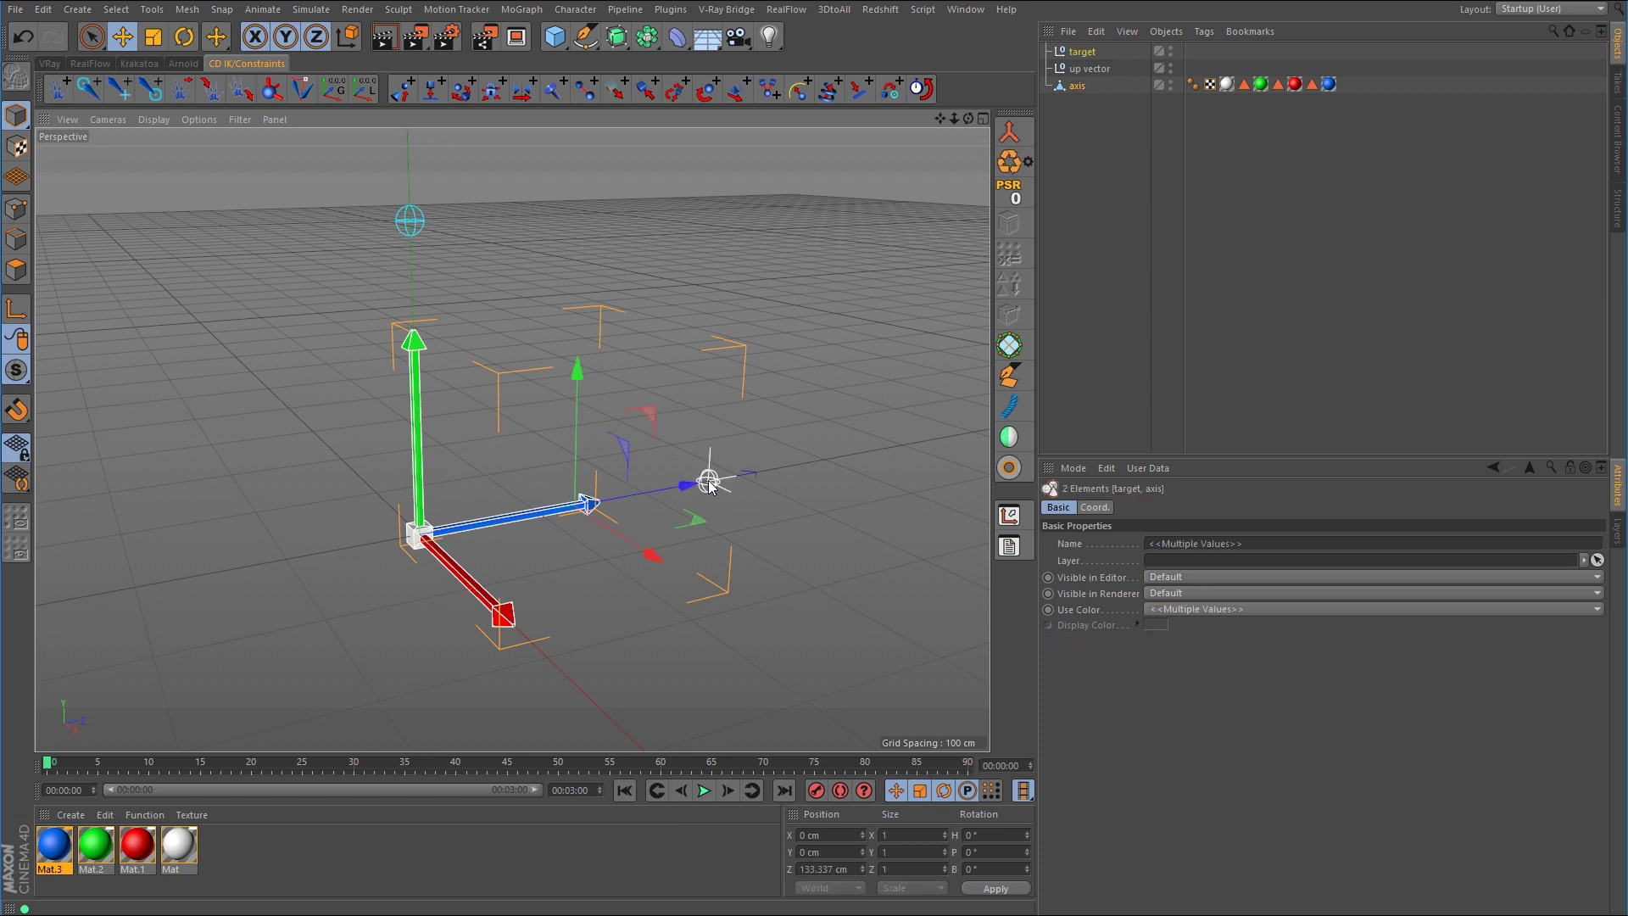
shift+click(413, 227)
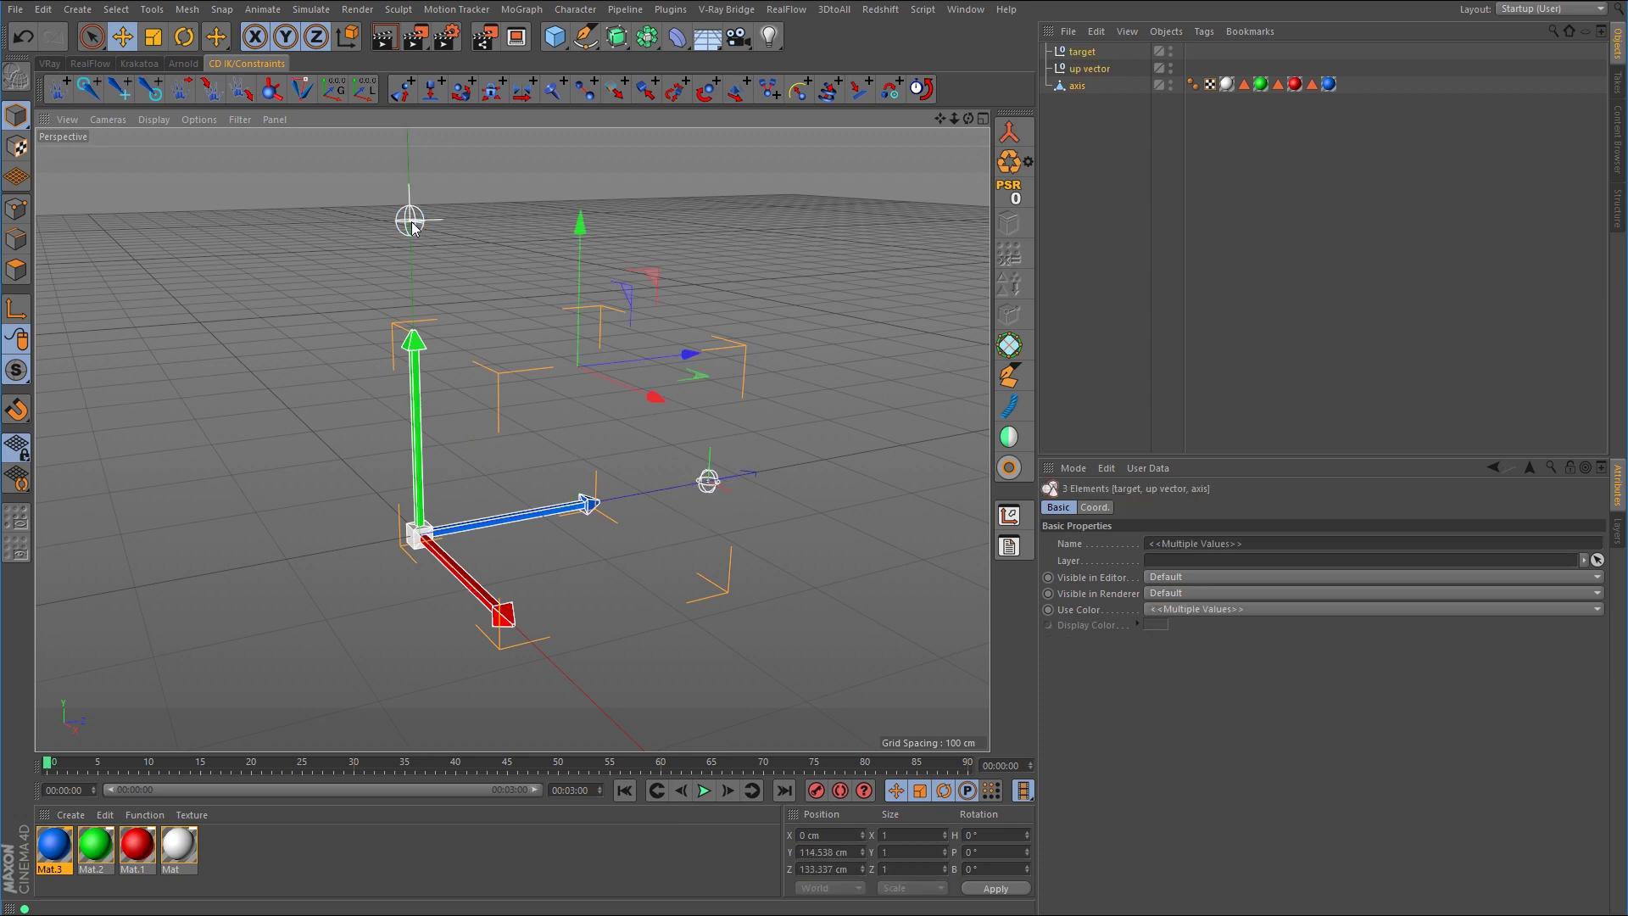
click(575, 10)
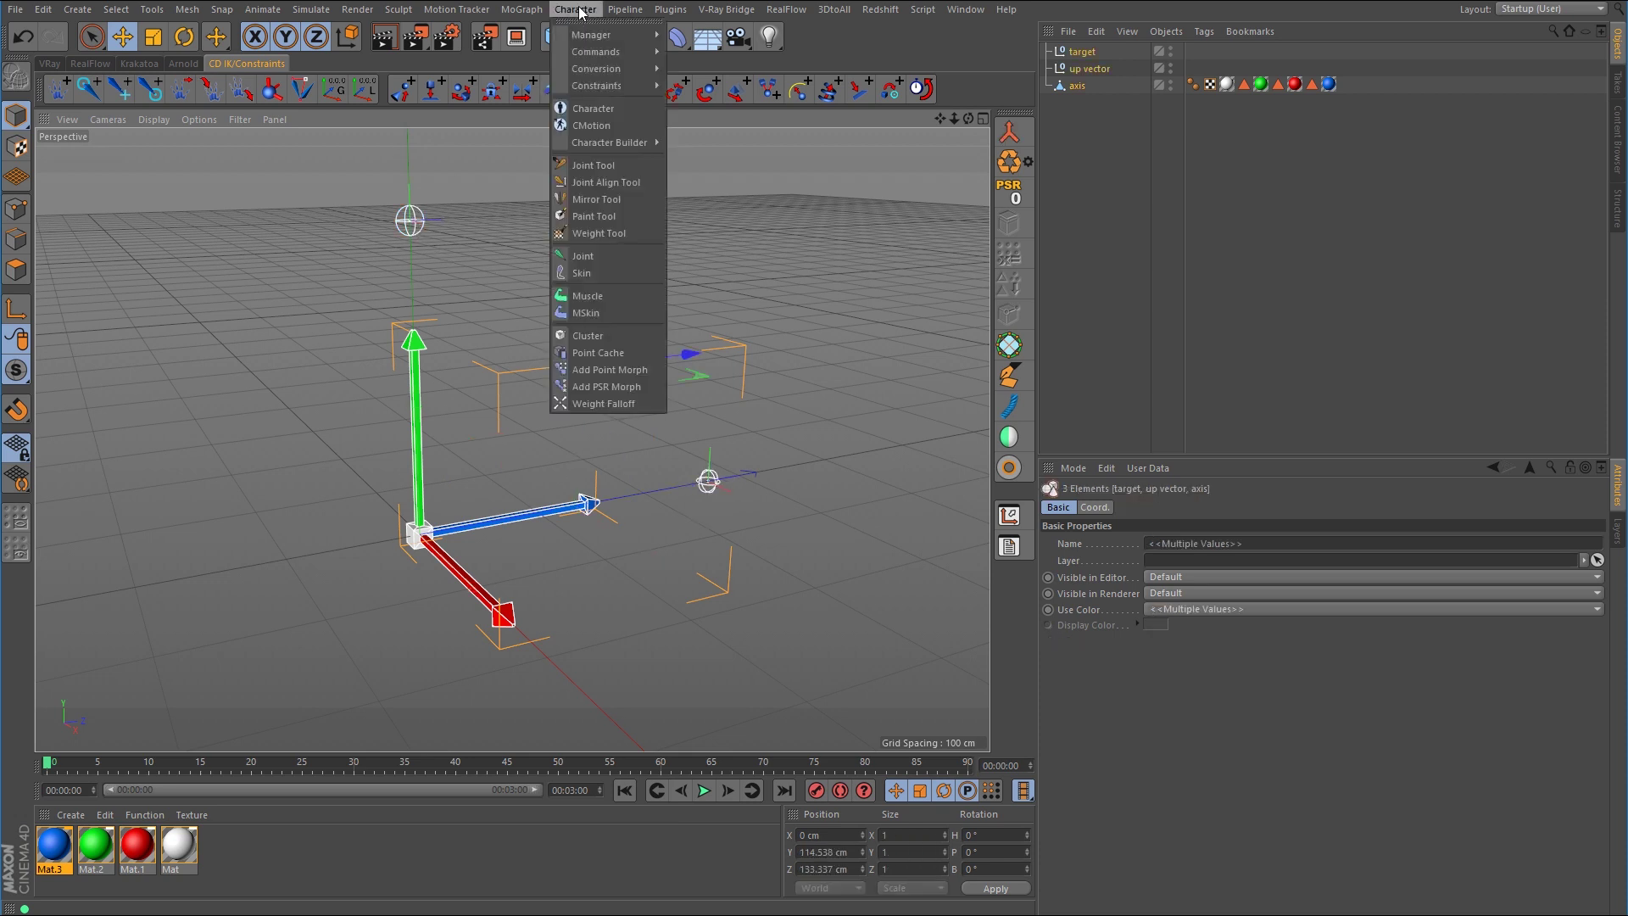
mouse_move(608, 89)
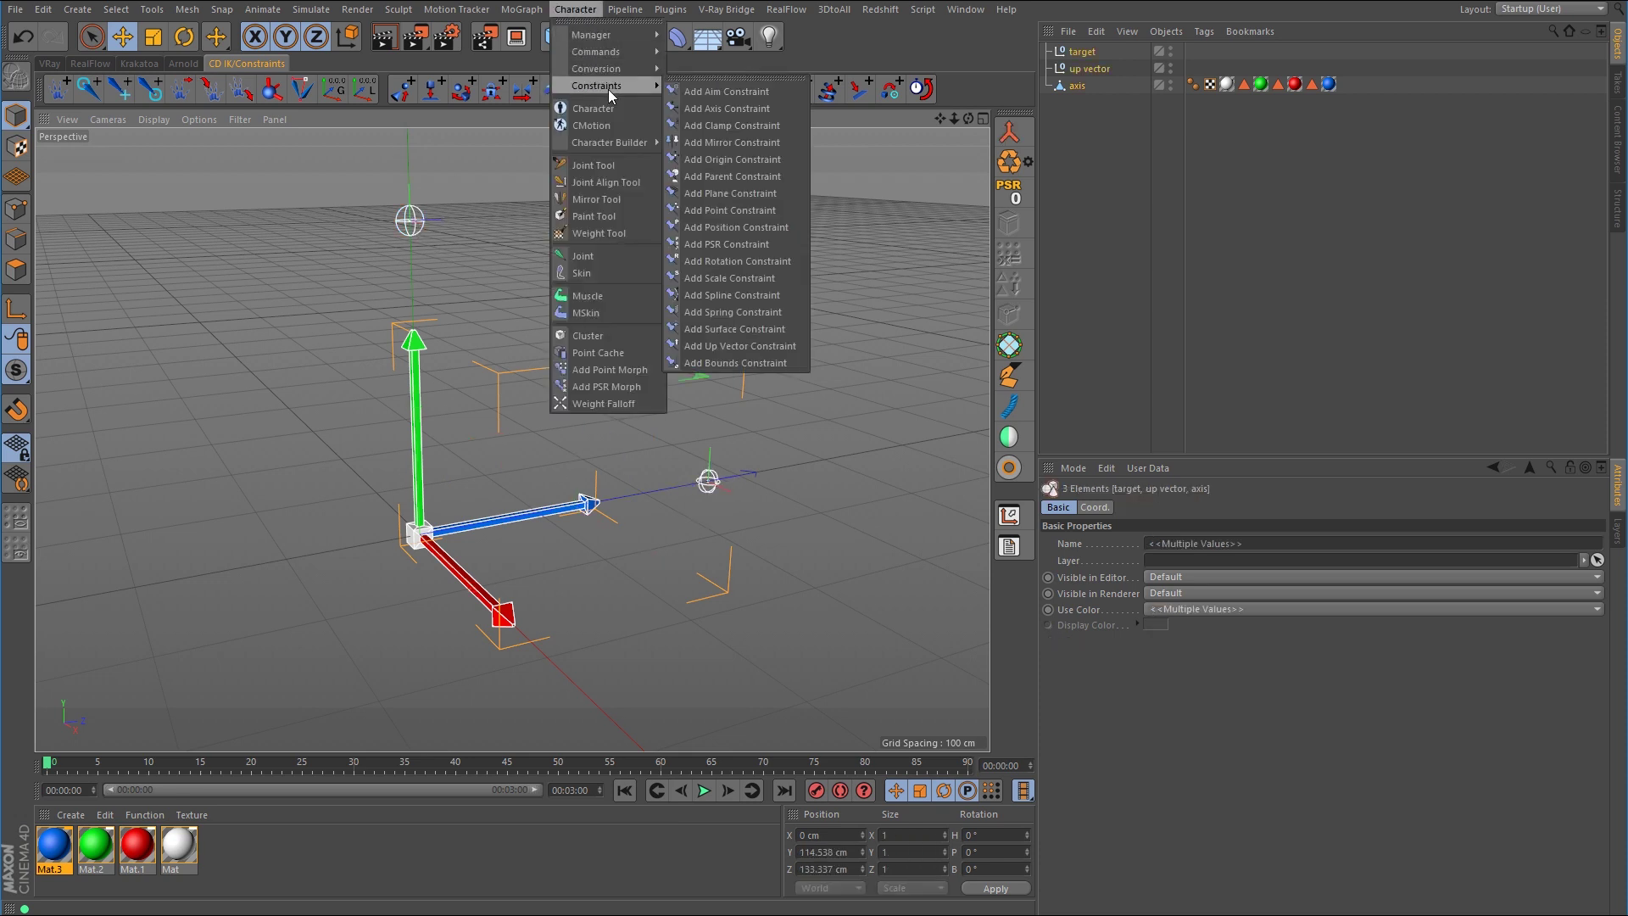
click(720, 91)
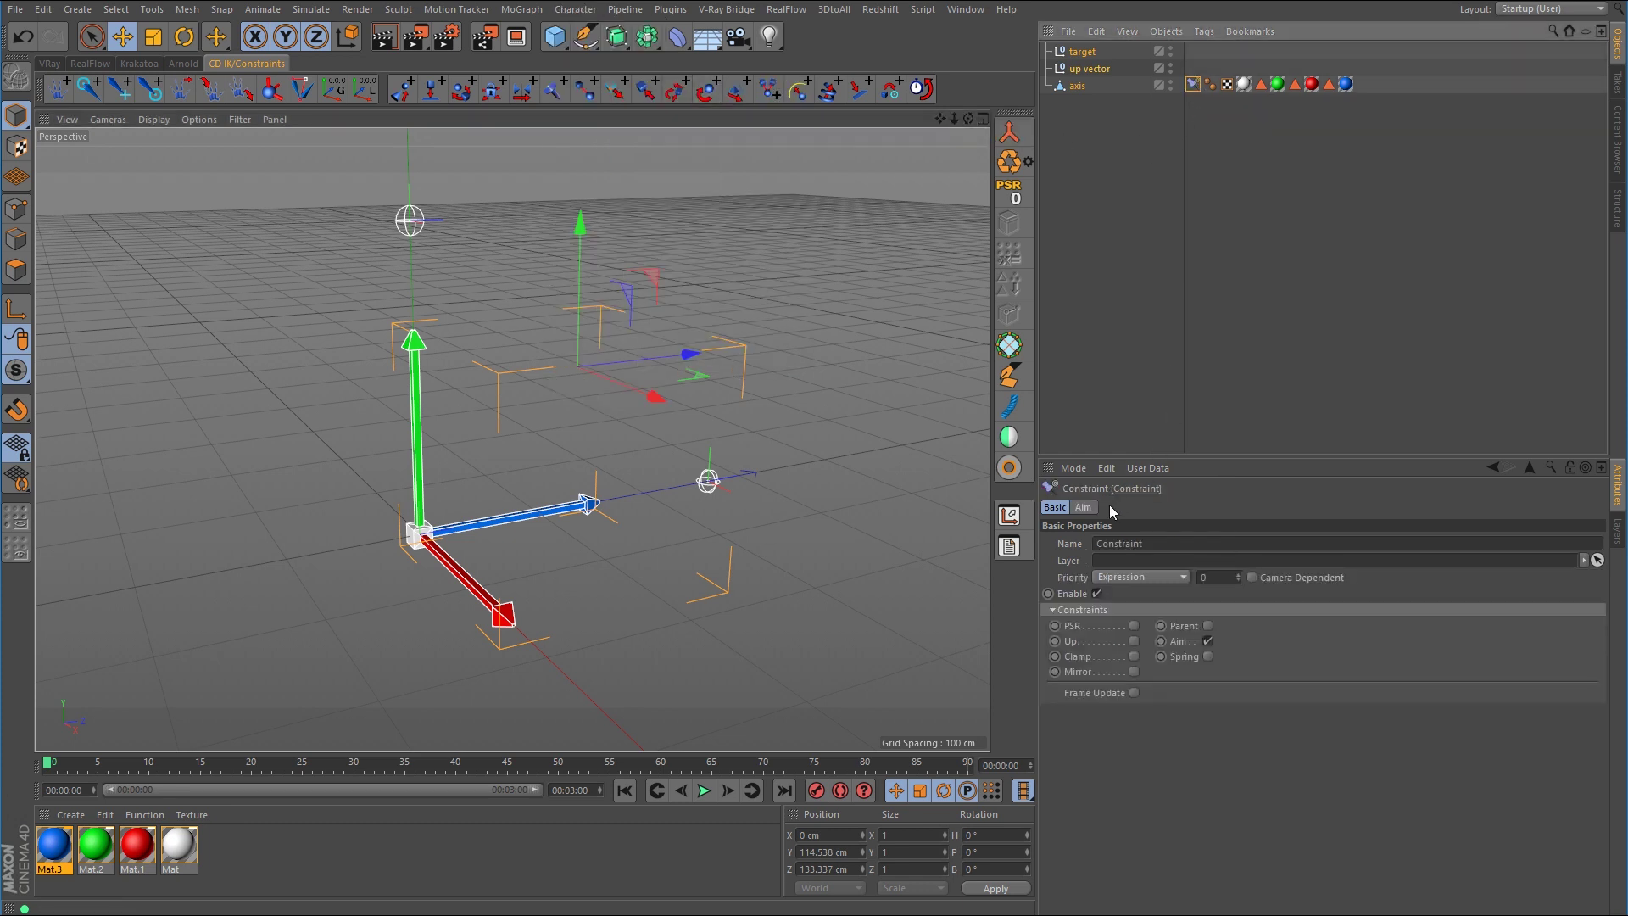
click(1083, 508)
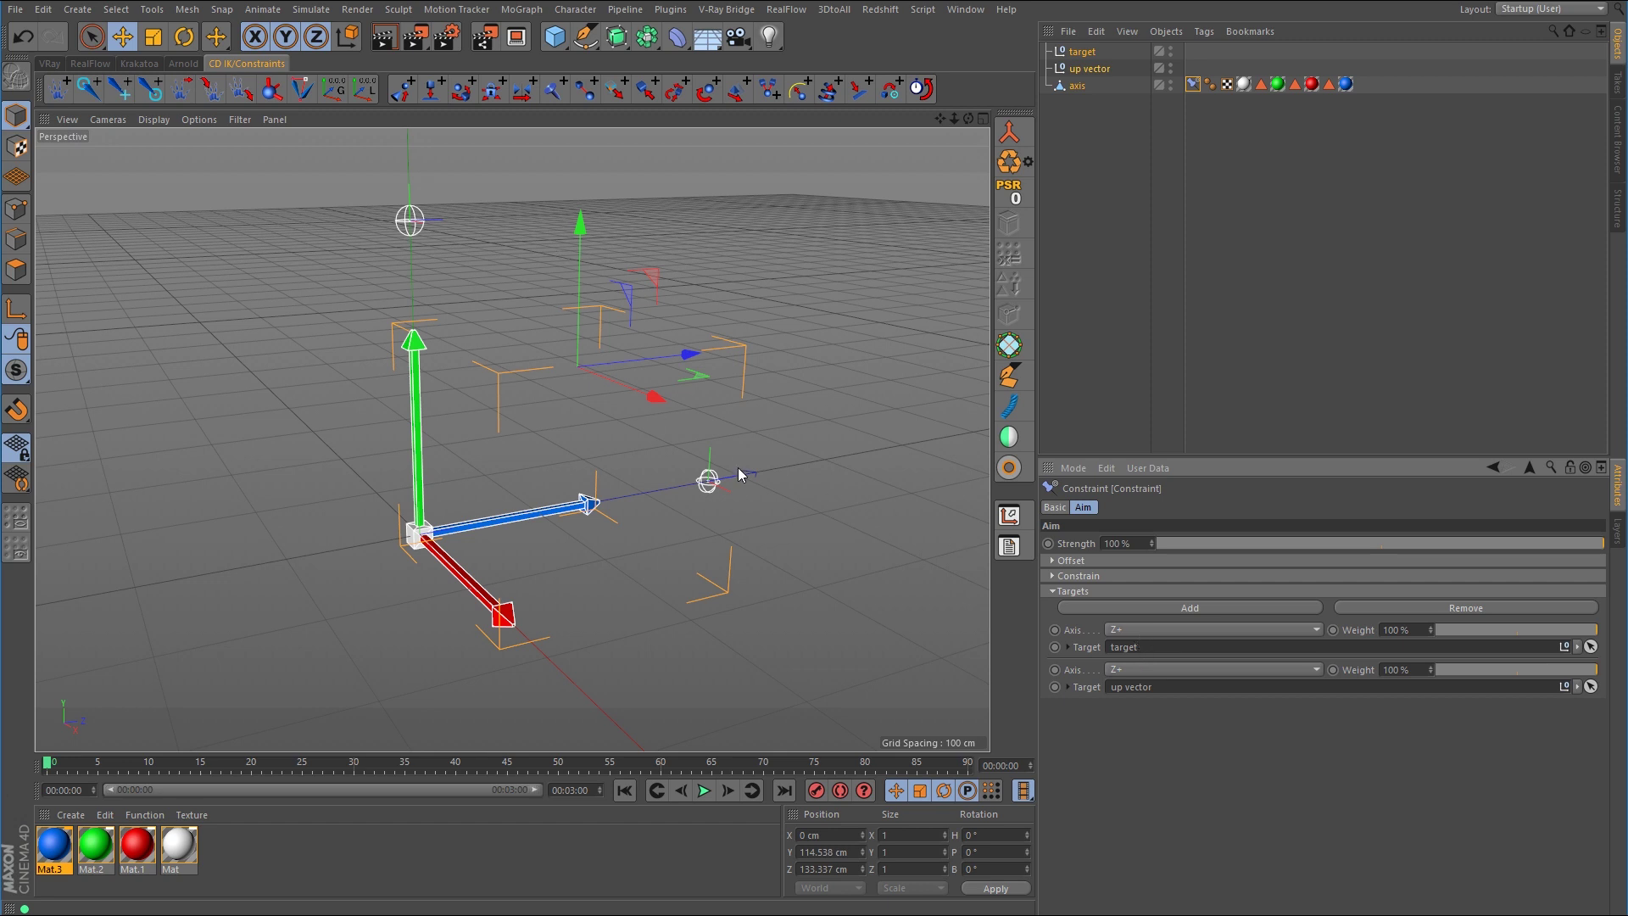
Try moving the target null down about 3 cm to test the Aim constraint, and restore its position.
click(1235, 136)
click(1091, 53)
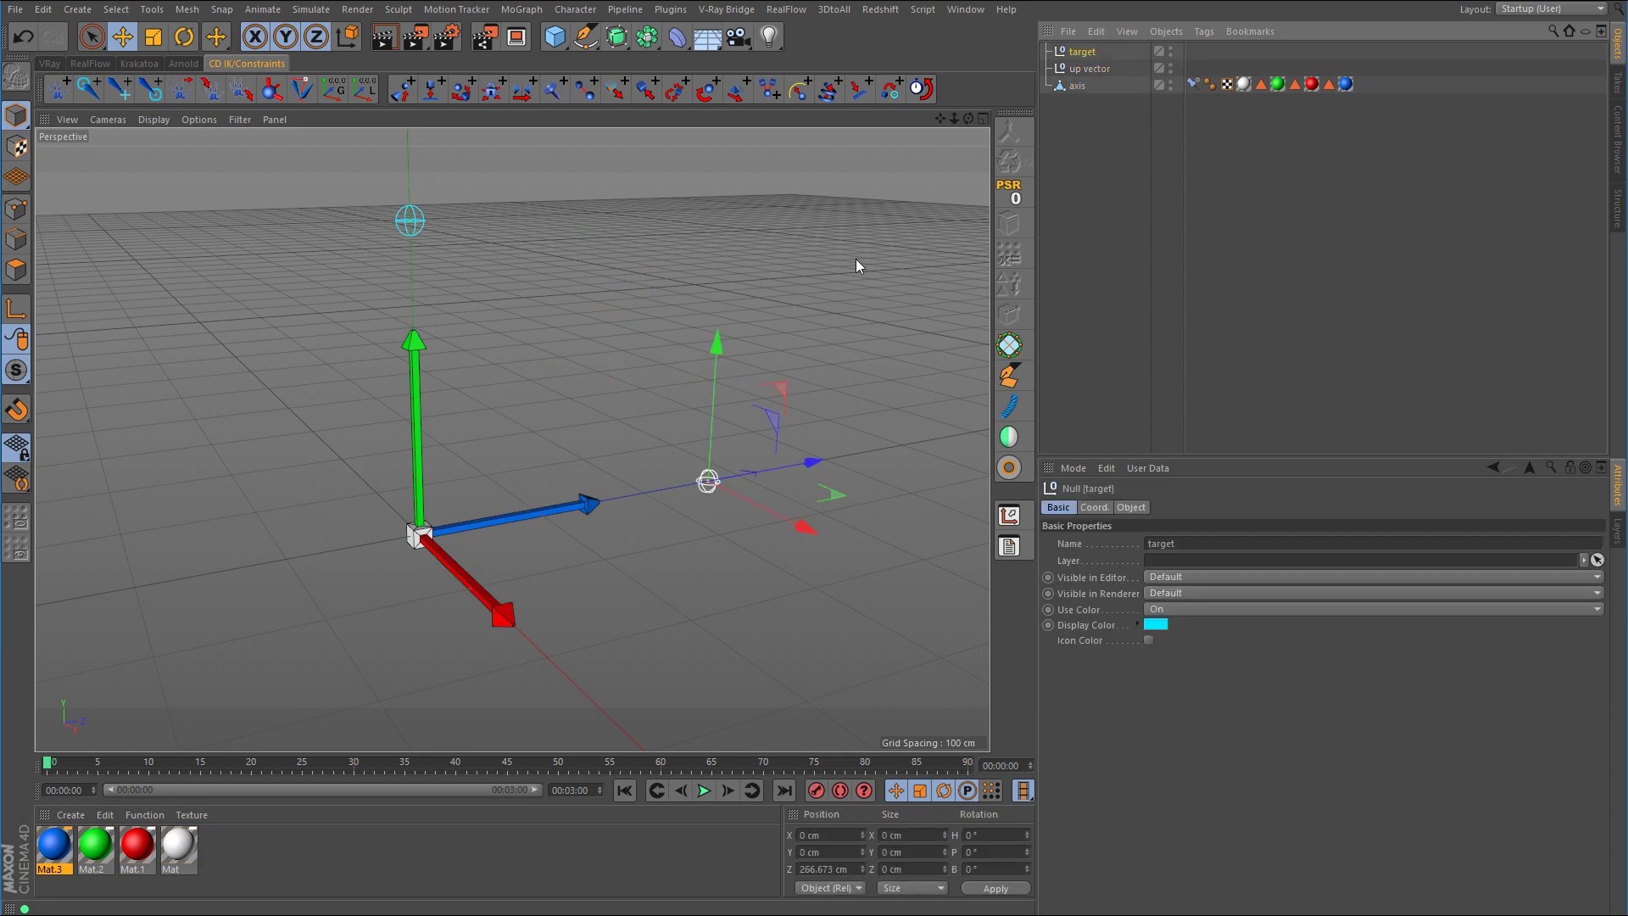
drag(719, 353, 724, 361)
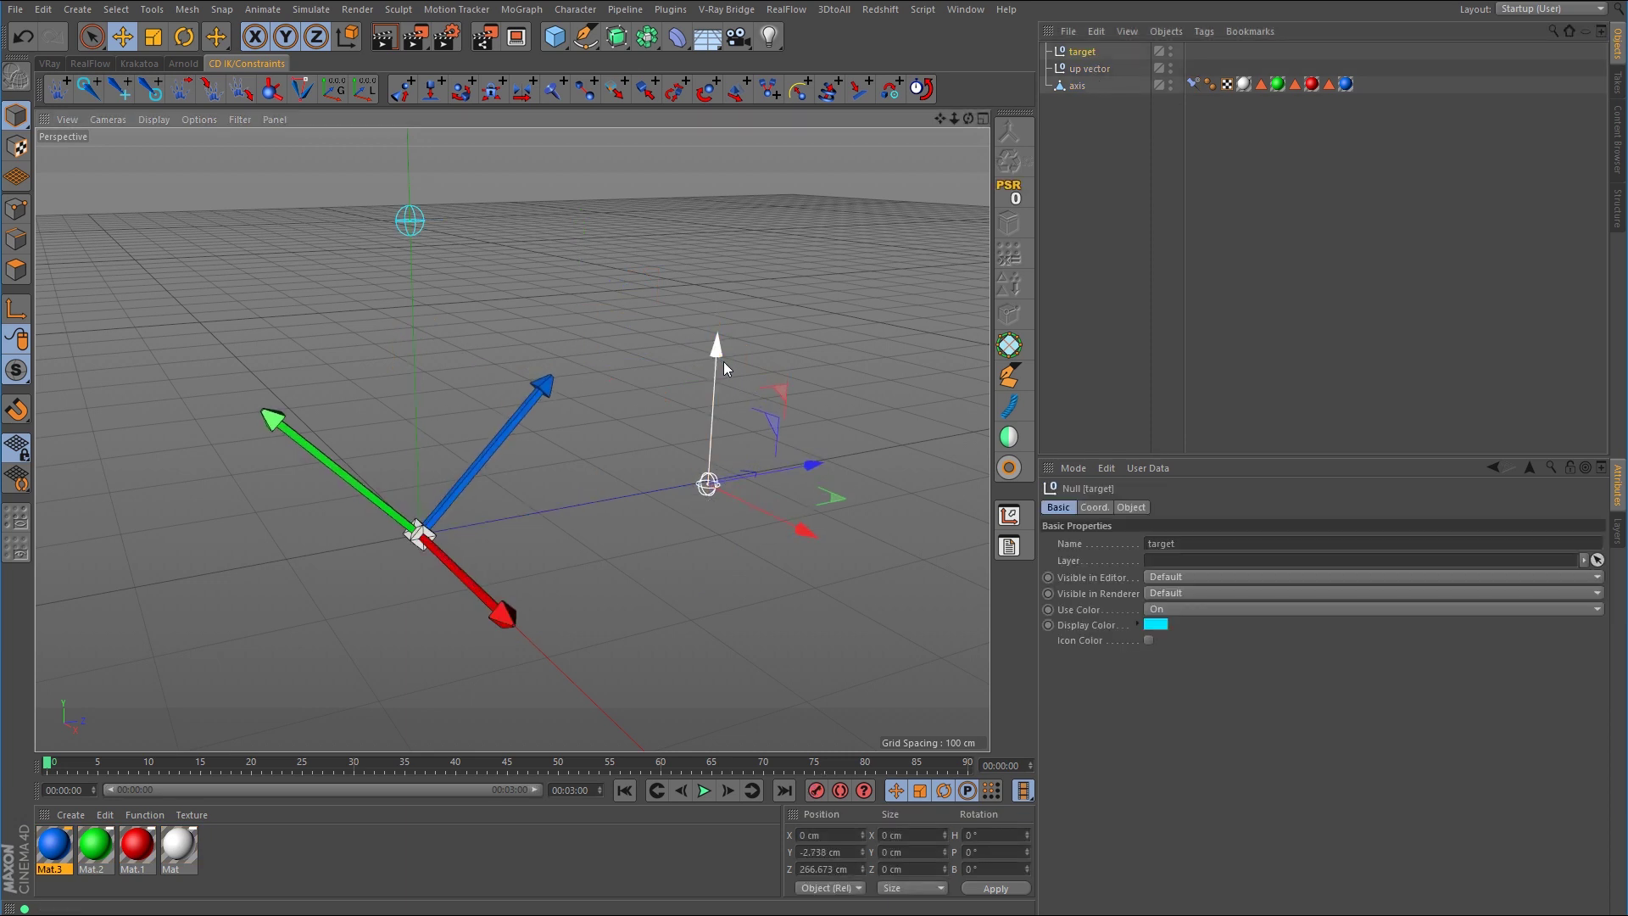
click(1202, 251)
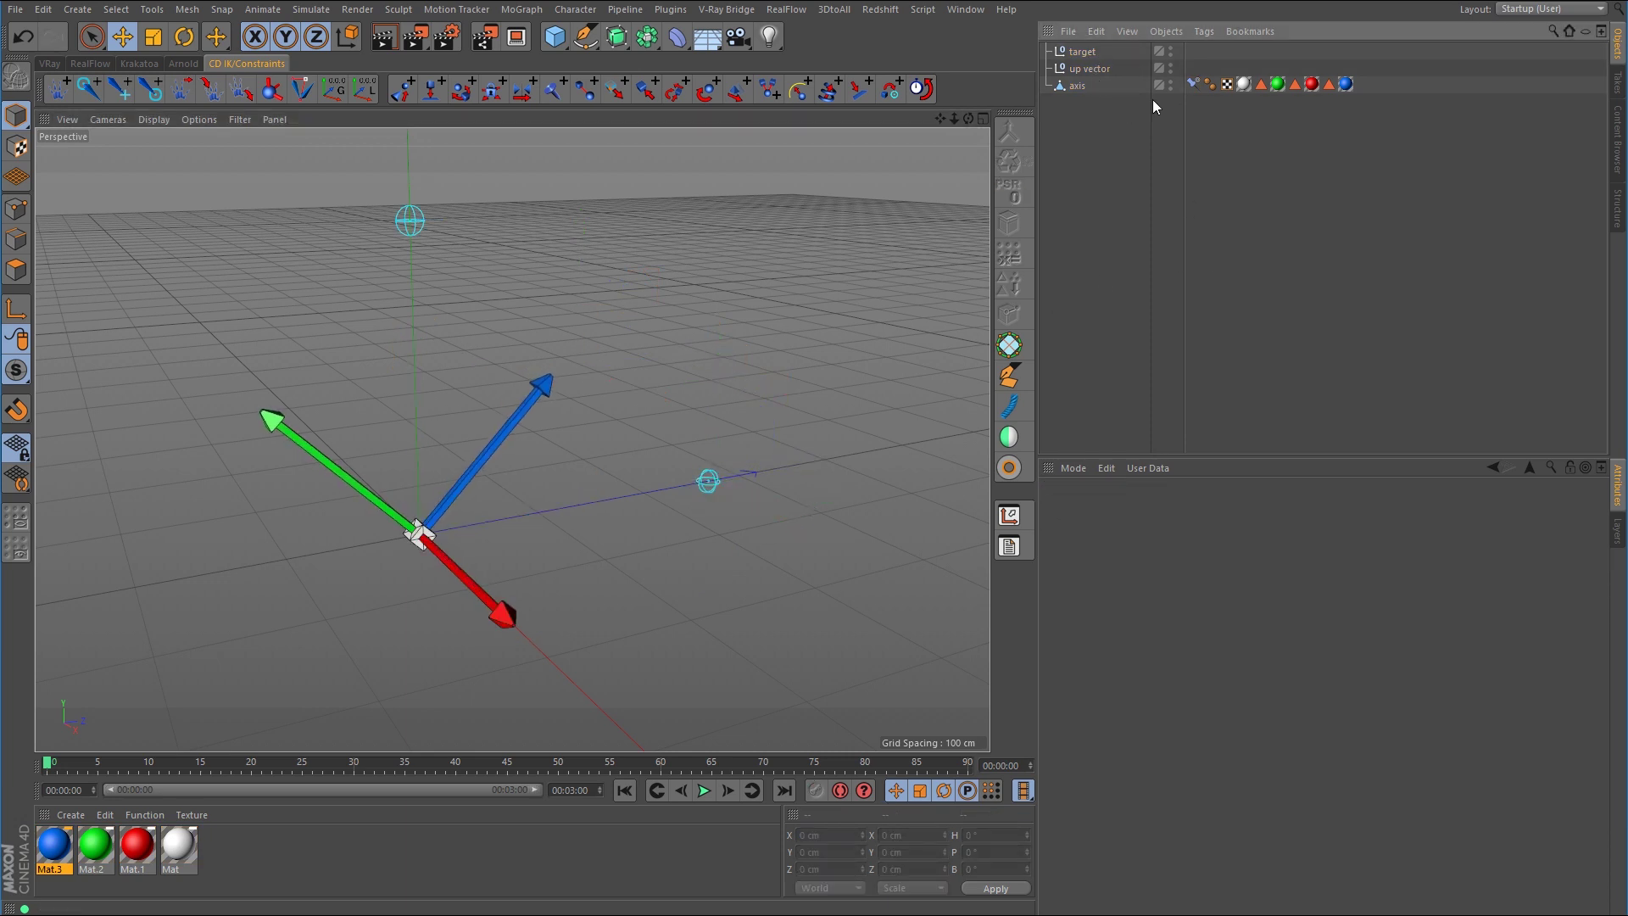
Delete the Constraint tag from the axis object and set its pitch rotation to 0°.
click(1194, 83)
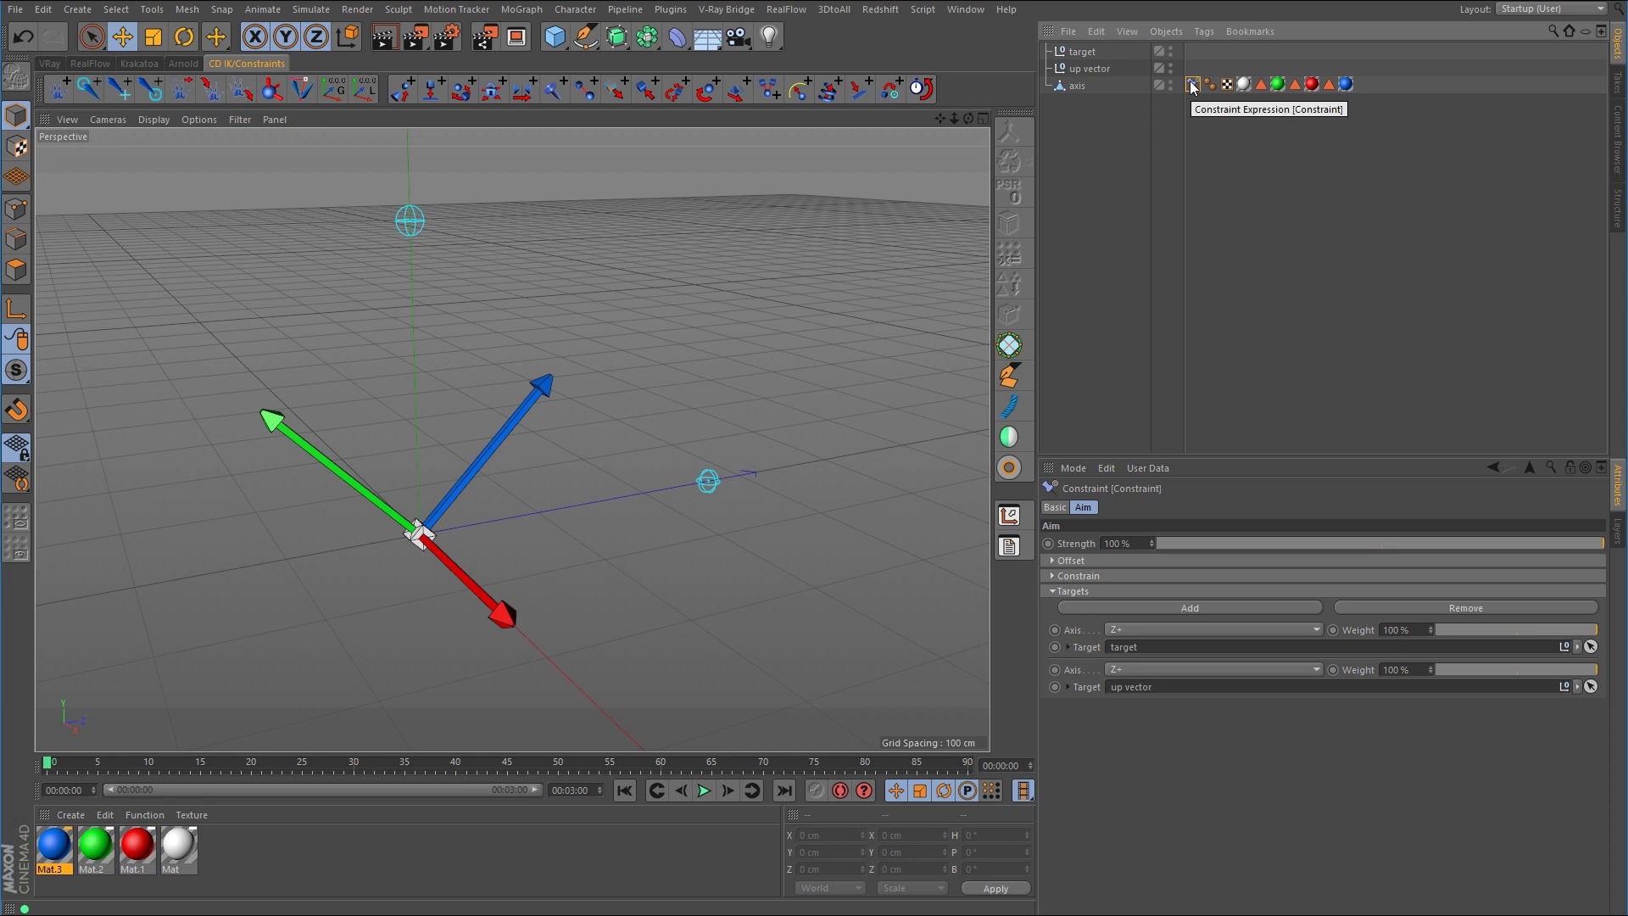
key(Delete)
click(1081, 84)
double_click(1306, 556)
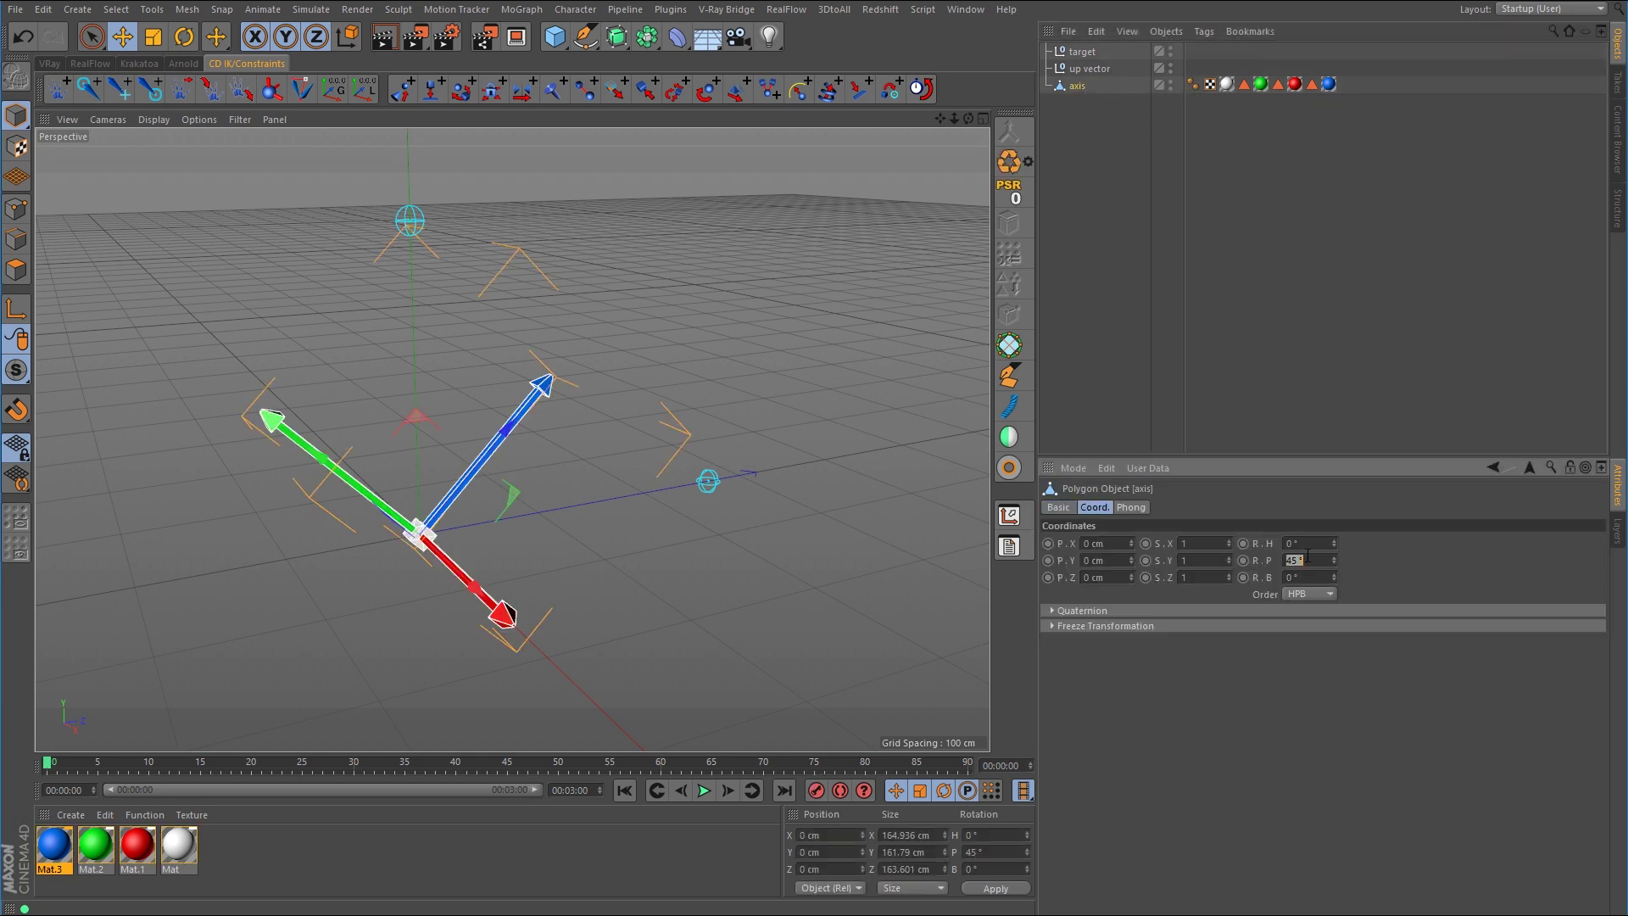
text(0)
key(Return)
click(1295, 264)
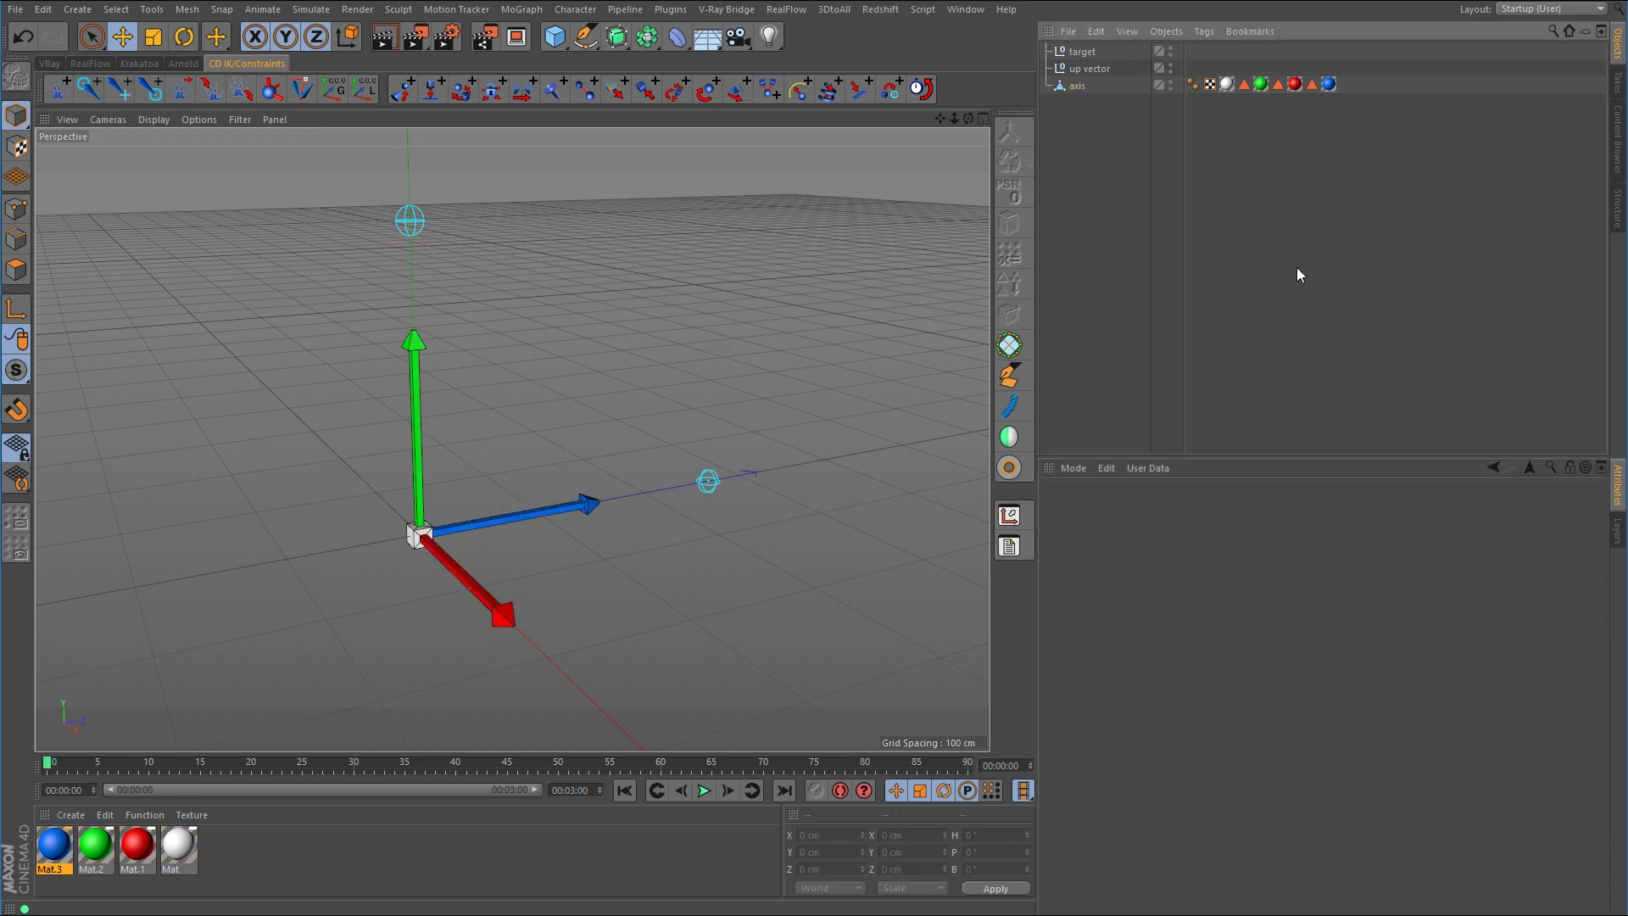
Add a CD Aim Constraint to the axis object, using the target and up vector nulls.
click(433, 541)
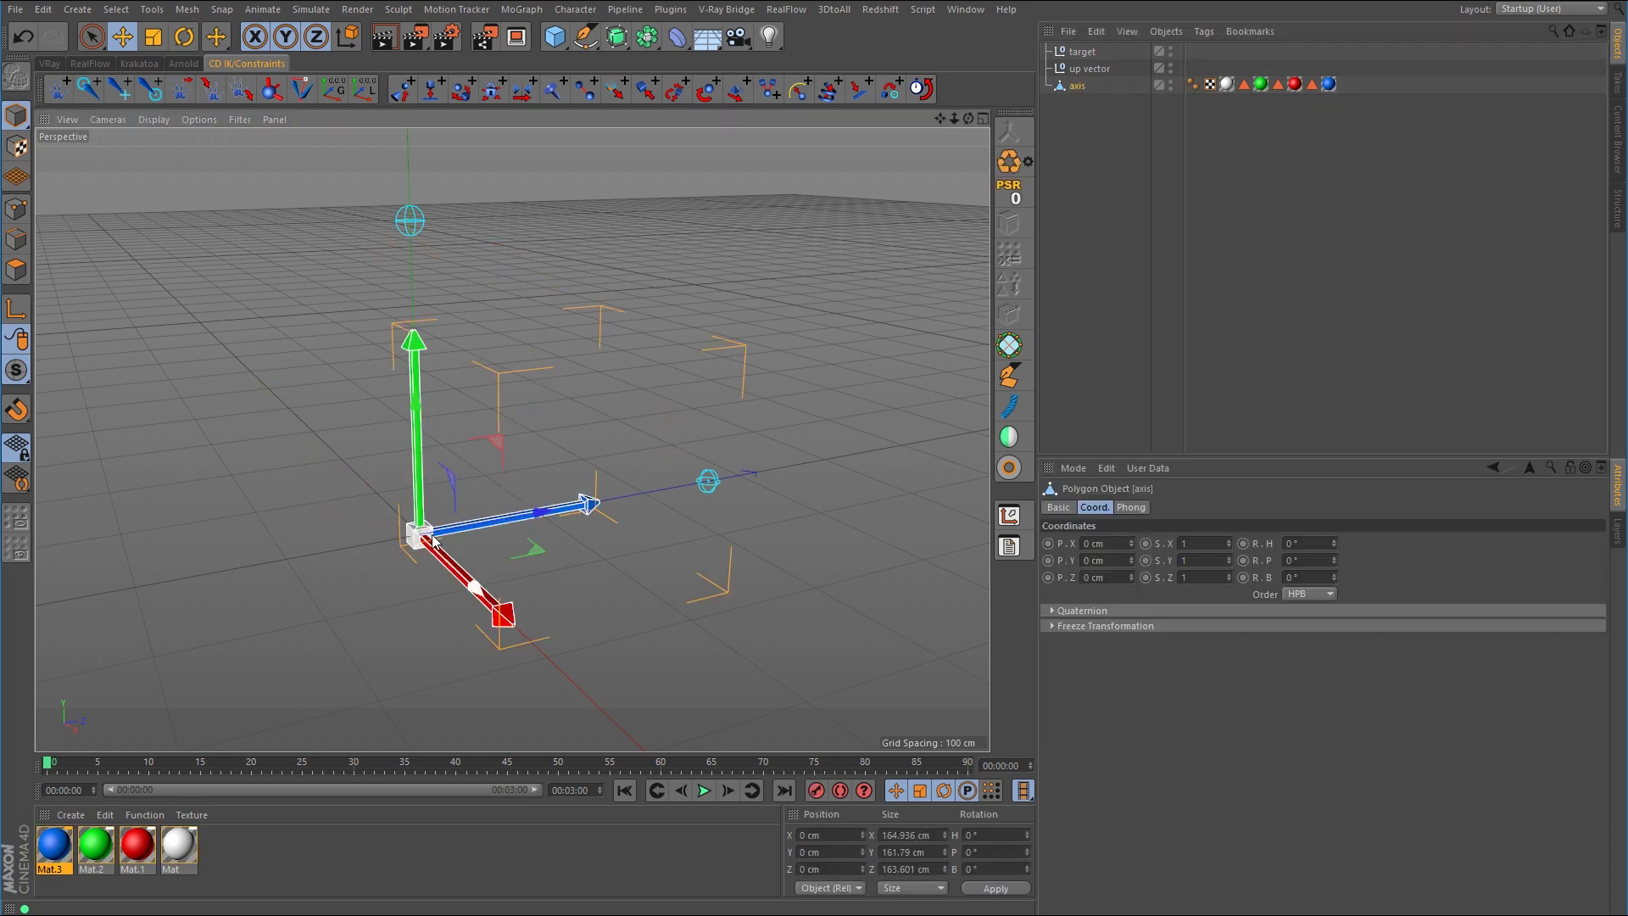
shift+click(709, 482)
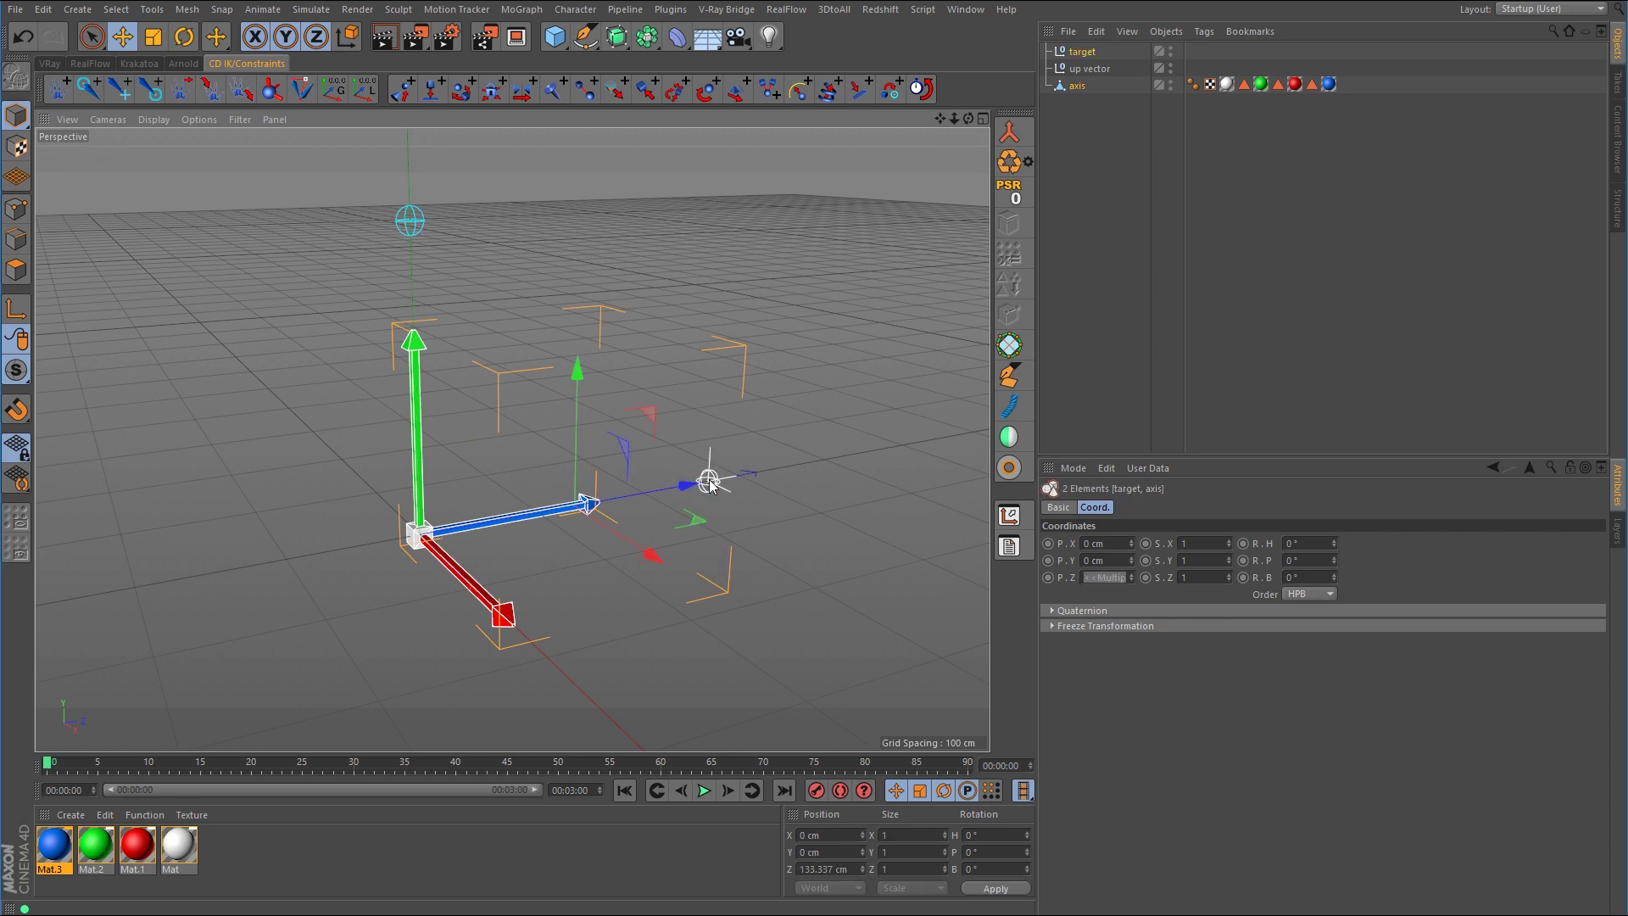
shift+click(412, 220)
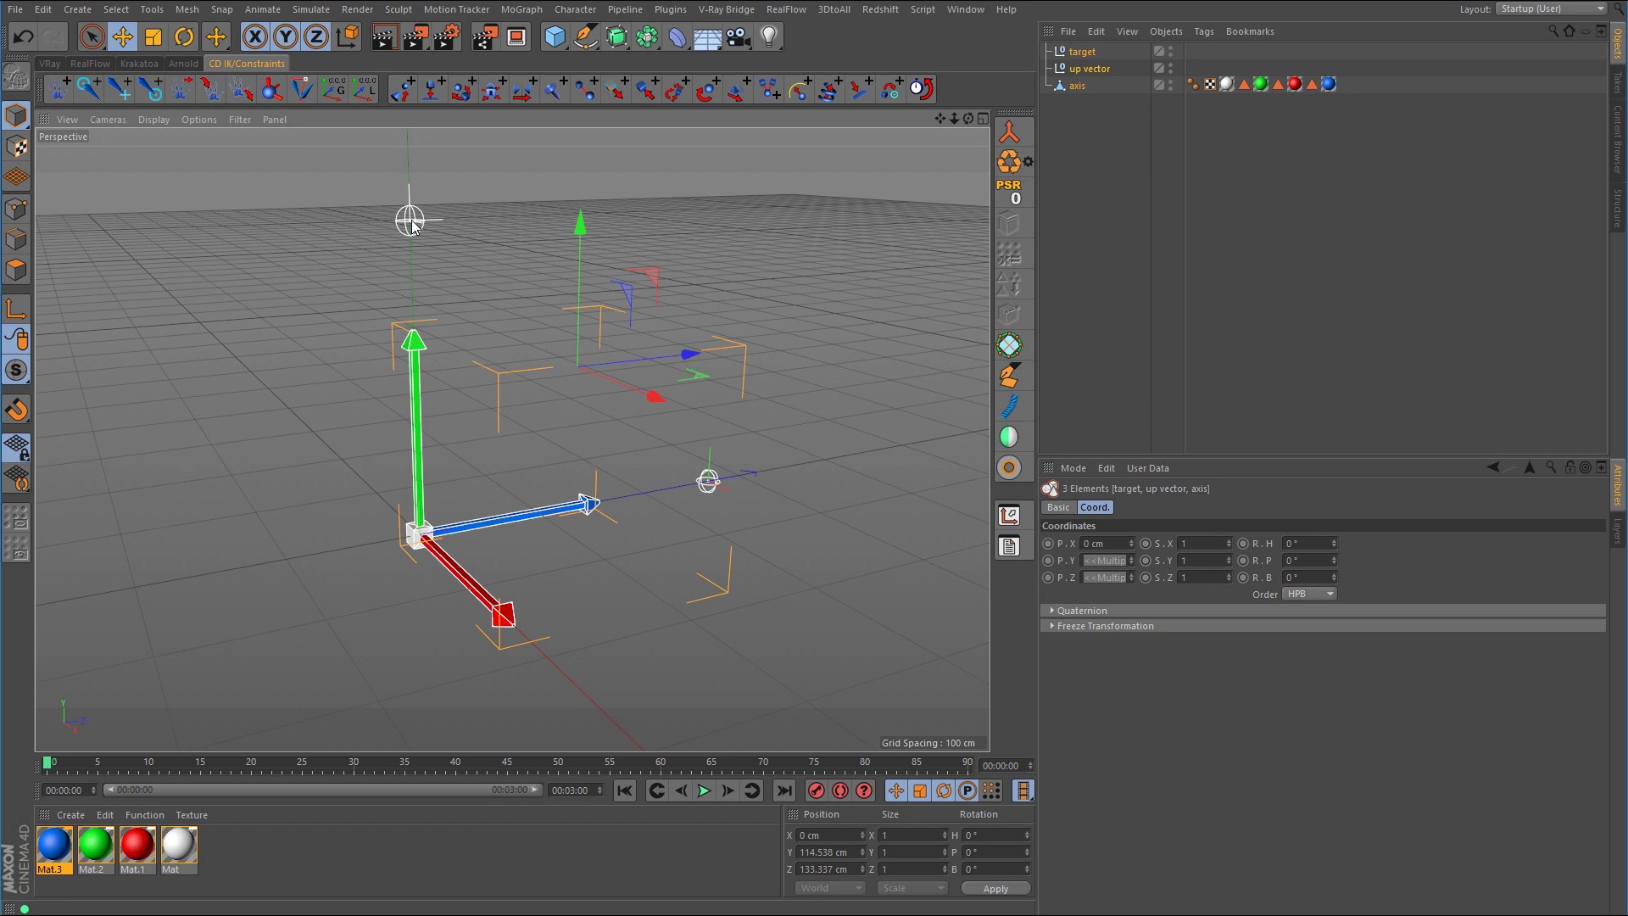
click(402, 88)
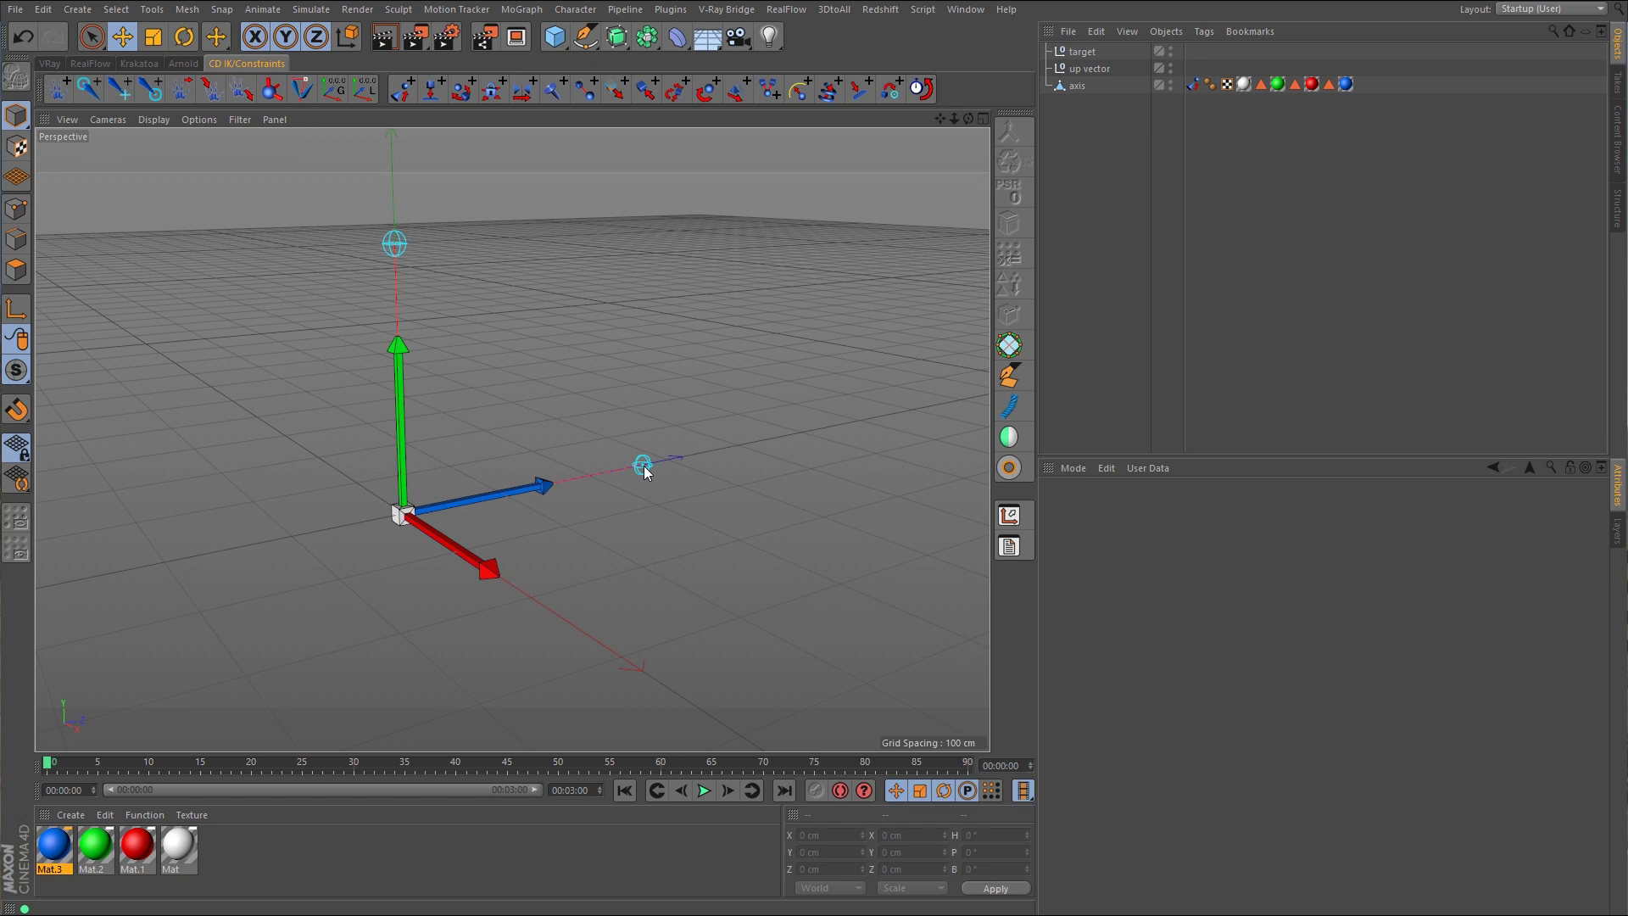
Try moving the target null from a side view to test how the axis object follows it, and undo the move.
click(642, 466)
mouse_move(662, 512)
alt+mouse_down()
mouse_move(716, 534)
mouse_move(614, 500)
mouse_move(636, 498)
mouse_move(672, 545)
mouse_move(689, 524)
alt+mouse_up()
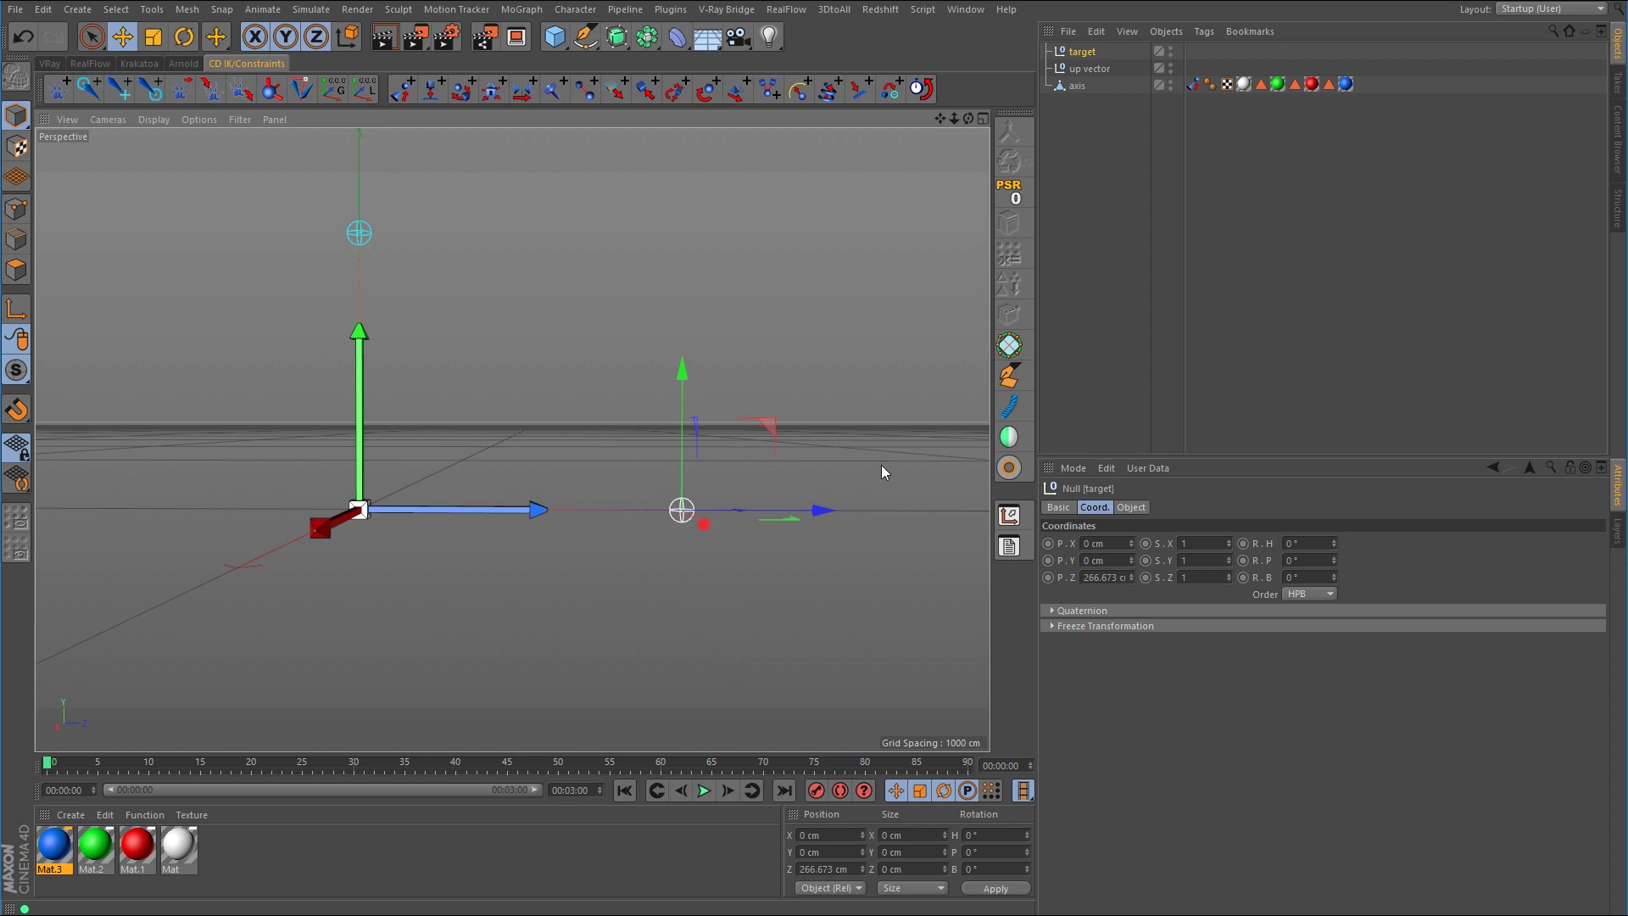
drag(882, 466, 974, 514)
key(ctrl+z)
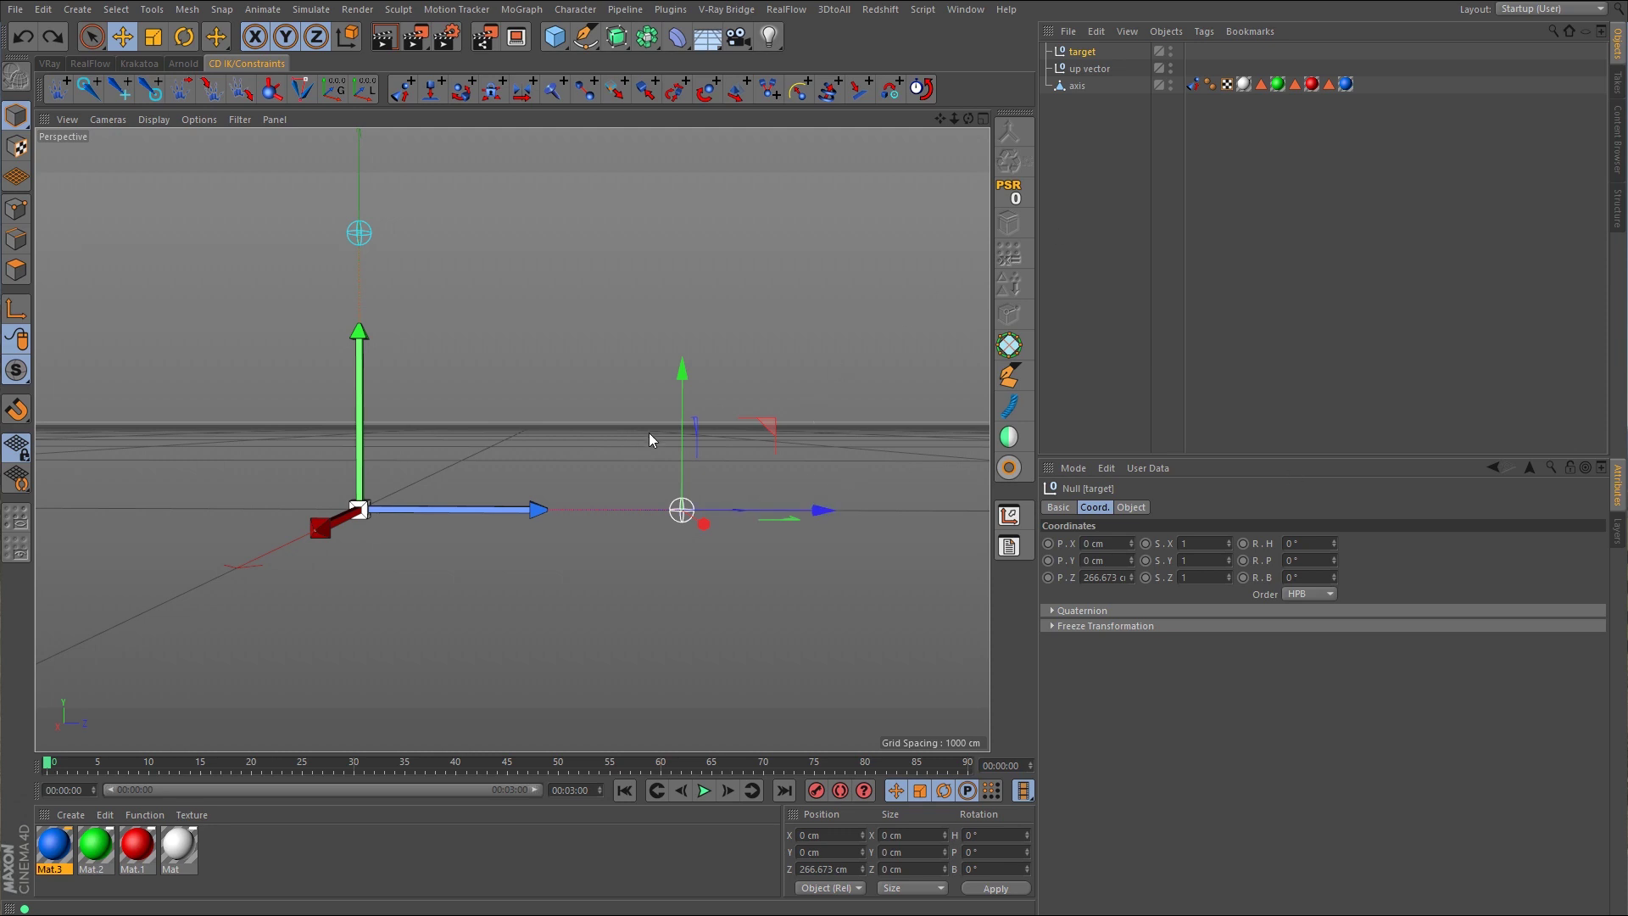
Try moving the target null again from a level side view of the axis object, and restore its position.
alt+drag(649, 438, 692, 477)
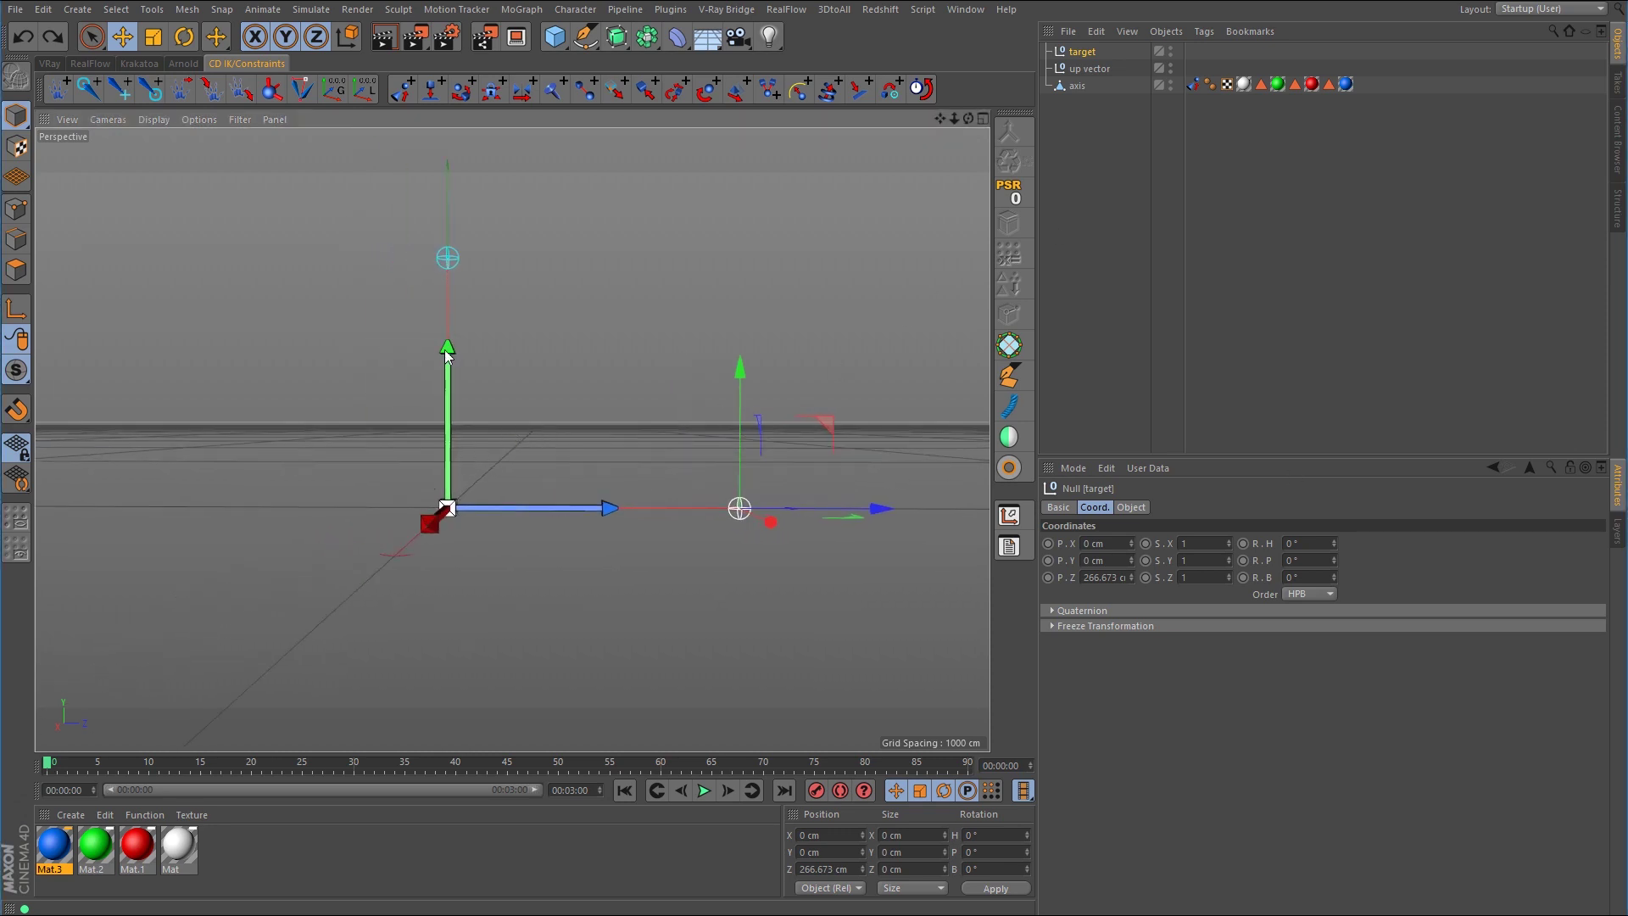
alt+drag(604, 517, 627, 536)
alt+middle_drag(628, 536, 607, 521)
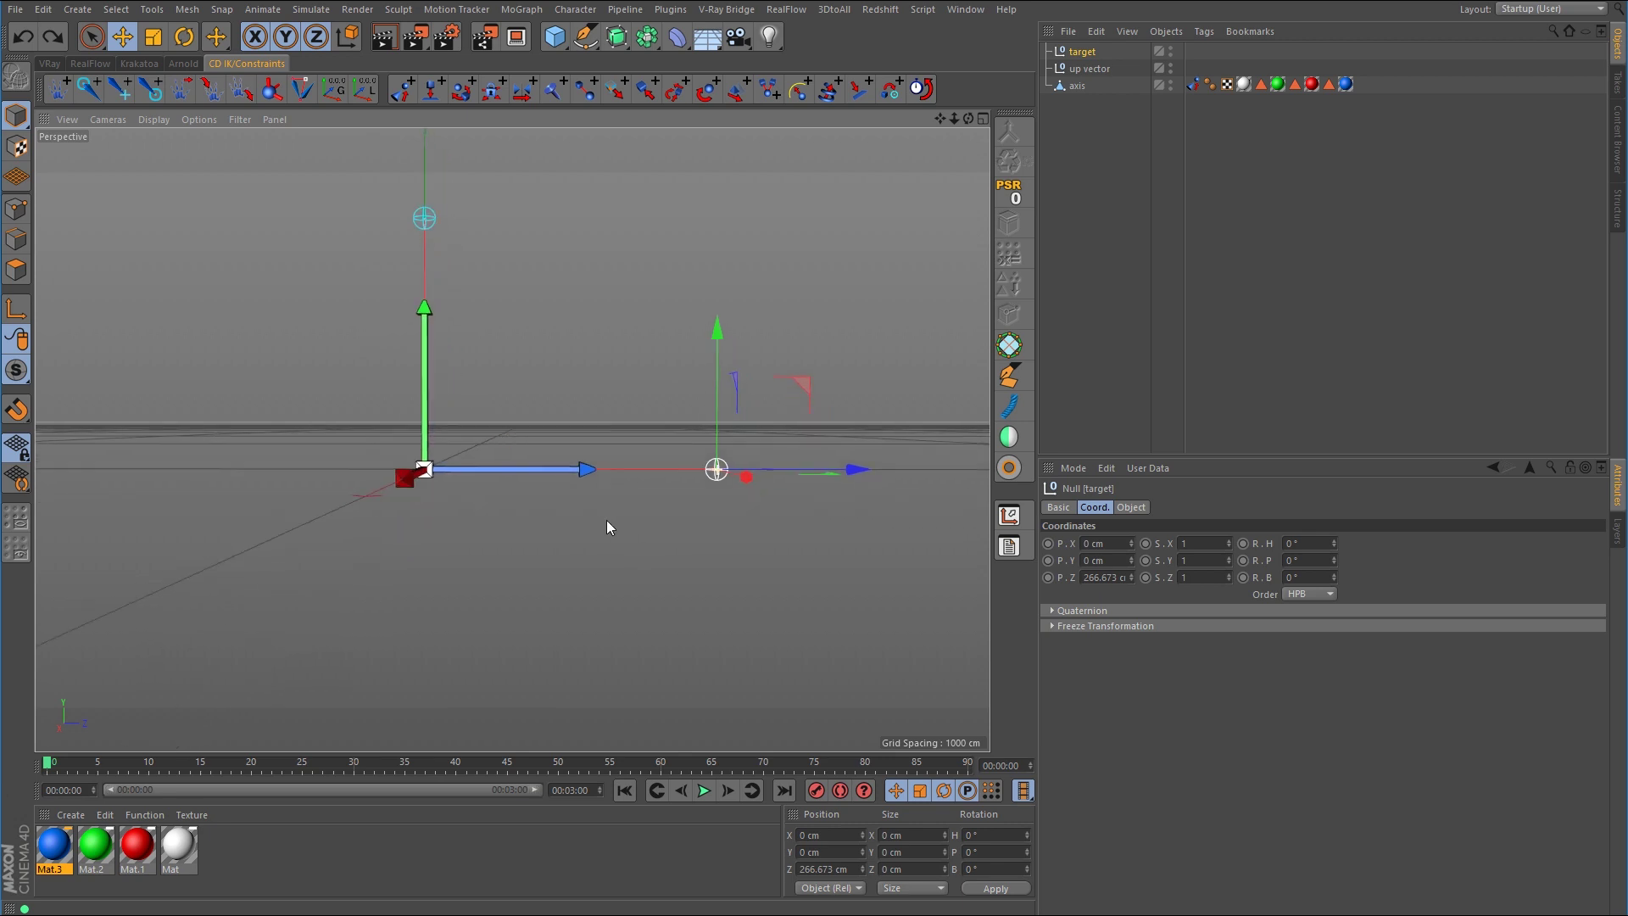
alt+drag(607, 521, 637, 538)
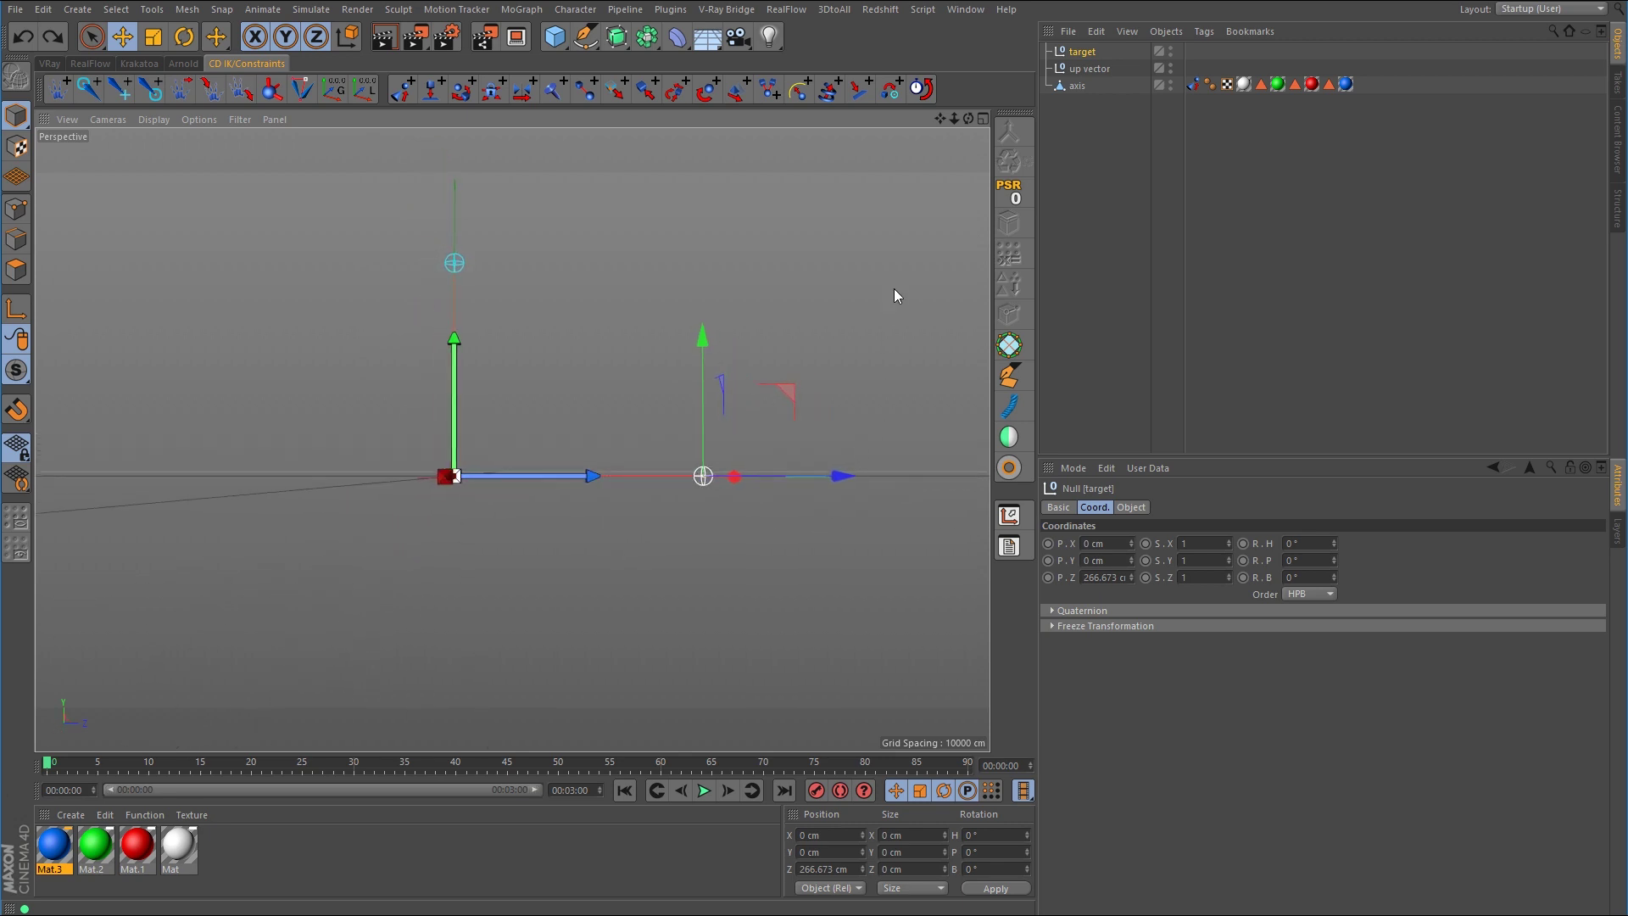
drag(895, 290, 868, 266)
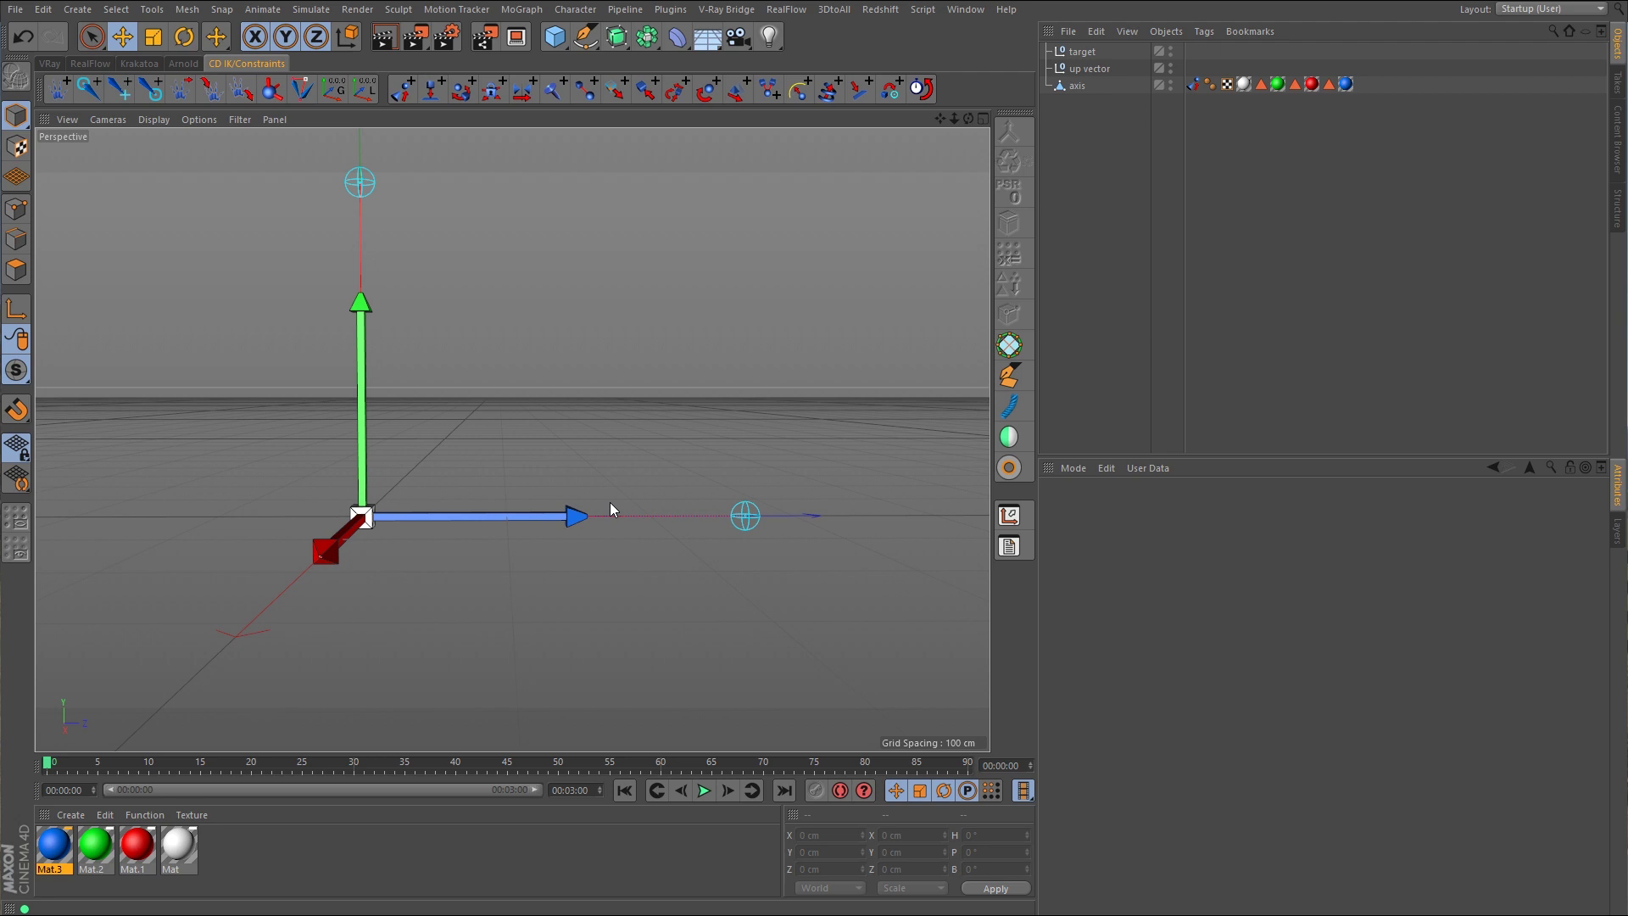
Try moving the target null in an angled view to test the constraint's aiming, and undo the move.
alt+drag(609, 502, 565, 512)
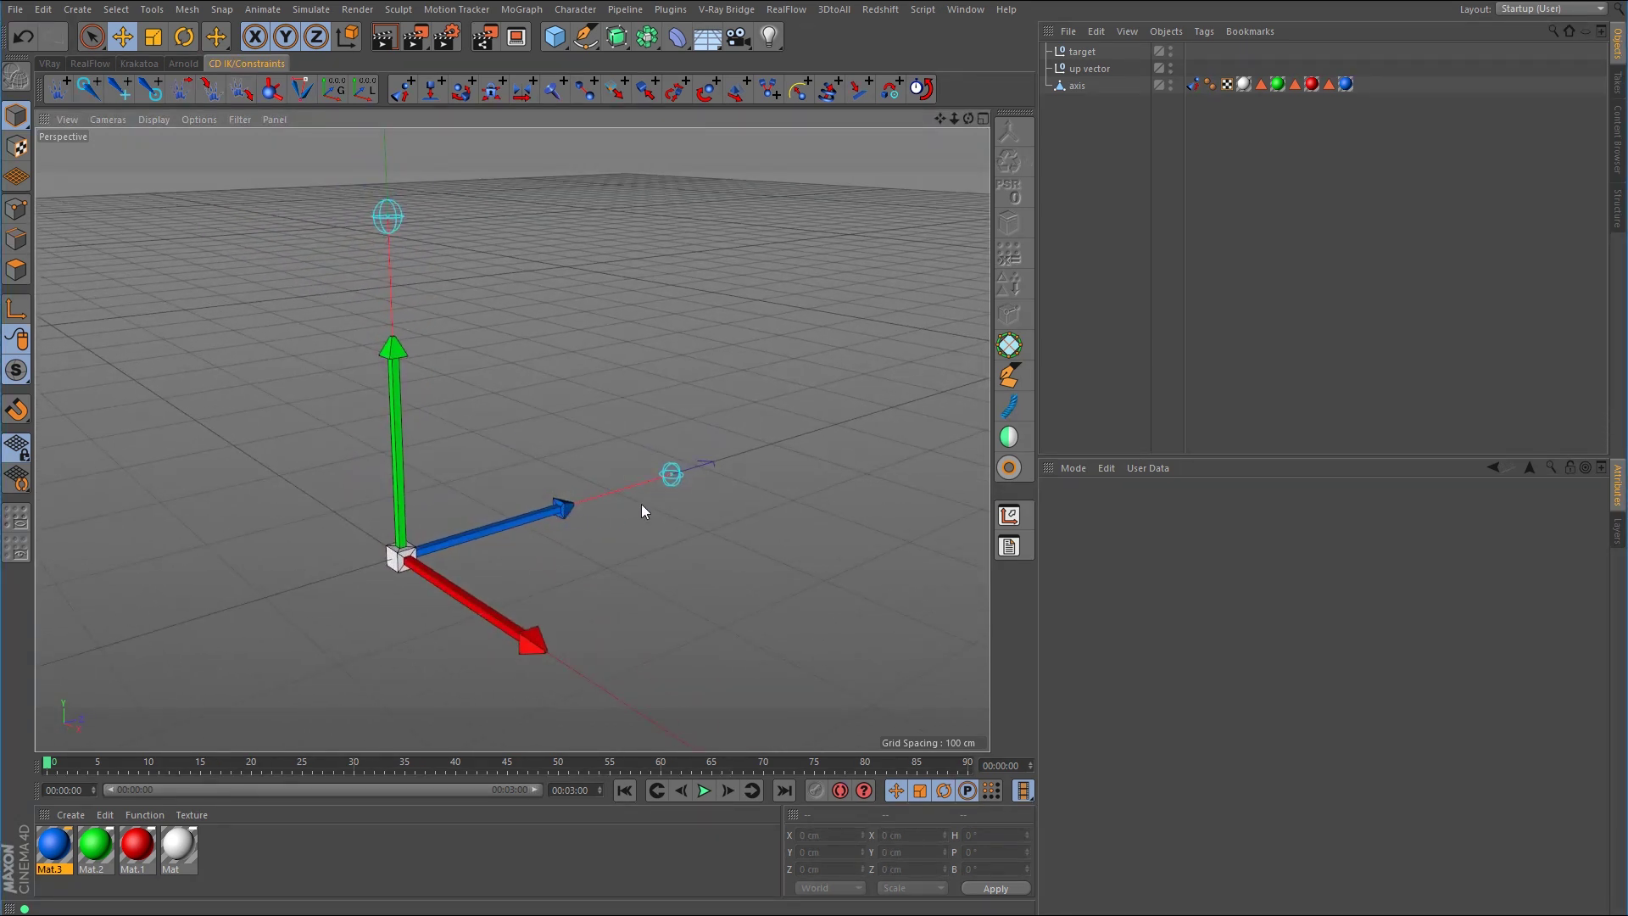
click(670, 472)
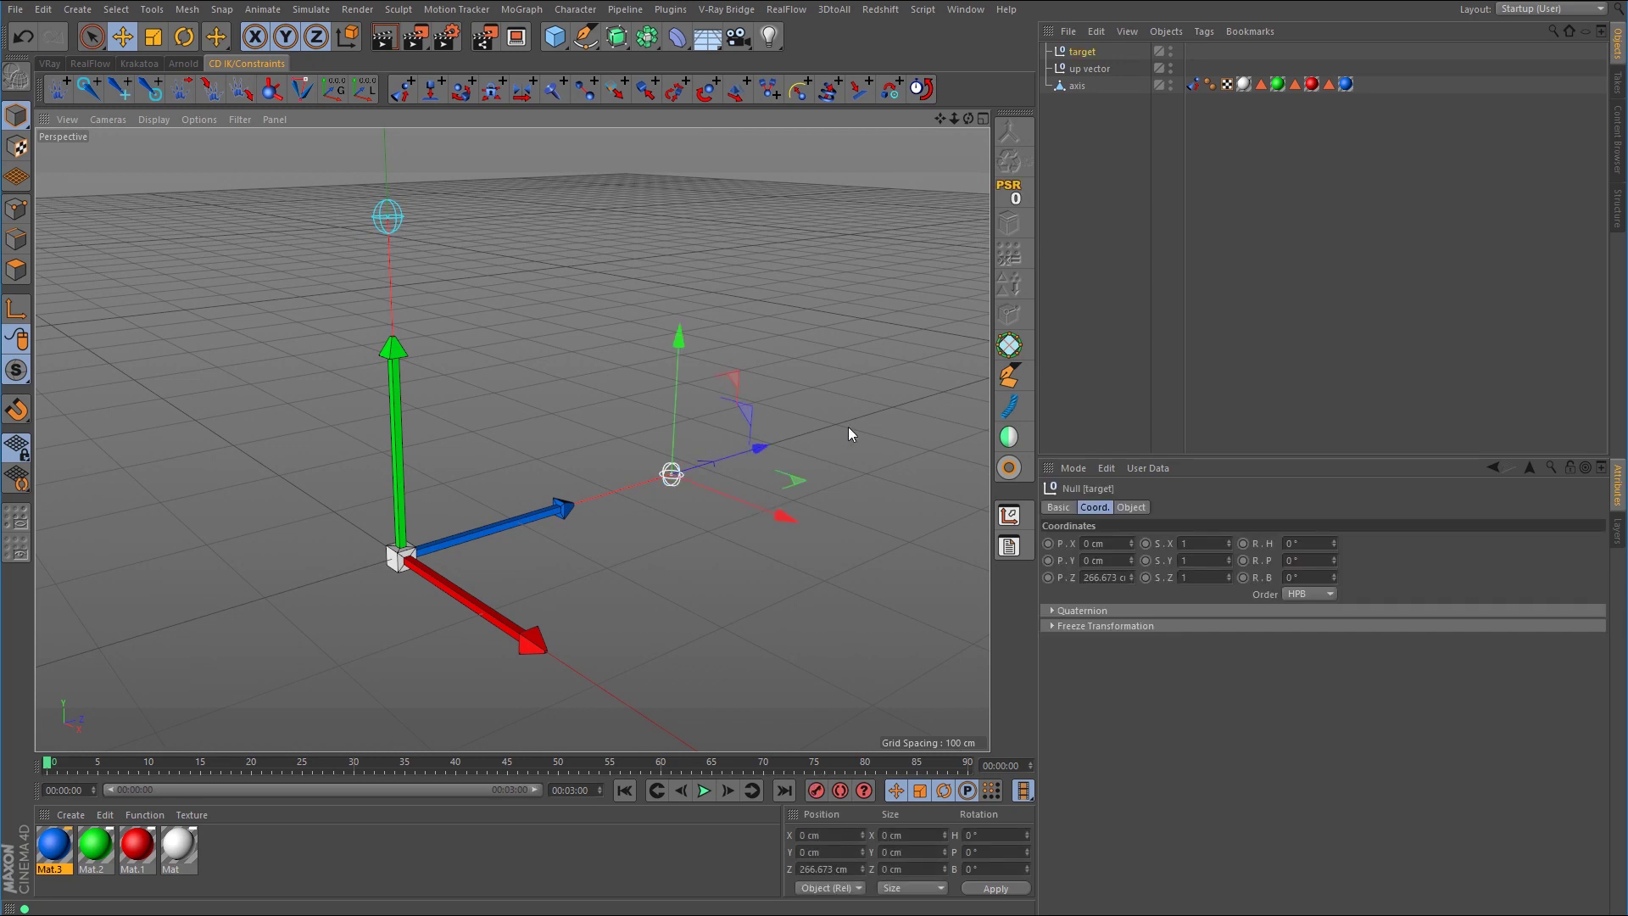
drag(735, 566, 808, 380)
key(ctrl+z)
Try moving the up vector null to about X -61, Y 175, Z -54 cm to test the roll, and undo the move.
click(389, 219)
alt+drag(586, 364, 611, 390)
alt+drag(492, 355, 471, 350)
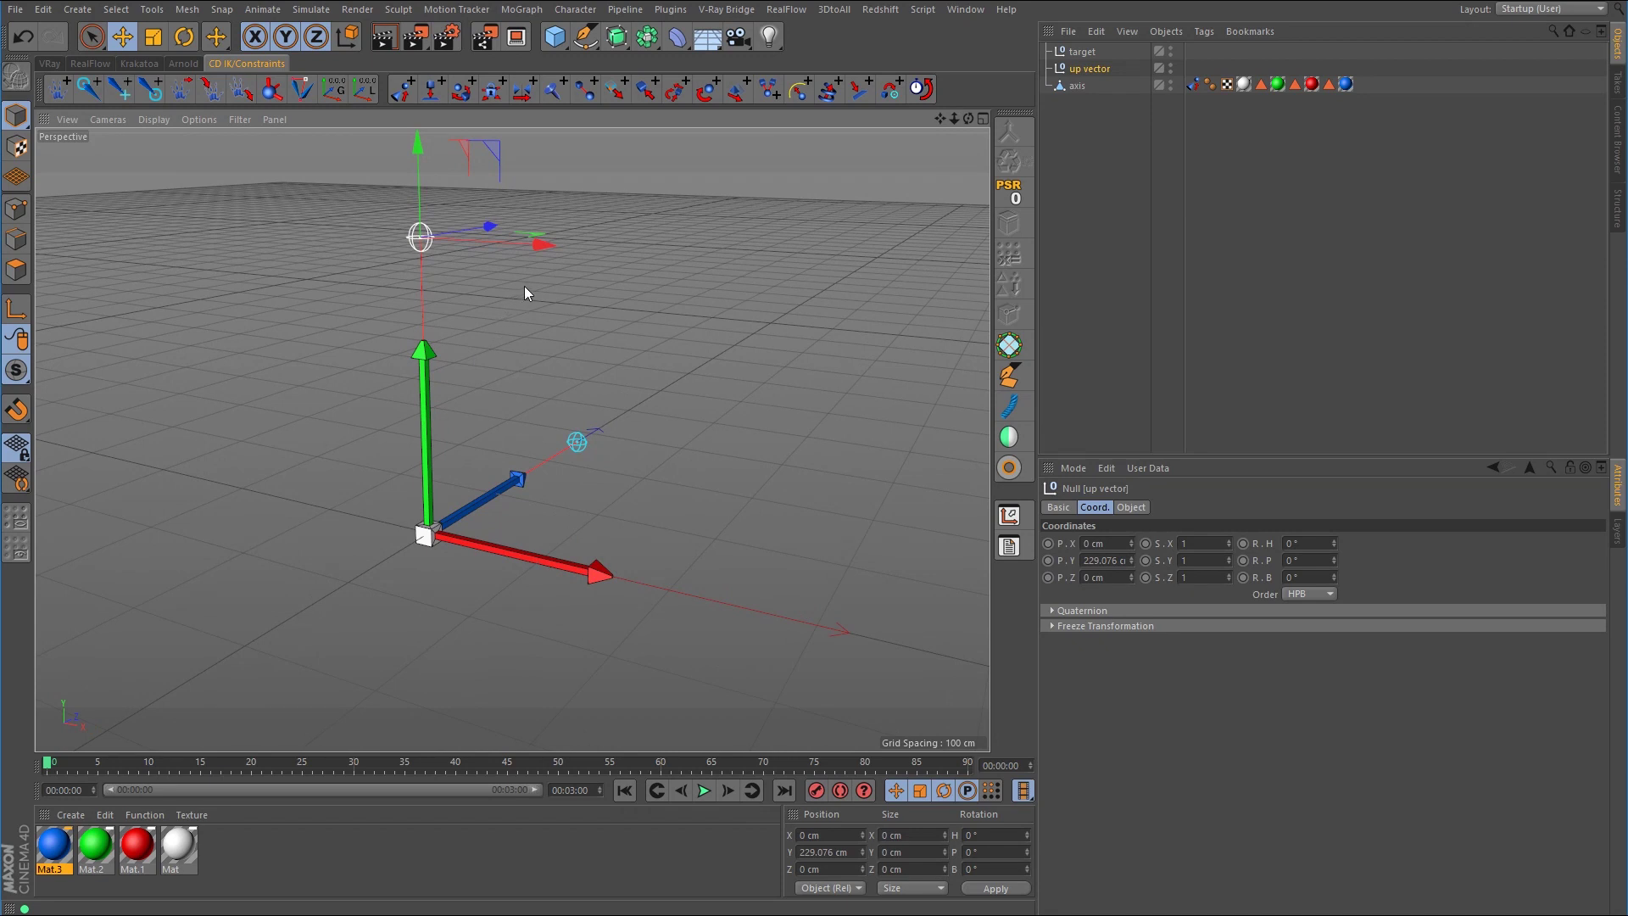
drag(537, 280, 438, 358)
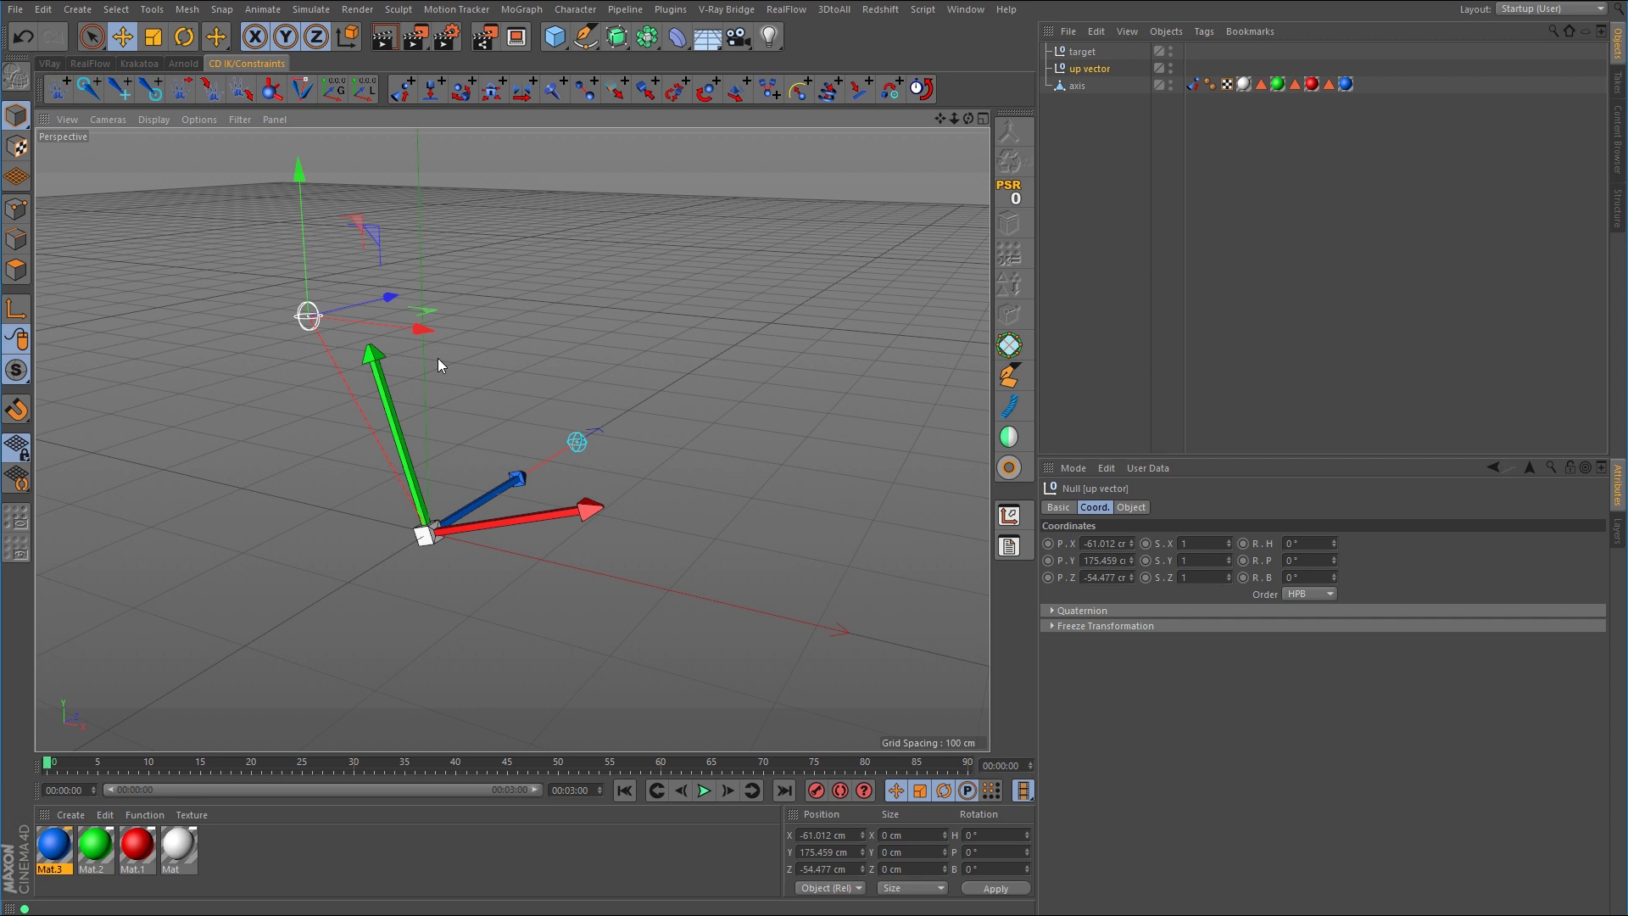
key(ctrl+z)
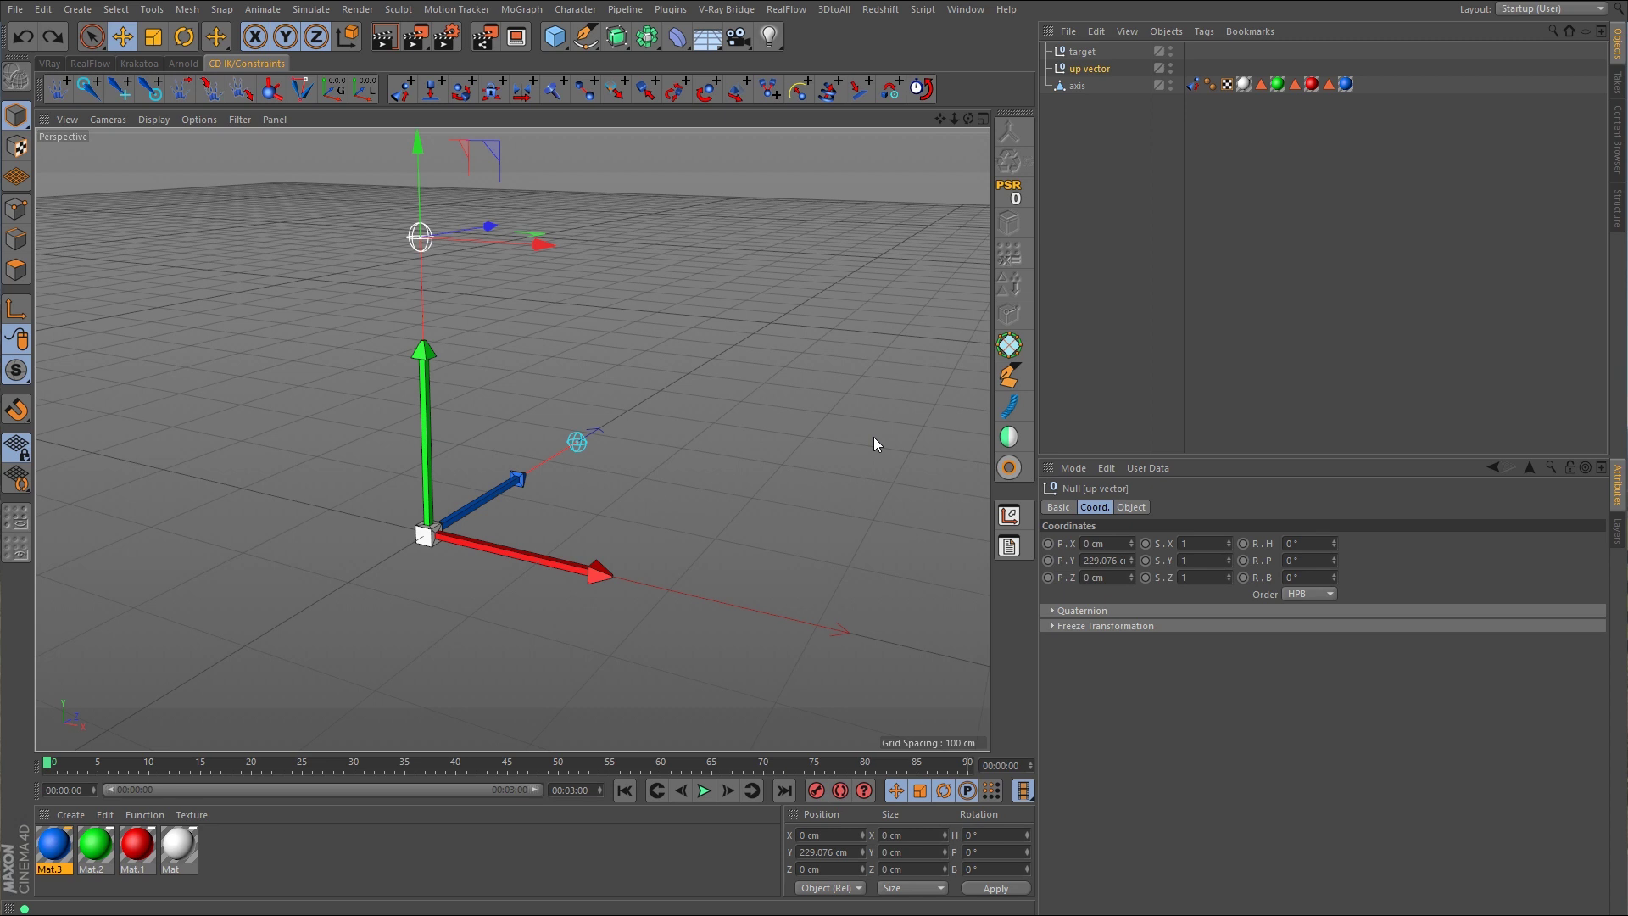
Try raising the target null above the axis object and moving the up vector to about X 119, Y 122, Z 28 cm, and undo both moves.
click(578, 443)
drag(706, 507, 639, 271)
click(1089, 69)
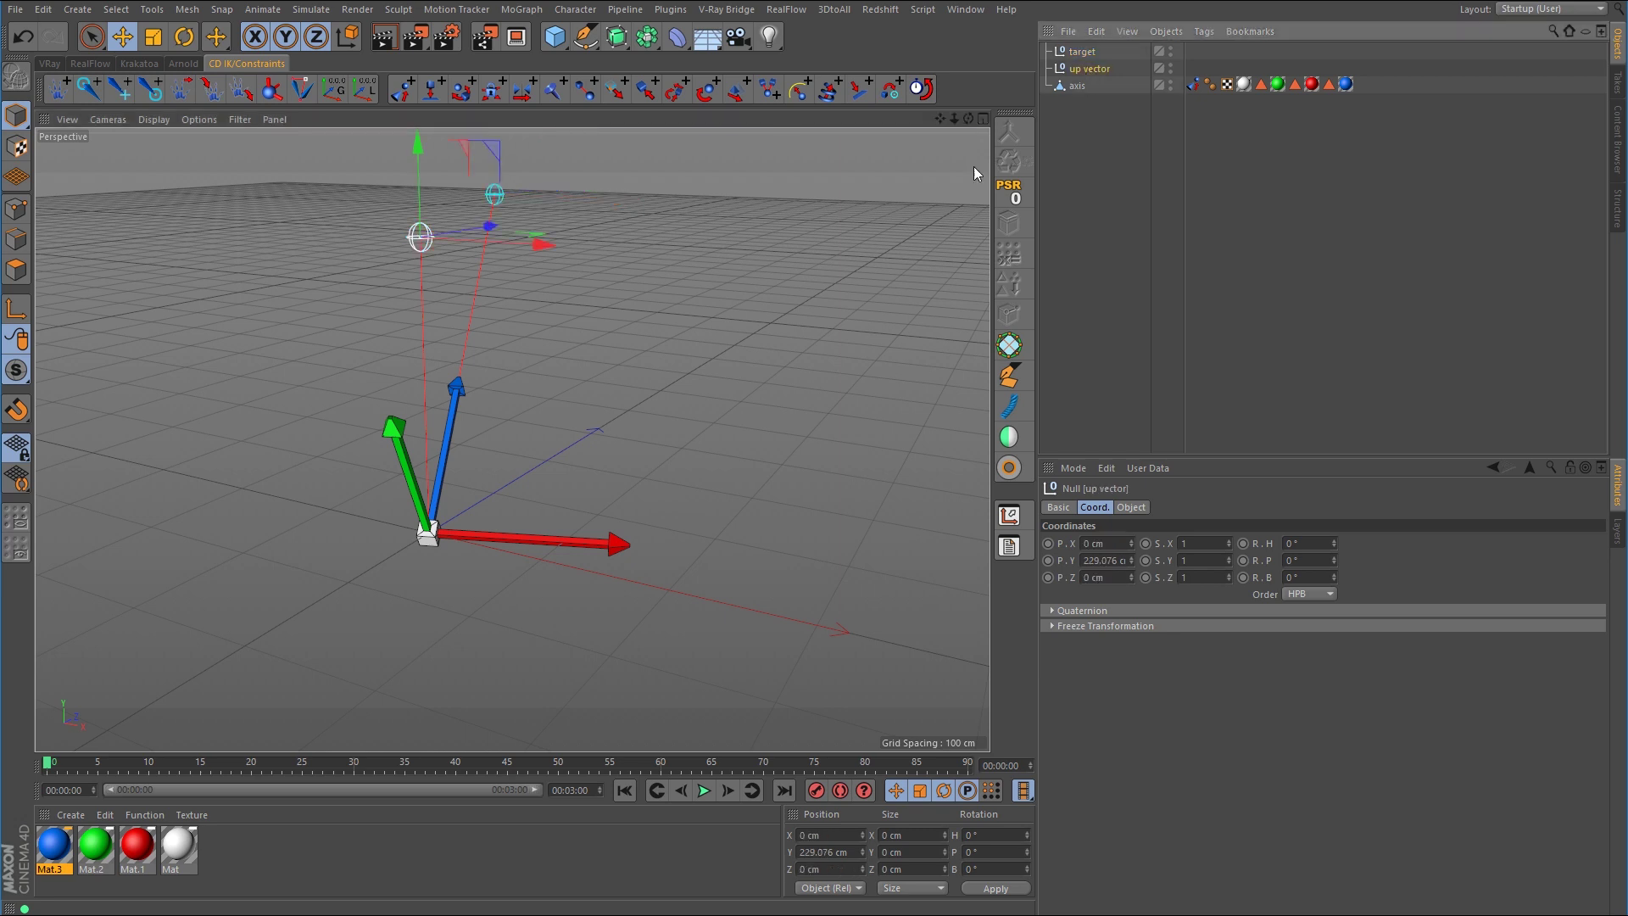
drag(598, 329, 769, 485)
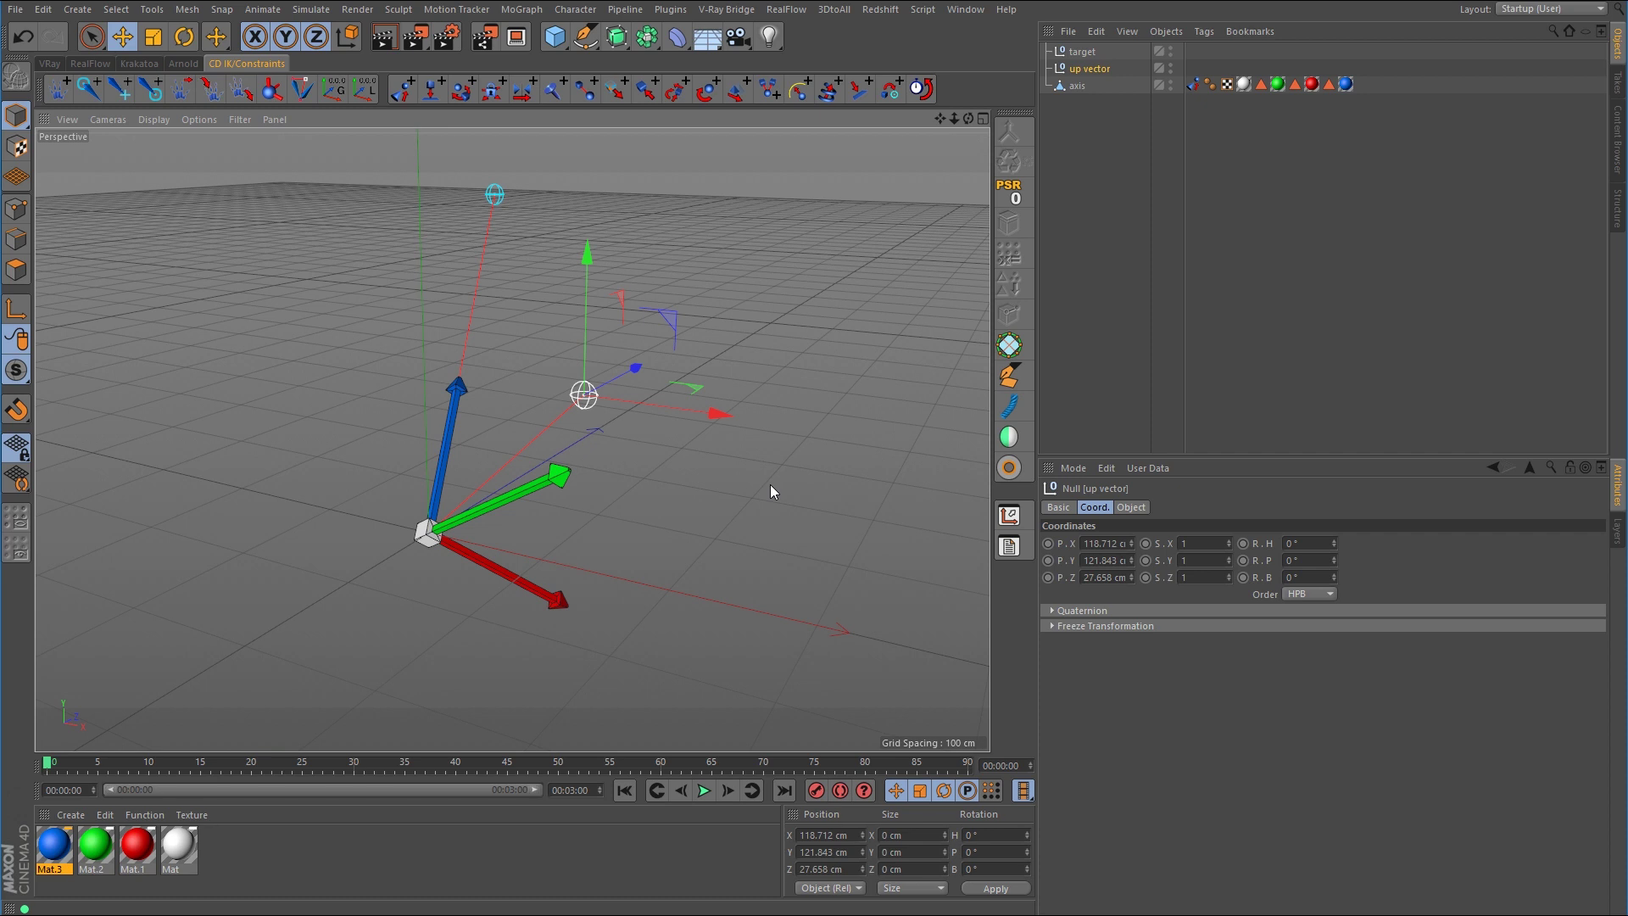
key(ctrl+z)
key(ctrl+z)
key(ctrl+z)
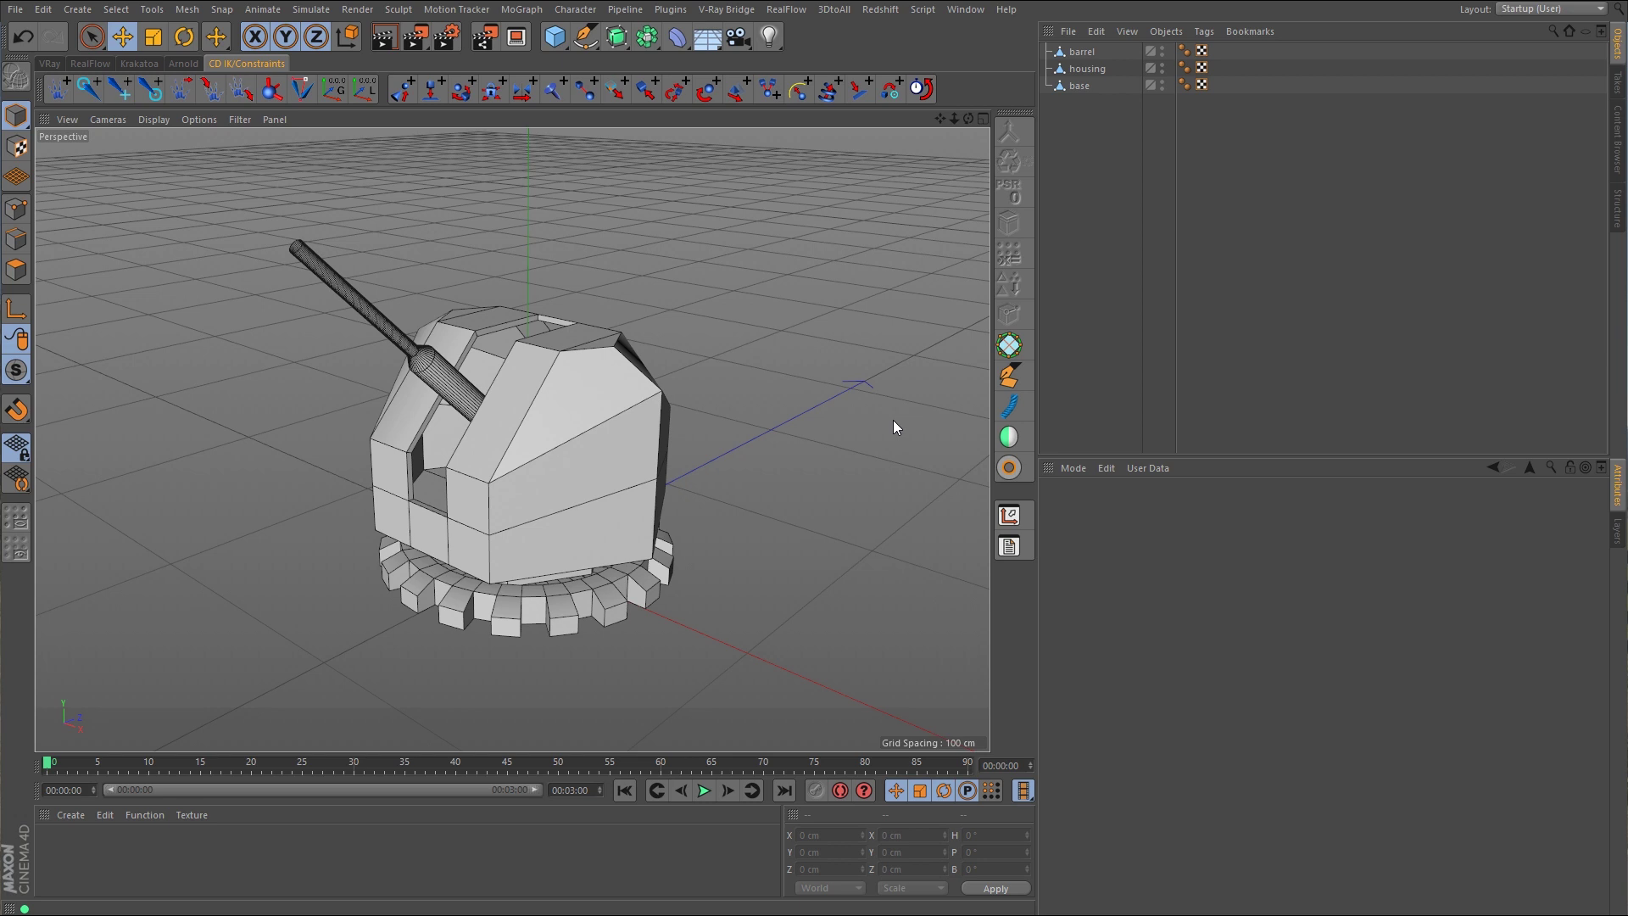
Hide the turret's barrel and housing to view the base alone, and show them again one at a time.
drag(1163, 49, 1163, 66)
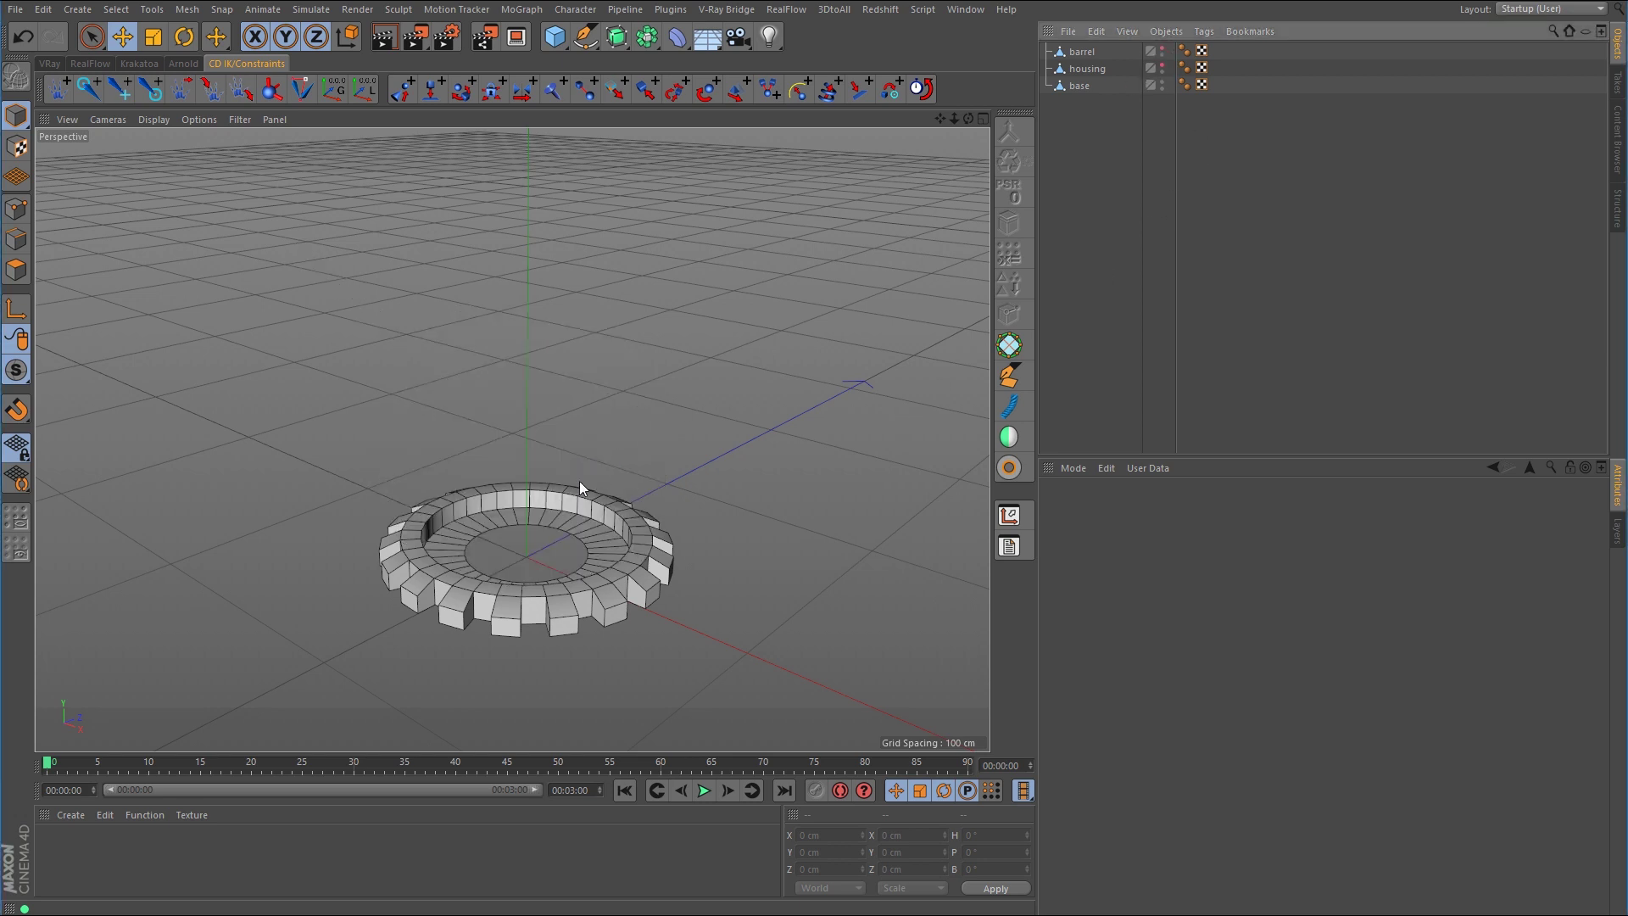
click(1162, 64)
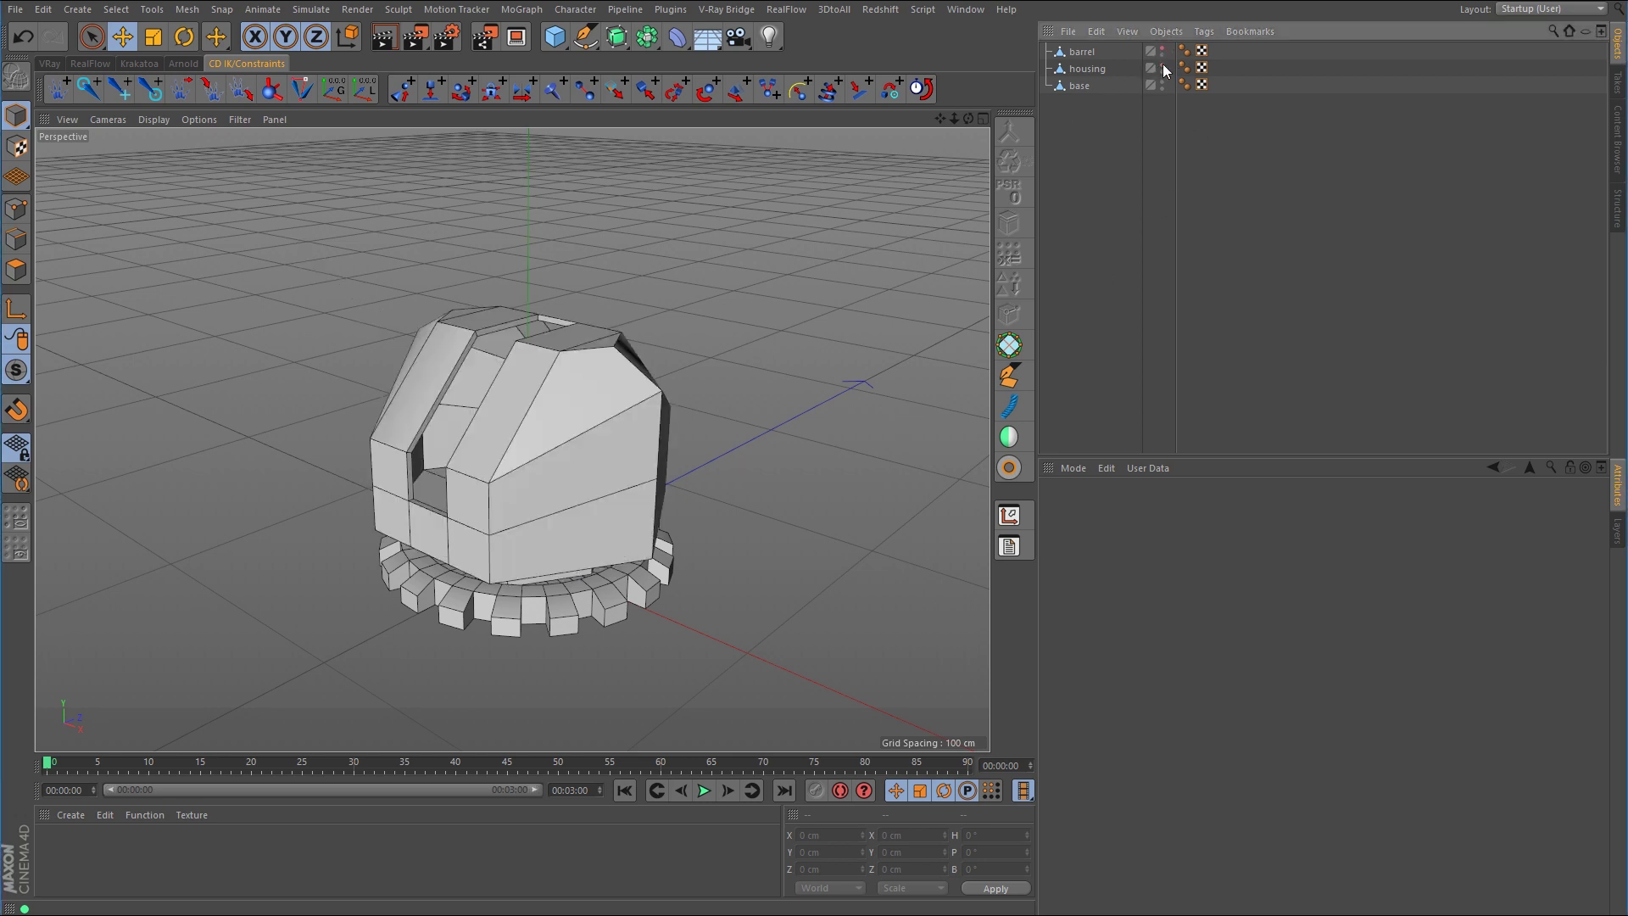
click(1163, 51)
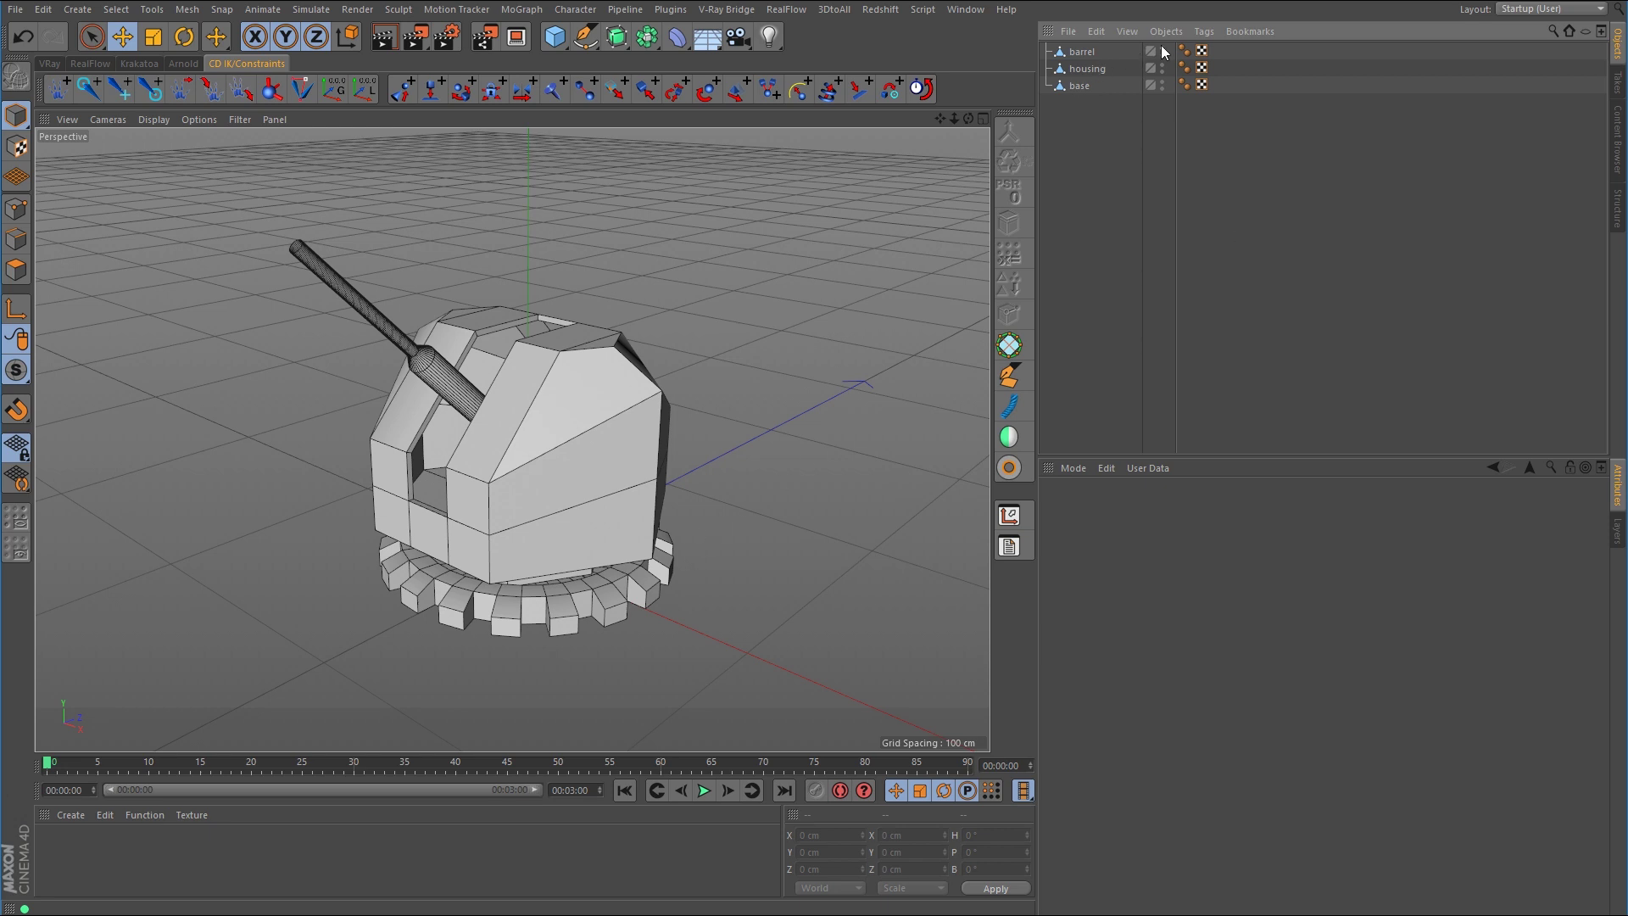
Hide the turret's barrel and housing to examine the selected base, and show only the housing again.
drag(1163, 66, 1162, 68)
click(635, 572)
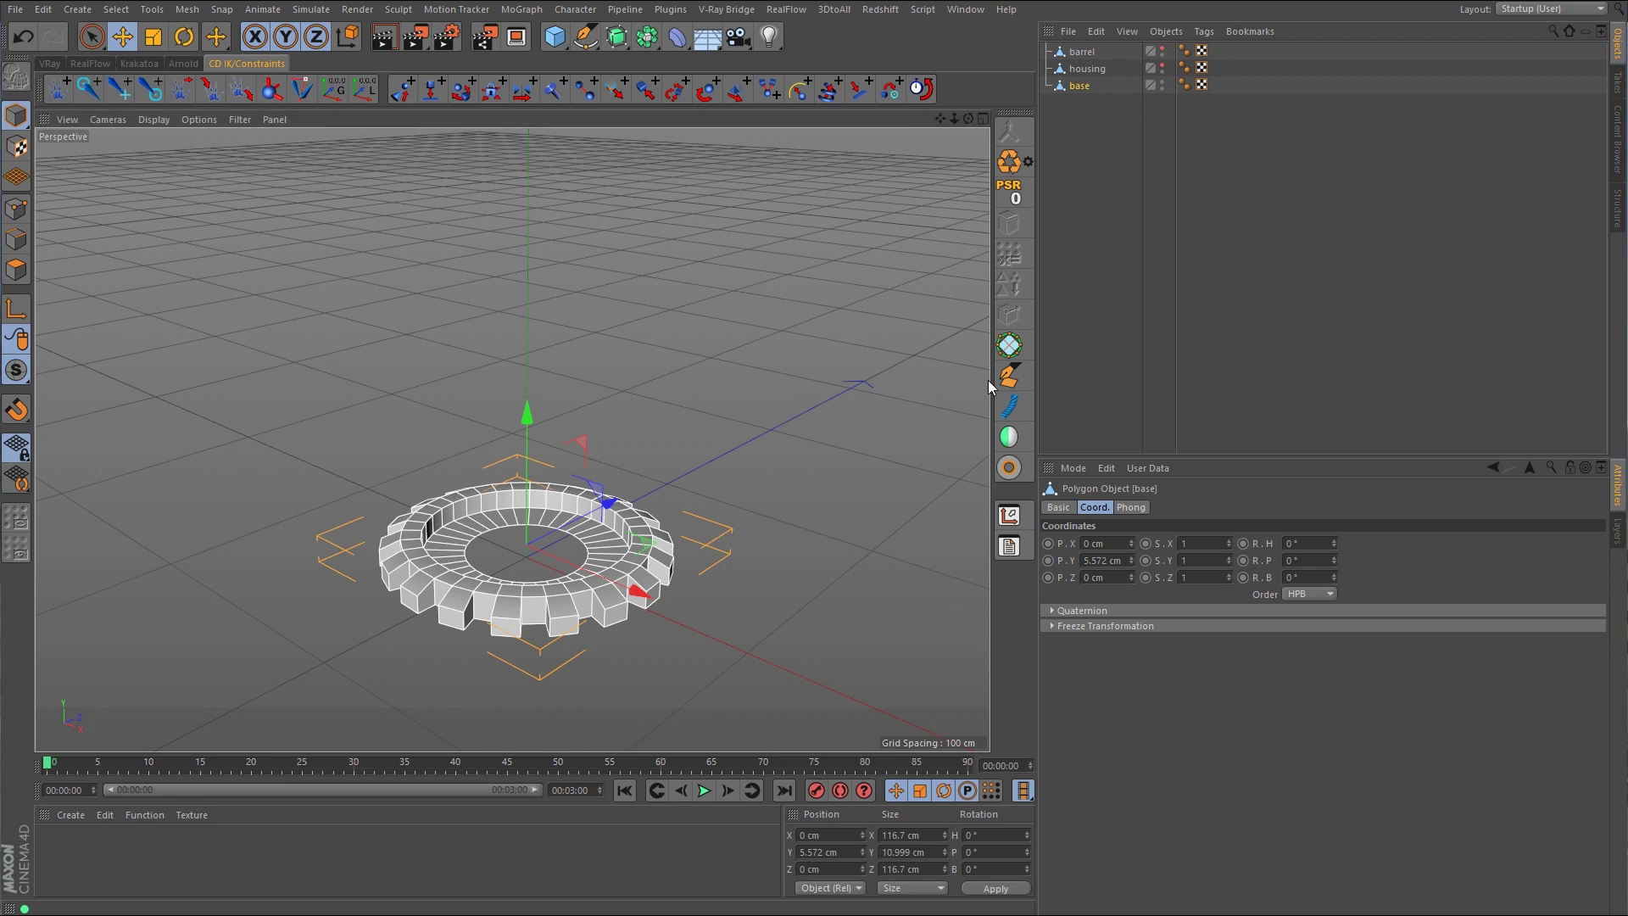
click(1161, 66)
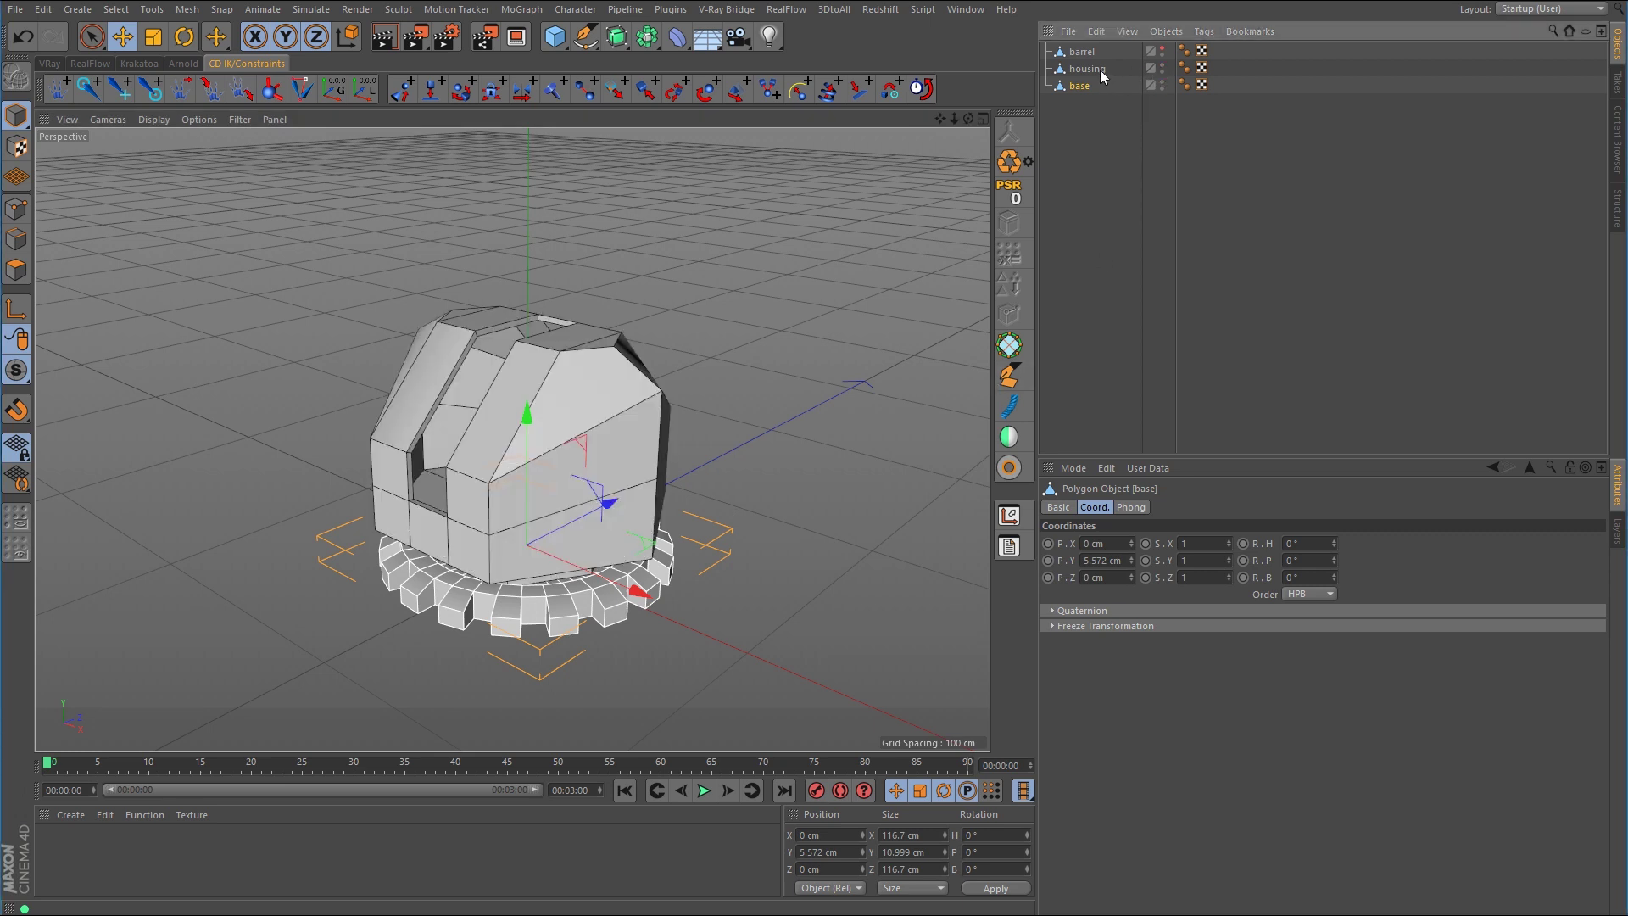
Try changing the housing's heading and pitch rotations to test its axes, and restore them to 0°.
click(1094, 68)
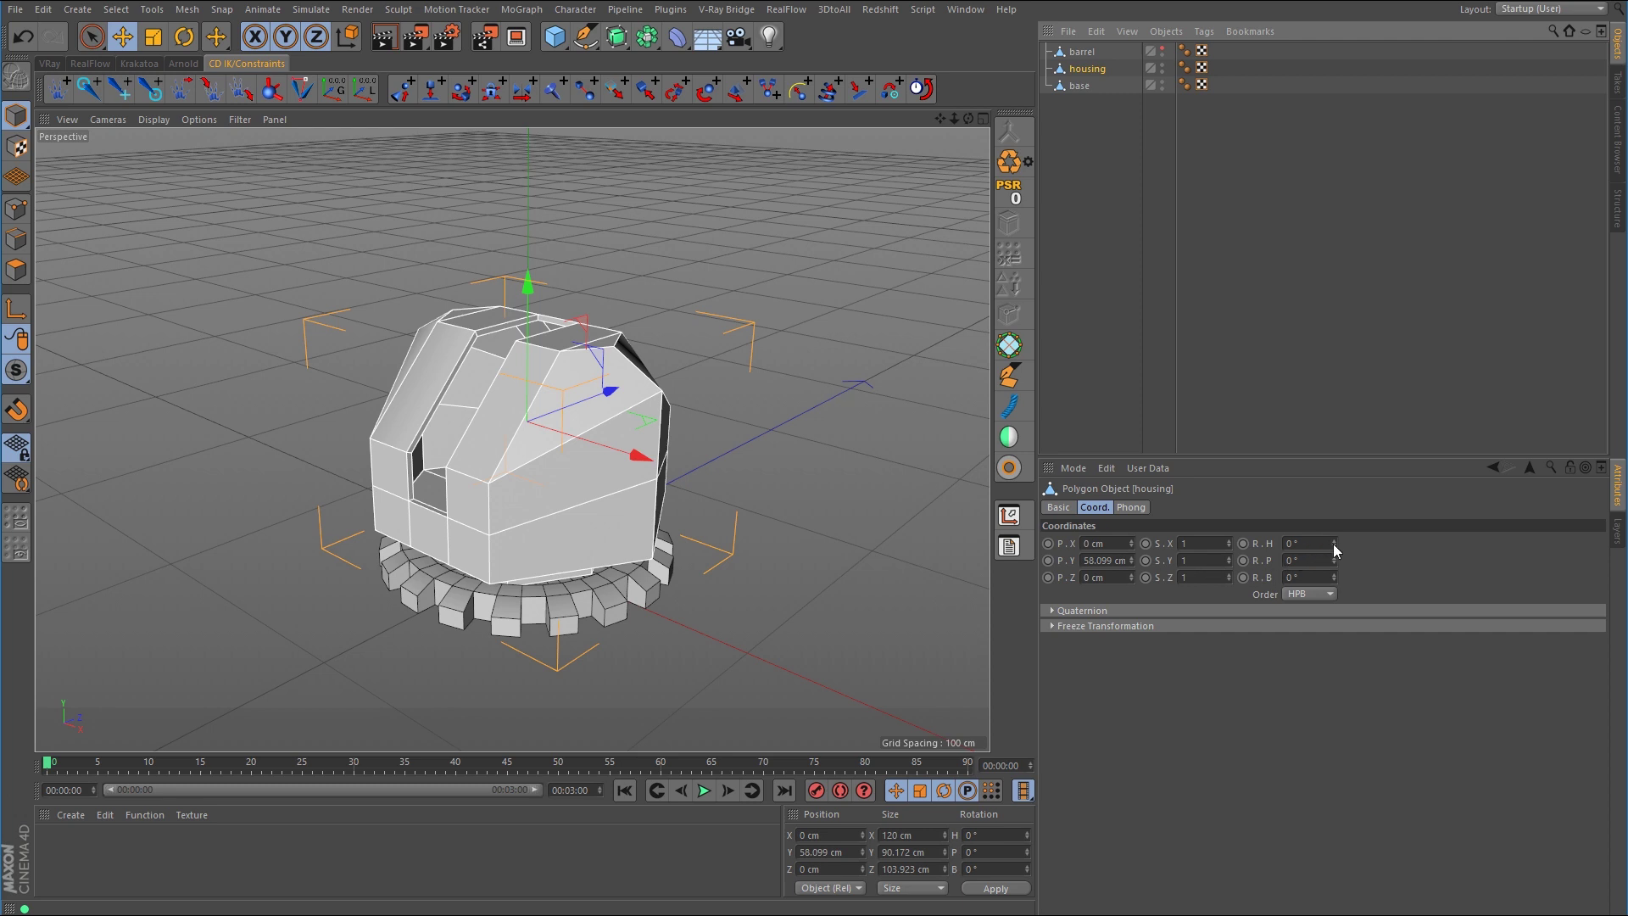
mouse_move(1335, 543)
mouse_down()
mouse_move(1335, 586)
mouse_move(1335, 513)
mouse_move(1335, 615)
mouse_move(1335, 542)
mouse_move(1334, 577)
mouse_move(1332, 560)
mouse_up()
key(ctrl+z)
key(ctrl+z)
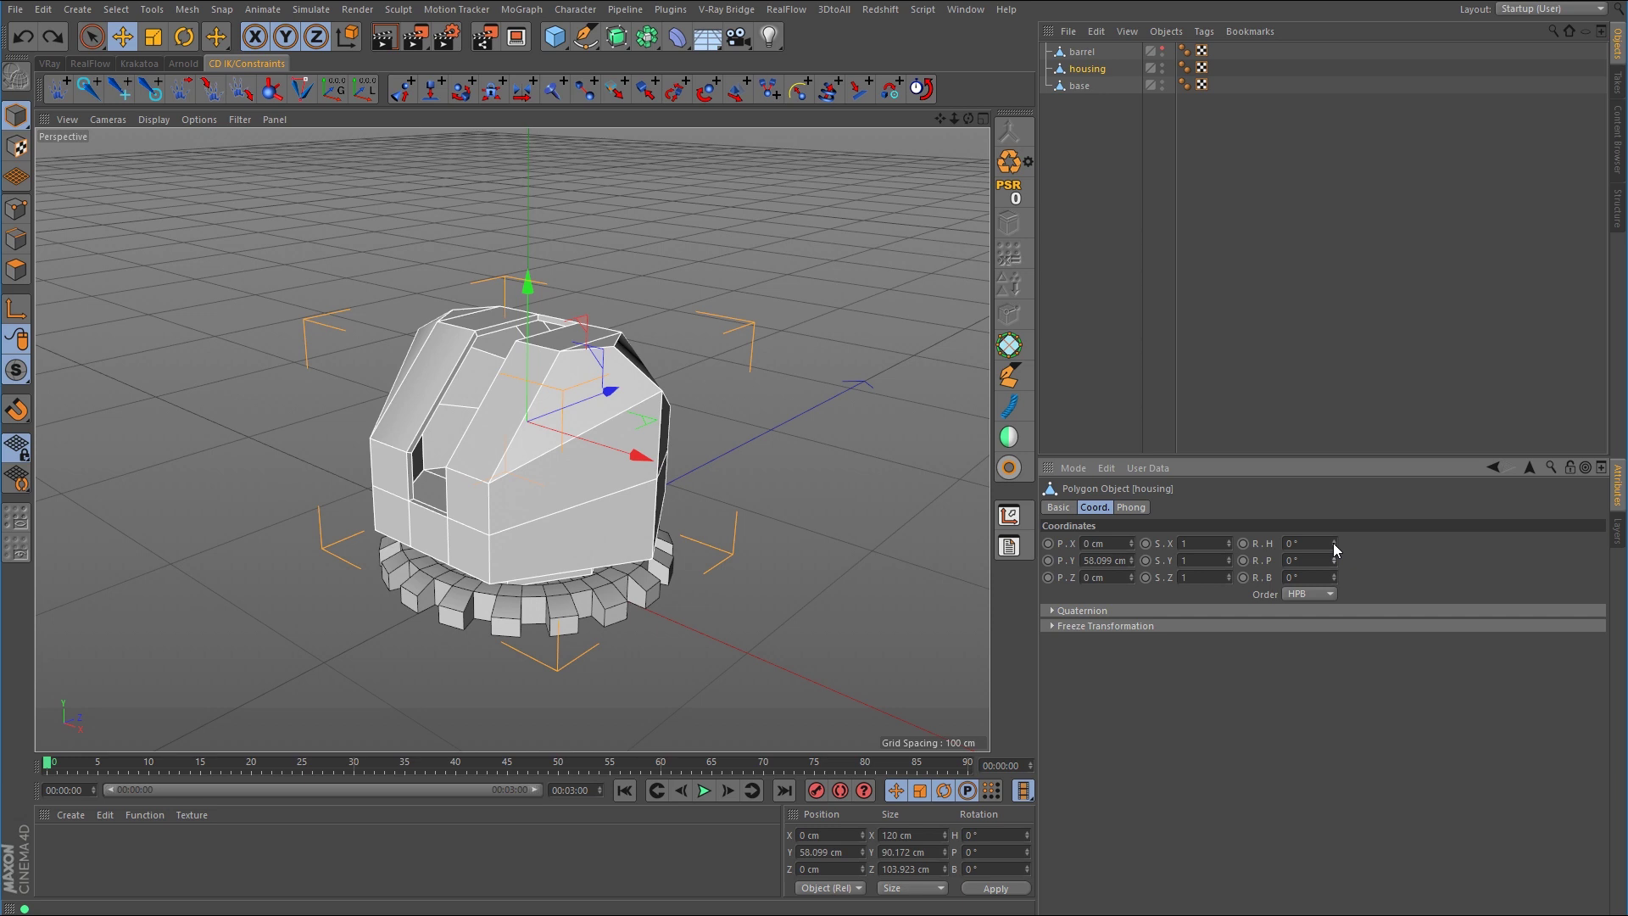
mouse_move(1333, 543)
mouse_down()
mouse_move(1333, 513)
mouse_move(1333, 543)
mouse_up()
Enable axis editing for the housing and rotate its axis to a pitch of -90°.
click(623, 602)
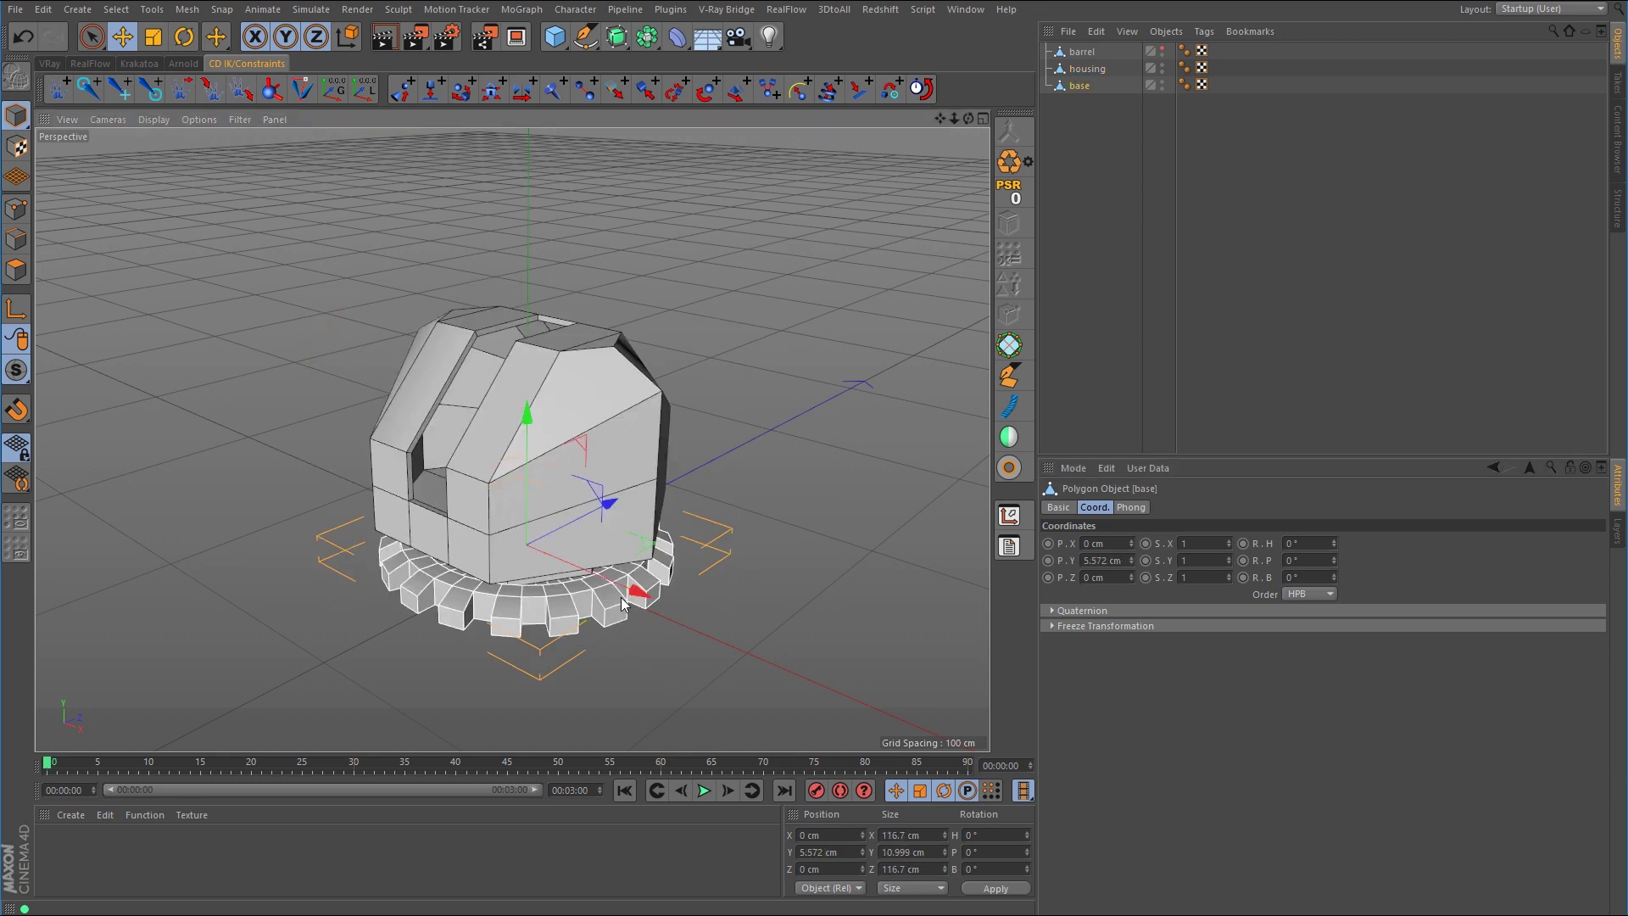
click(606, 396)
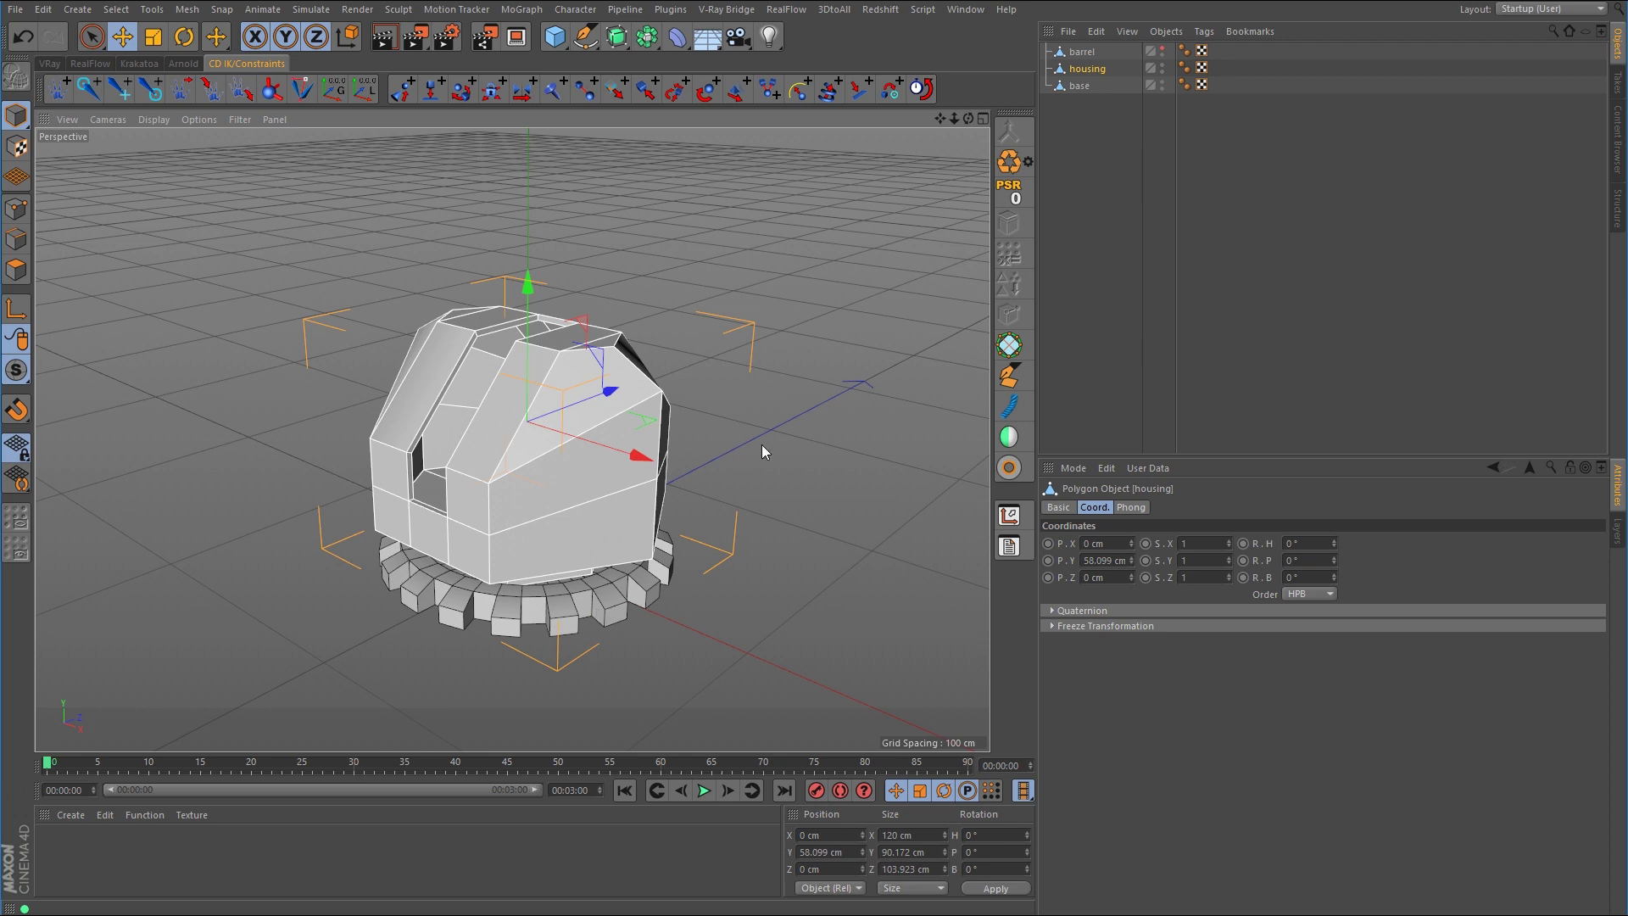
click(19, 311)
click(185, 38)
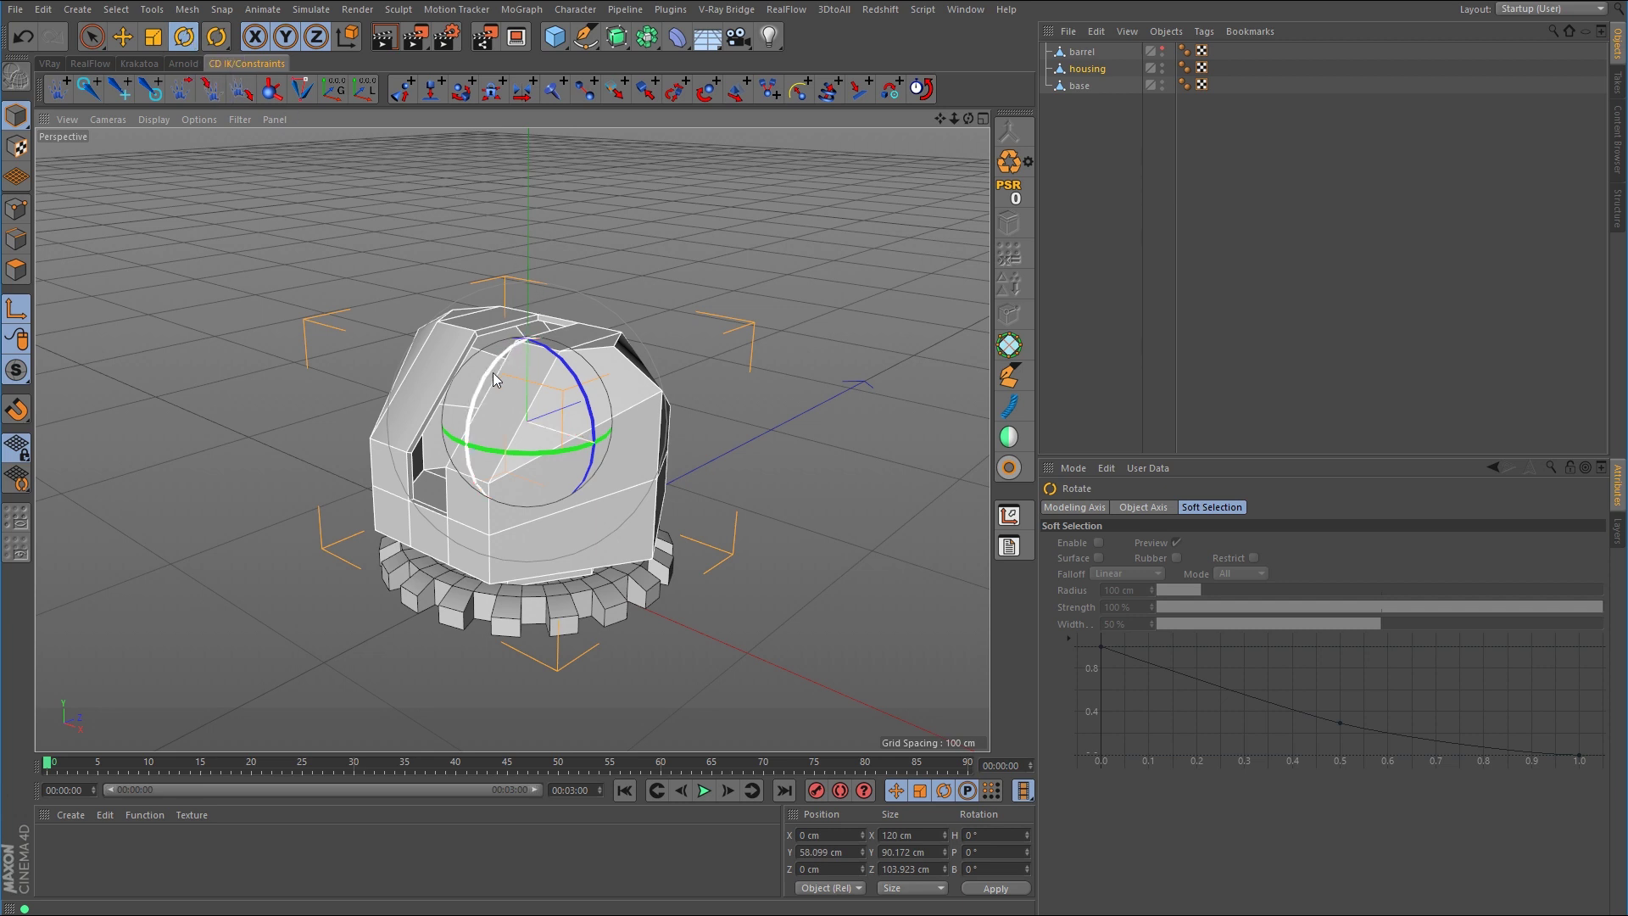
drag(475, 405, 549, 358)
key(e)
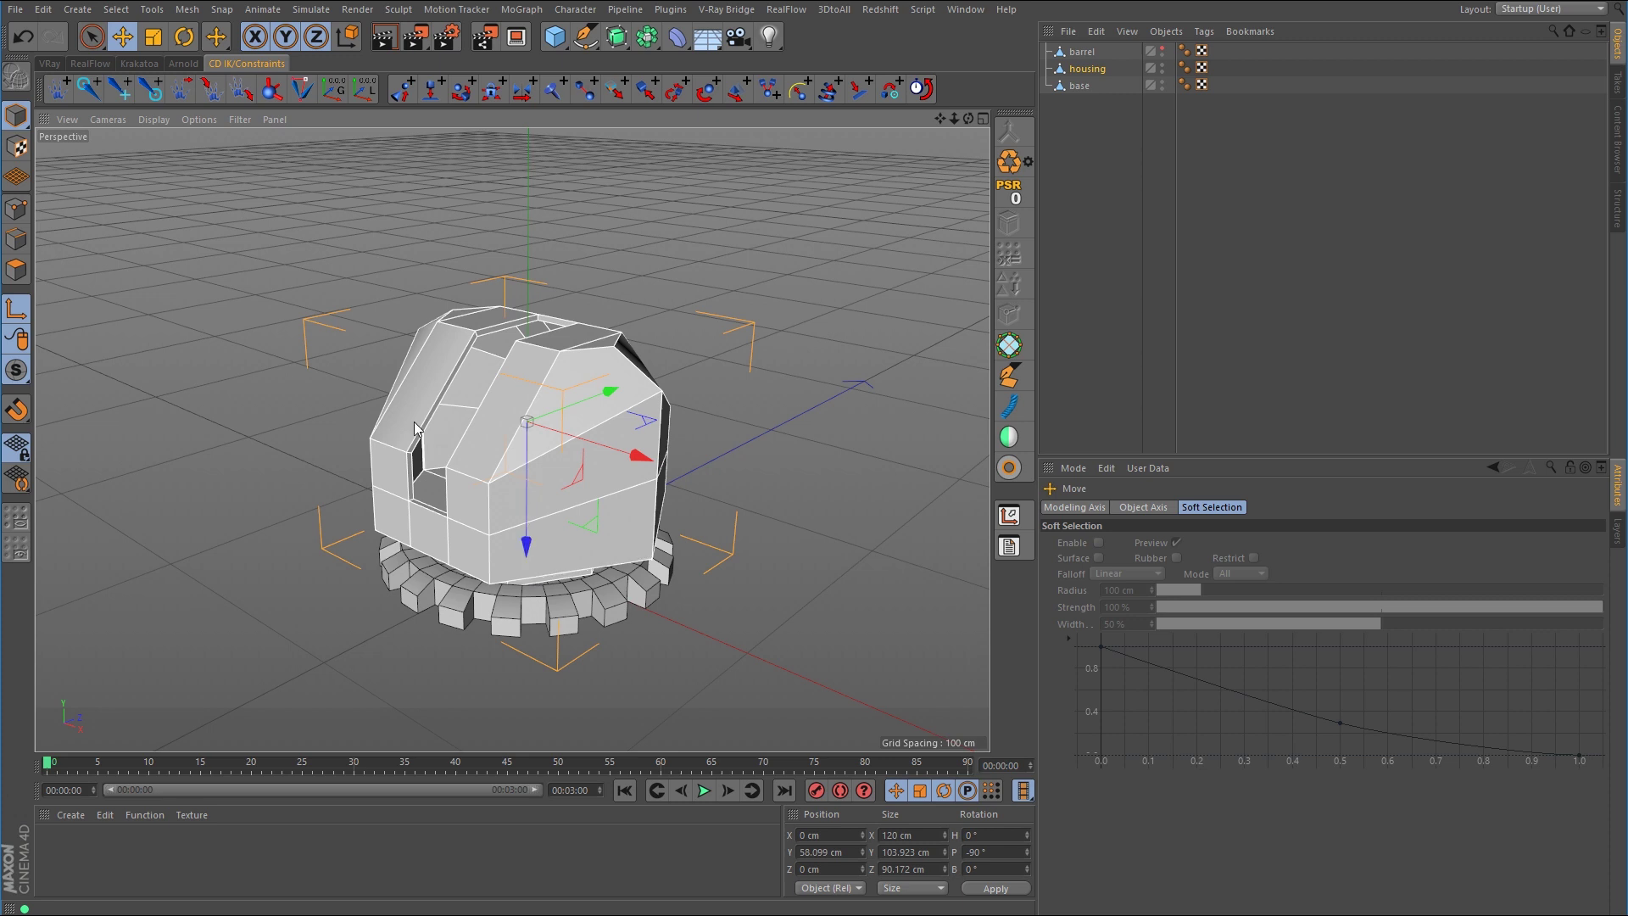
Rotate the housing's axis around its Z axis to a bank of -180°.
click(184, 36)
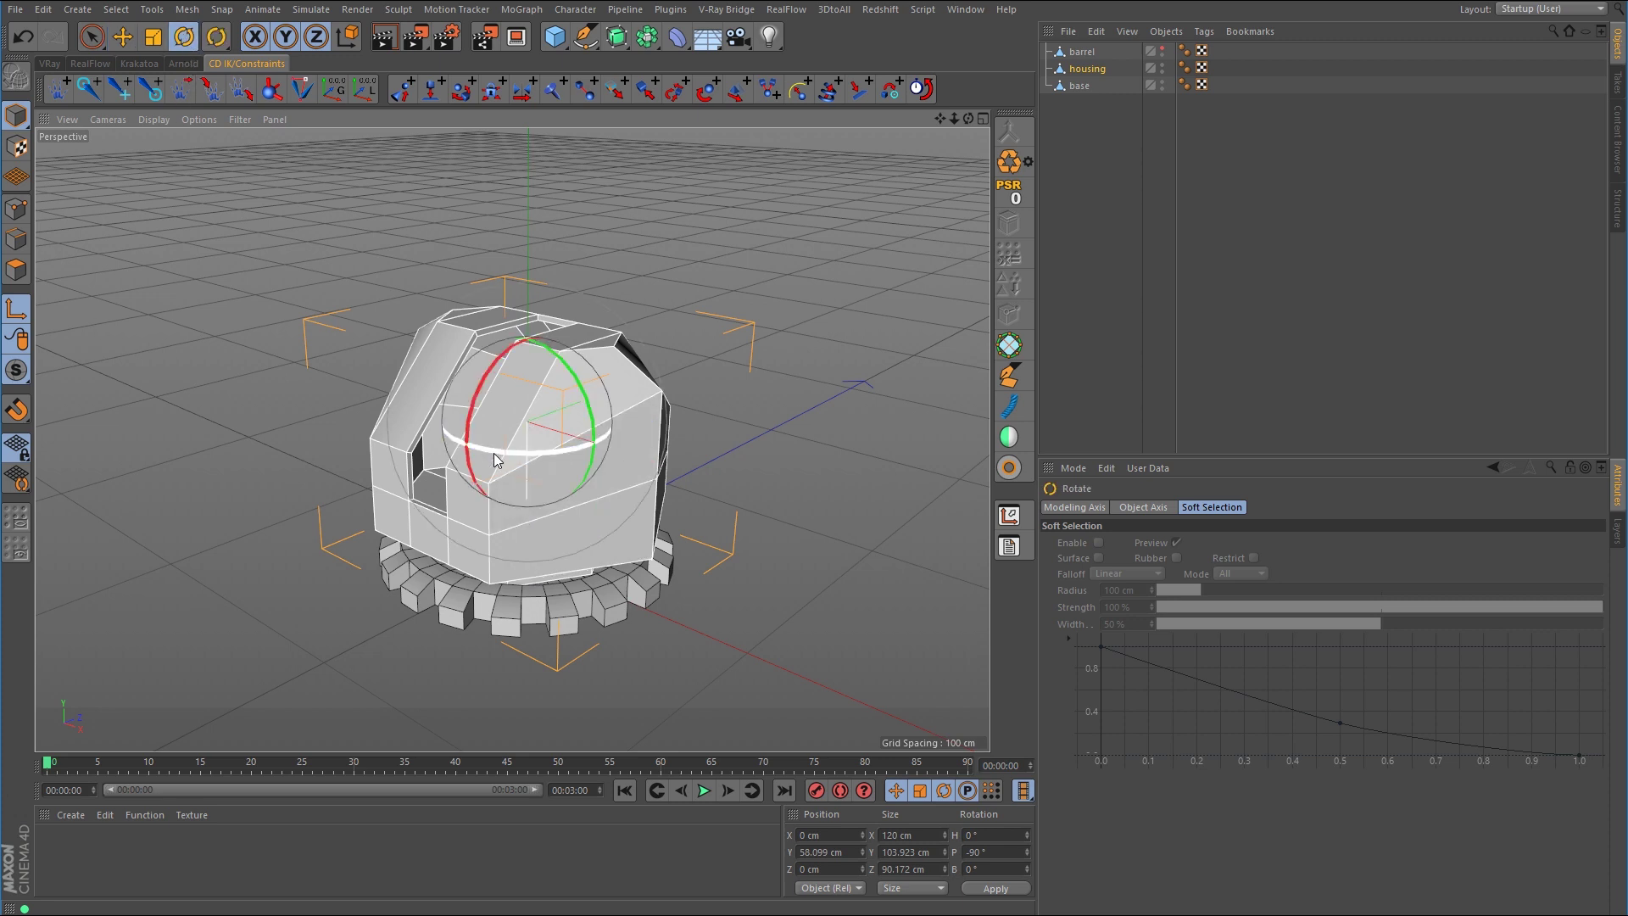
drag(530, 452, 706, 268)
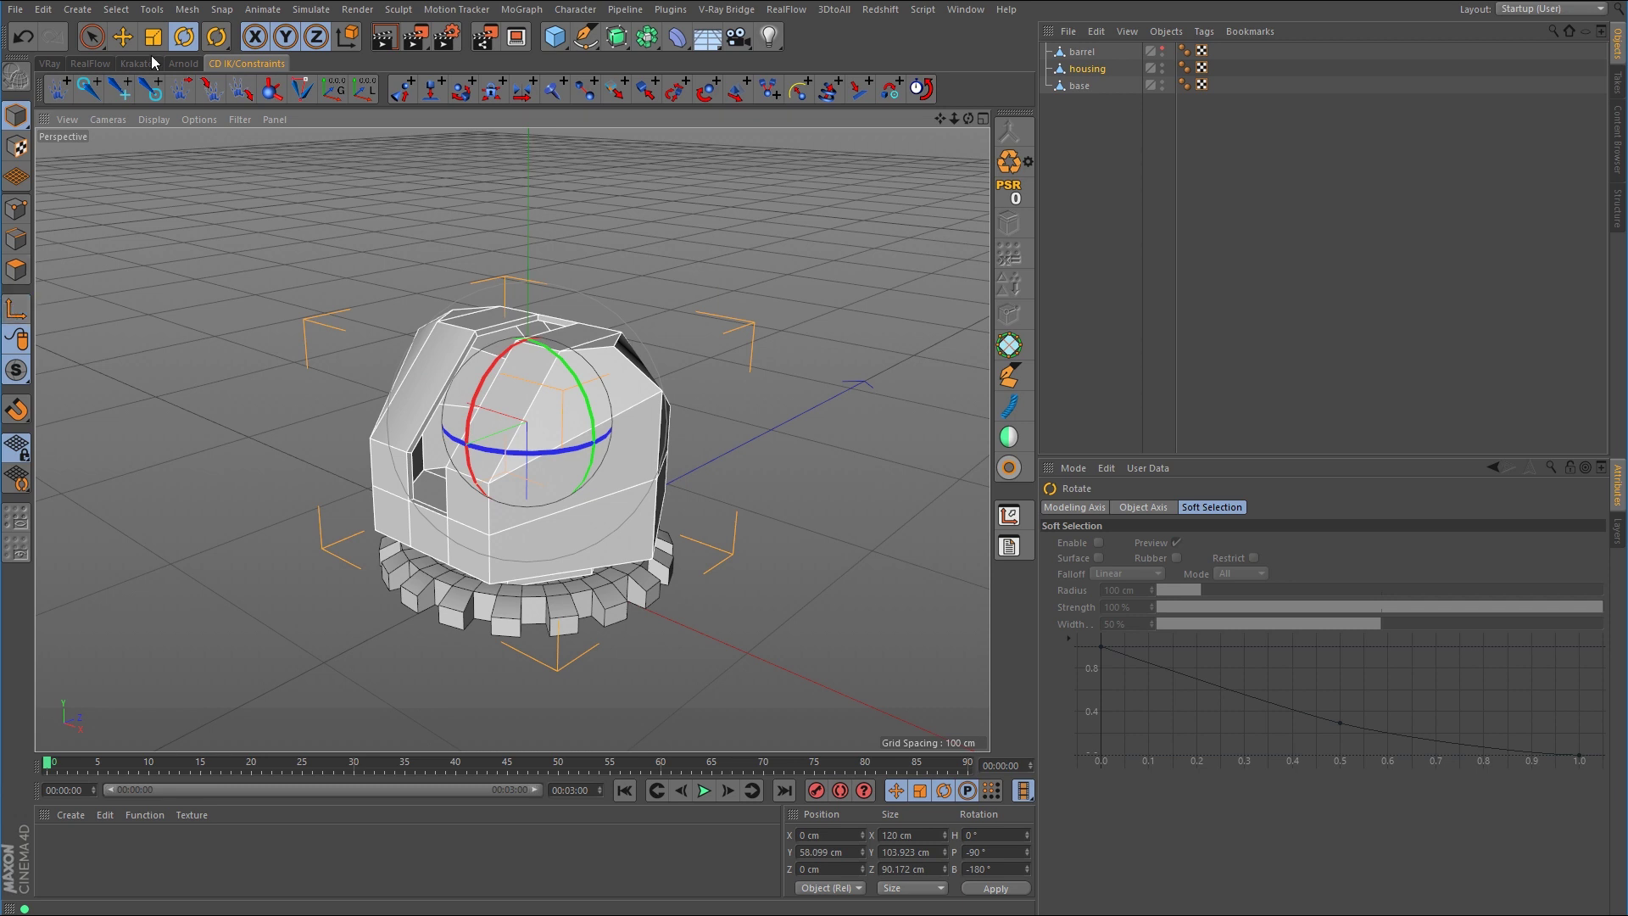
click(122, 39)
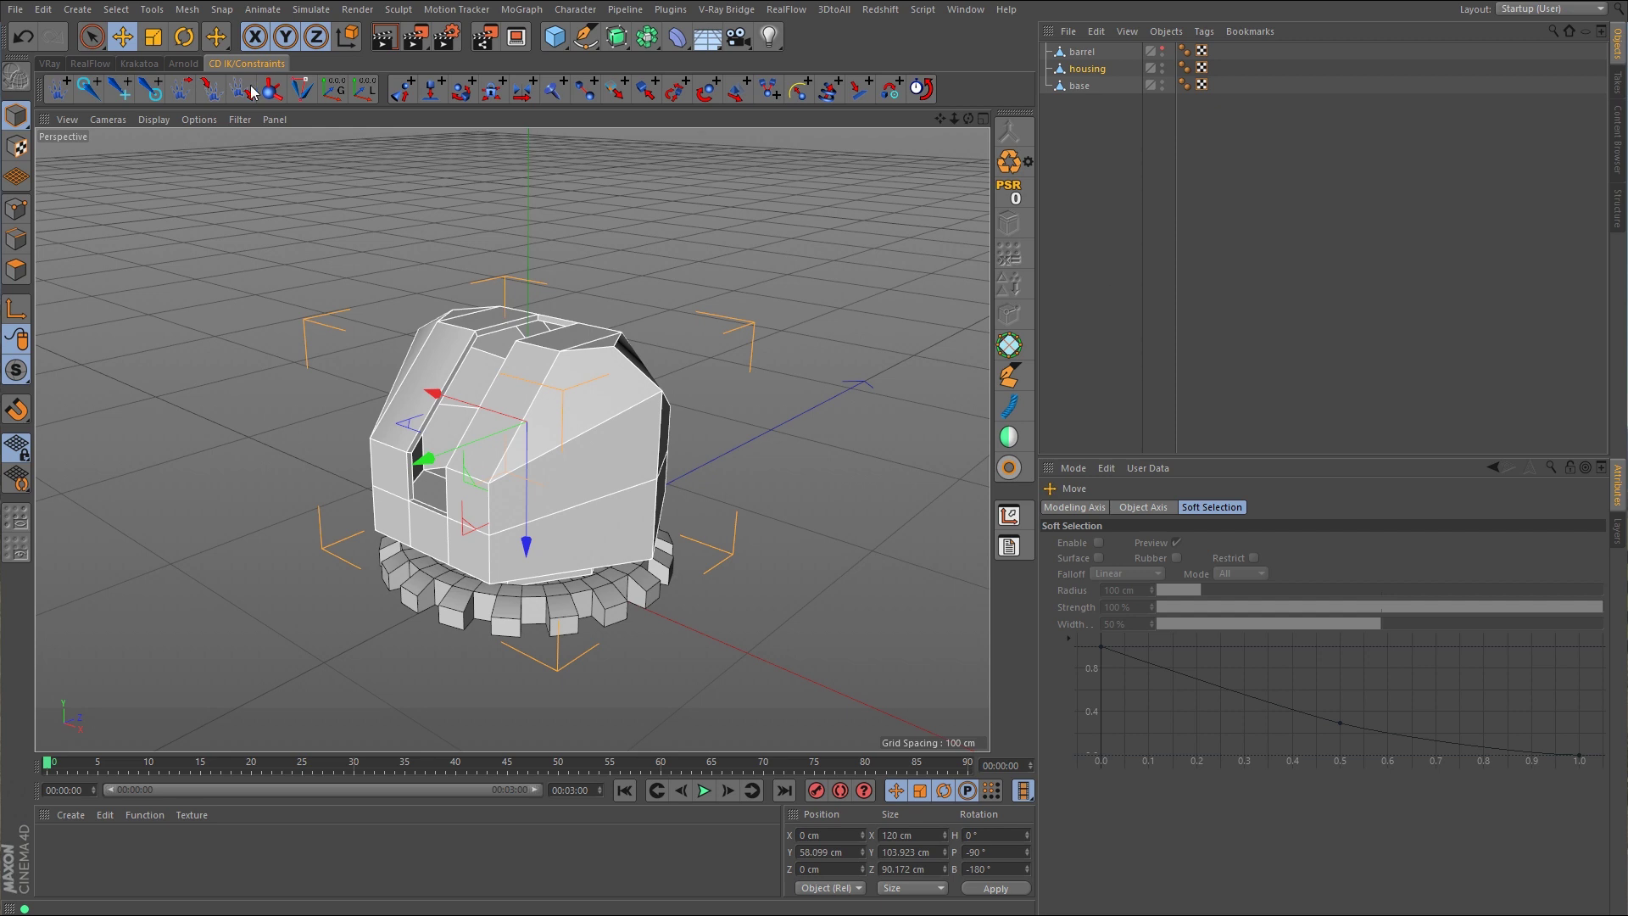
Create a null object and set its display shape to Sphere.
click(77, 10)
mouse_move(94, 37)
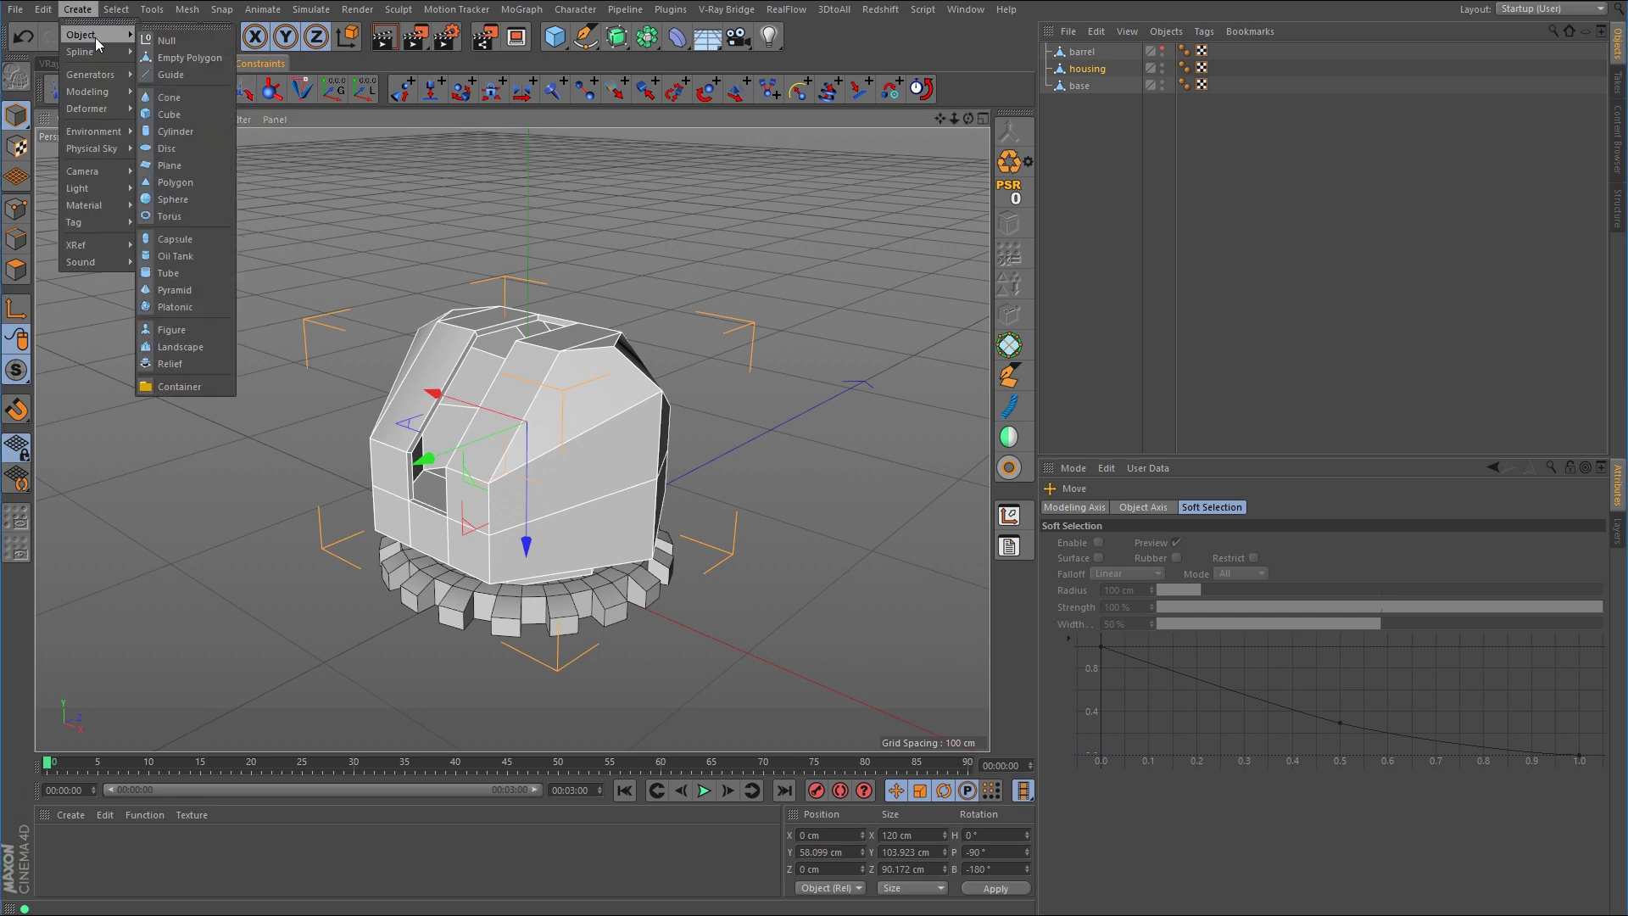
click(170, 39)
click(1130, 507)
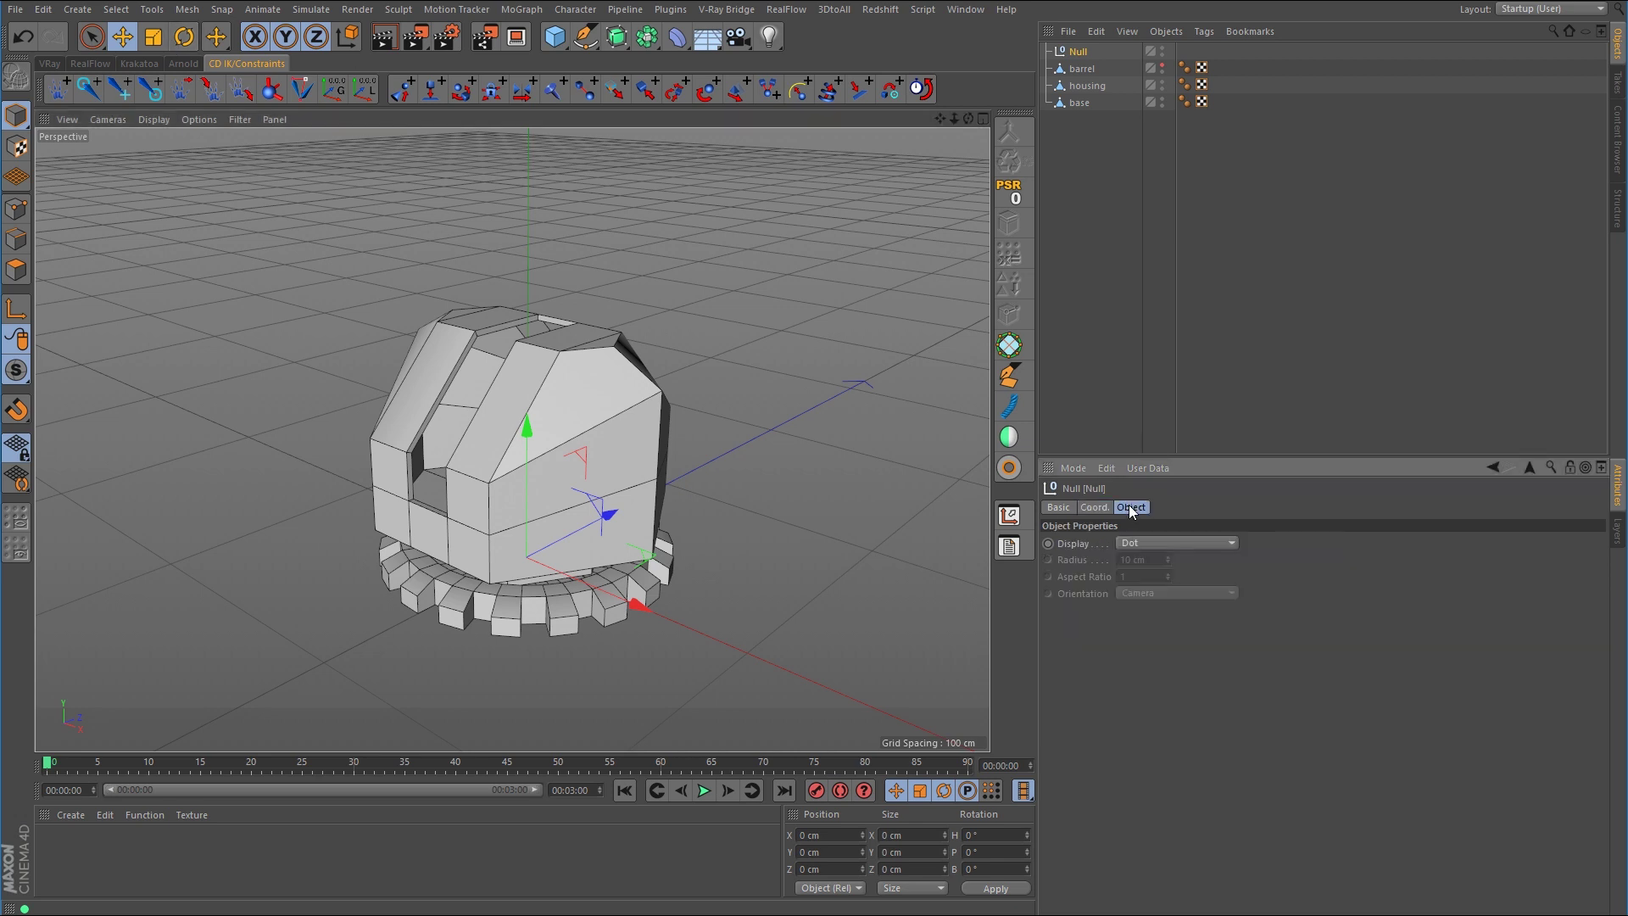
click(1162, 542)
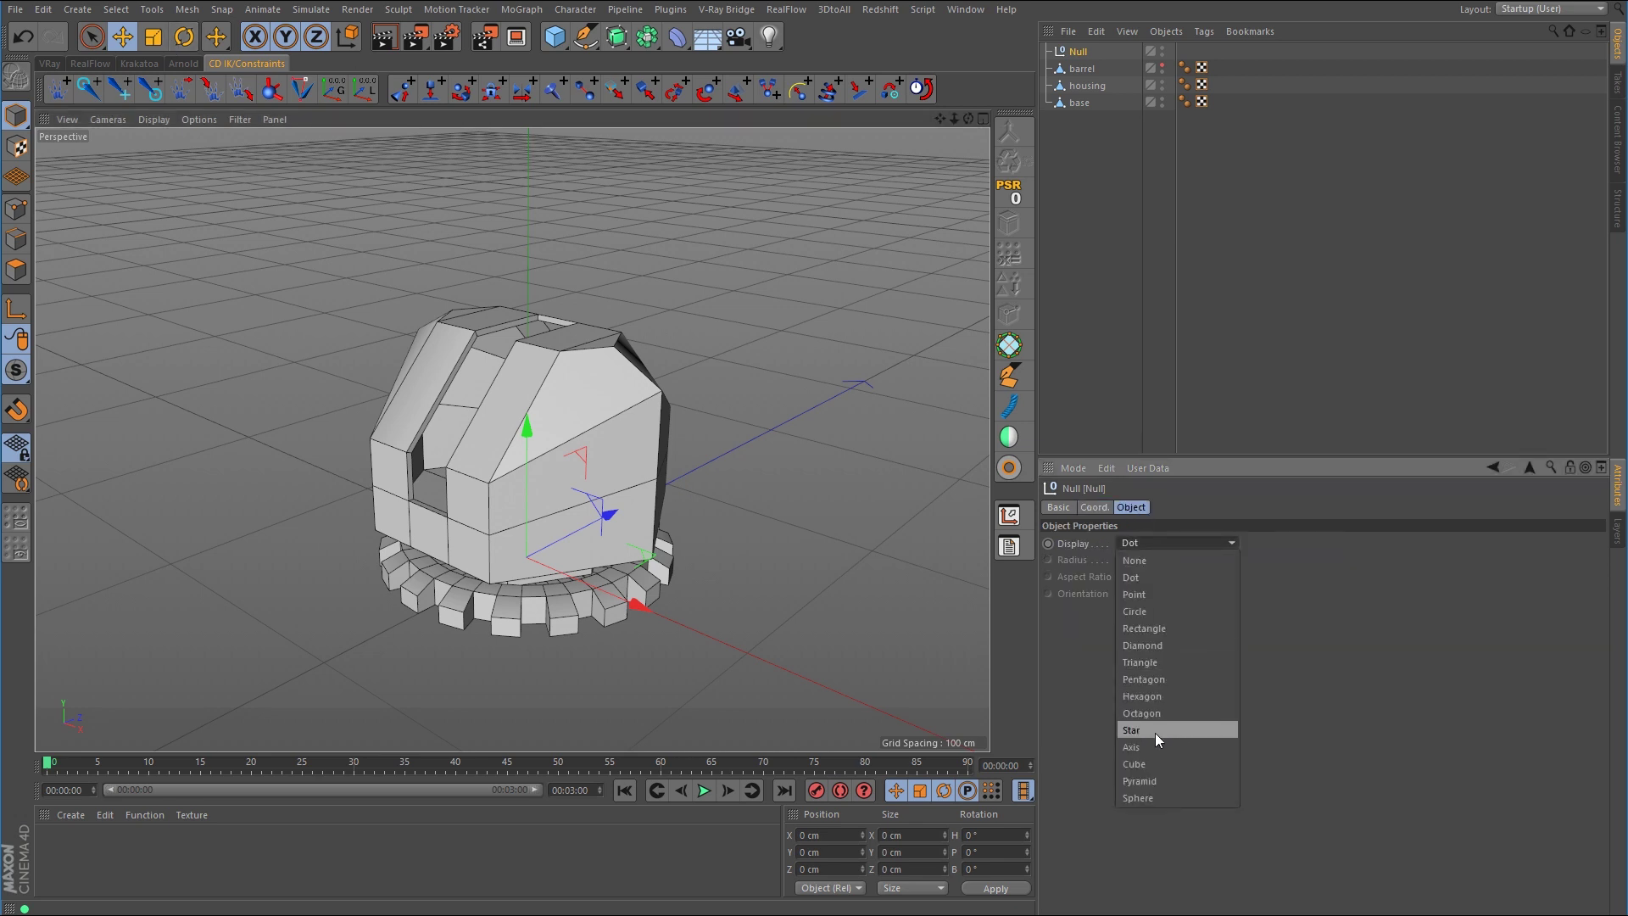
click(1144, 798)
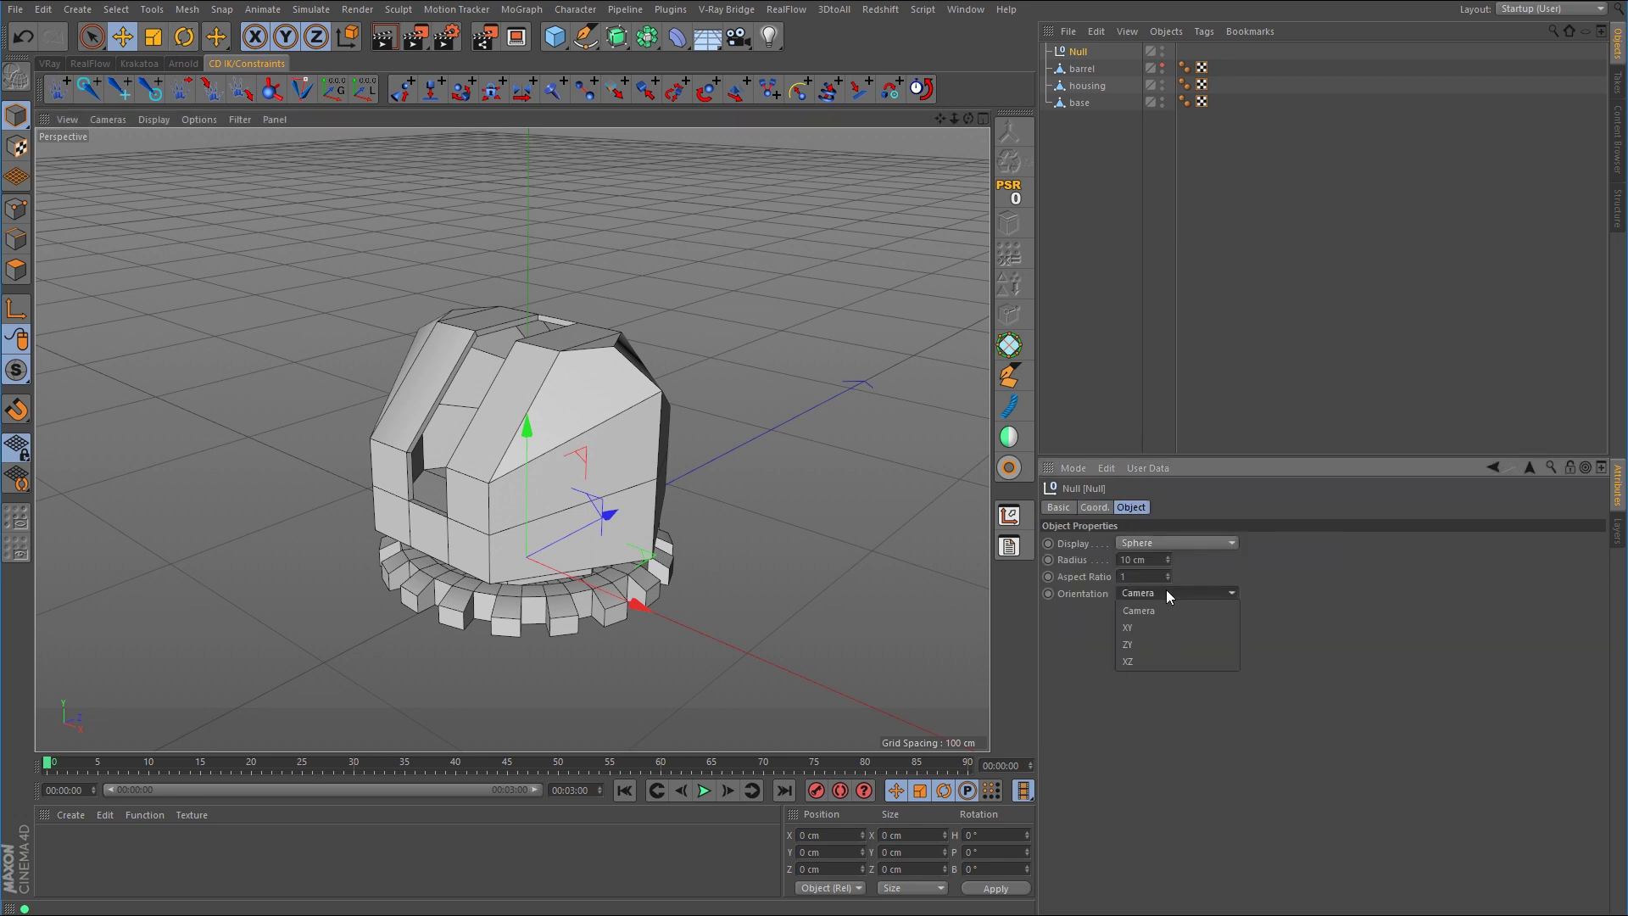
Turn on the null's custom display color and set it to a bright light blue at 100% saturation and value.
click(1095, 506)
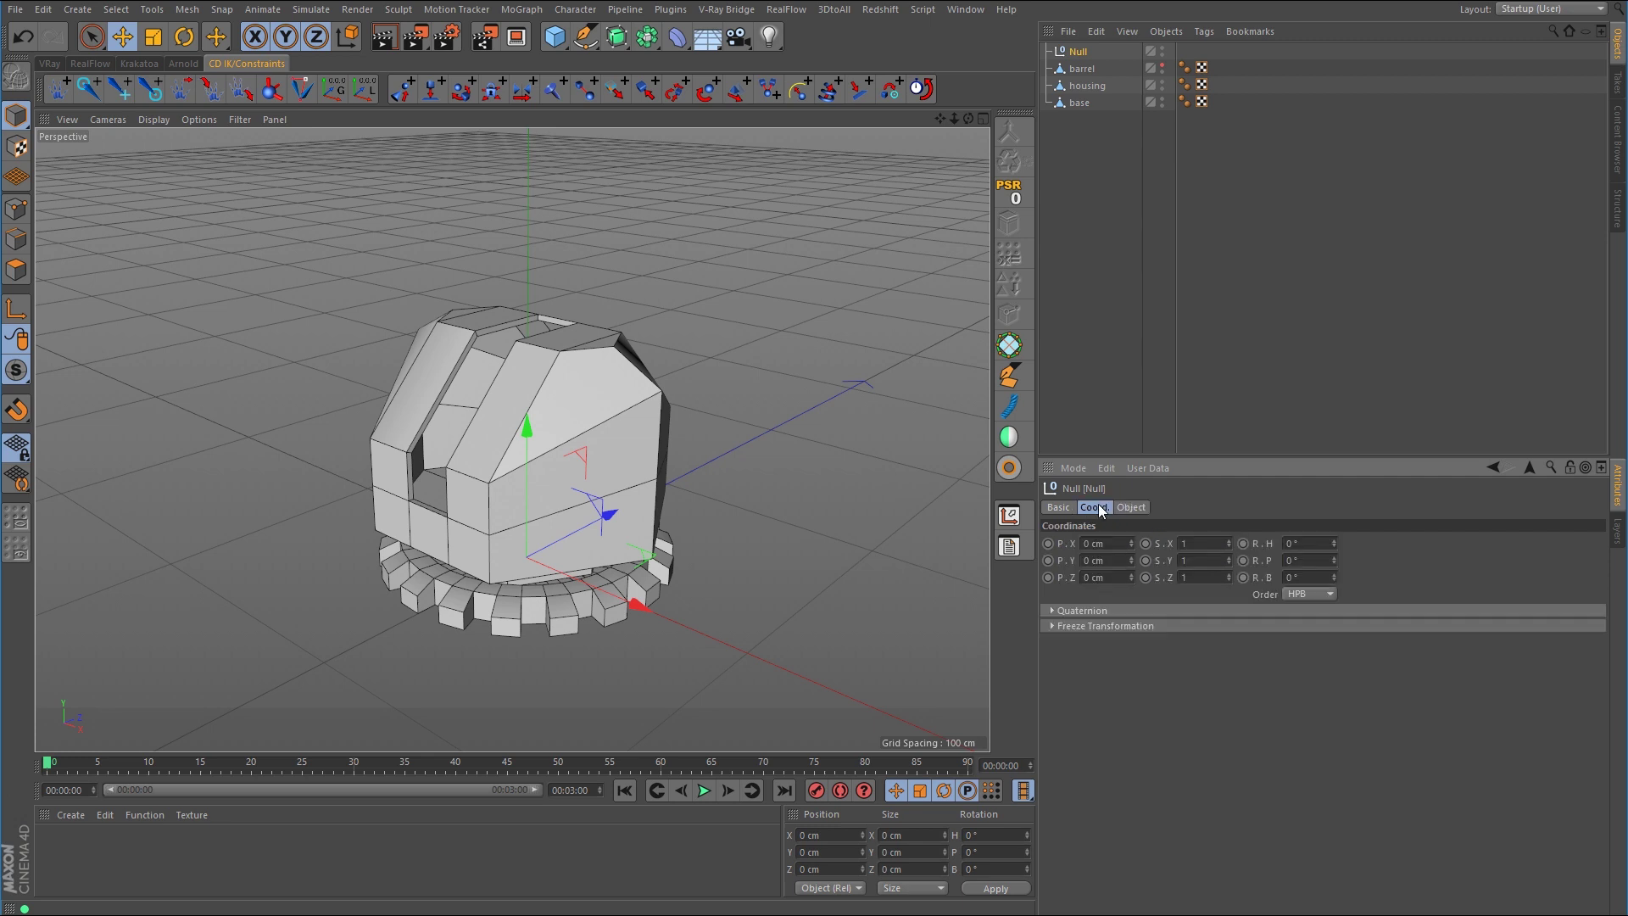
click(1058, 506)
click(1163, 607)
click(1168, 651)
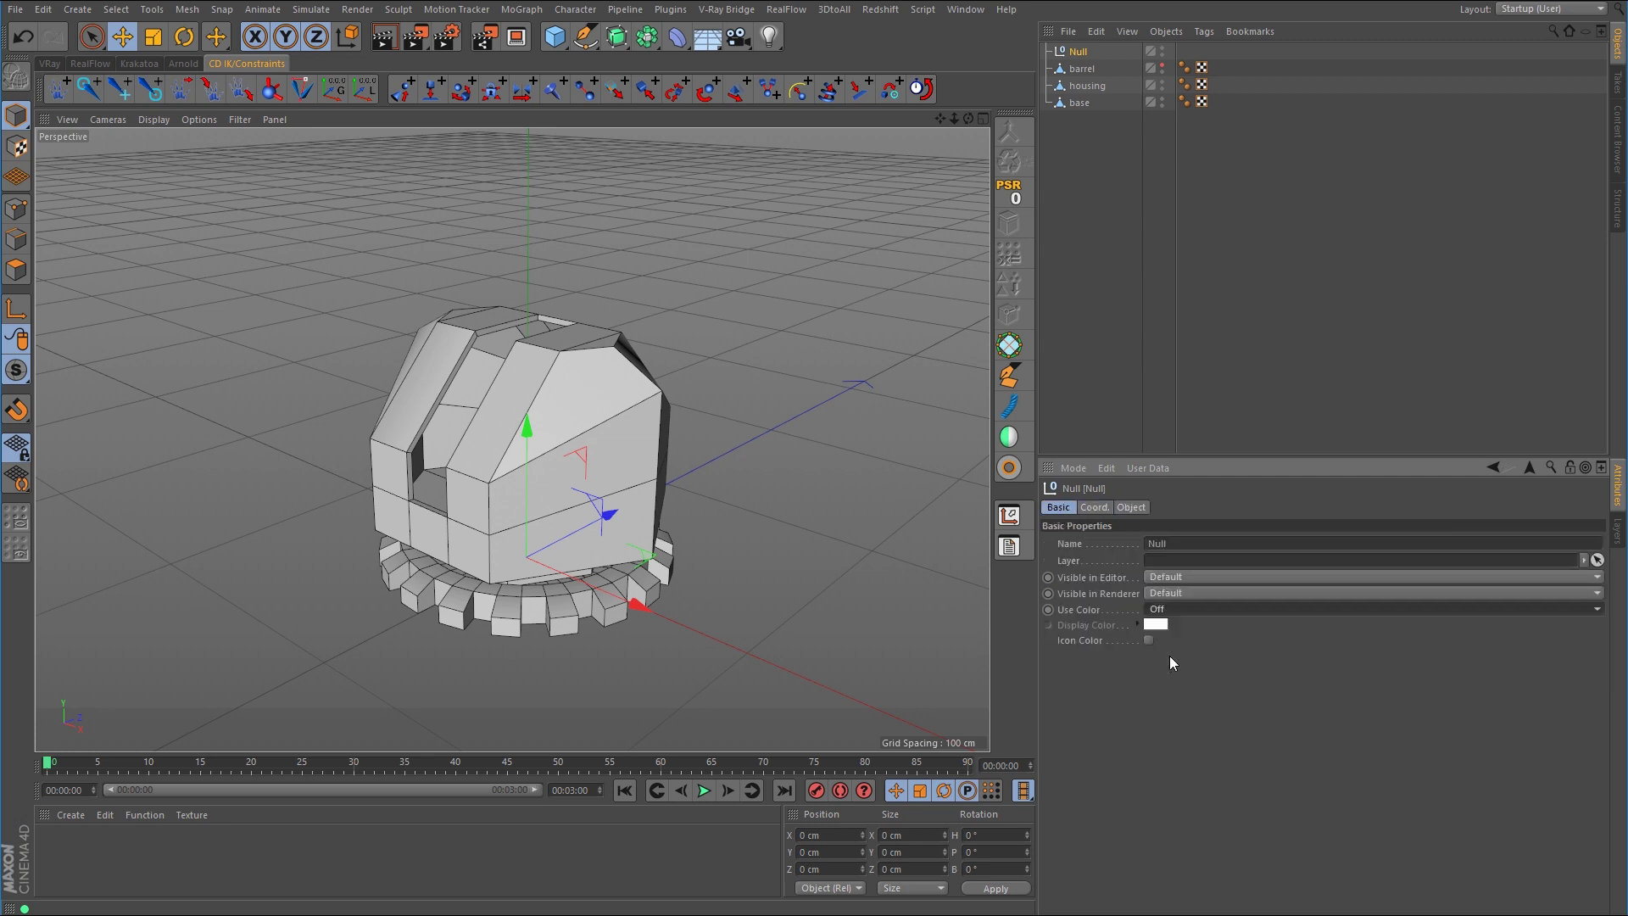
click(1158, 624)
drag(1189, 624, 1310, 641)
click(1150, 684)
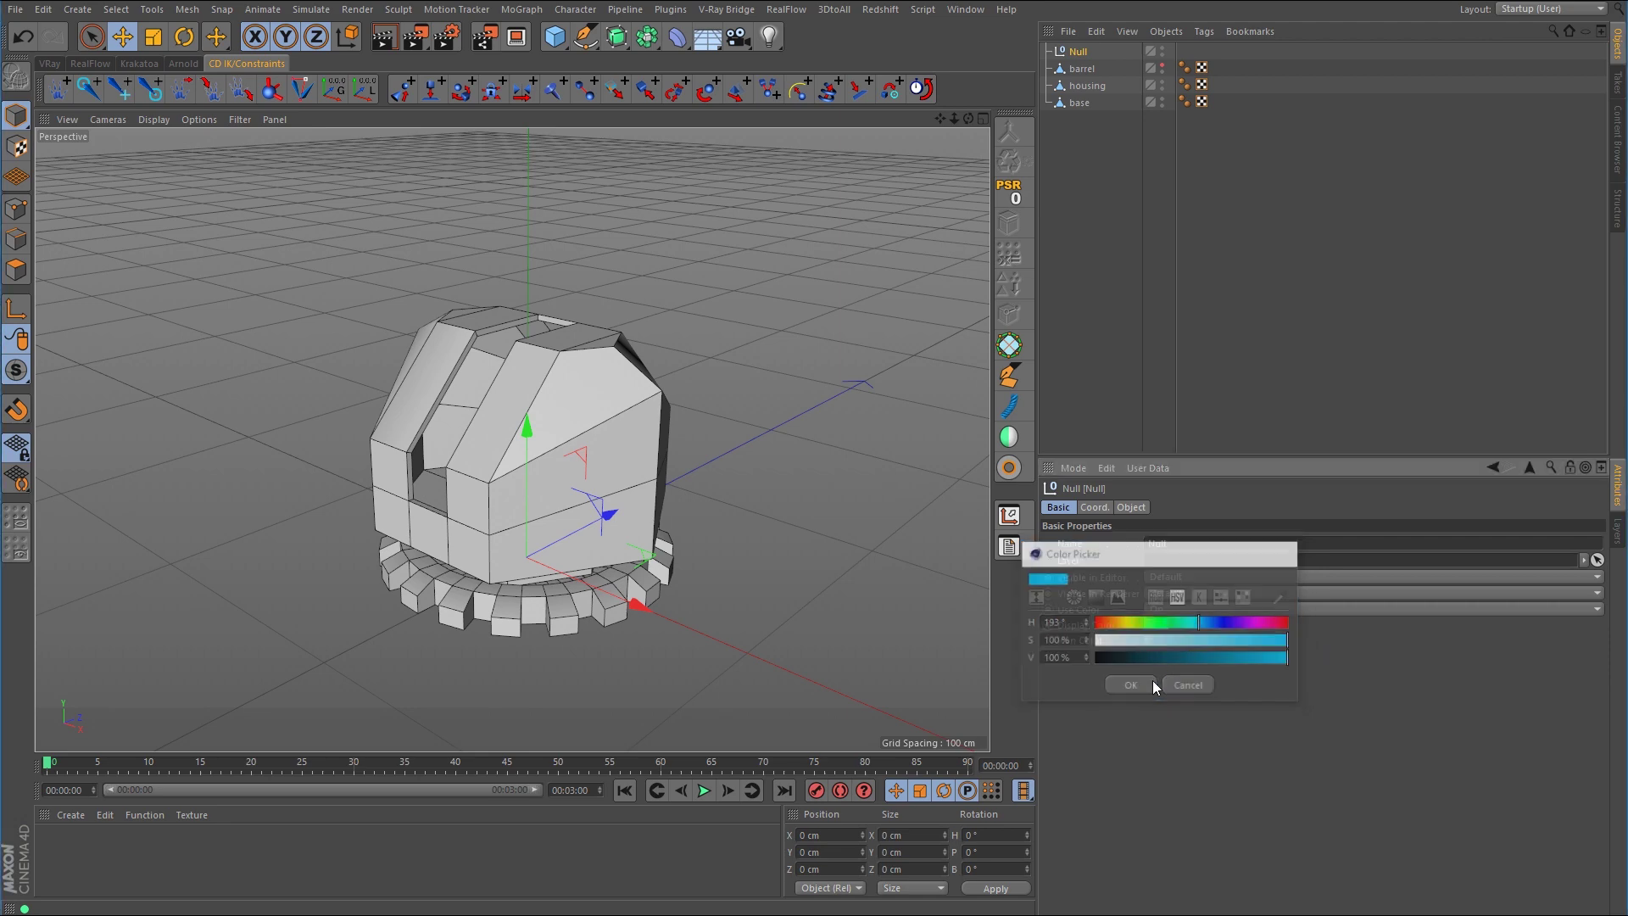
Move the null out in front of the turret to about Y 126.4 cm and Z -178.1 cm.
scroll(780, 538, down, 3)
alt+drag(803, 557, 542, 399)
scroll(542, 398, up, 2)
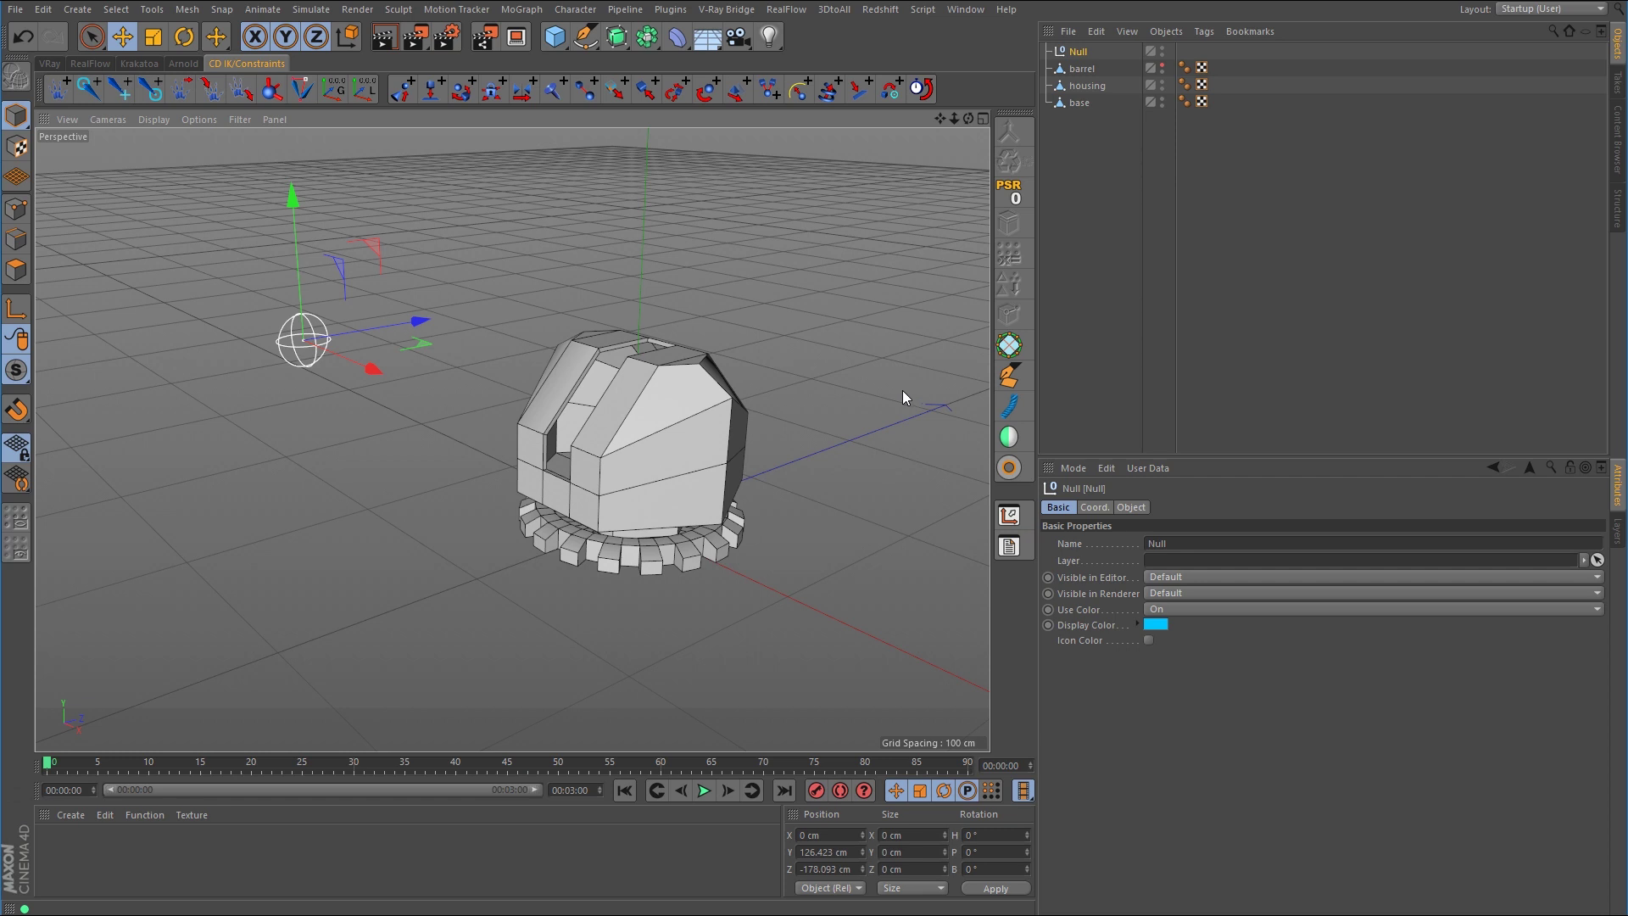
Add a CD aim constraint to the housing with the base as its target and the null as its up vector.
click(675, 416)
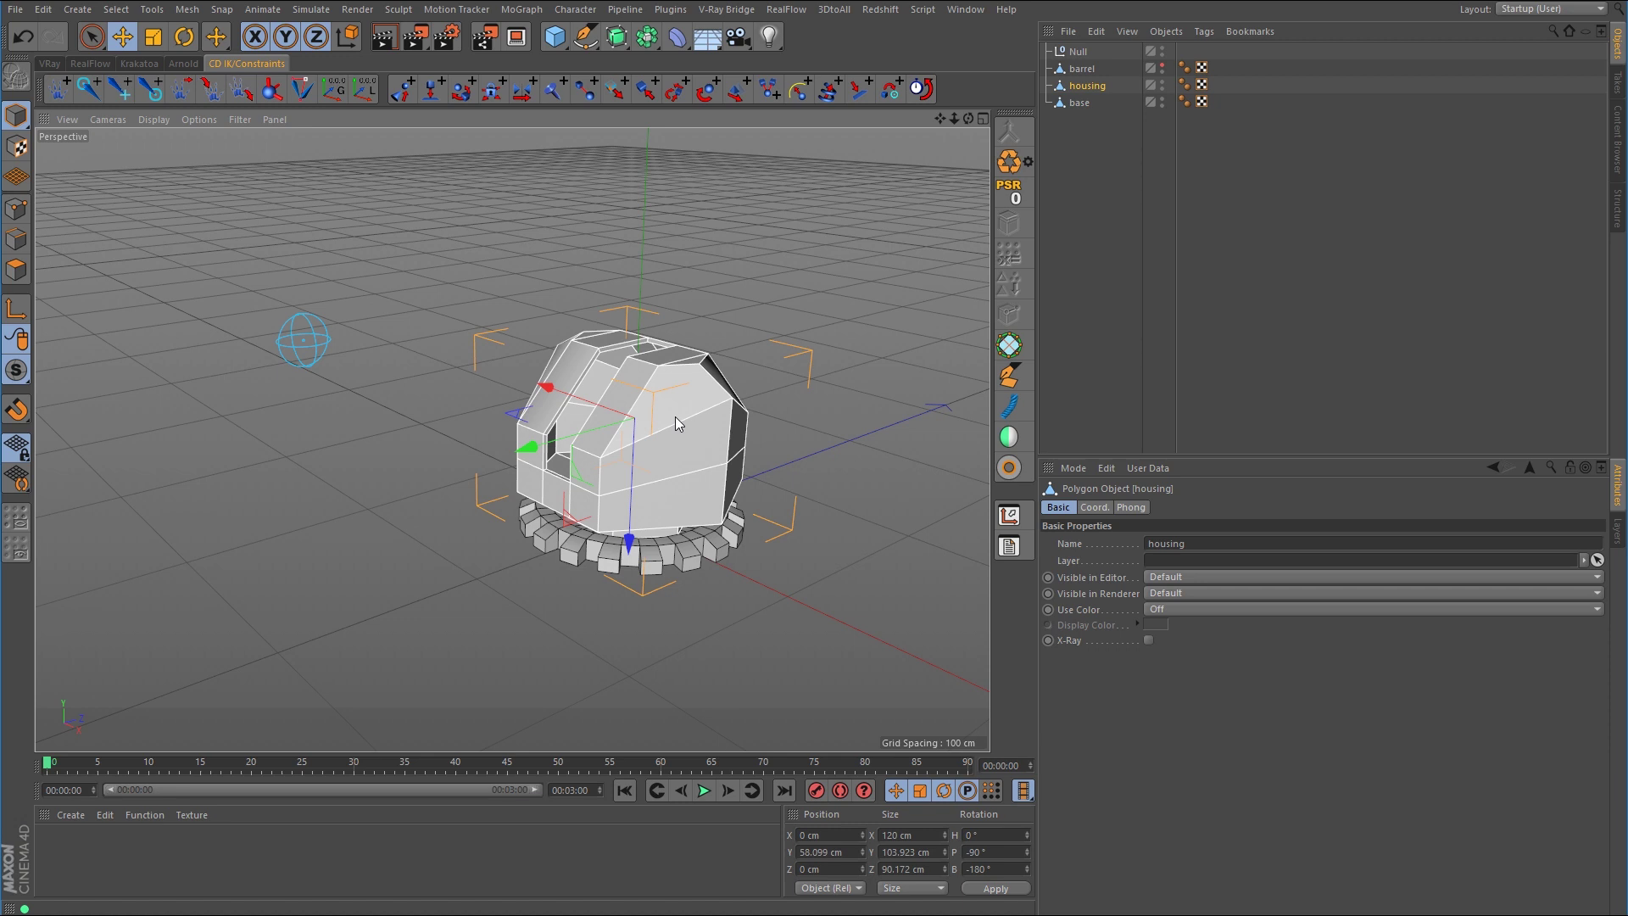
shift+click(688, 552)
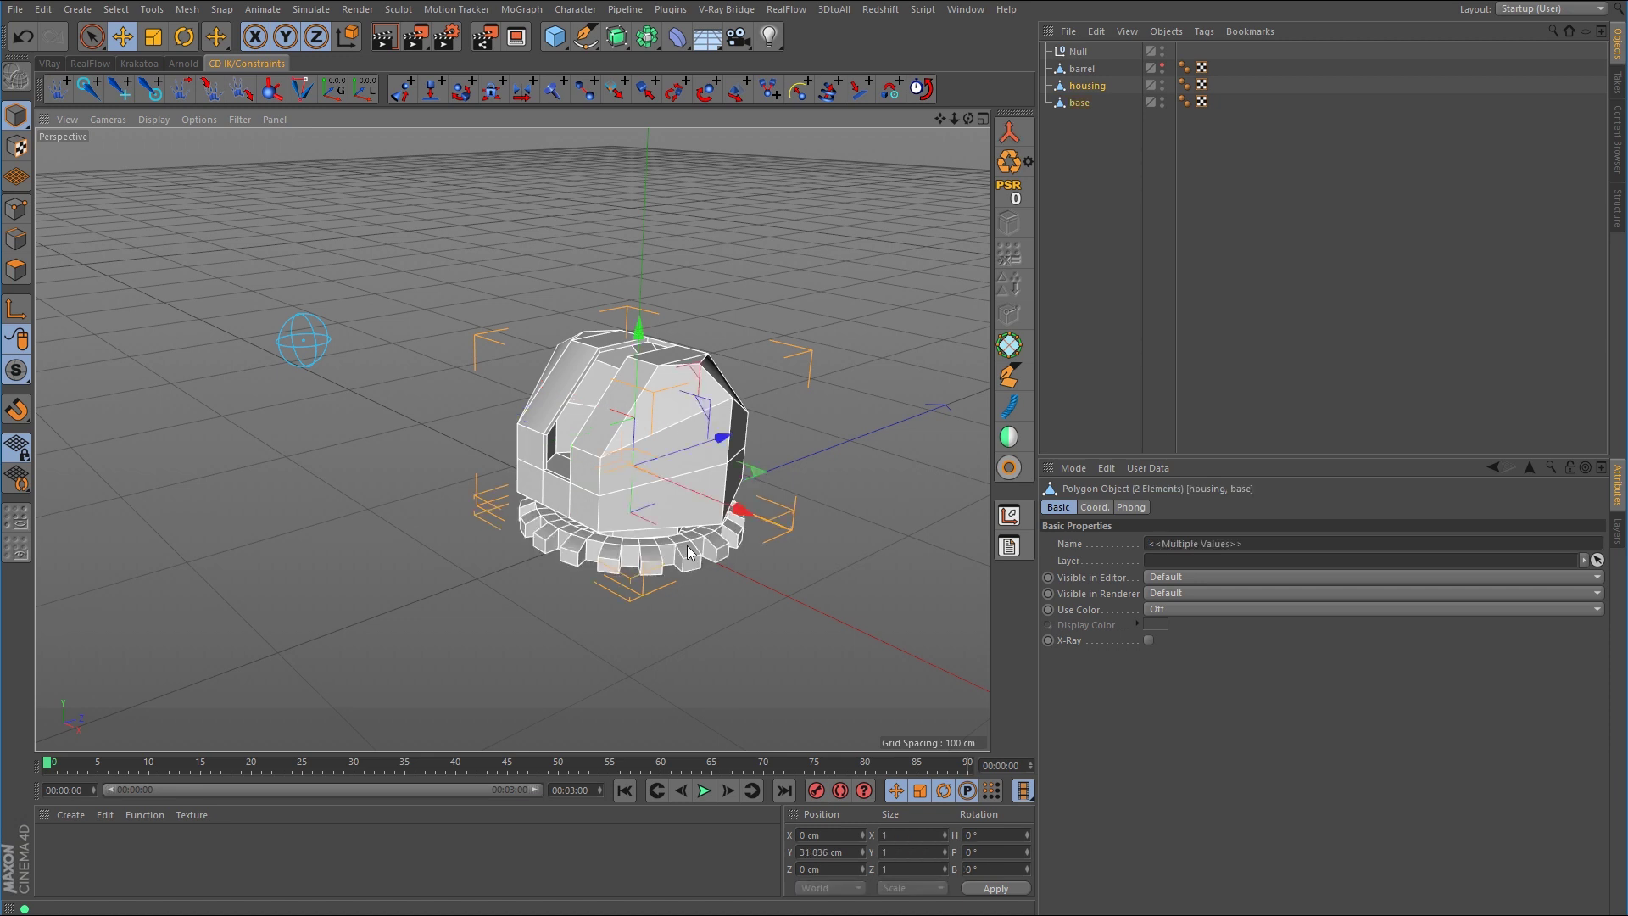
shift+click(306, 347)
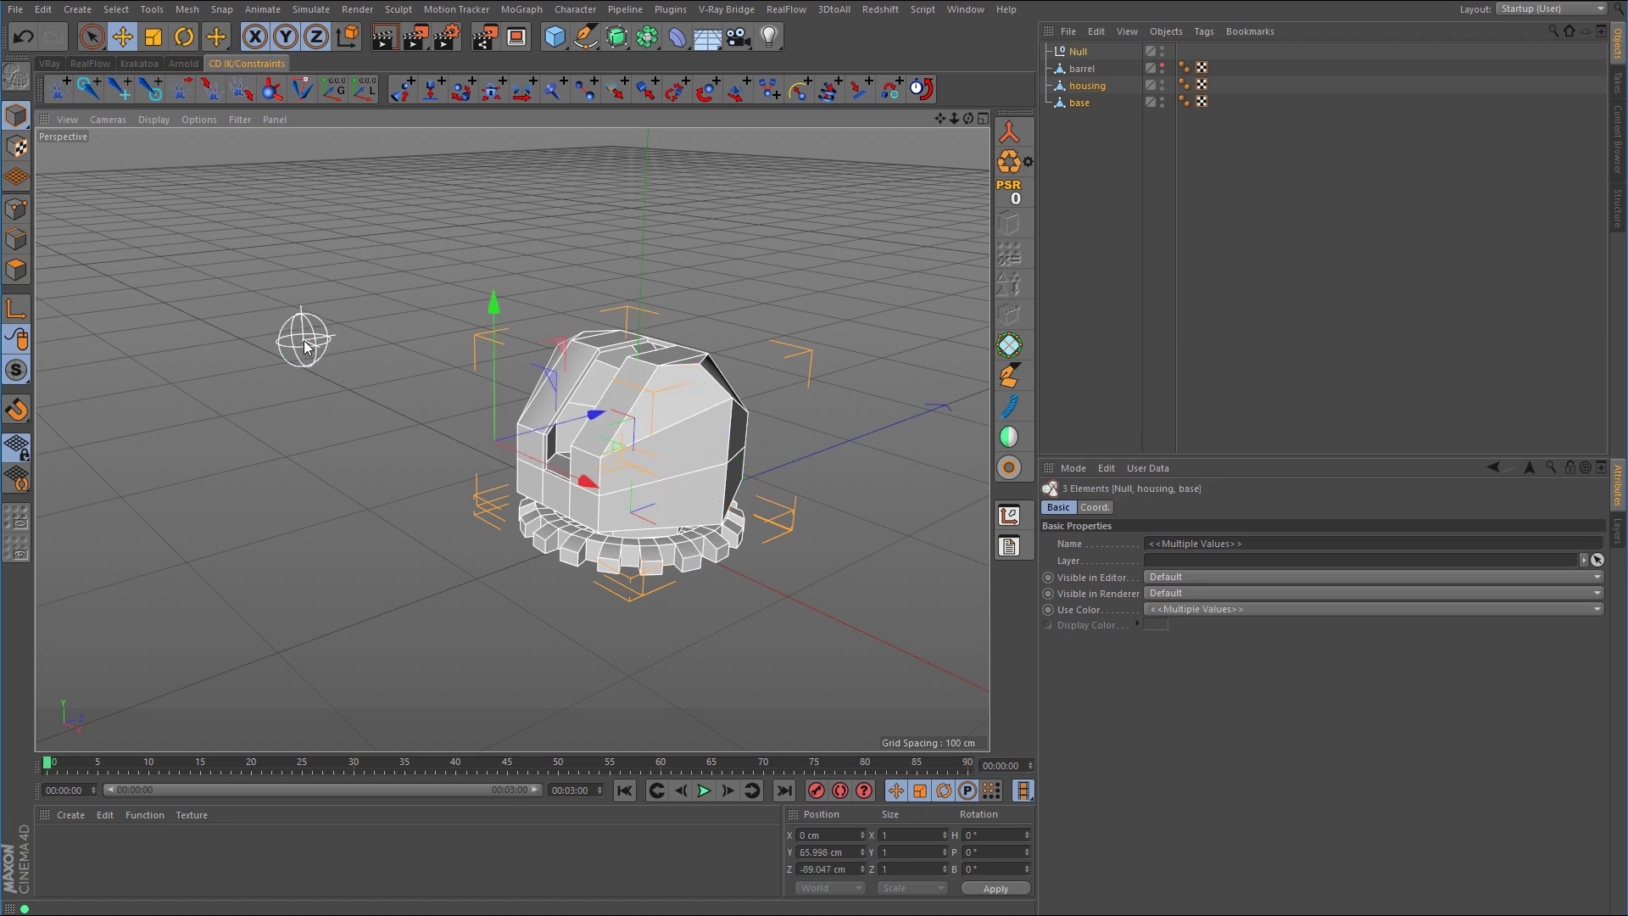
click(403, 90)
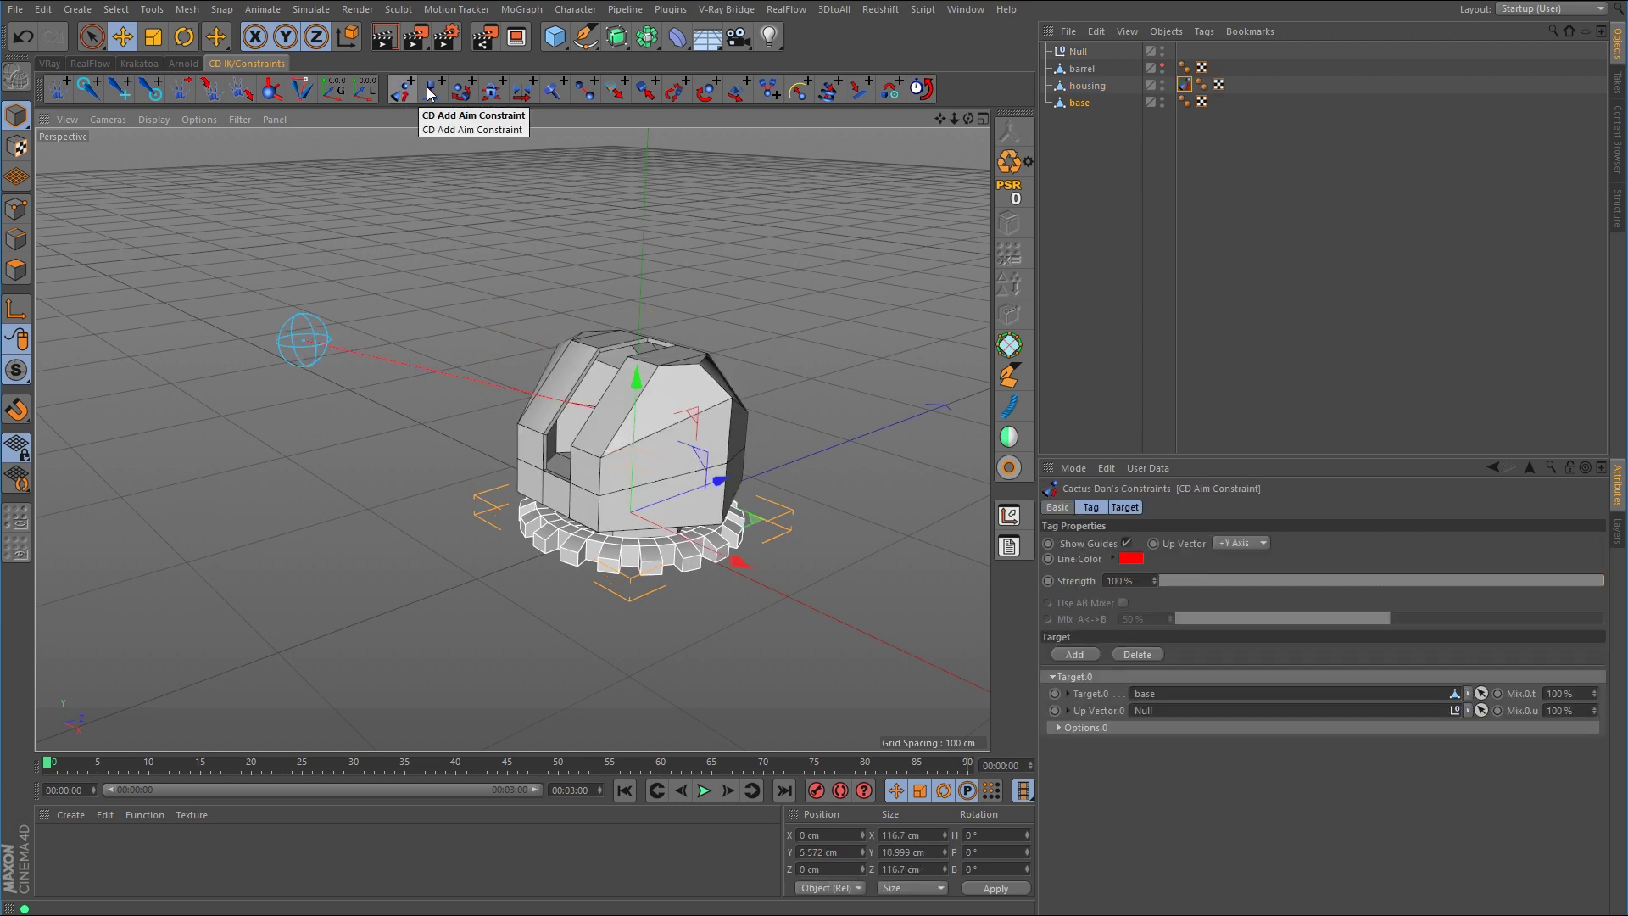
Rename the null as controller.
double_click(1079, 52)
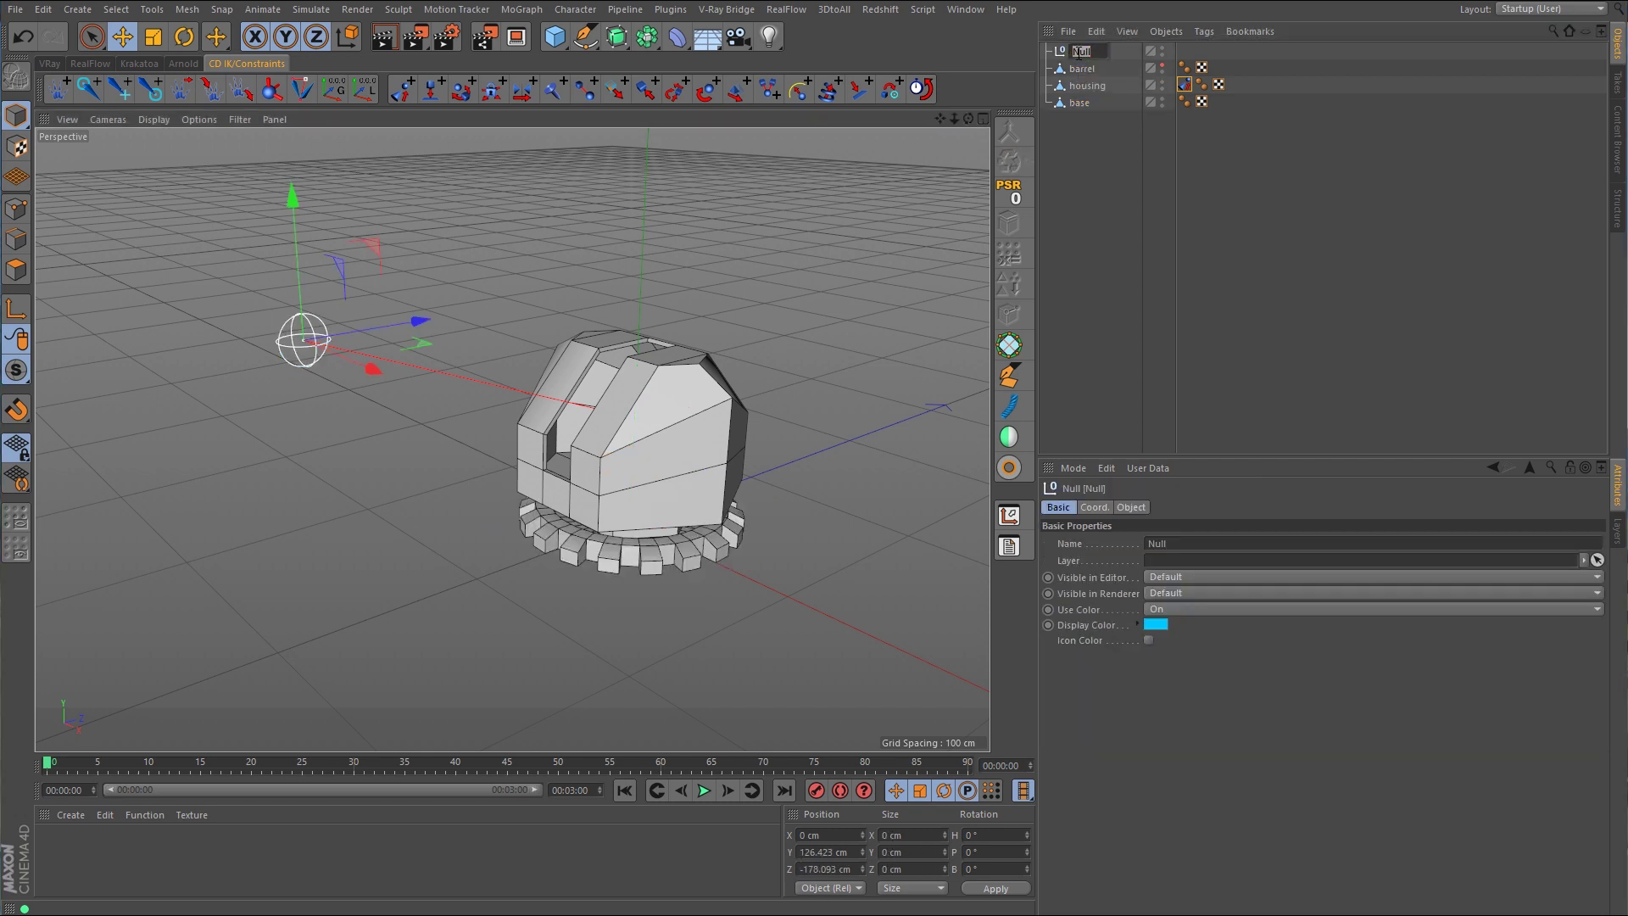
text(controller)
key(Return)
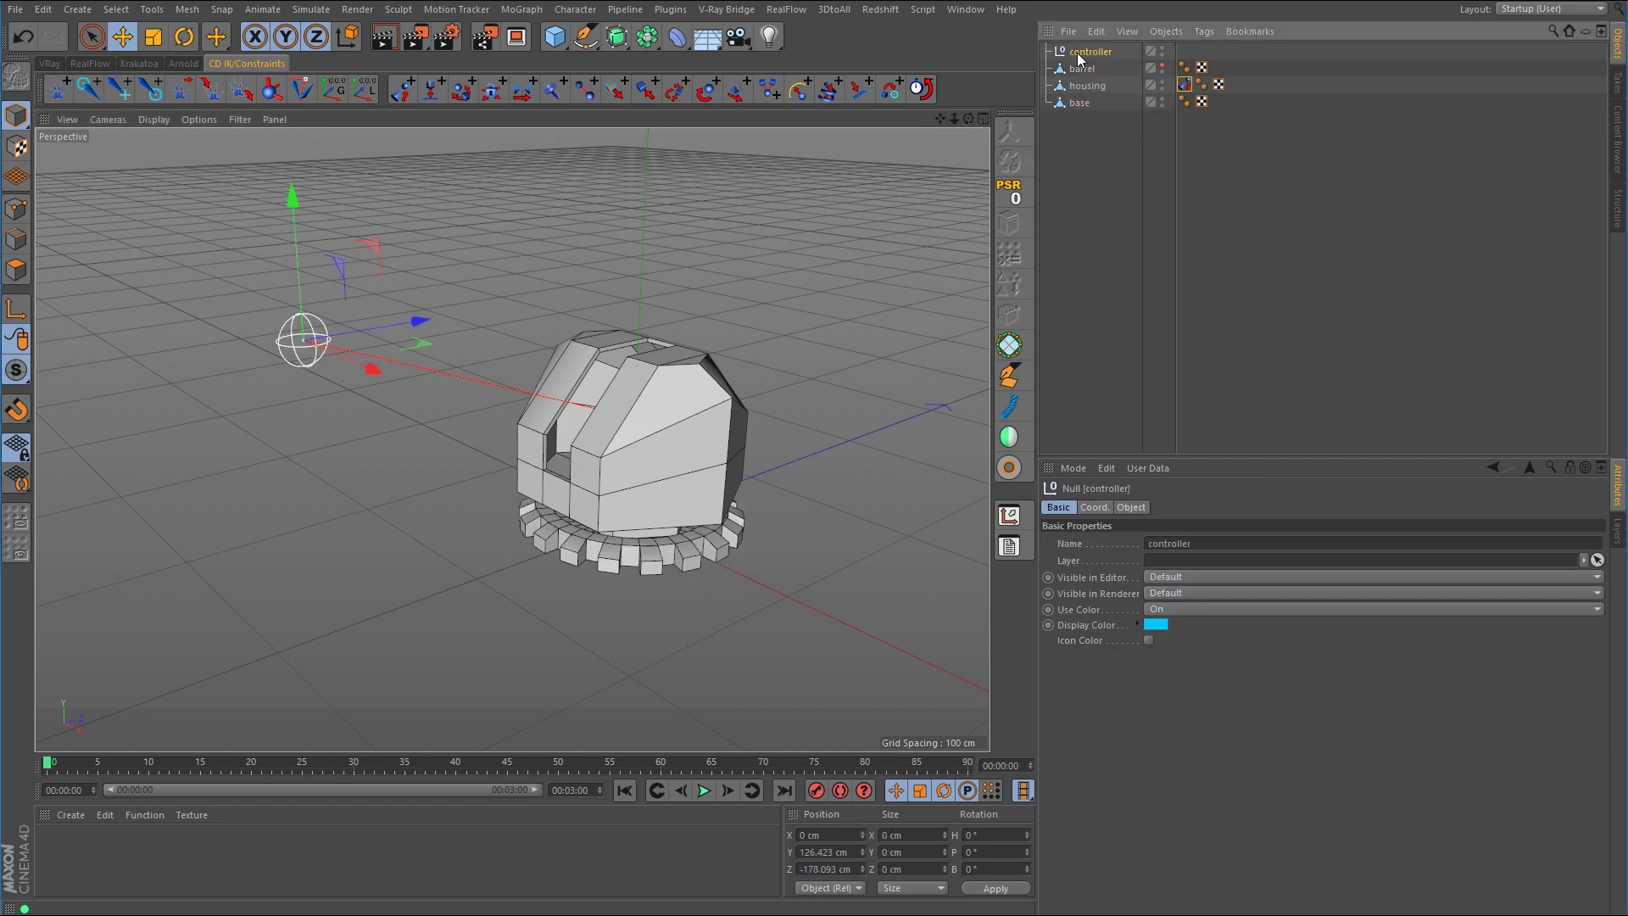
Try moving the controller around the turret to test the housing's aim constraint, and restore its position.
alt+drag(405, 532, 645, 650)
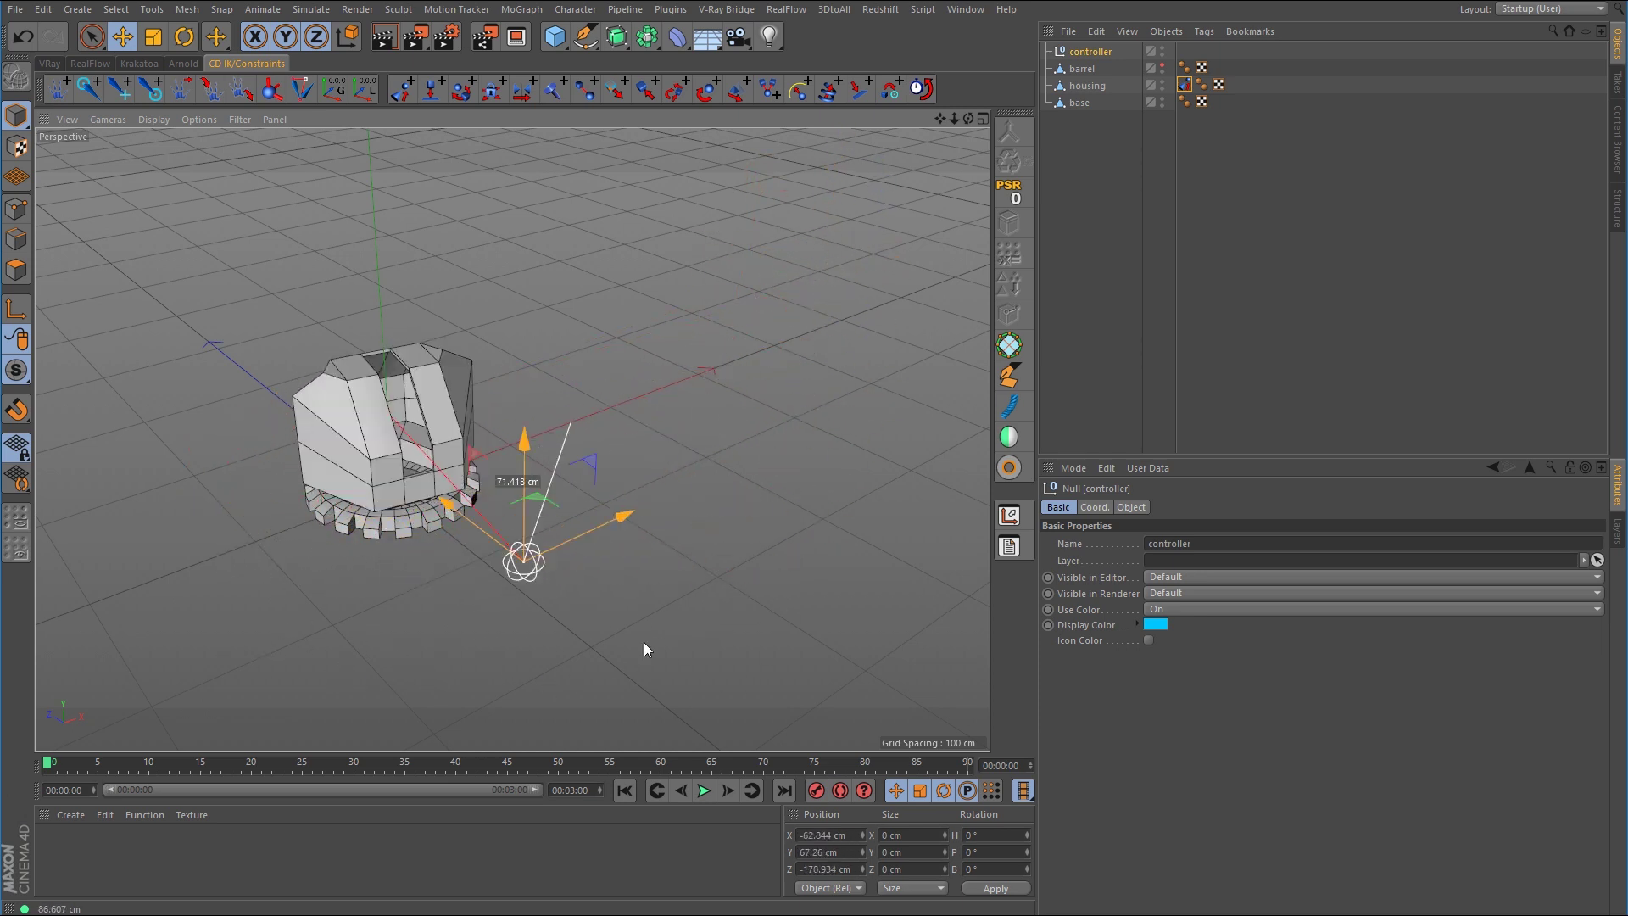
key(ctrl+z)
key(ctrl+z)
key(ctrl+z)
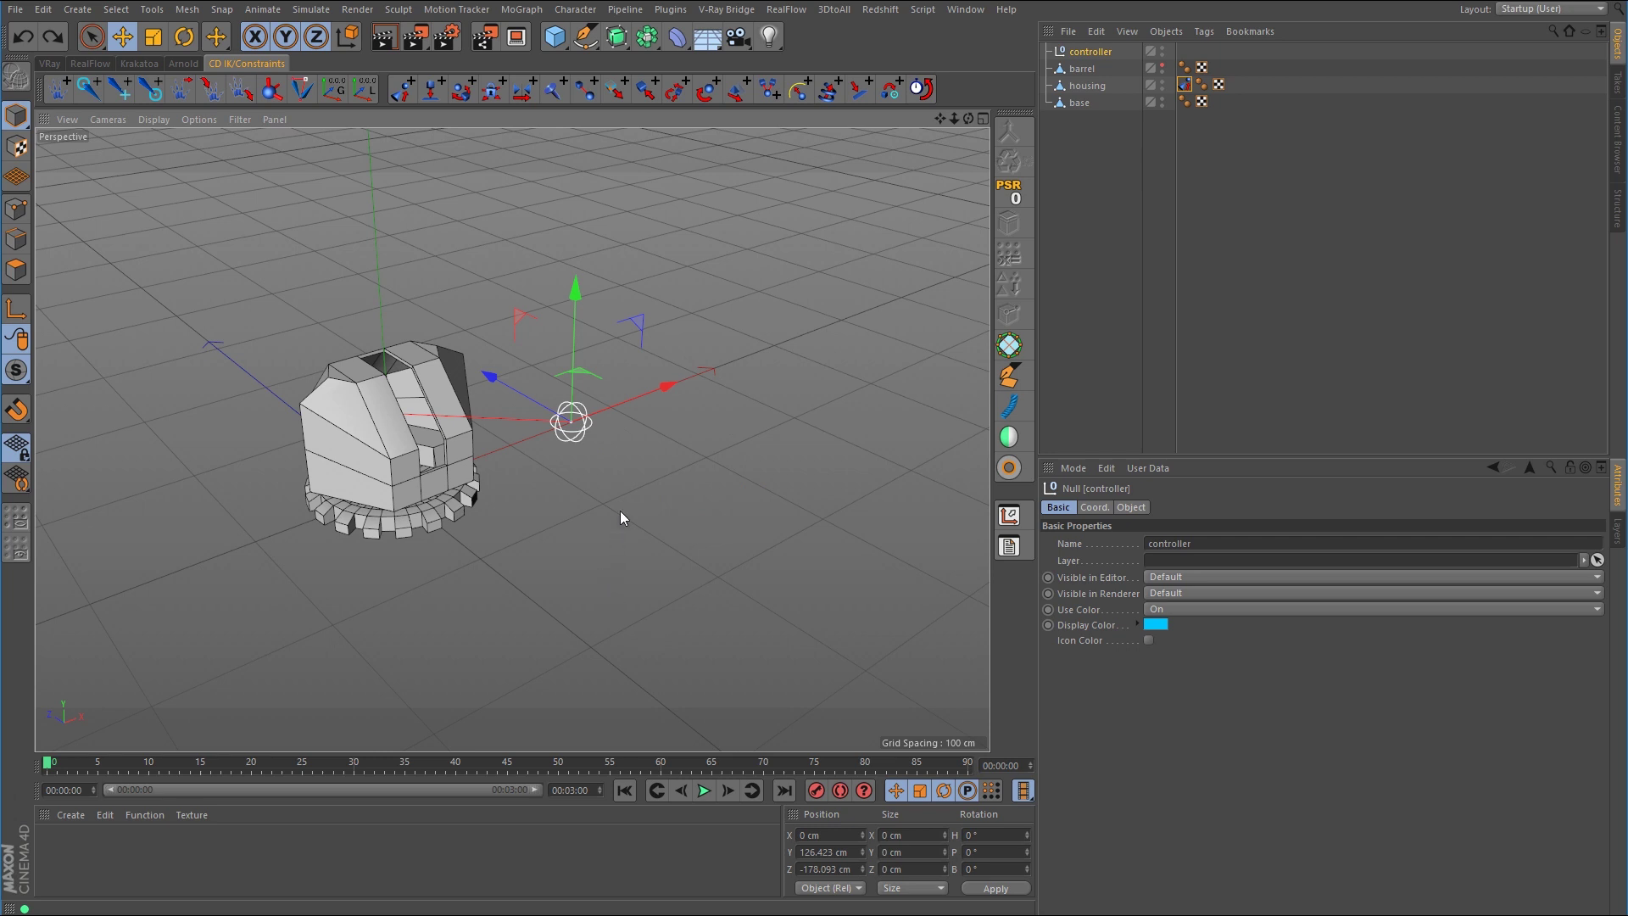
key(ctrl+z)
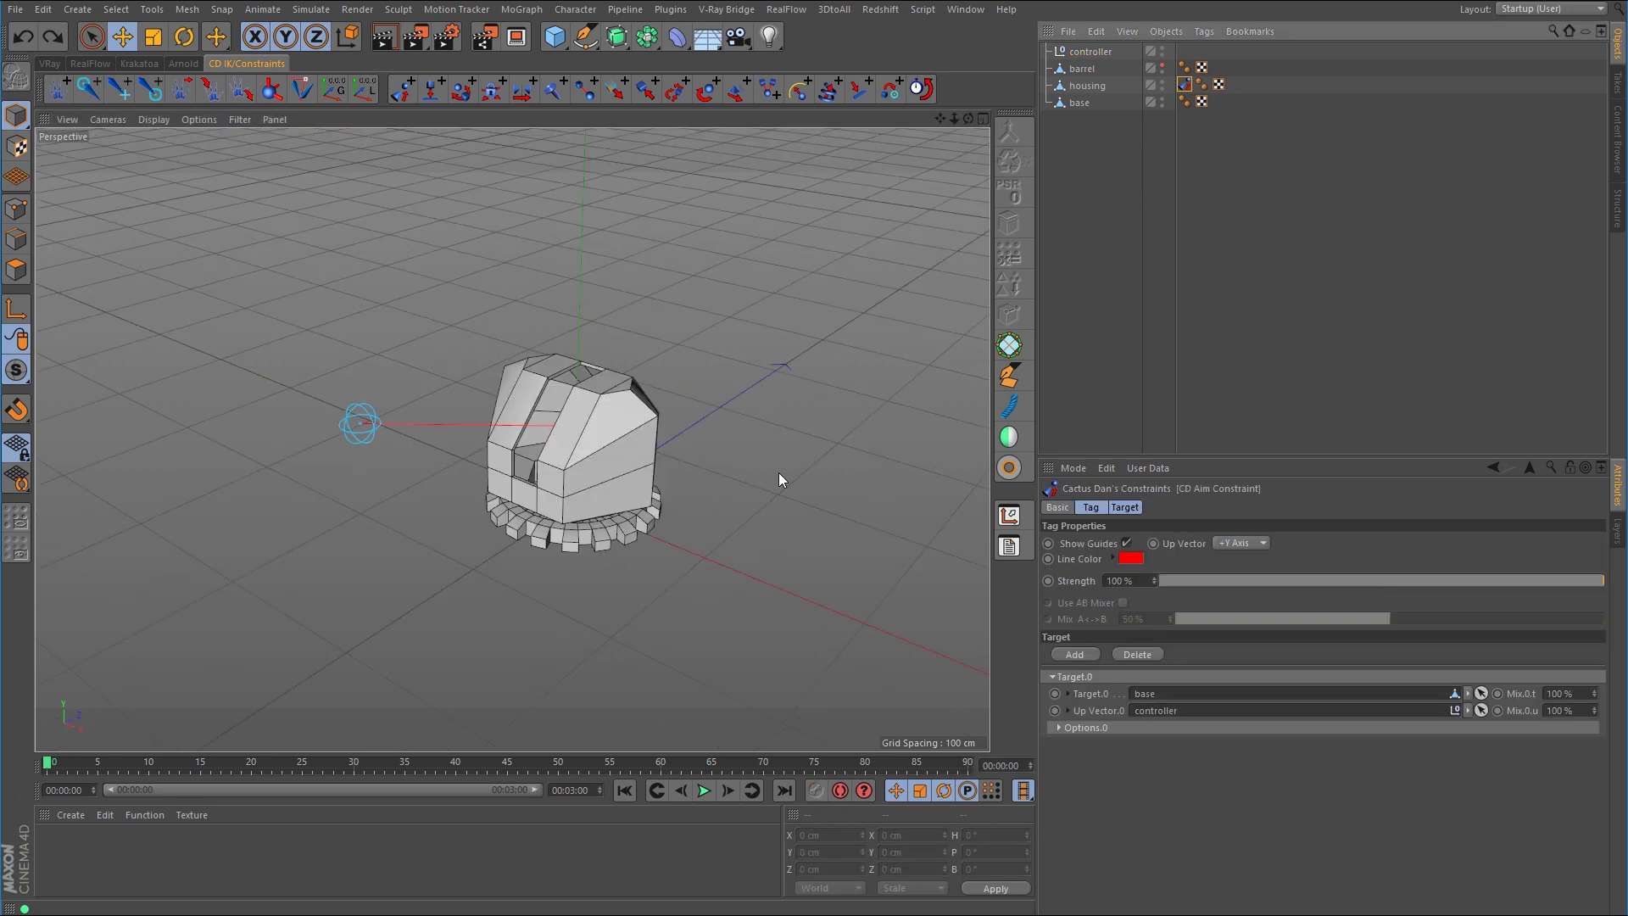
Replace the housing's CD aim constraint with a standard Constraint tag whose Aim constraint targets the base along Z+.
click(1187, 85)
key(Delete)
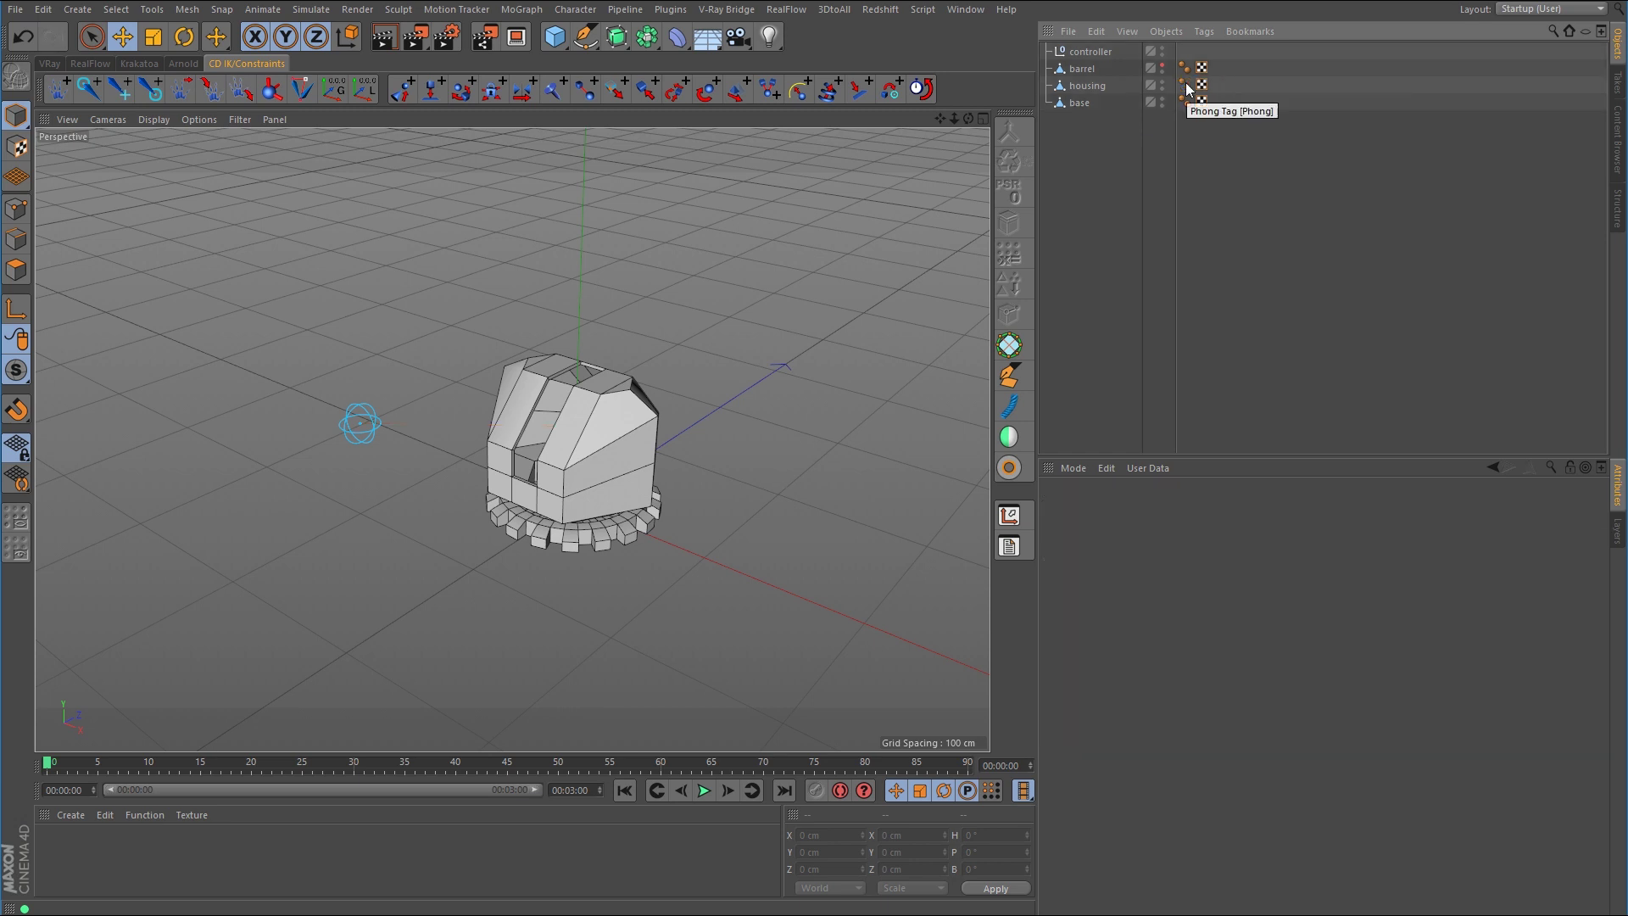
right_click(1089, 88)
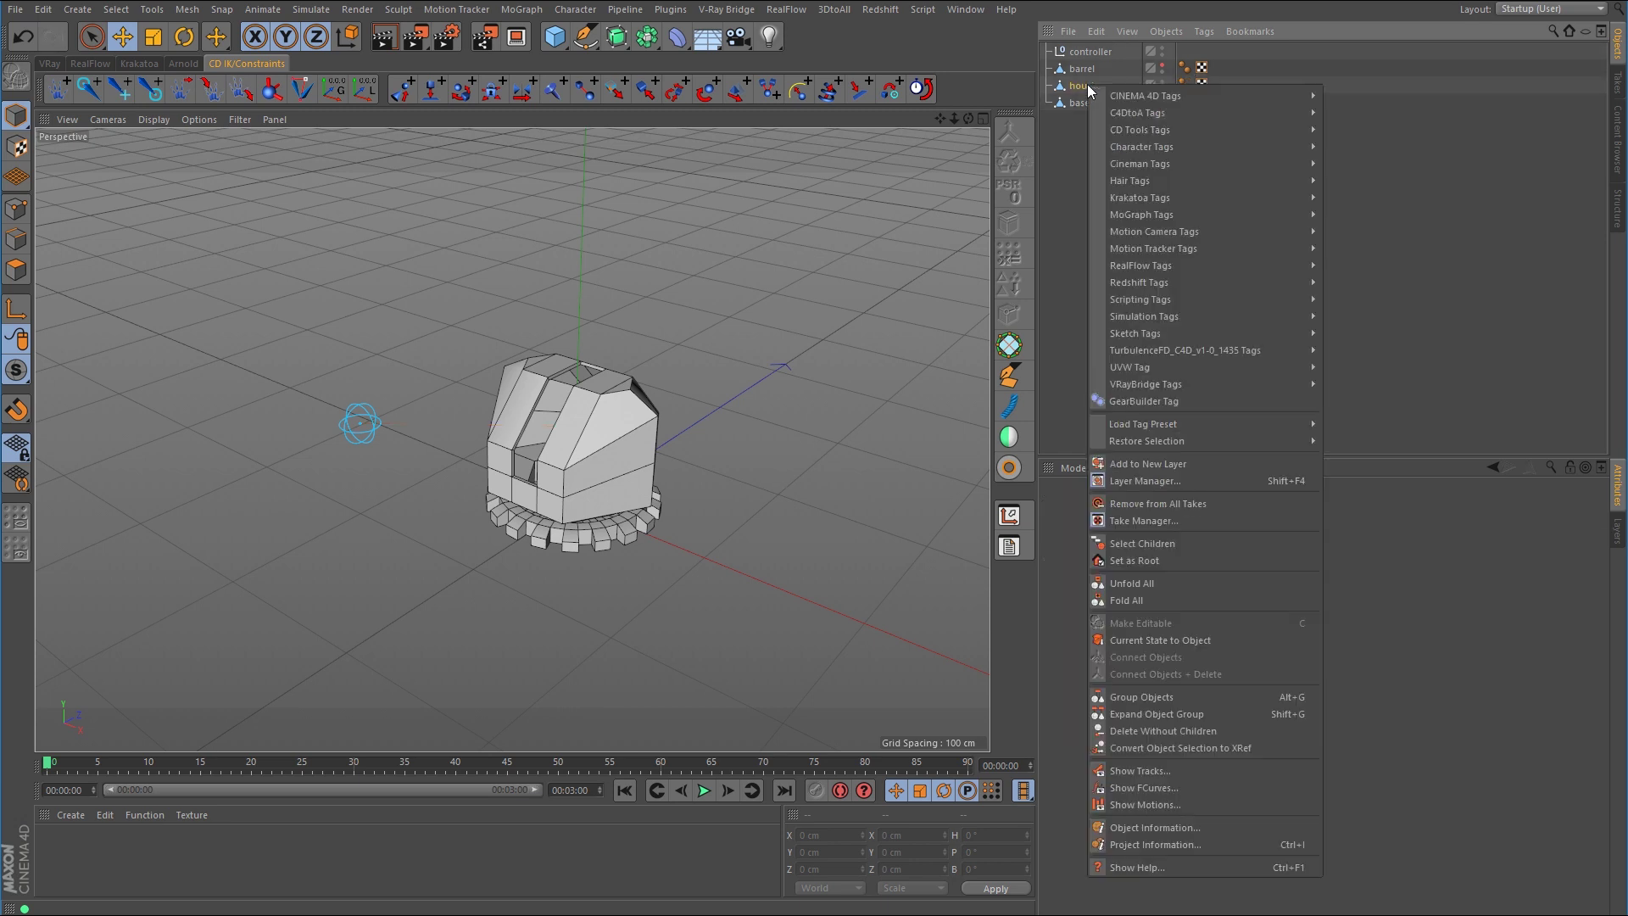
mouse_move(1158, 150)
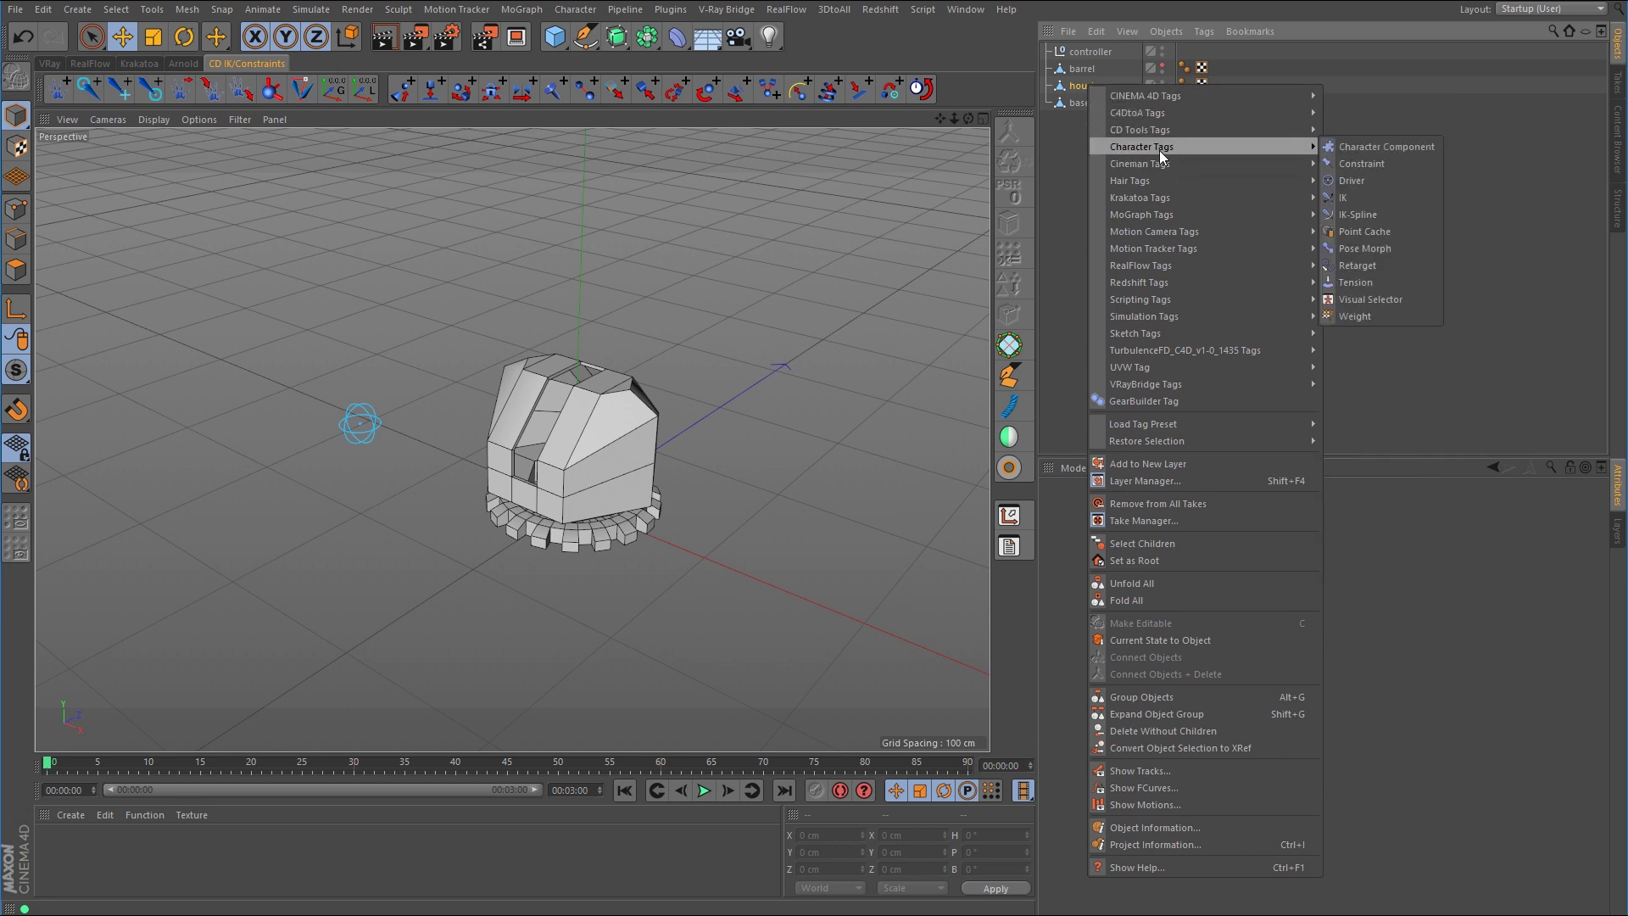
click(1354, 163)
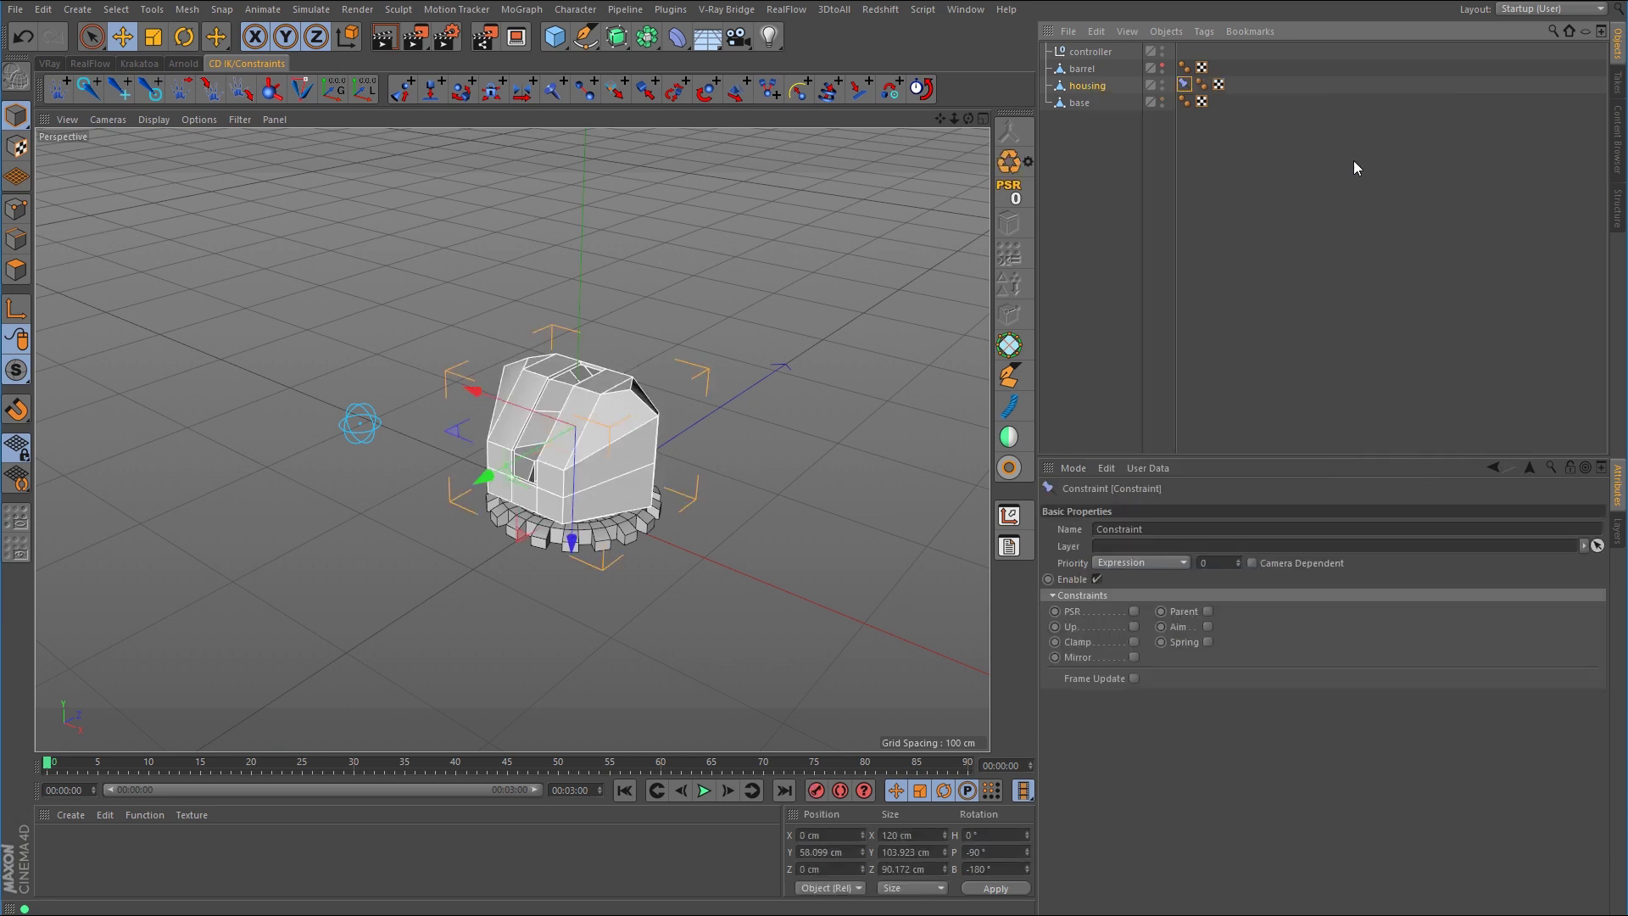
click(1207, 627)
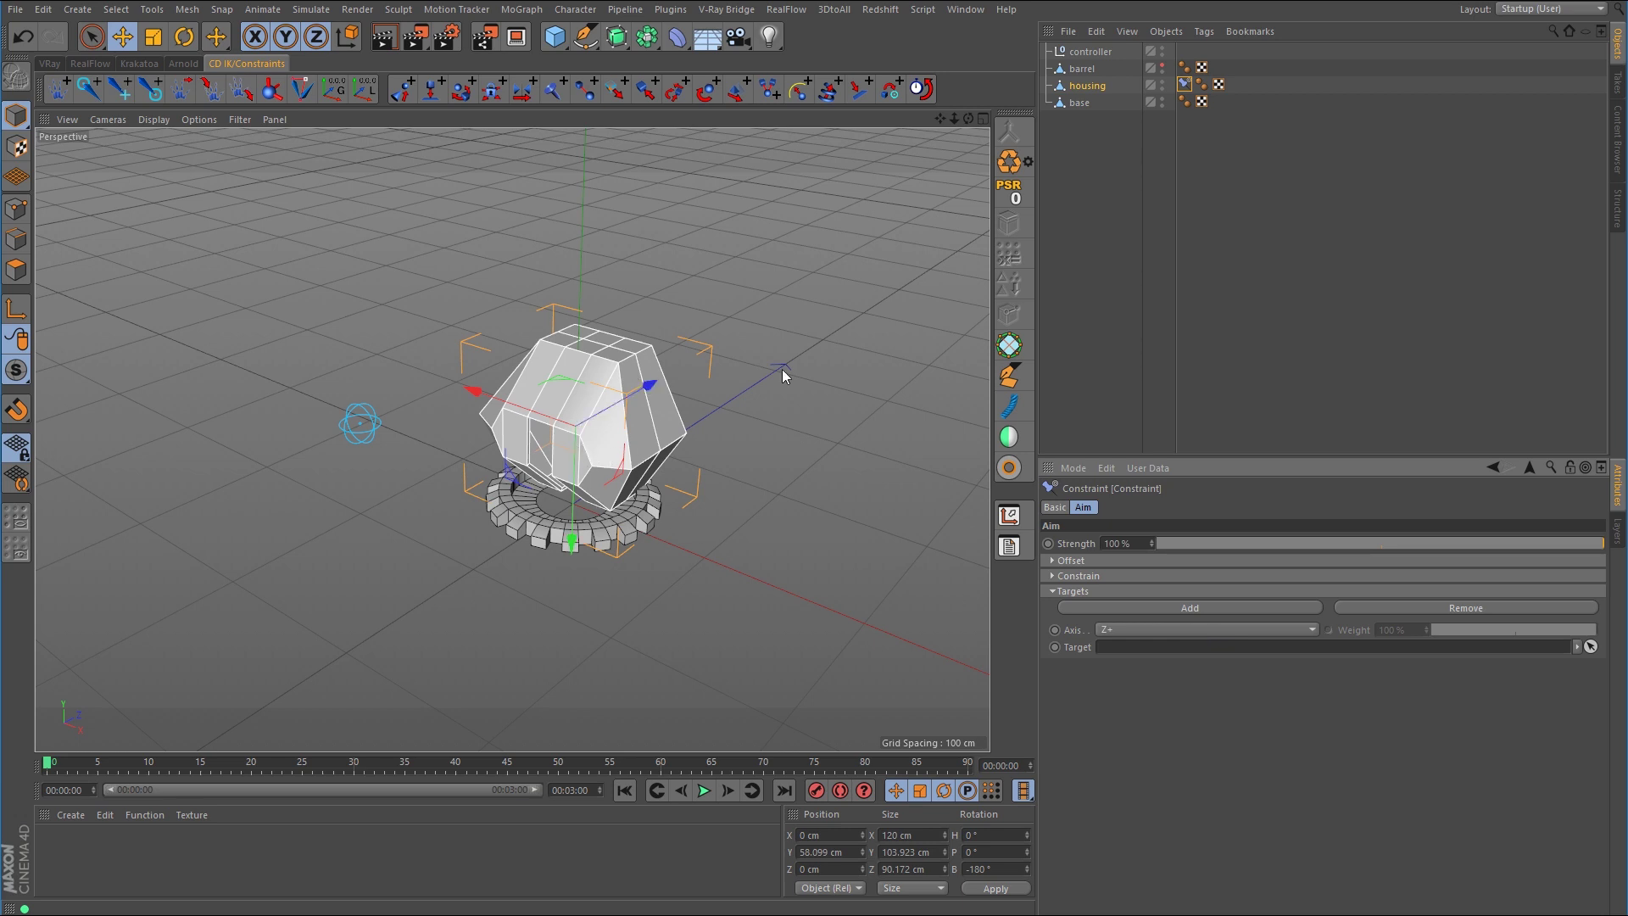
drag(1083, 108, 1150, 649)
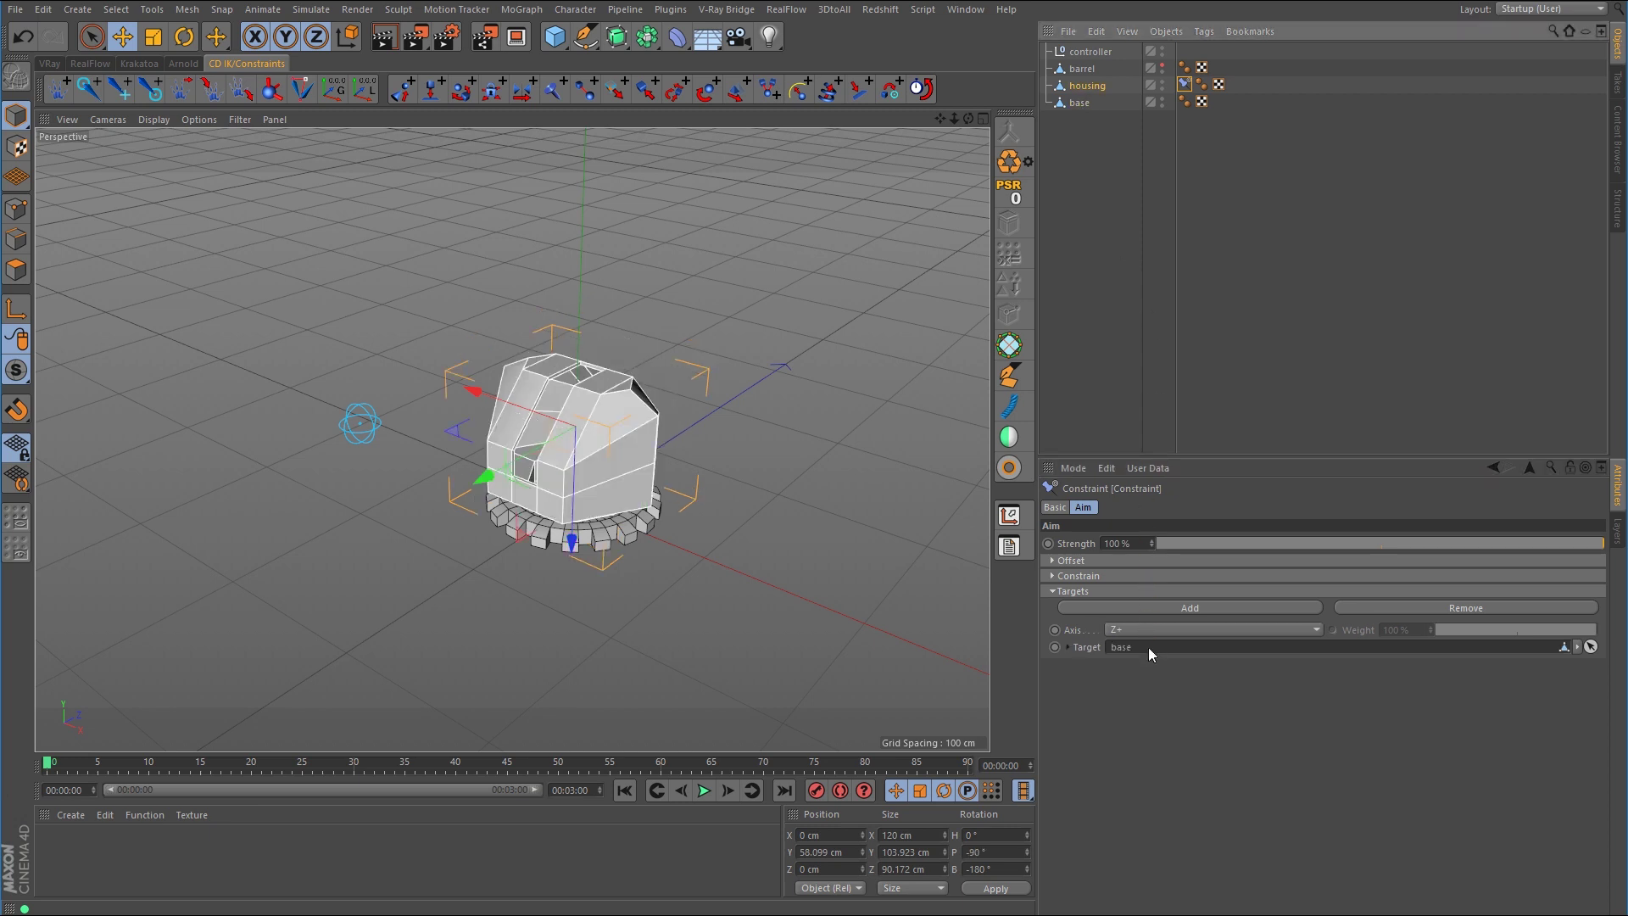
Enable the Up constraint in the housing's Constraint tag and assign the controller as its target.
click(1054, 507)
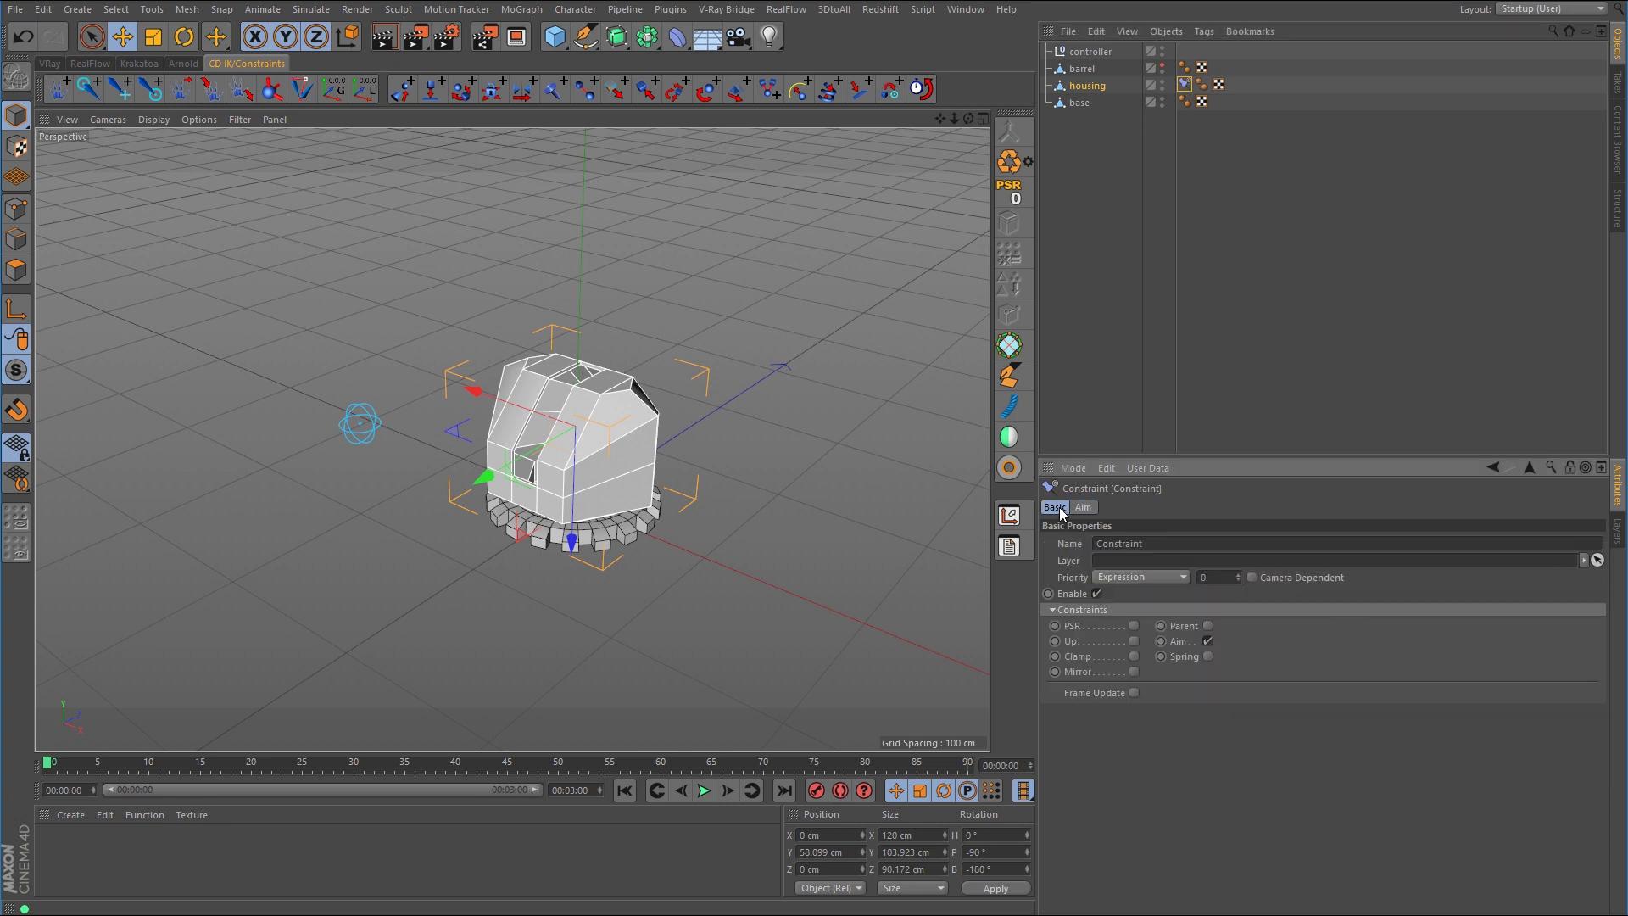
click(1136, 642)
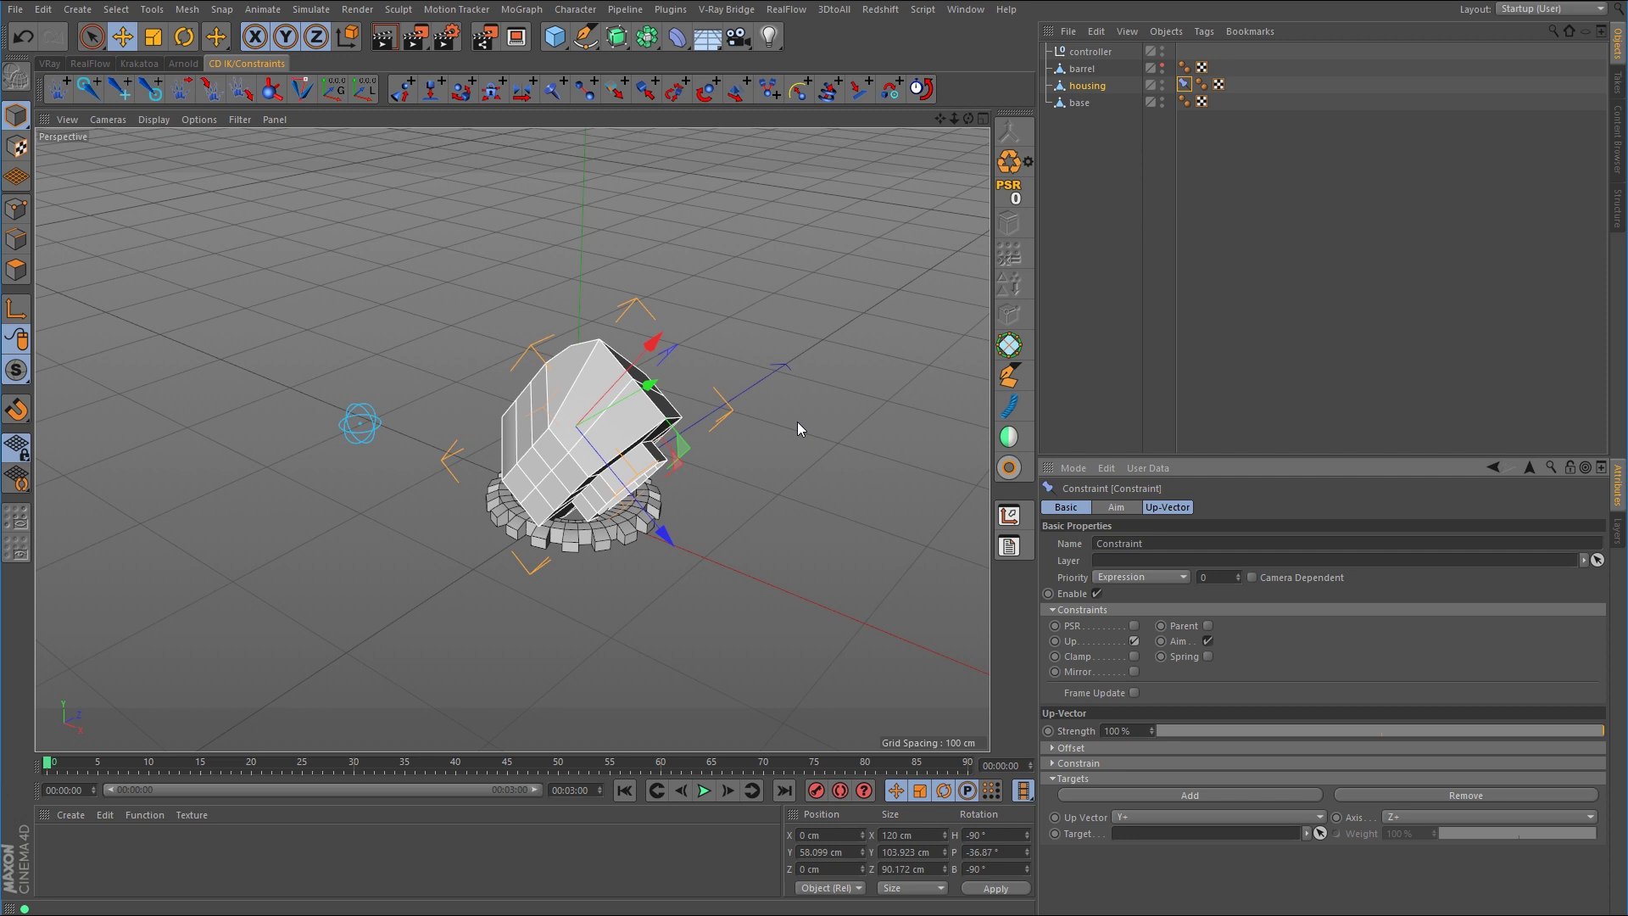
drag(1110, 52, 1196, 836)
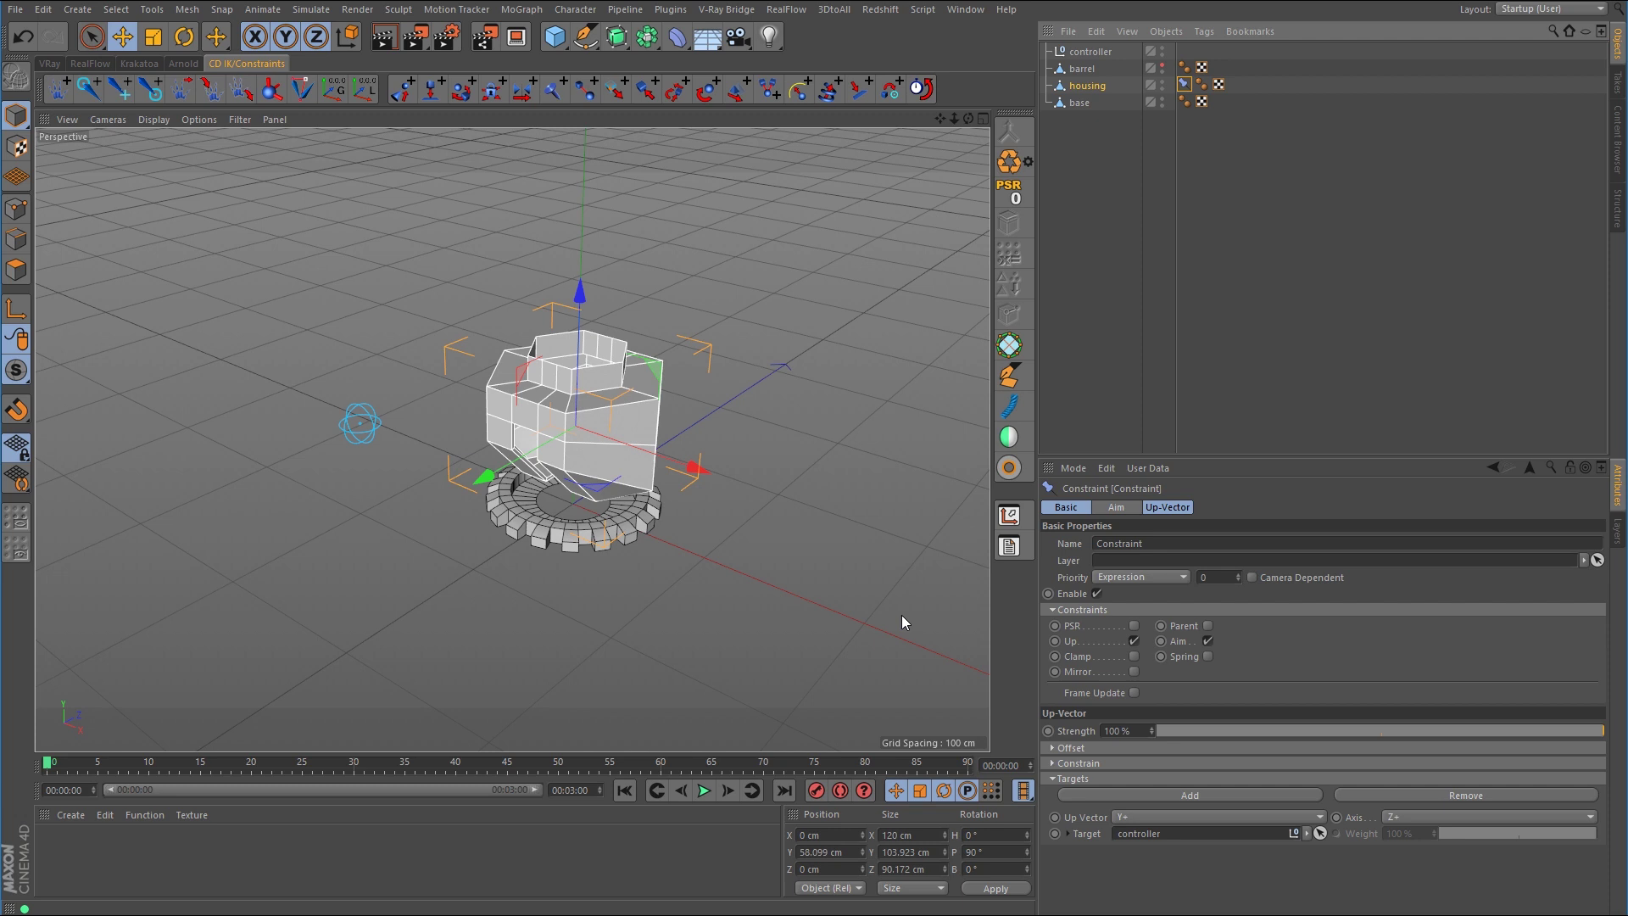
Test the standard constraints with timeline playback and by moving the controller along X to about 12 cm.
click(67, 119)
click(89, 321)
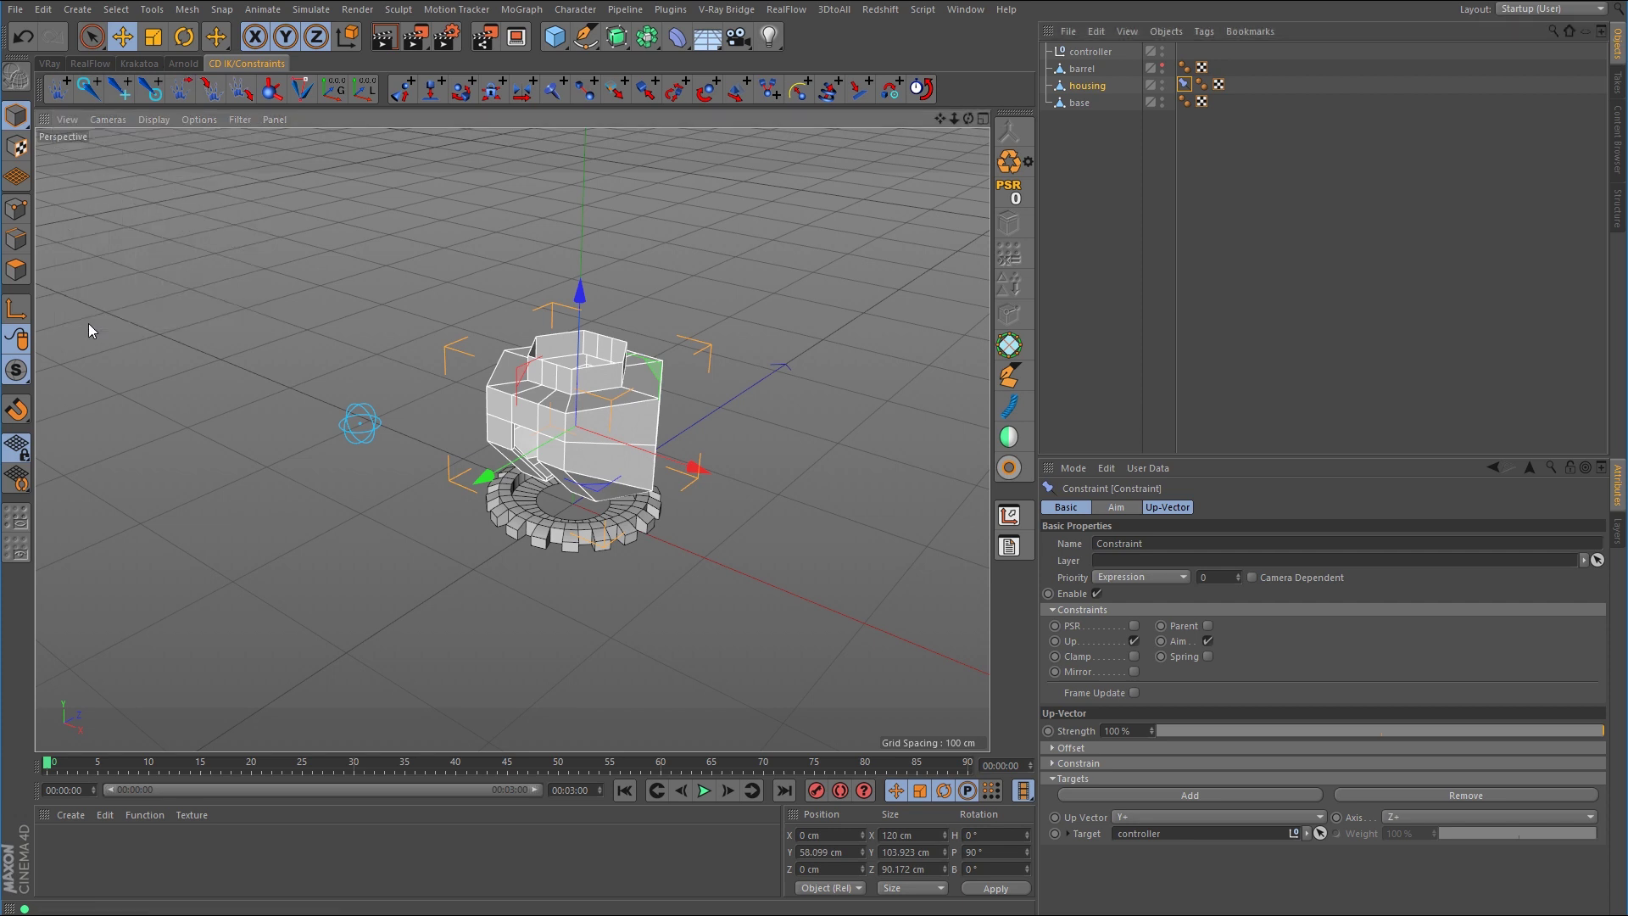
click(704, 791)
click(704, 791)
click(624, 791)
click(1090, 52)
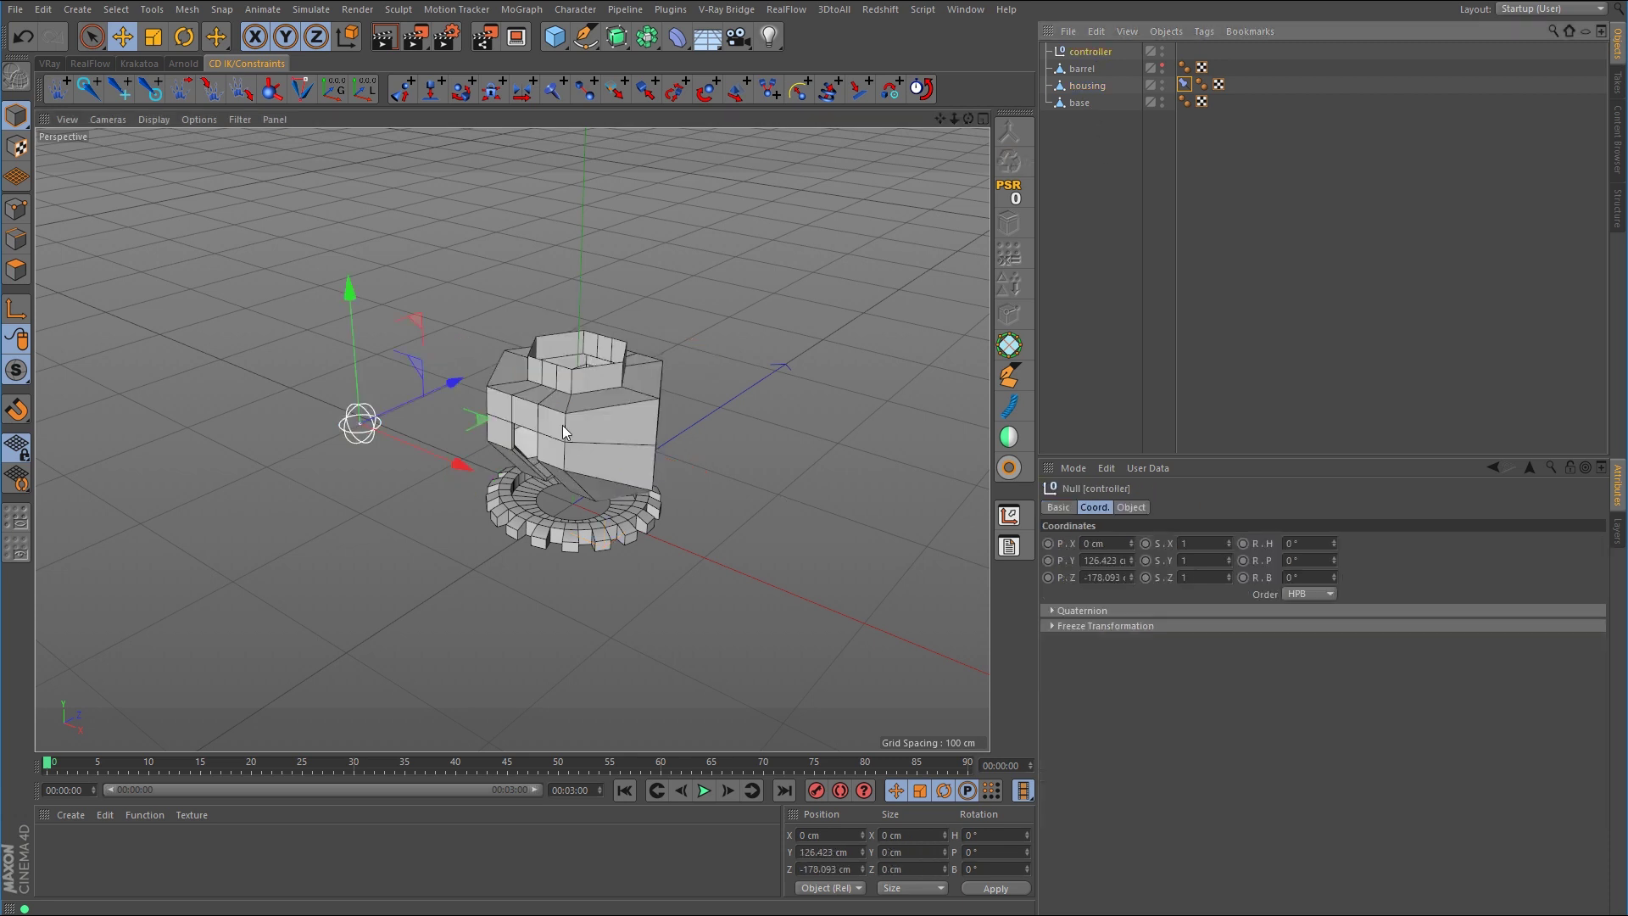
mouse_move(466, 466)
mouse_down()
mouse_move(400, 445)
mouse_move(490, 475)
mouse_up()
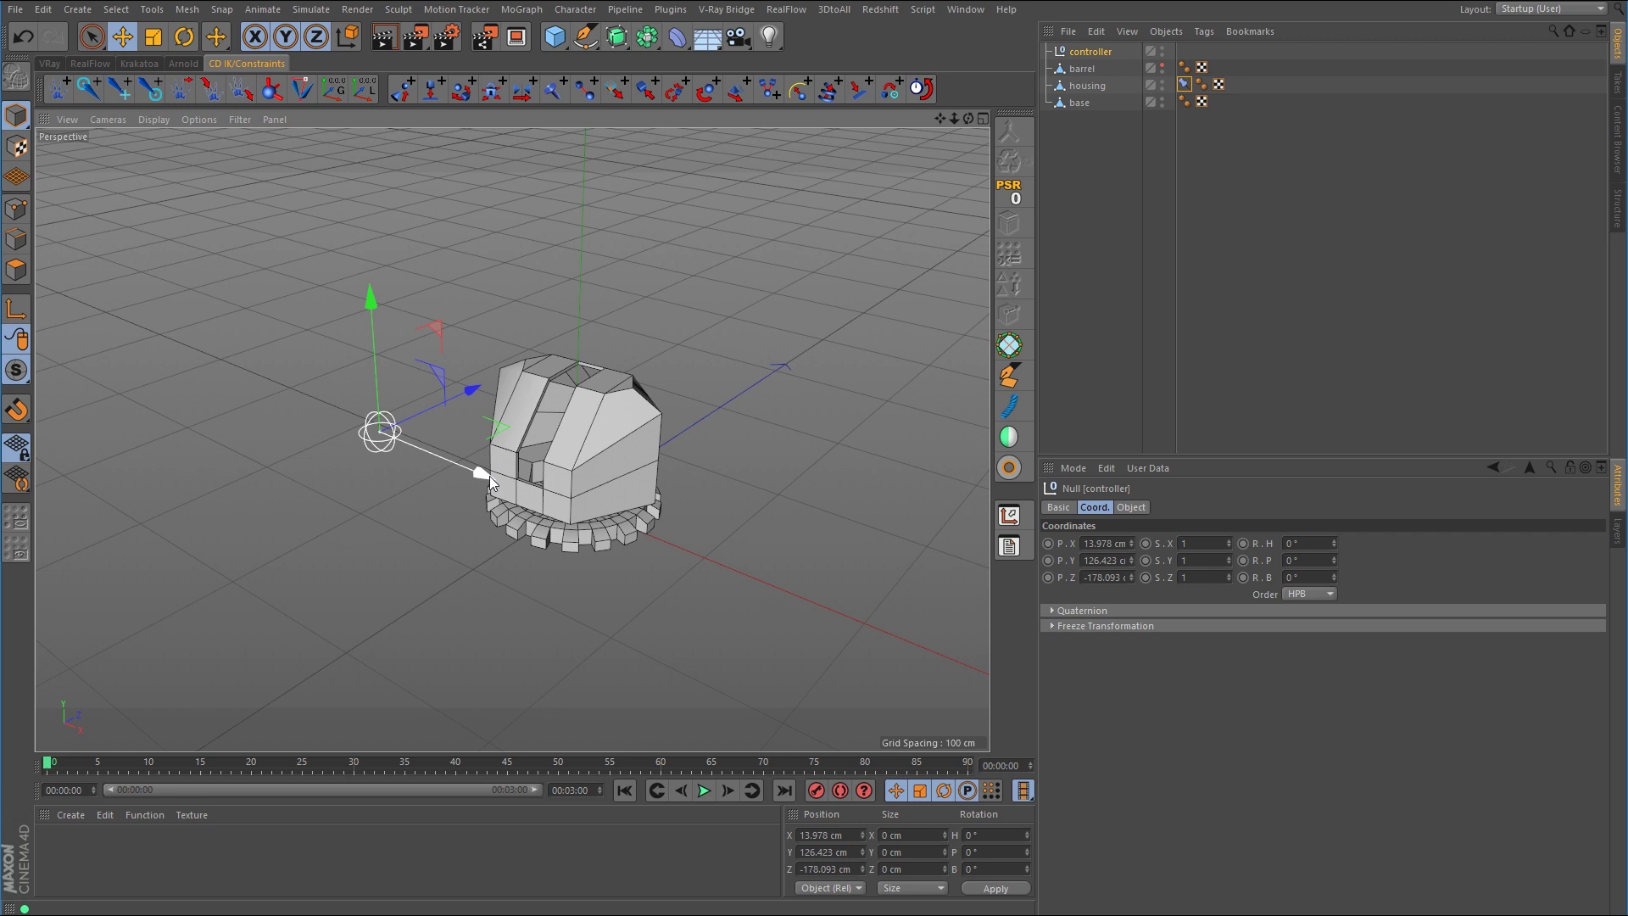
alt+drag(490, 476, 511, 427)
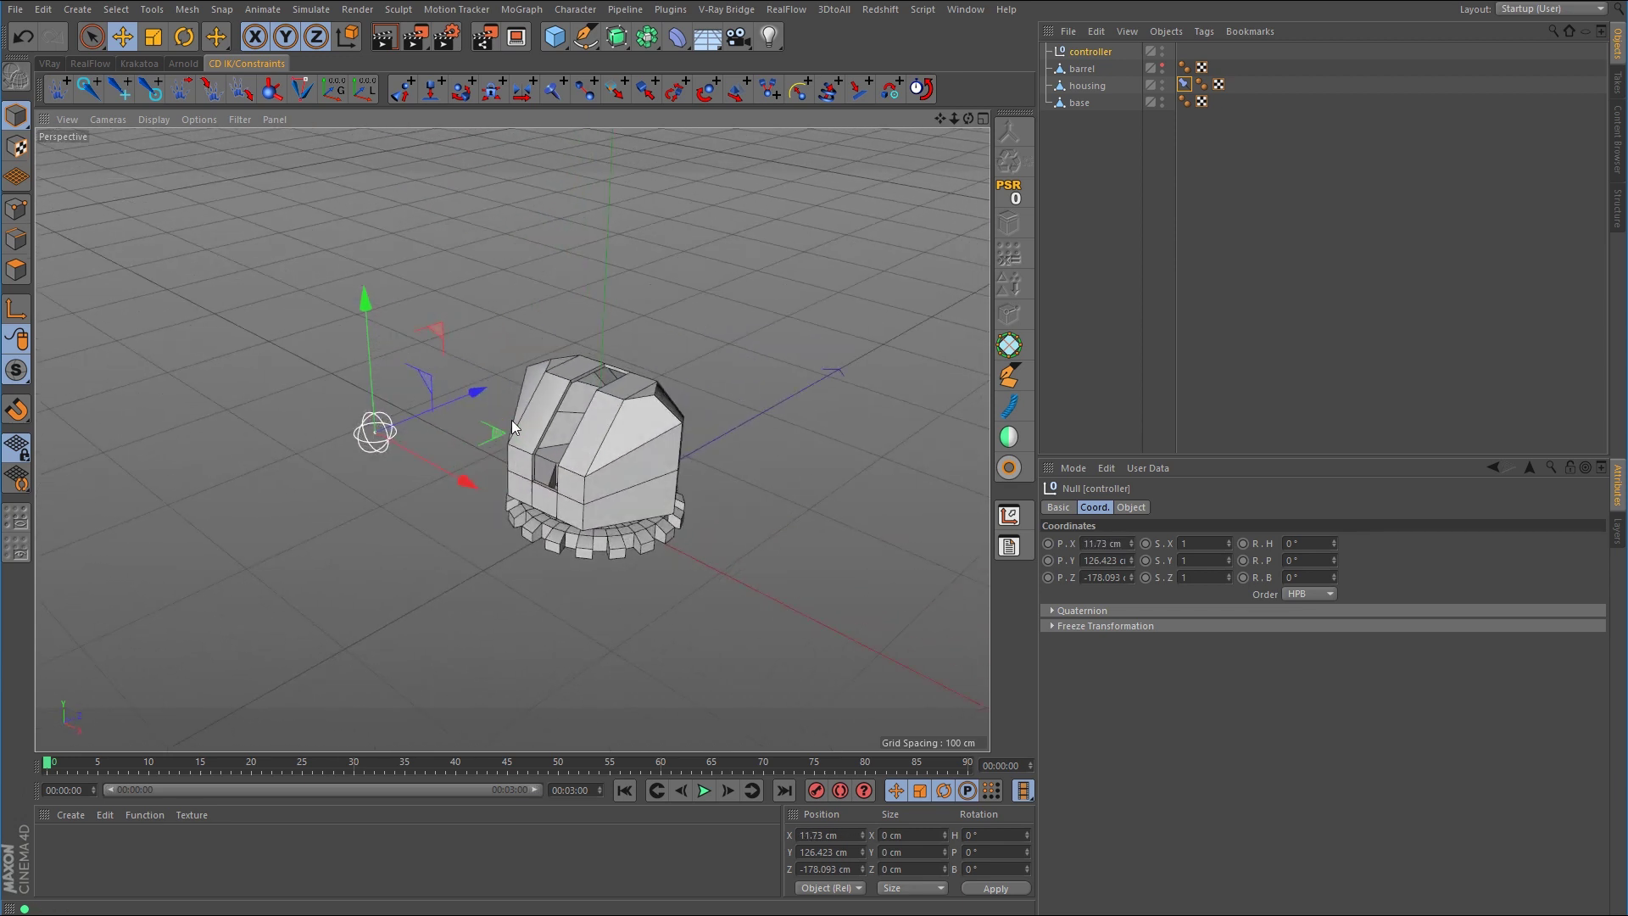
Undo the controller move and the standard Constraint tag until the housing's CD aim constraint is restored.
click(511, 420)
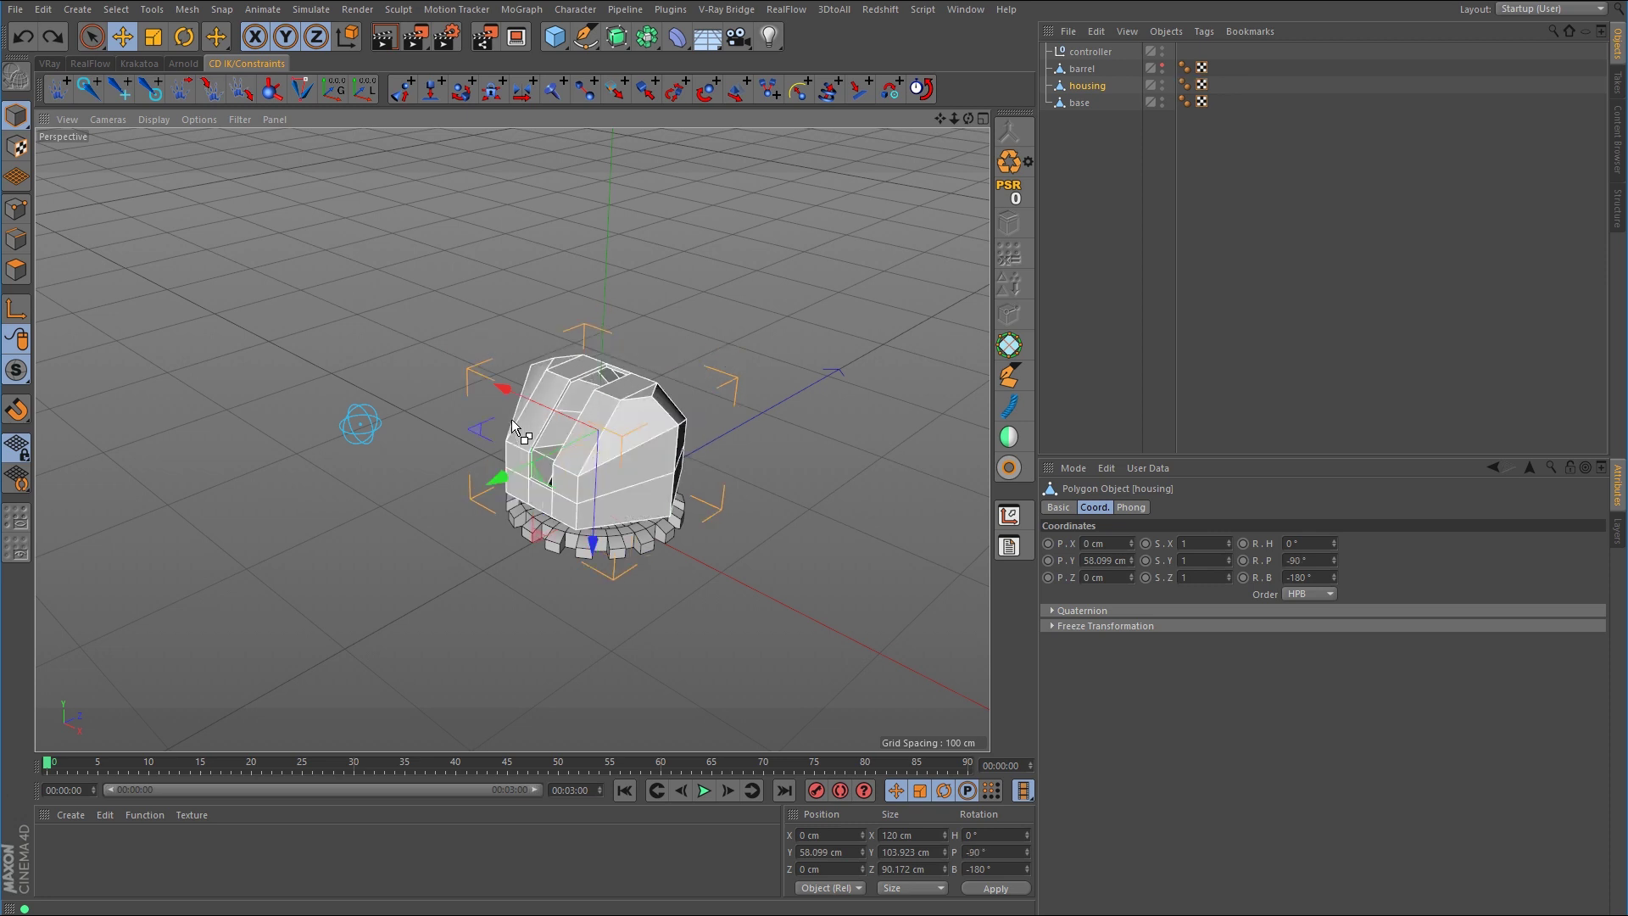
key(ctrl+z)
key(ctrl+z)
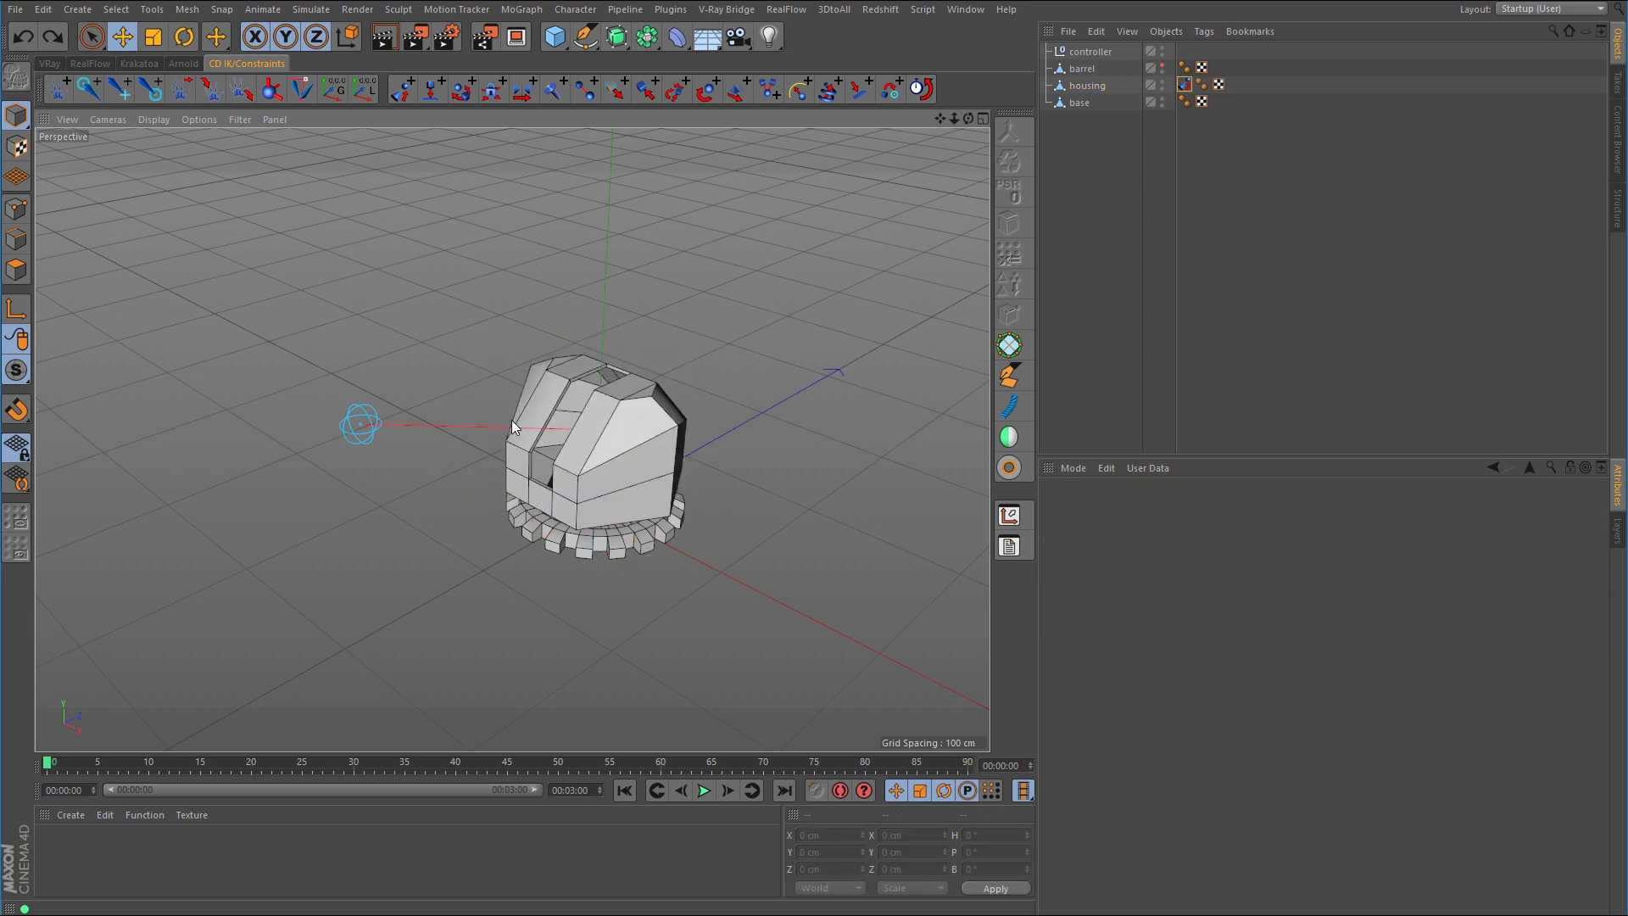
Show the barrel again, select it and display it in a maximized Right view.
click(1163, 65)
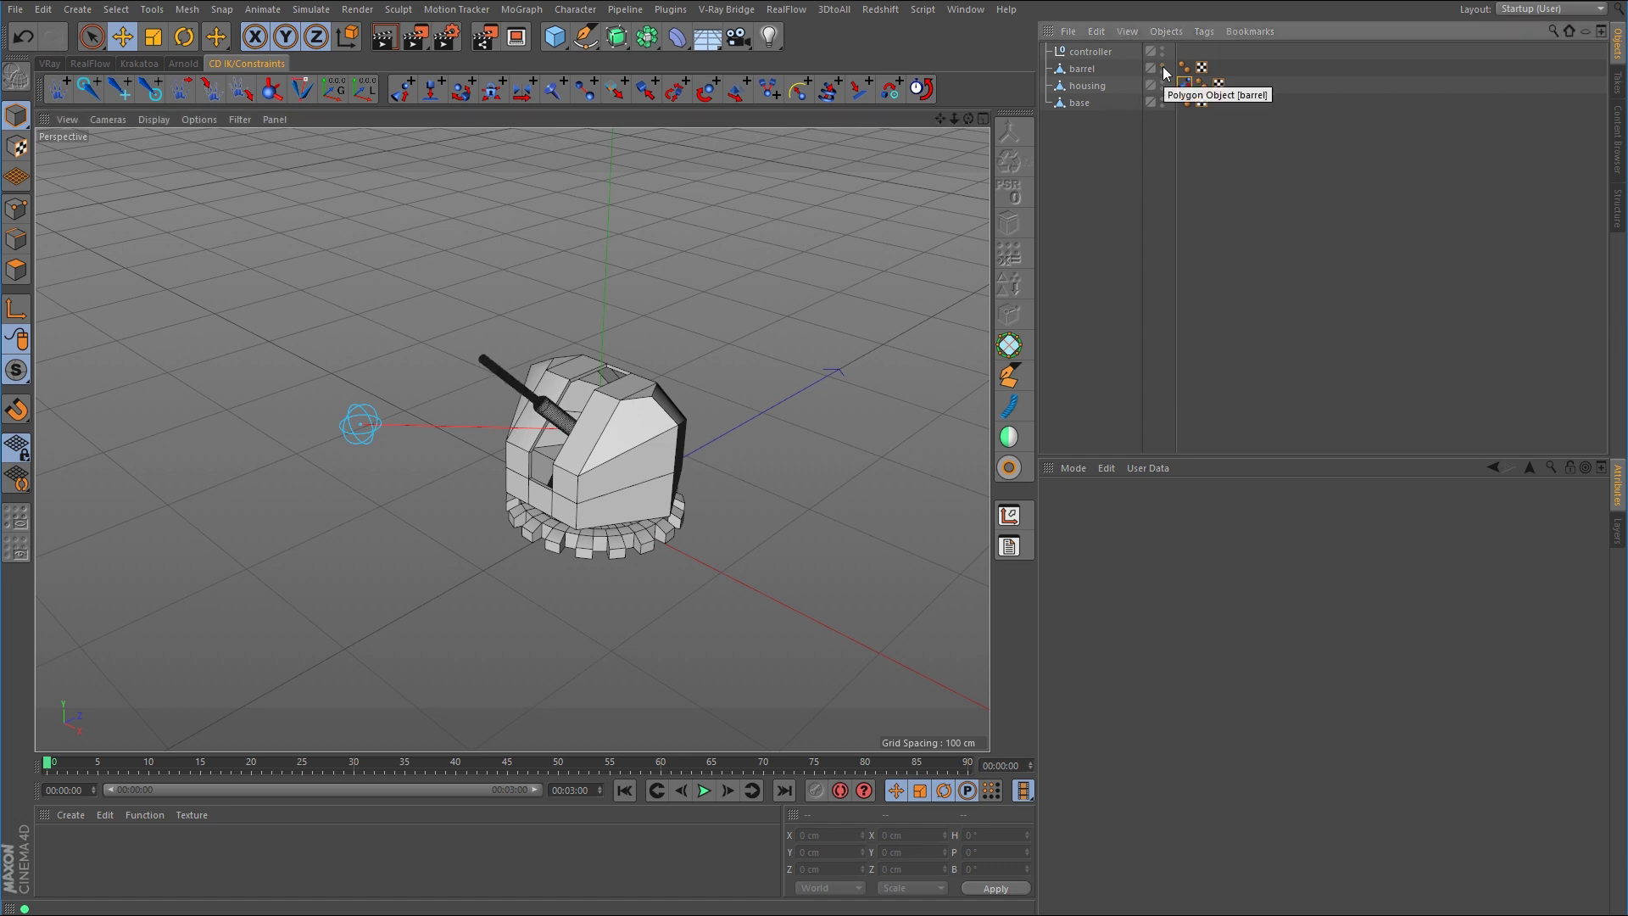
click(1083, 69)
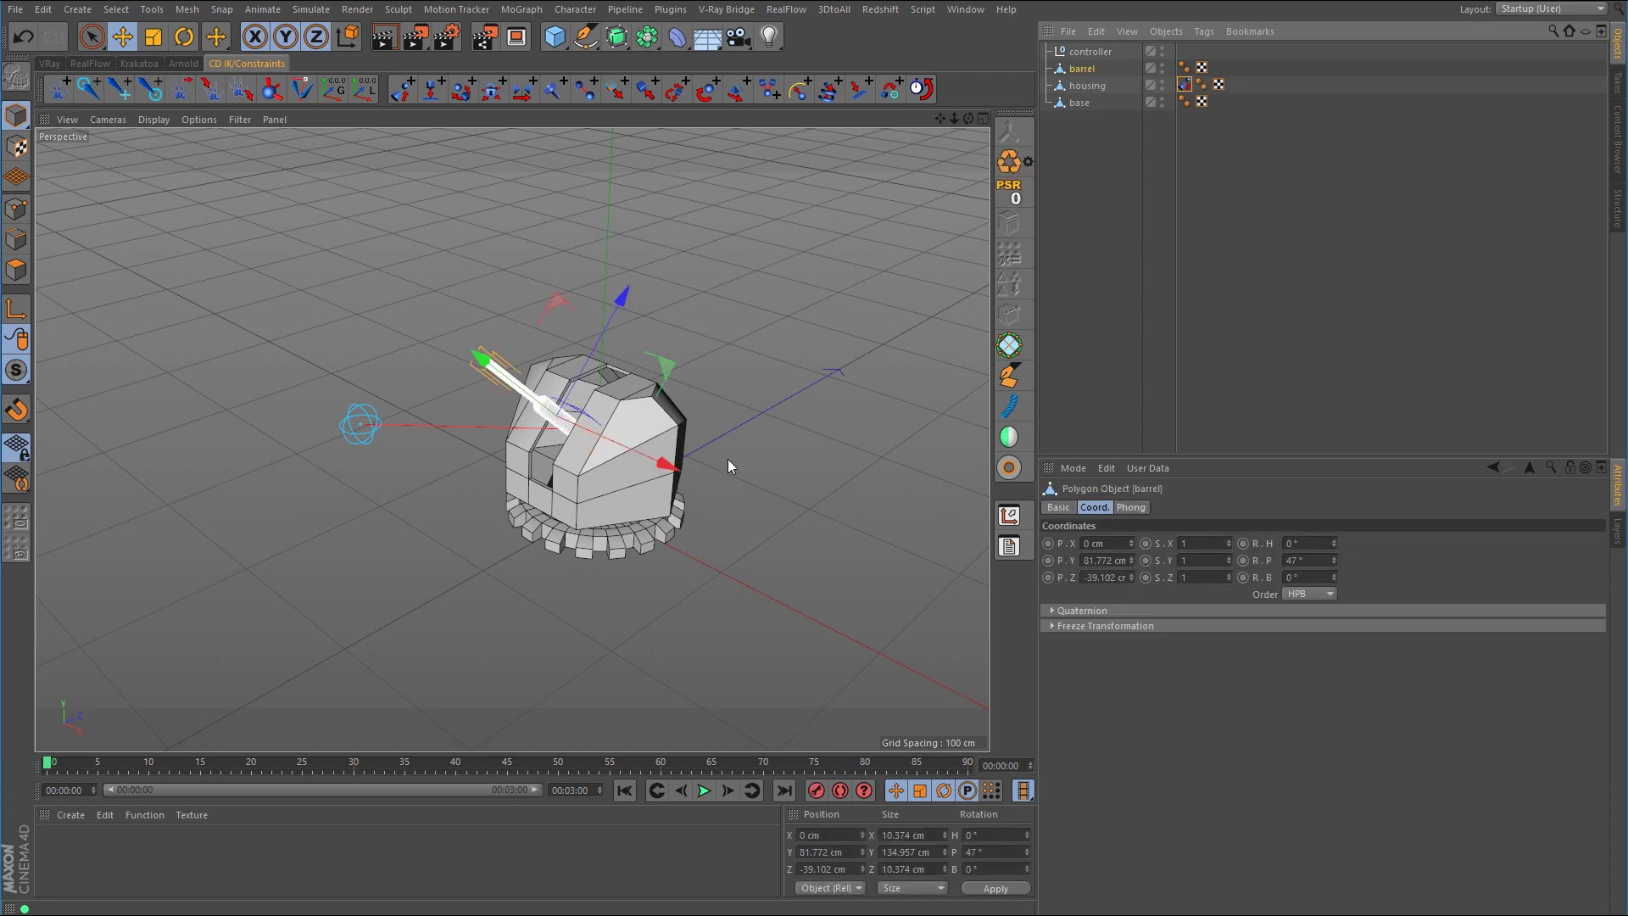
middle_click(746, 501)
middle_click(403, 518)
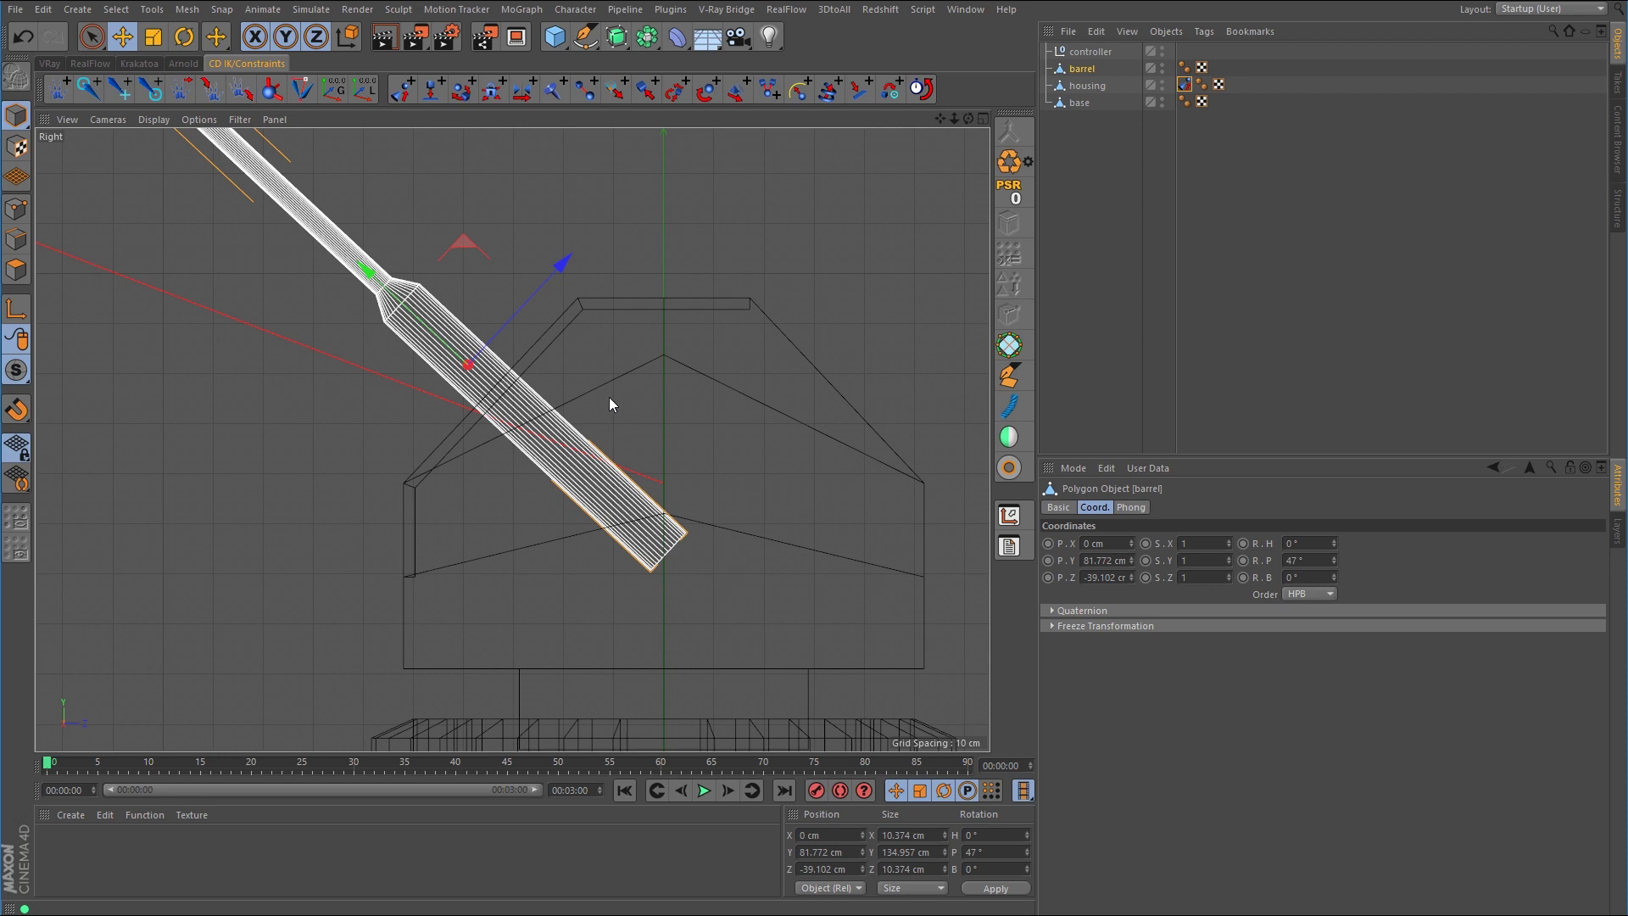
Set the barrel's pitch to 55° and move its axis point back along the barrel to Y 62.271 cm, Z -11.252 cm.
scroll(629, 392, down, 2)
scroll(607, 365, down, 2)
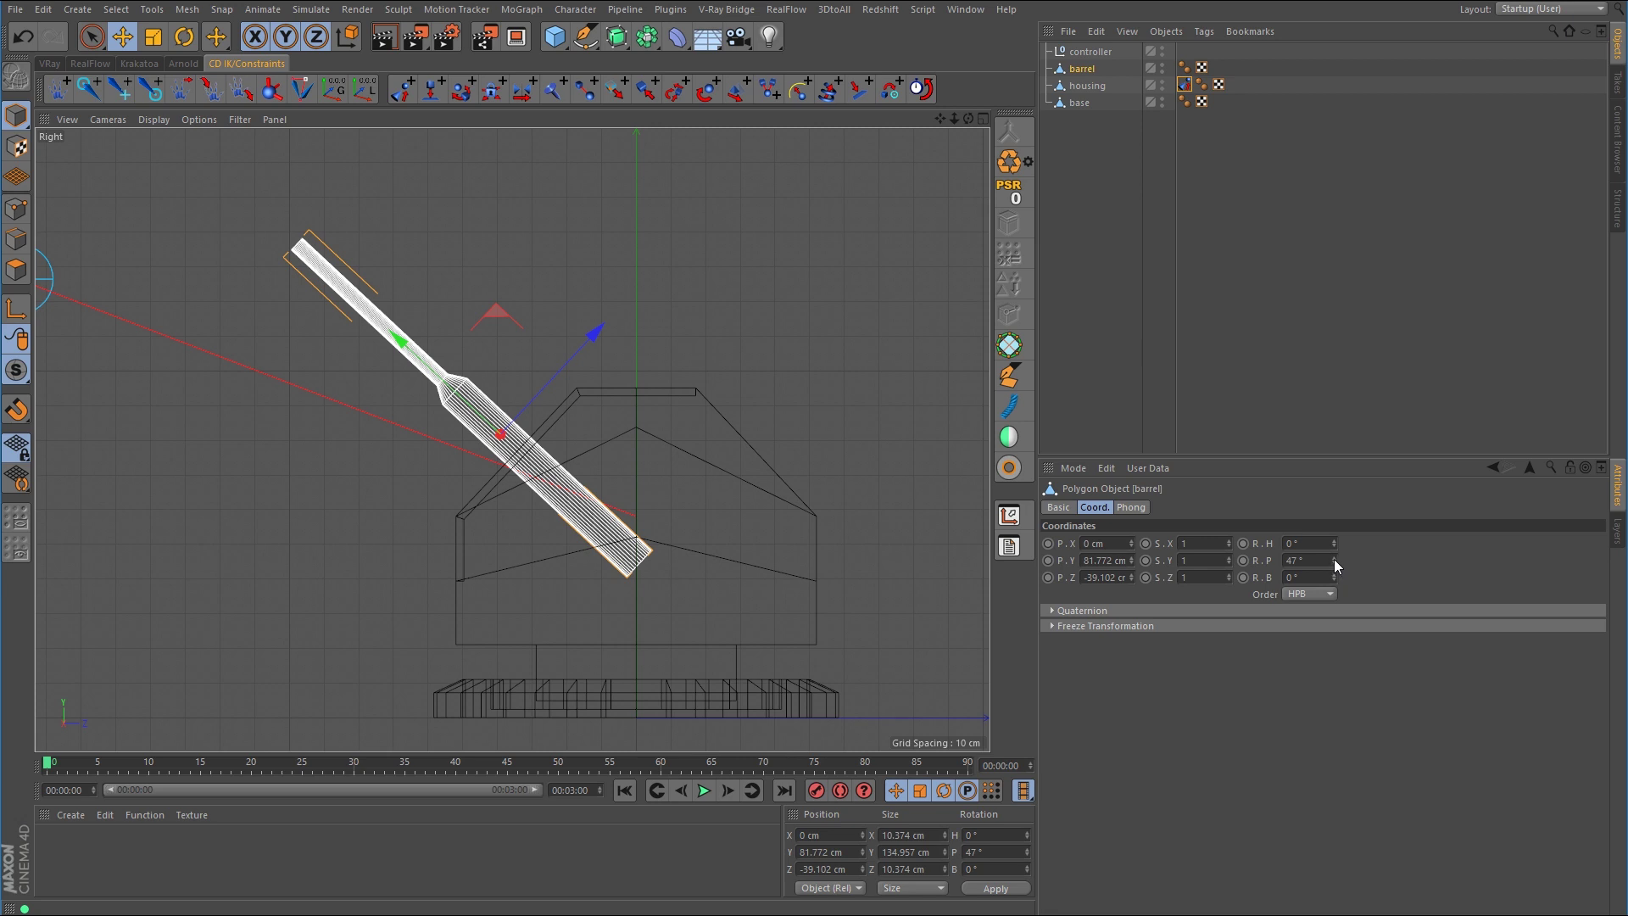
mouse_move(1334, 560)
mouse_down()
mouse_move(1334, 534)
mouse_move(1334, 578)
mouse_move(1335, 561)
mouse_up()
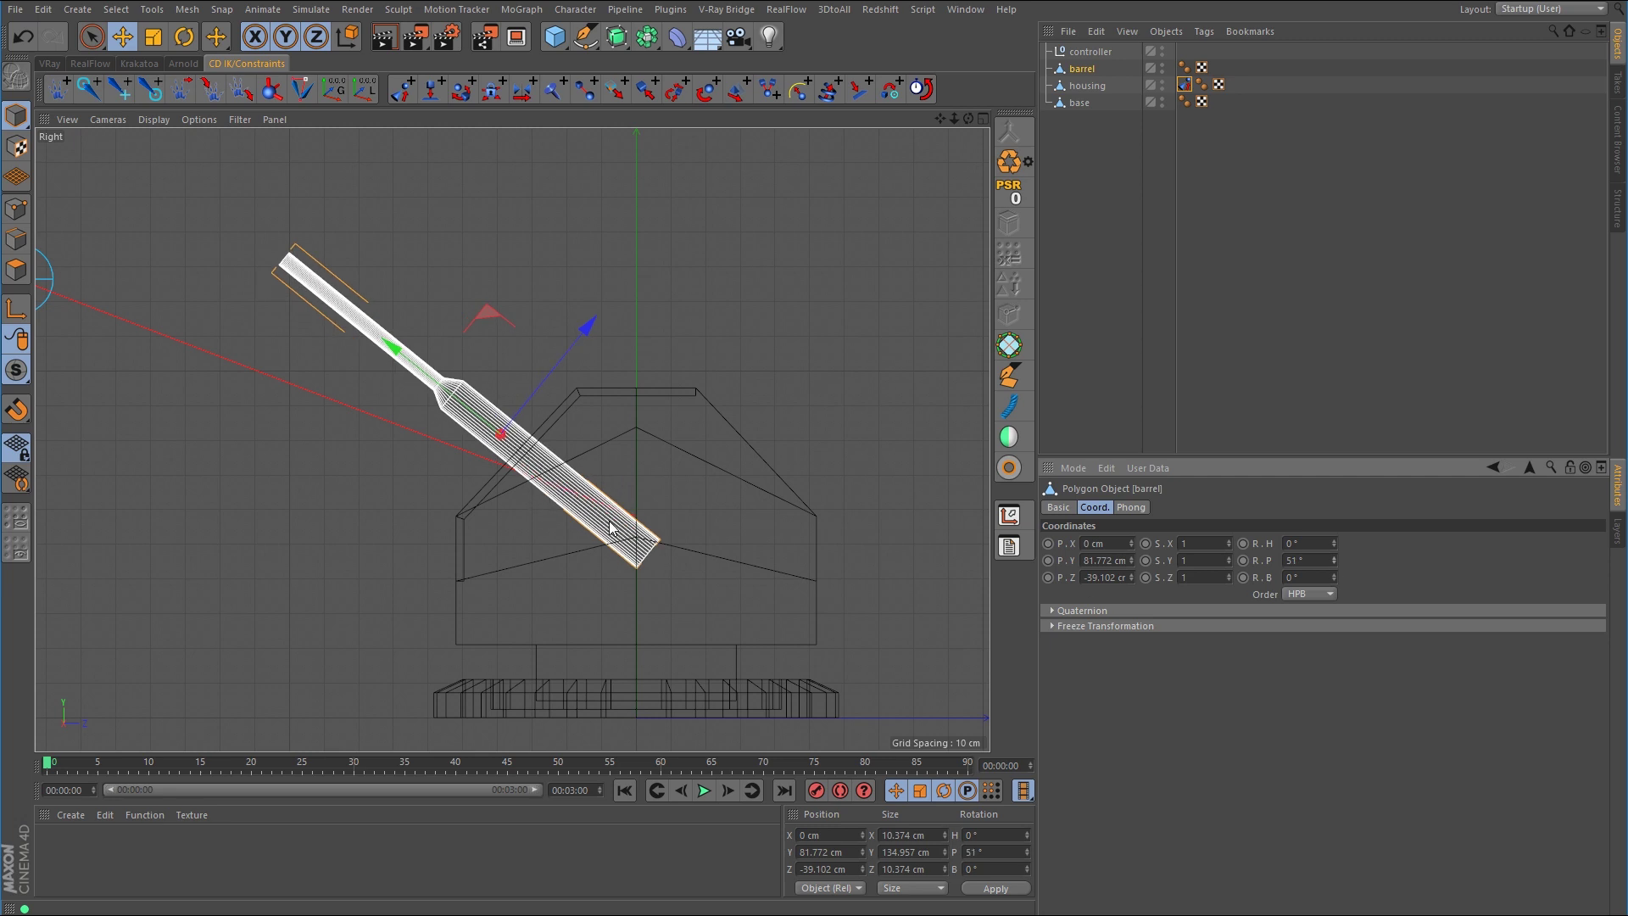
drag(1334, 561, 1334, 556)
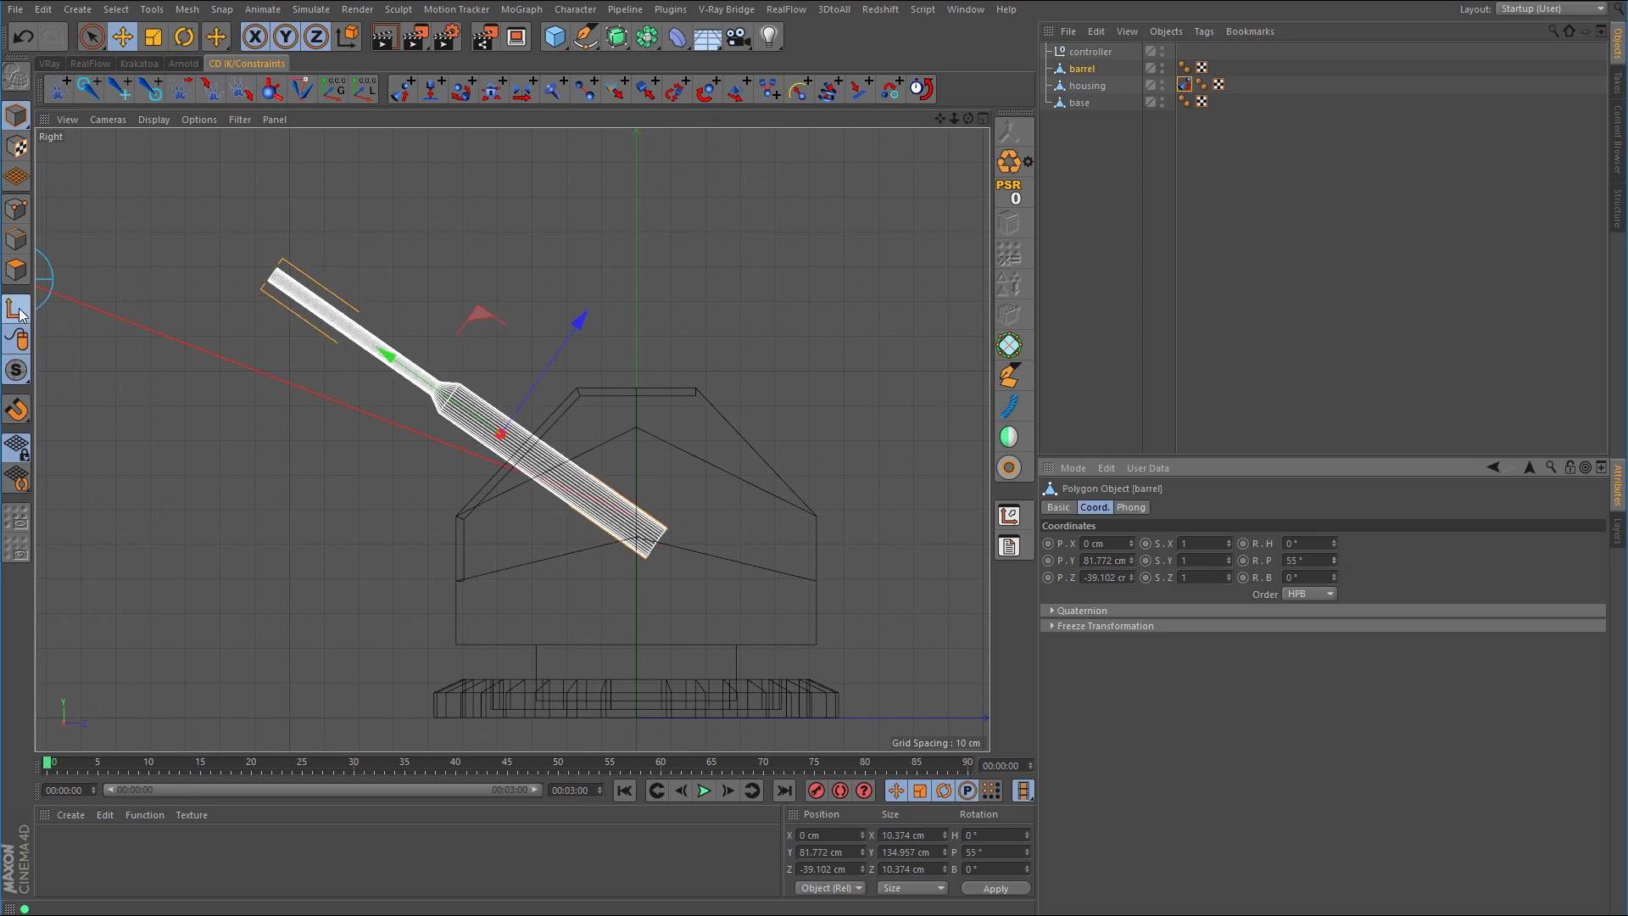
drag(397, 374, 488, 436)
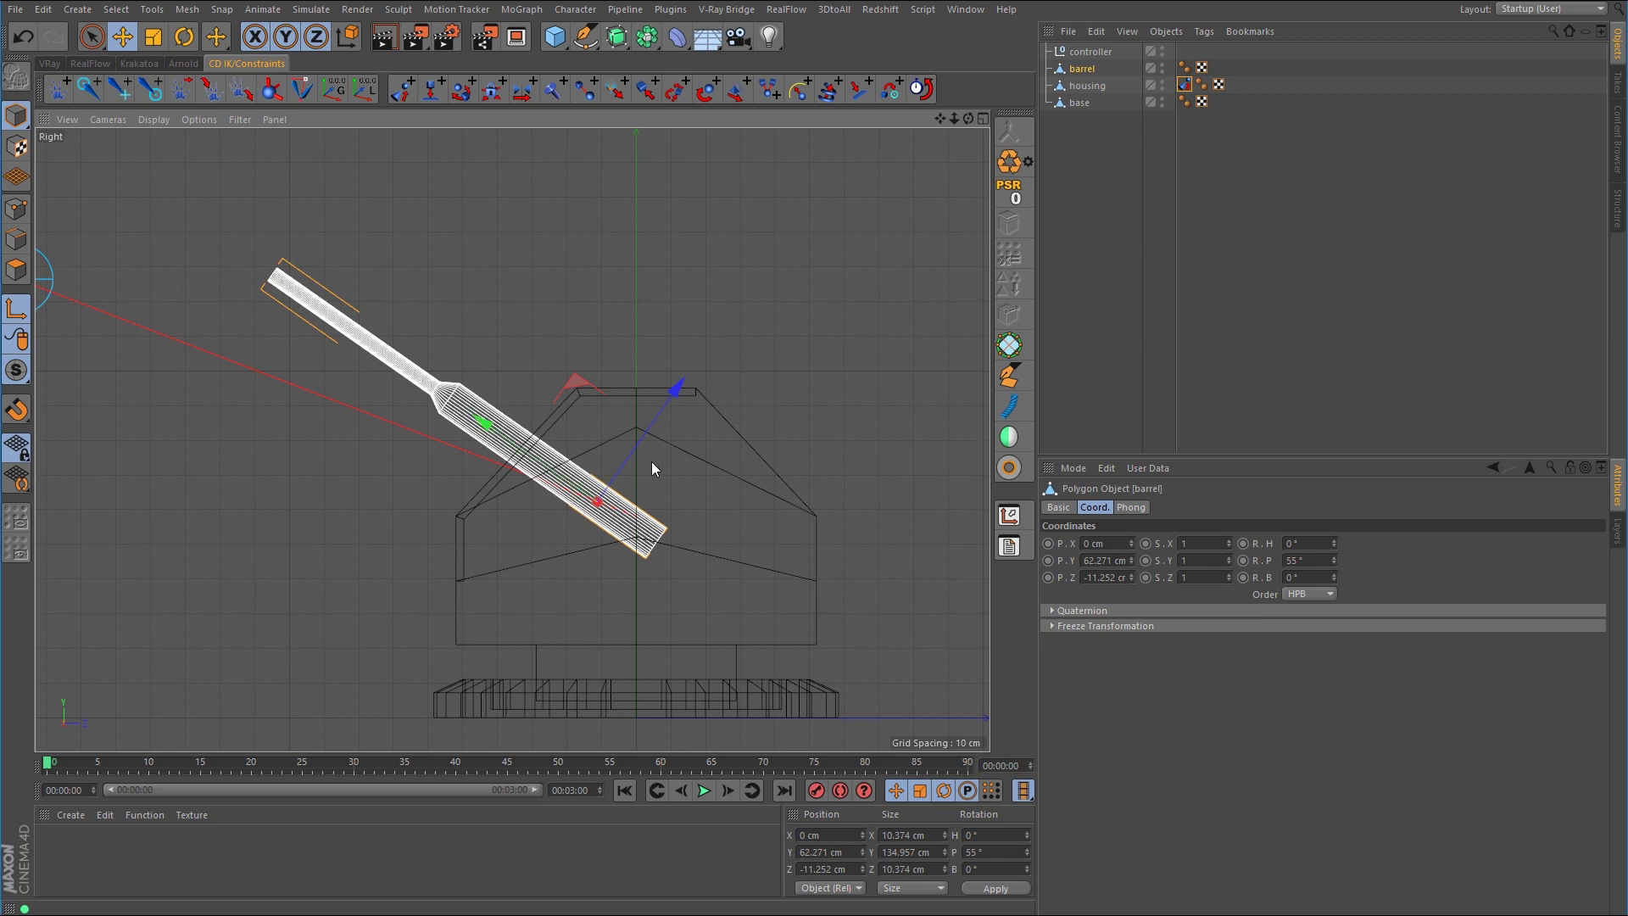
Rotate the barrel's axis to pitch 145° and bank -180° so that its Z axis points towards the muzzle.
middle_click(714, 468)
middle_click(320, 285)
scroll(776, 471, up, 5)
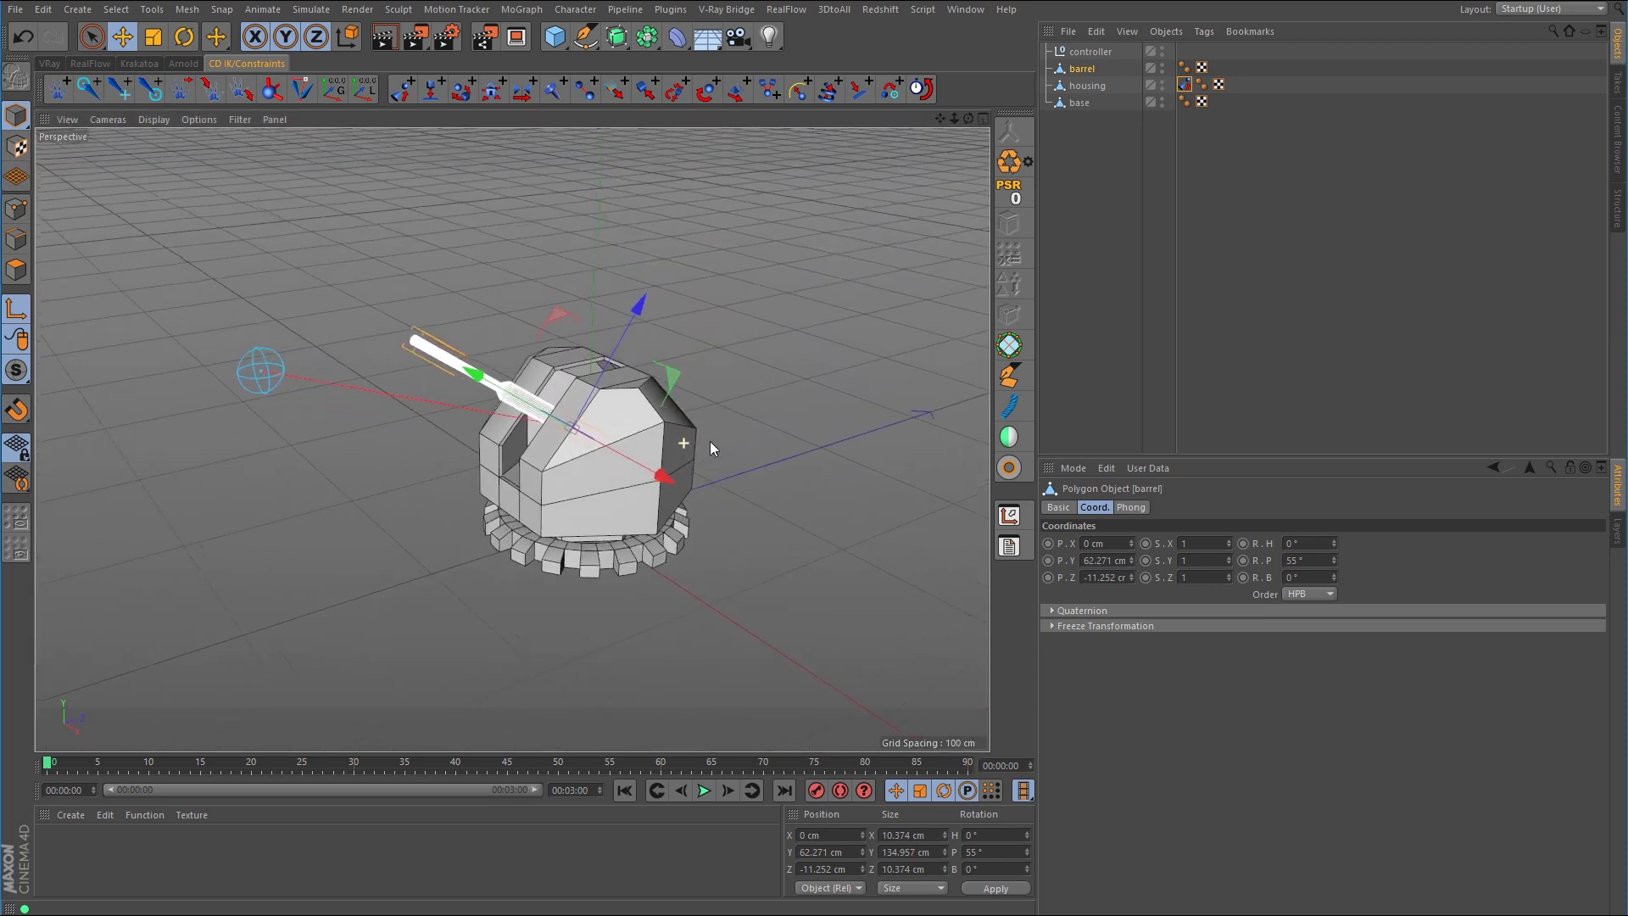
click(185, 38)
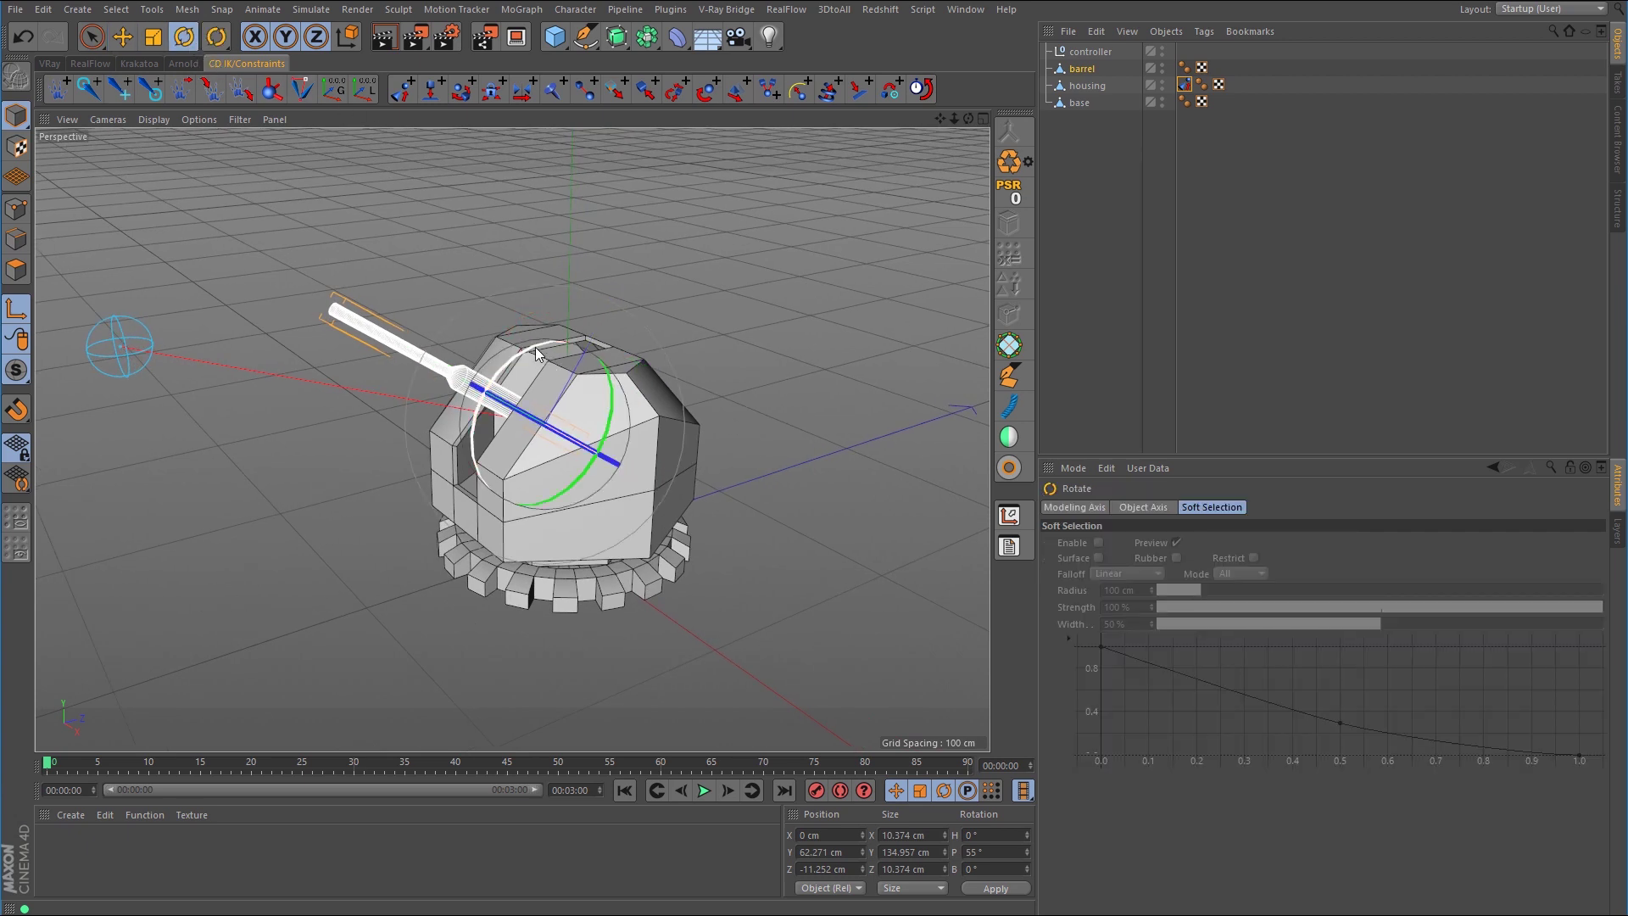
drag(584, 448, 275, 208)
key(e)
alt+drag(731, 336, 721, 335)
click(184, 38)
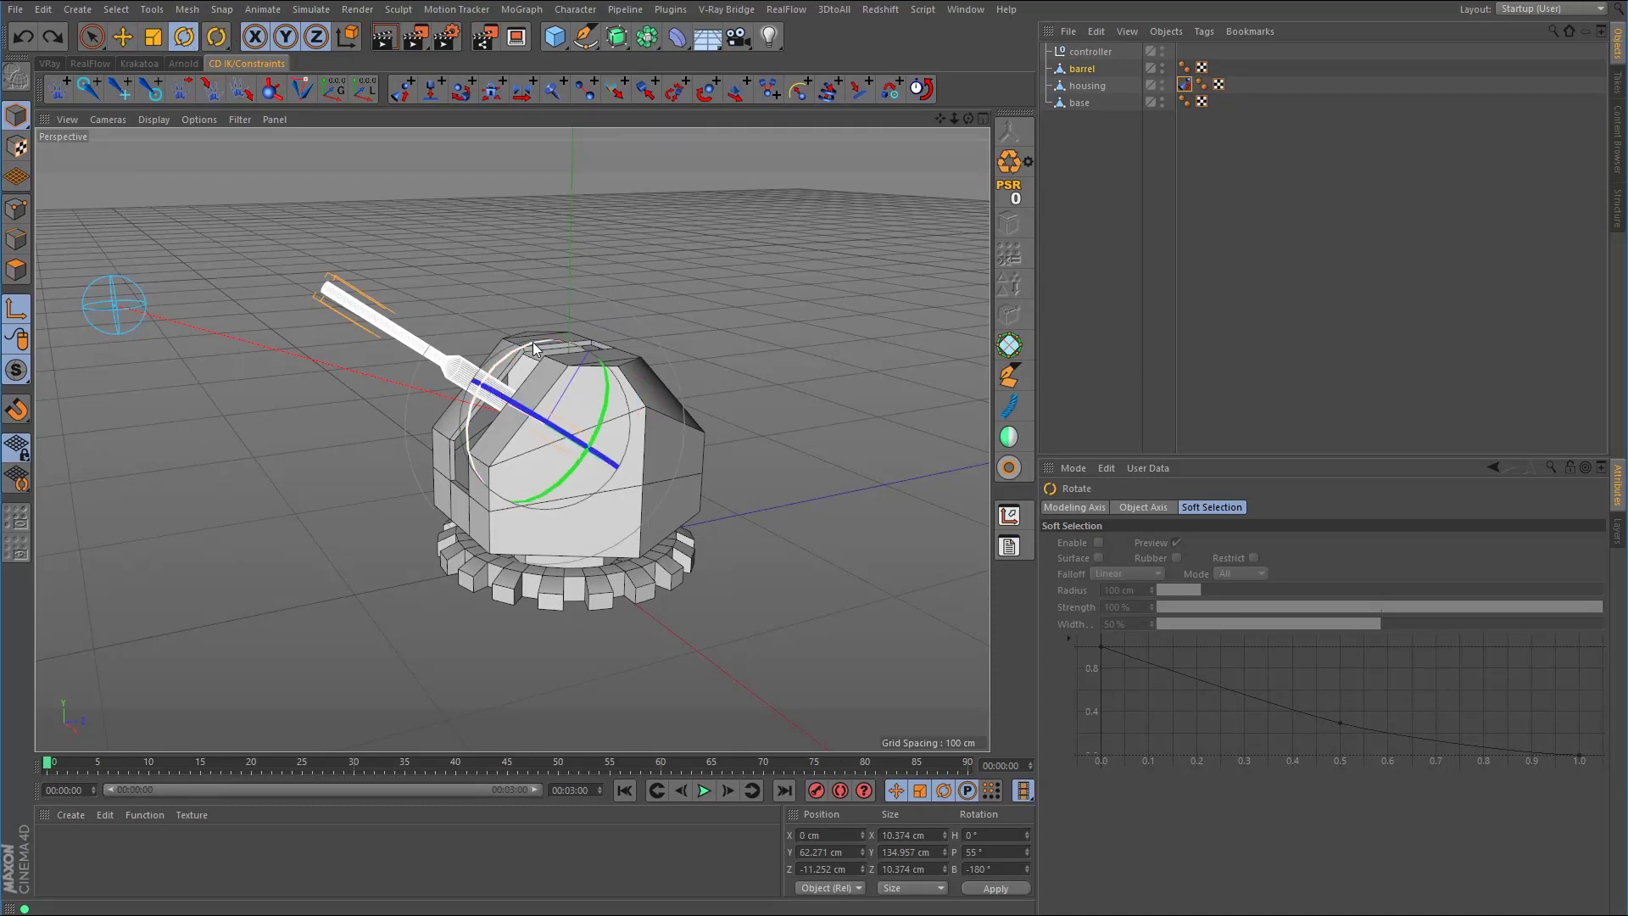
drag(535, 348, 477, 451)
click(123, 37)
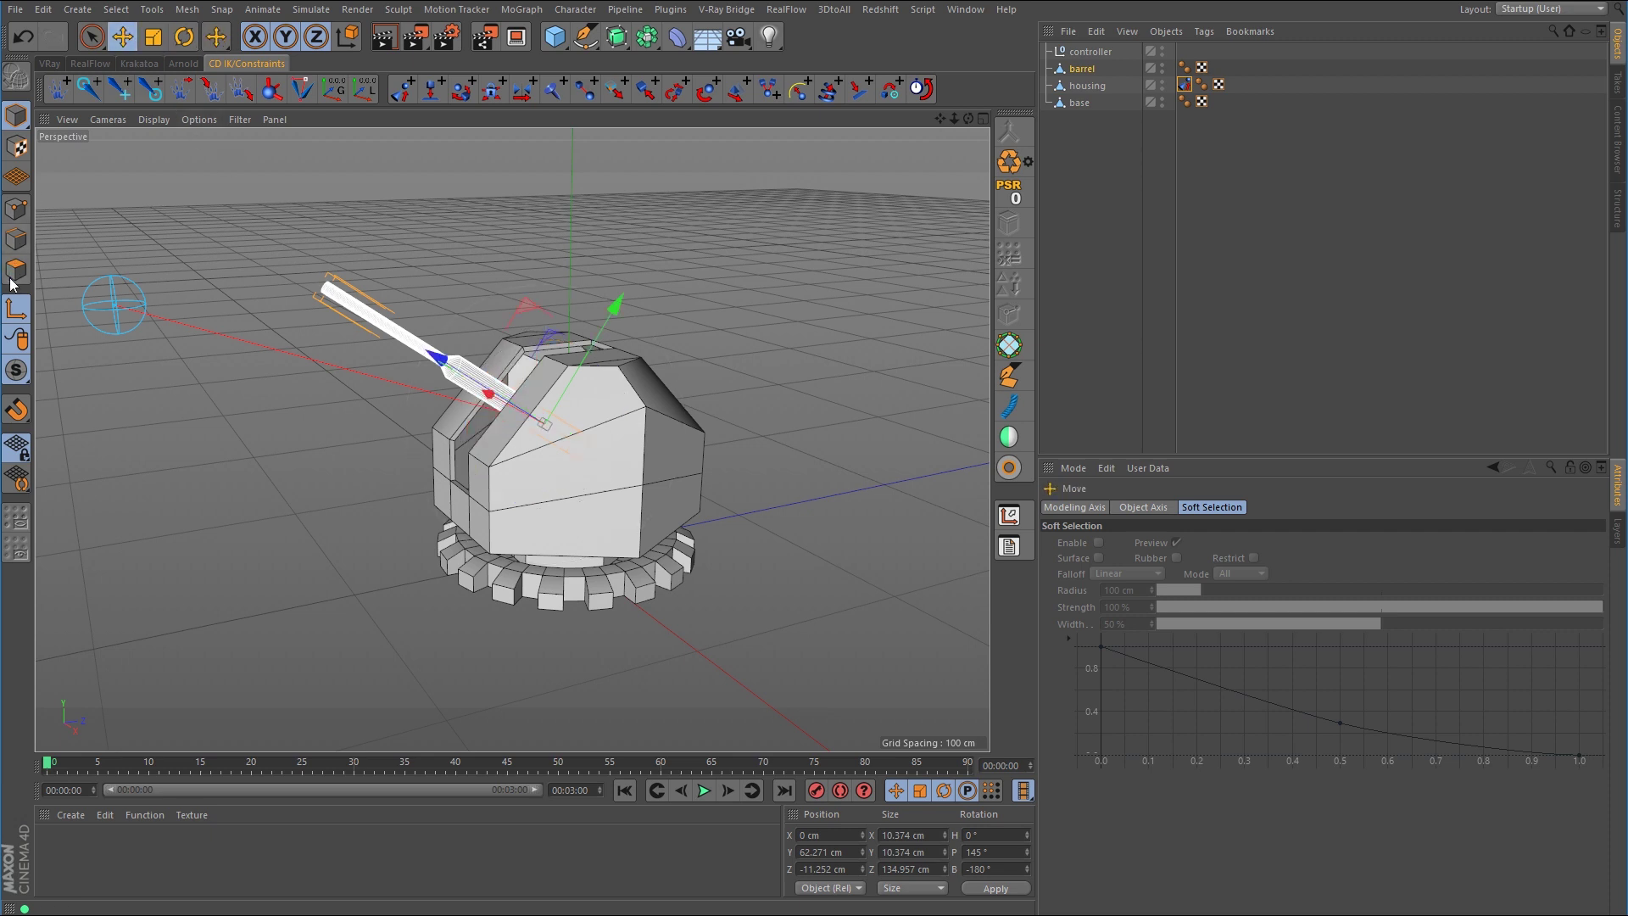
Try moving the barrel along its reoriented Z axis in the Right view and undo the move.
middle_click(675, 498)
key(F3)
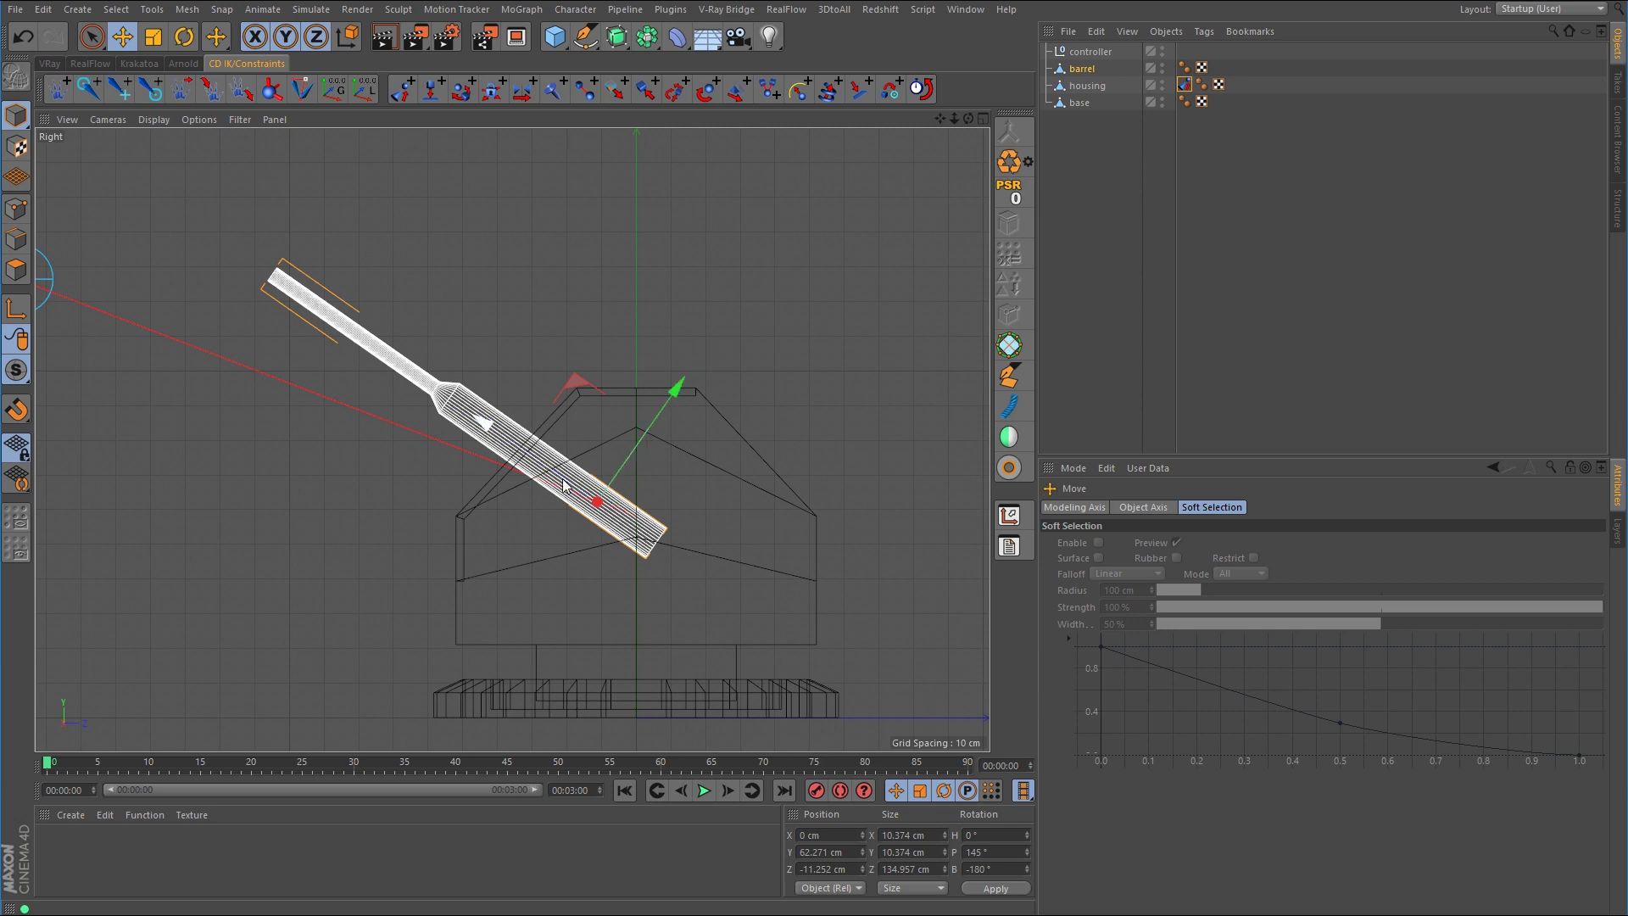
key(ctrl+z)
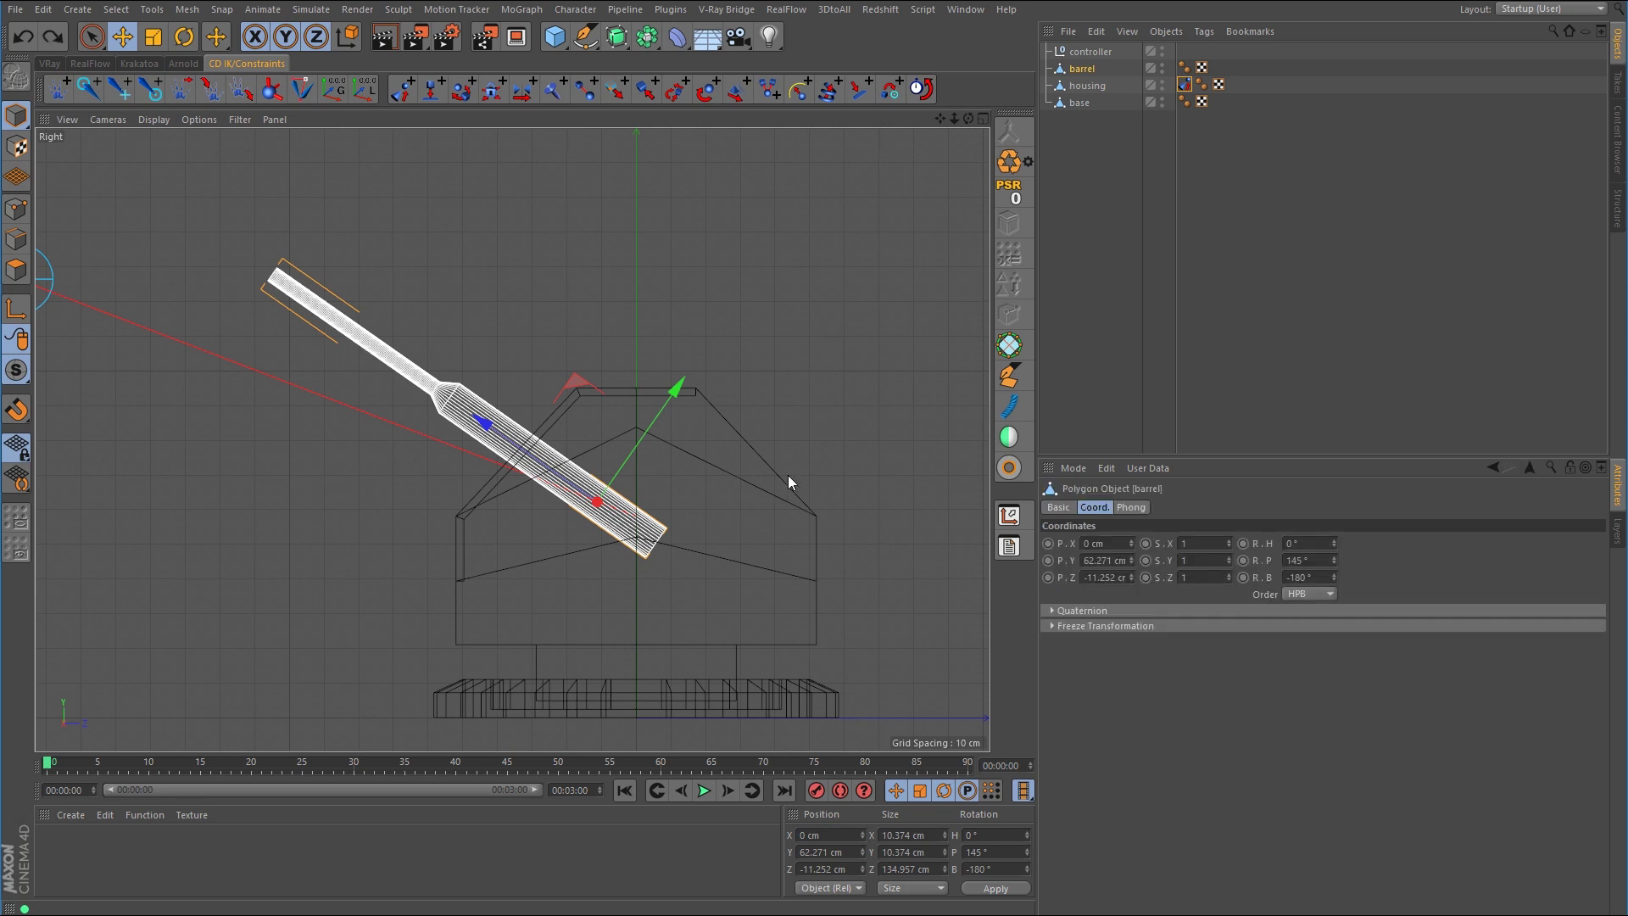
middle_click(805, 458)
middle_click(563, 370)
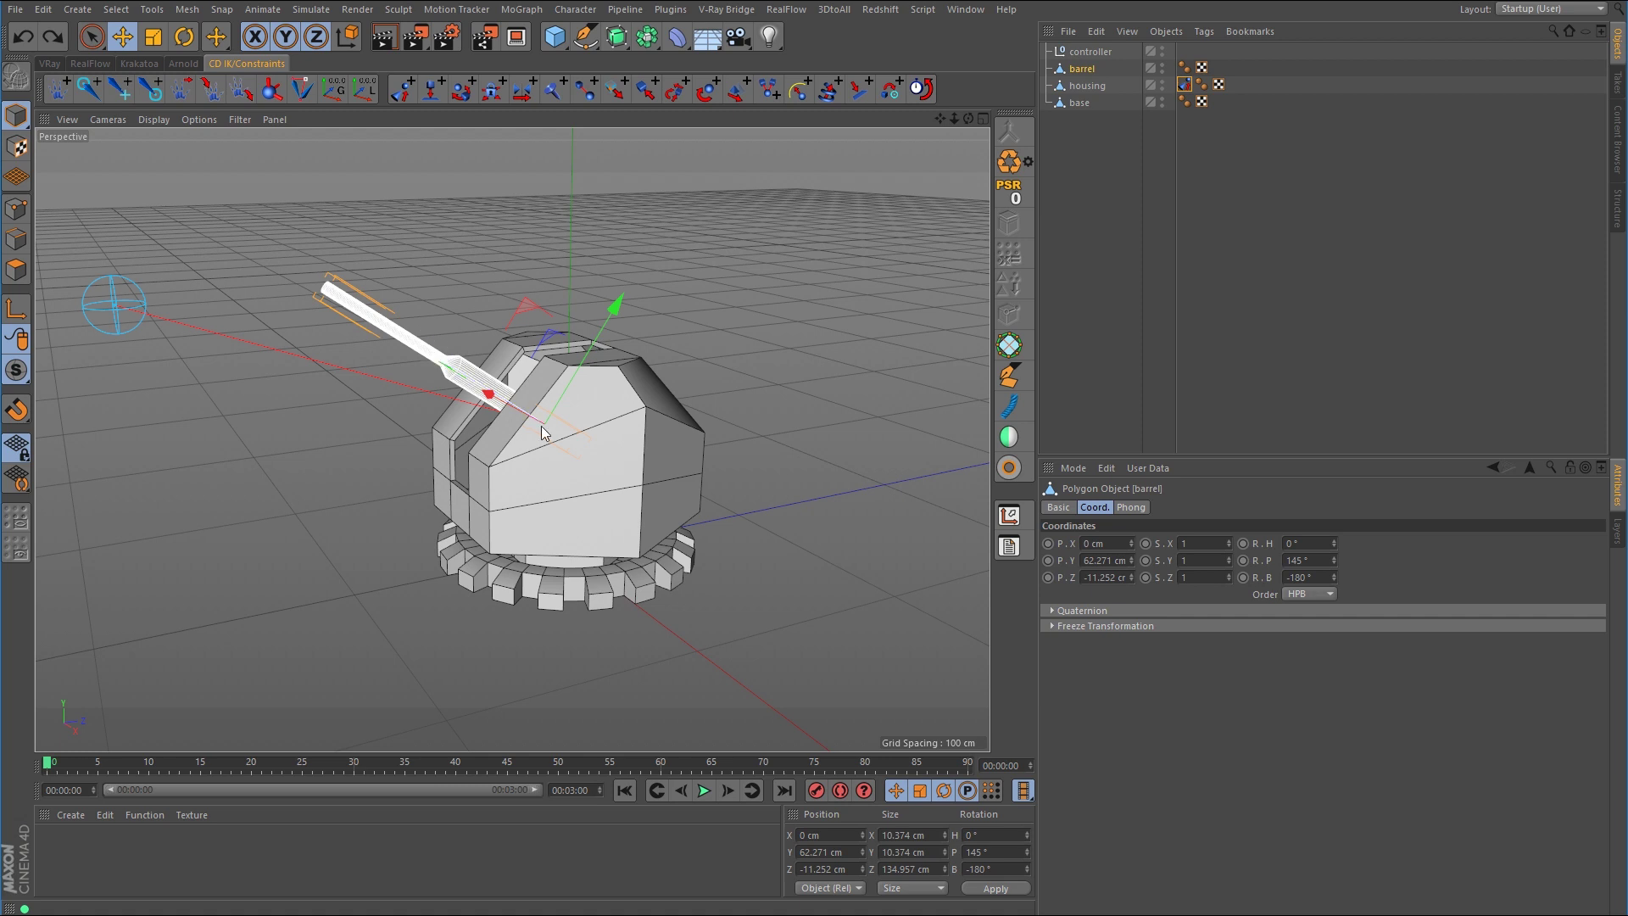
Add a CD root null to the barrel with CD IK Tools.
click(1081, 70)
click(670, 9)
mouse_move(706, 75)
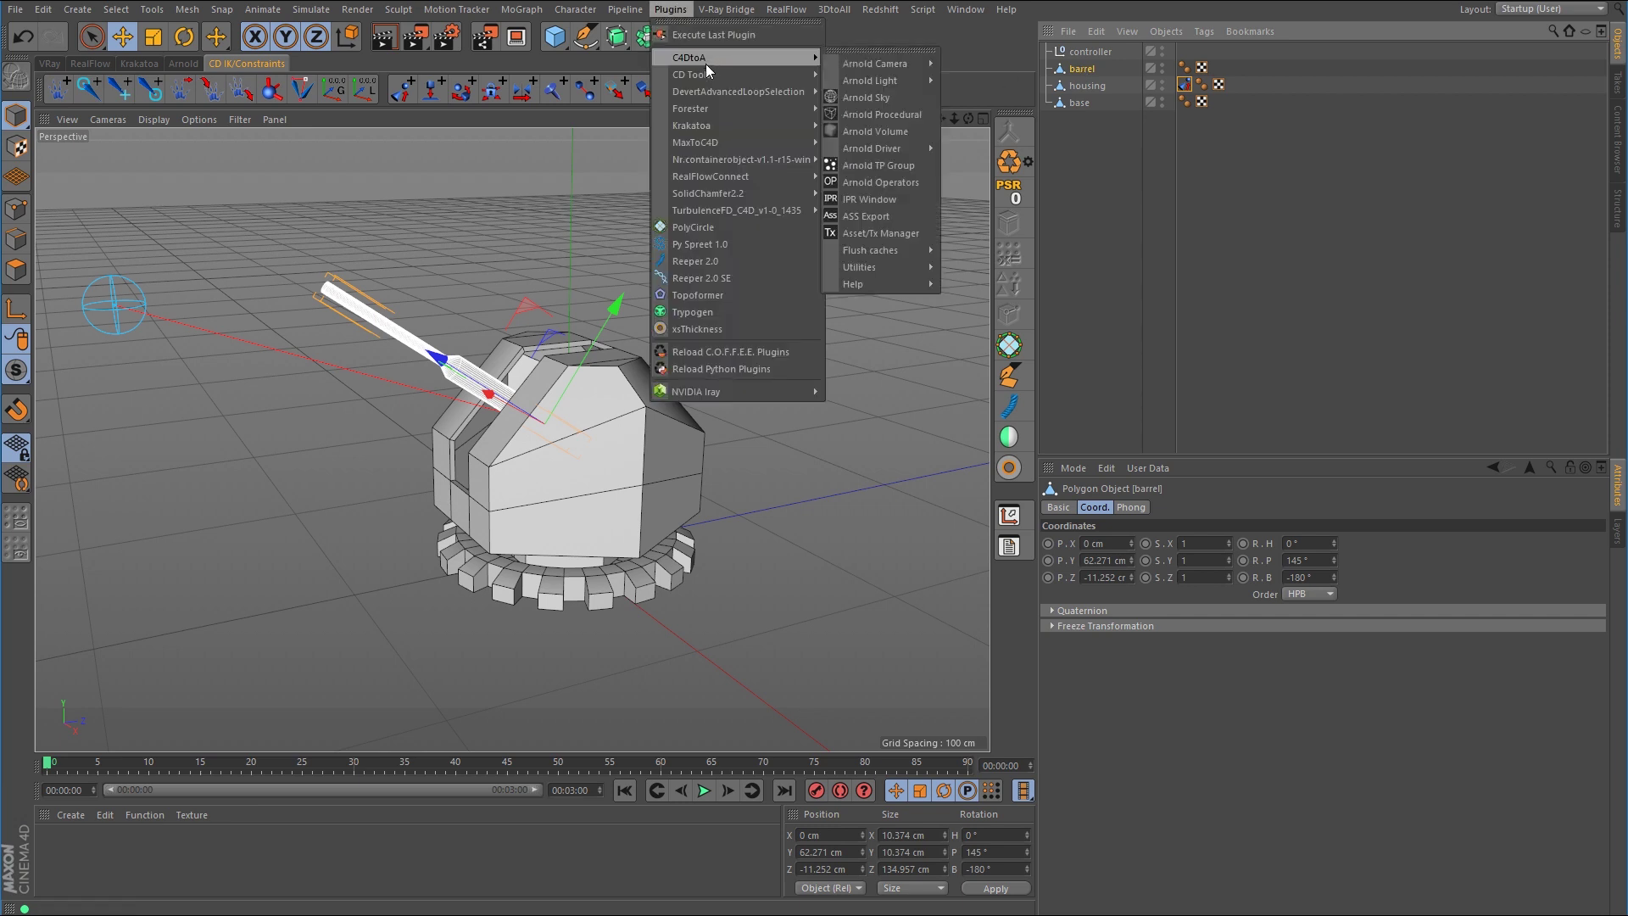
mouse_move(877, 88)
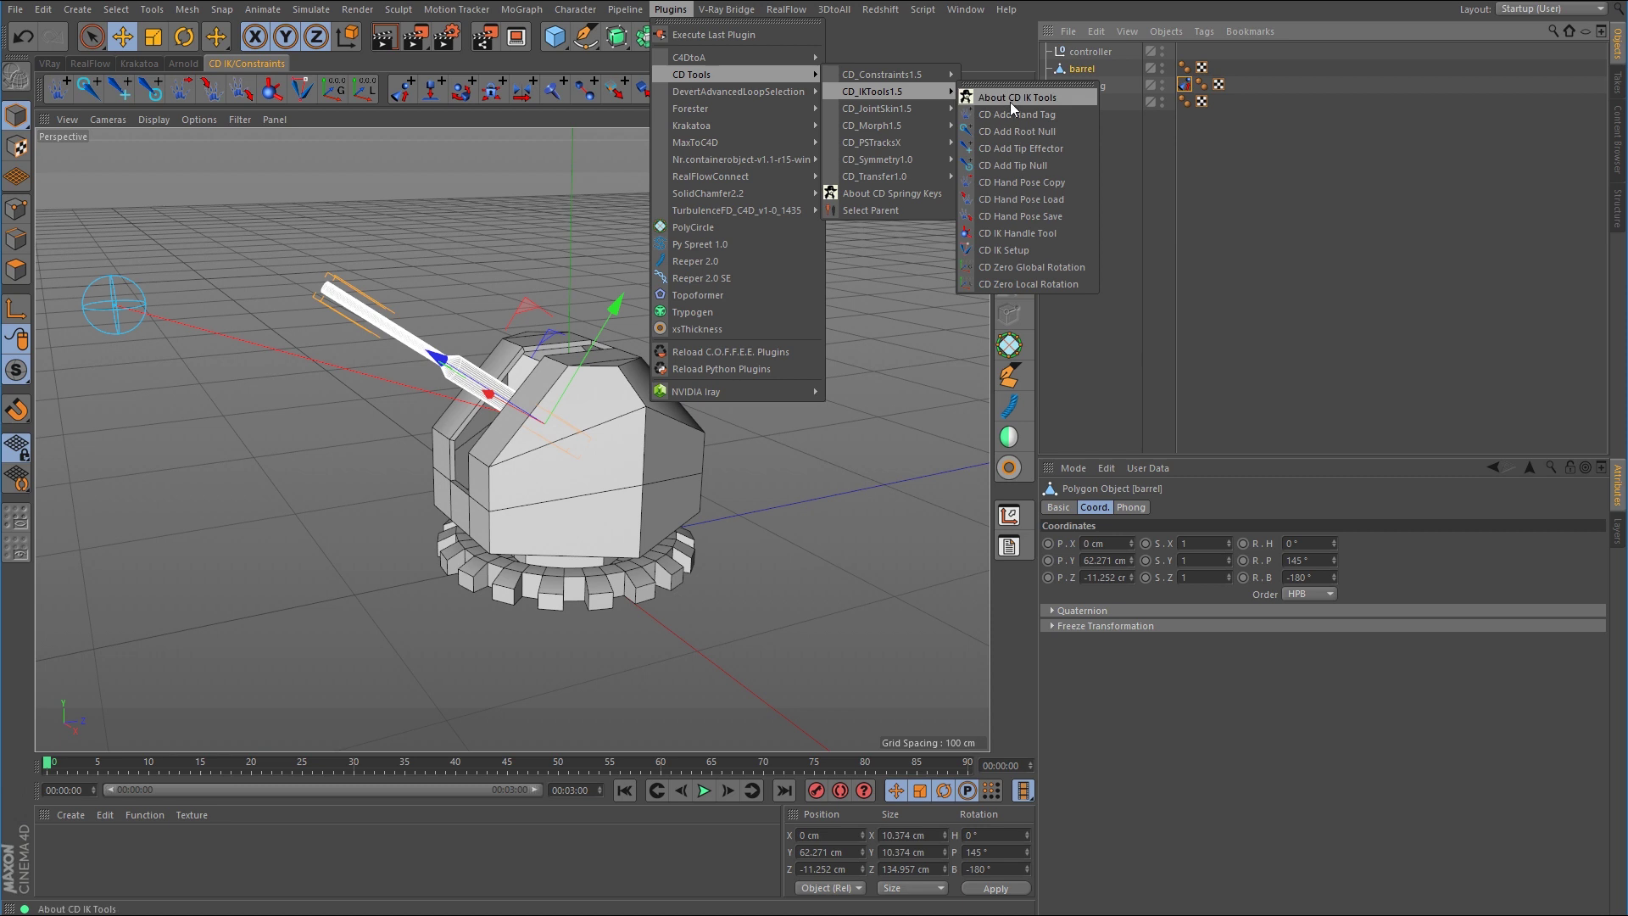
click(1021, 131)
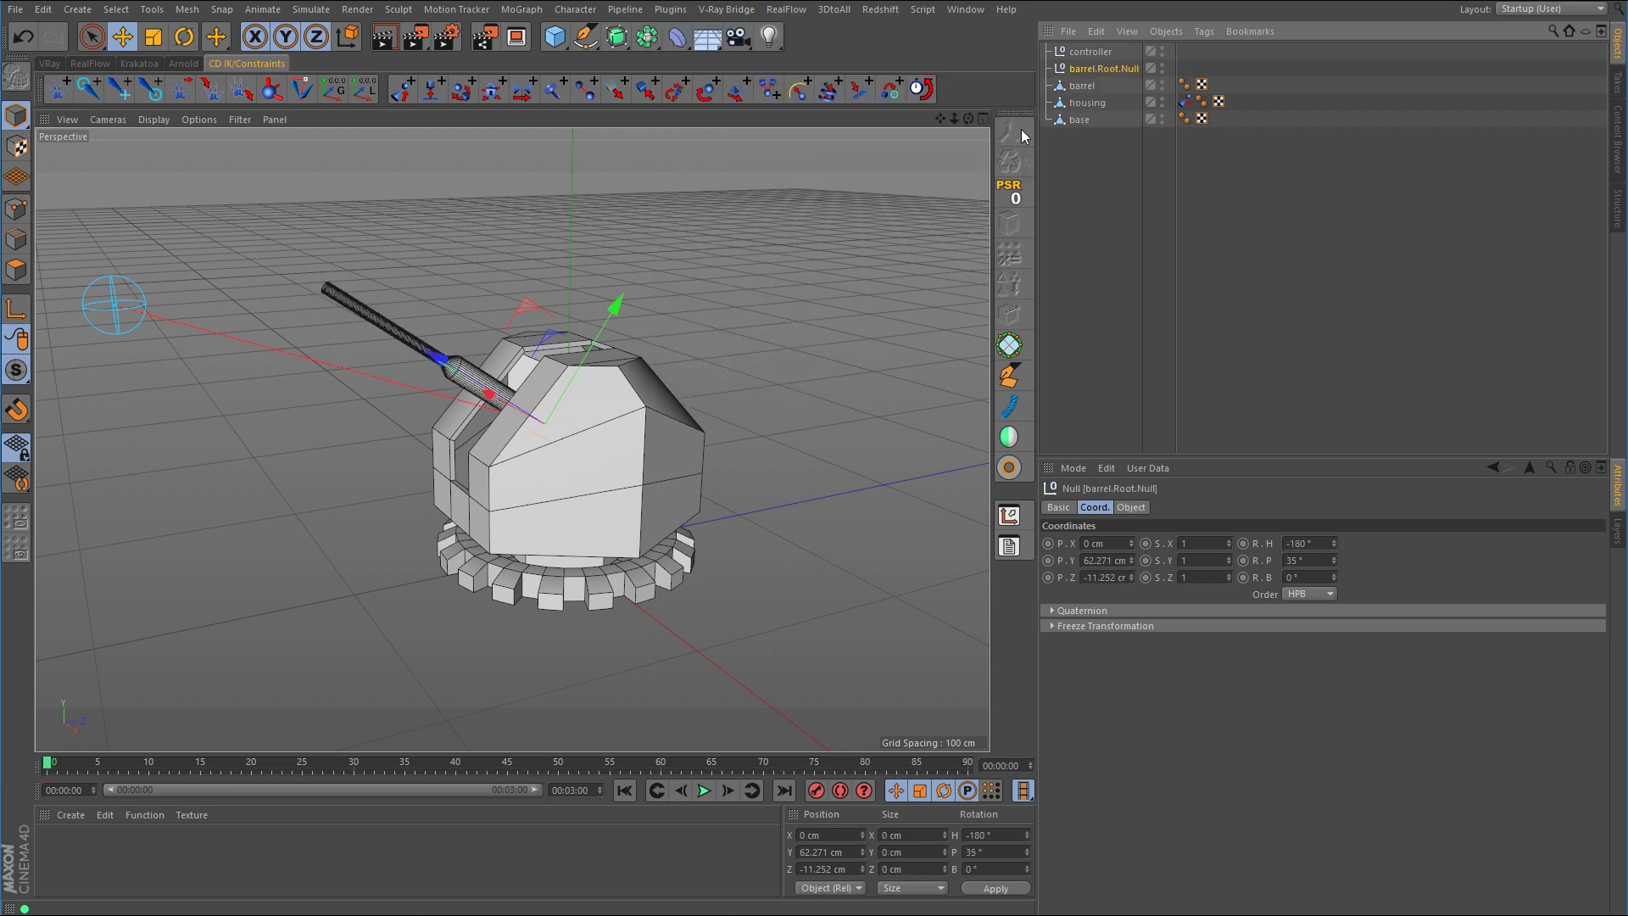
Move the root null along its Y axis to Y 117.382 cm, Z 27.338 cm and rename it "barrel up vector".
middle_click(801, 534)
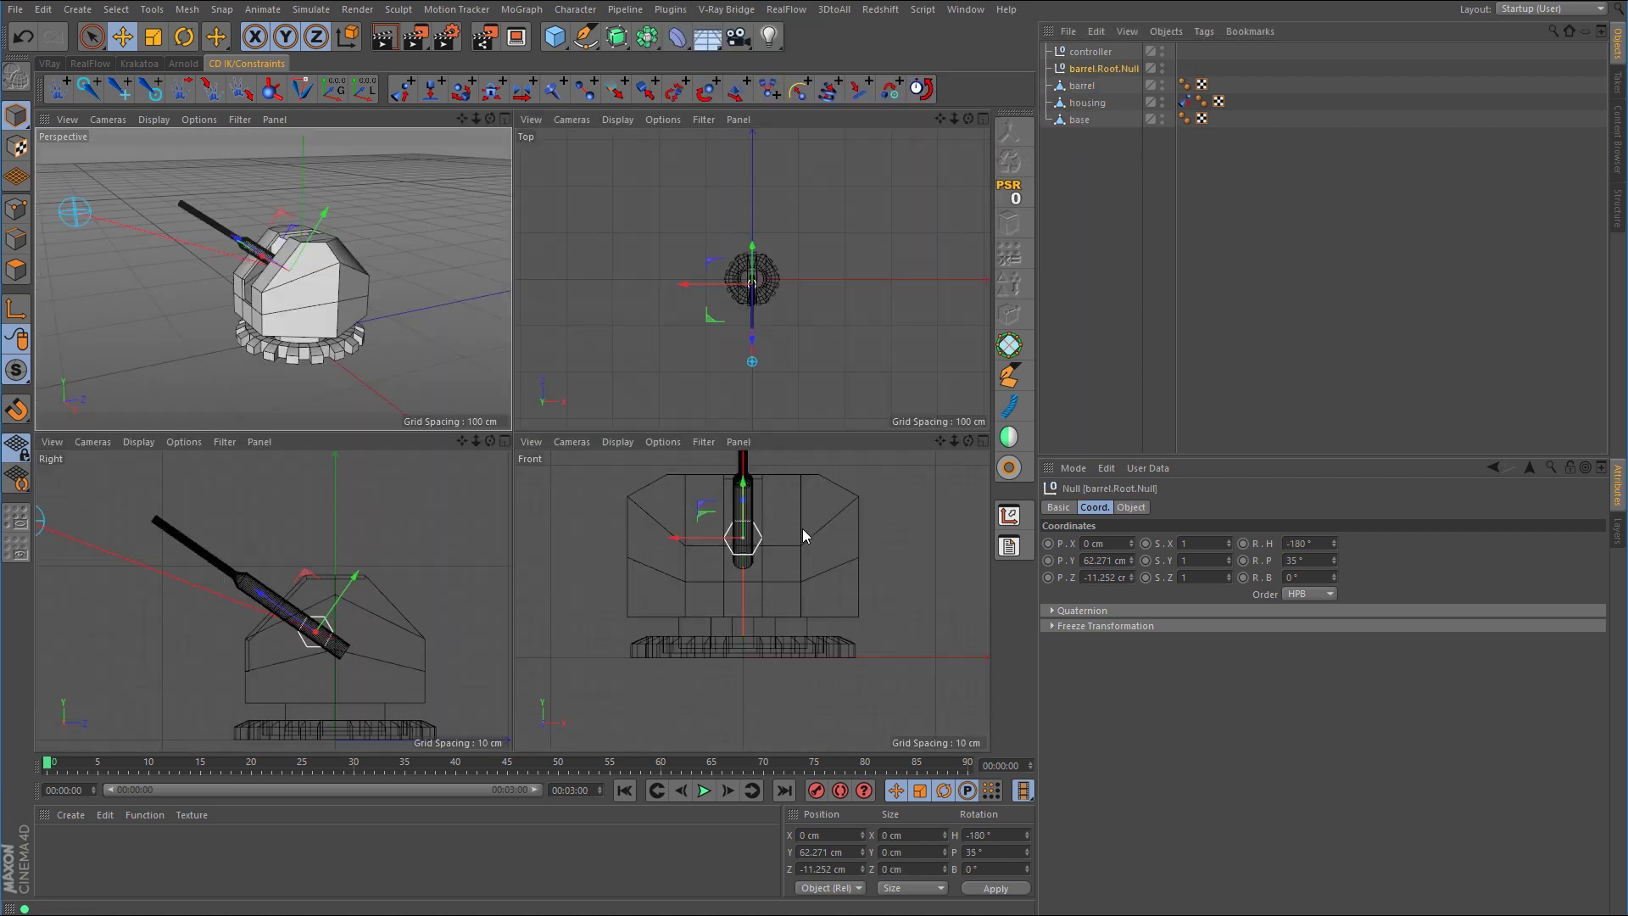
middle_click(343, 549)
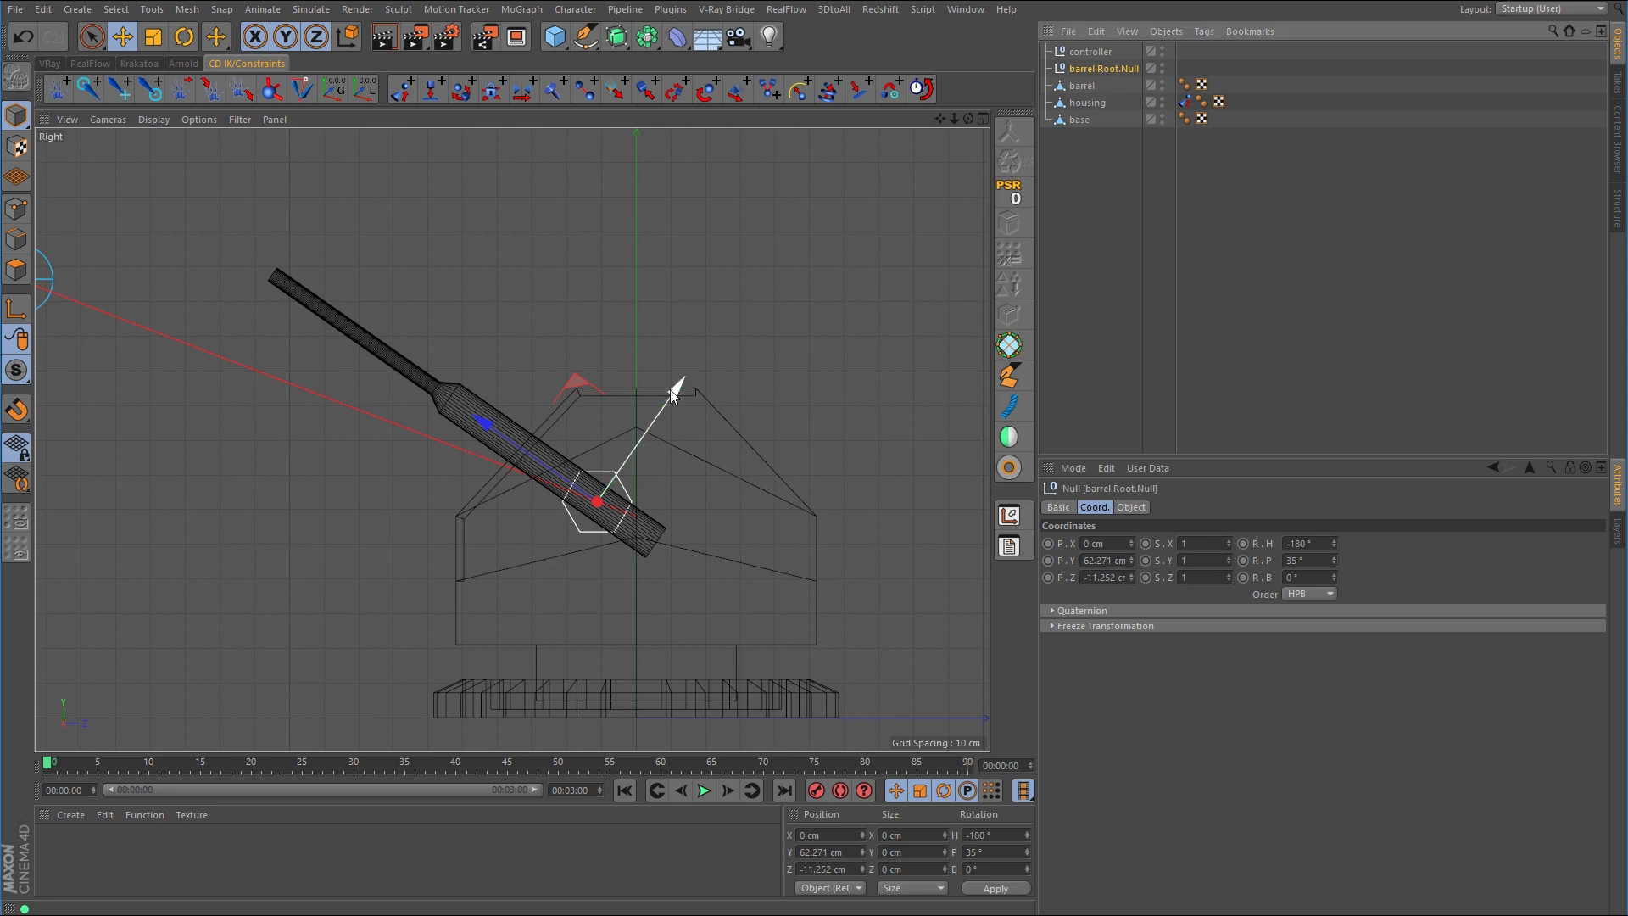
drag(670, 390, 814, 205)
double_click(1126, 69)
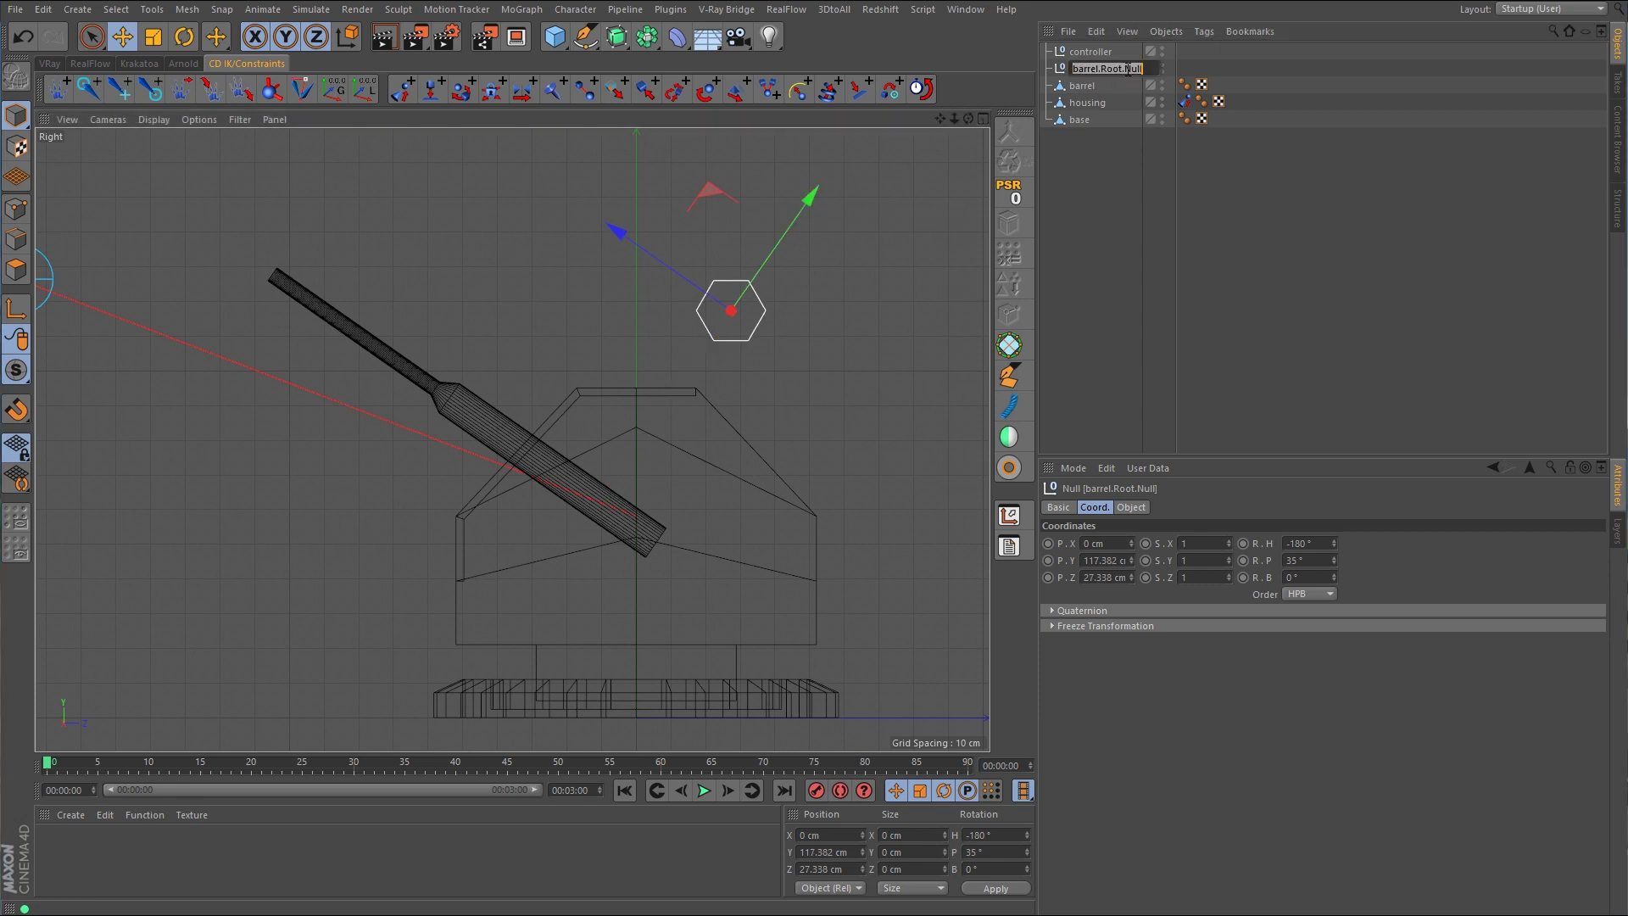
text(barrel up vector)
key(Return)
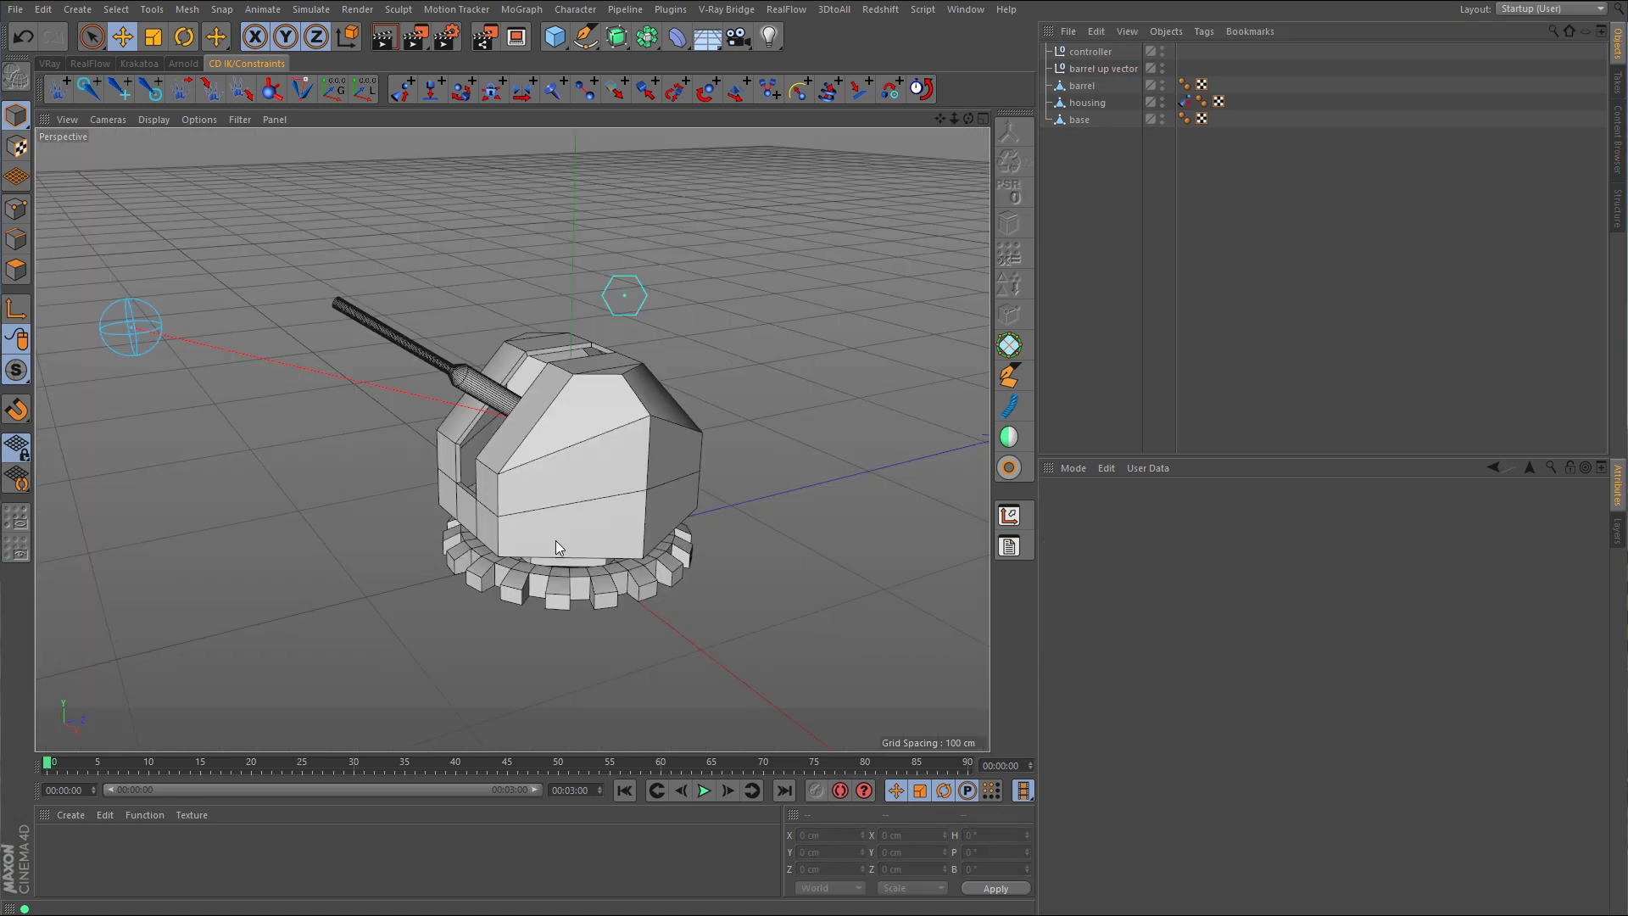
Apply a CD Aim Constraint to the barrel with the controller as target and barrel up vector as up vector.
click(131, 327)
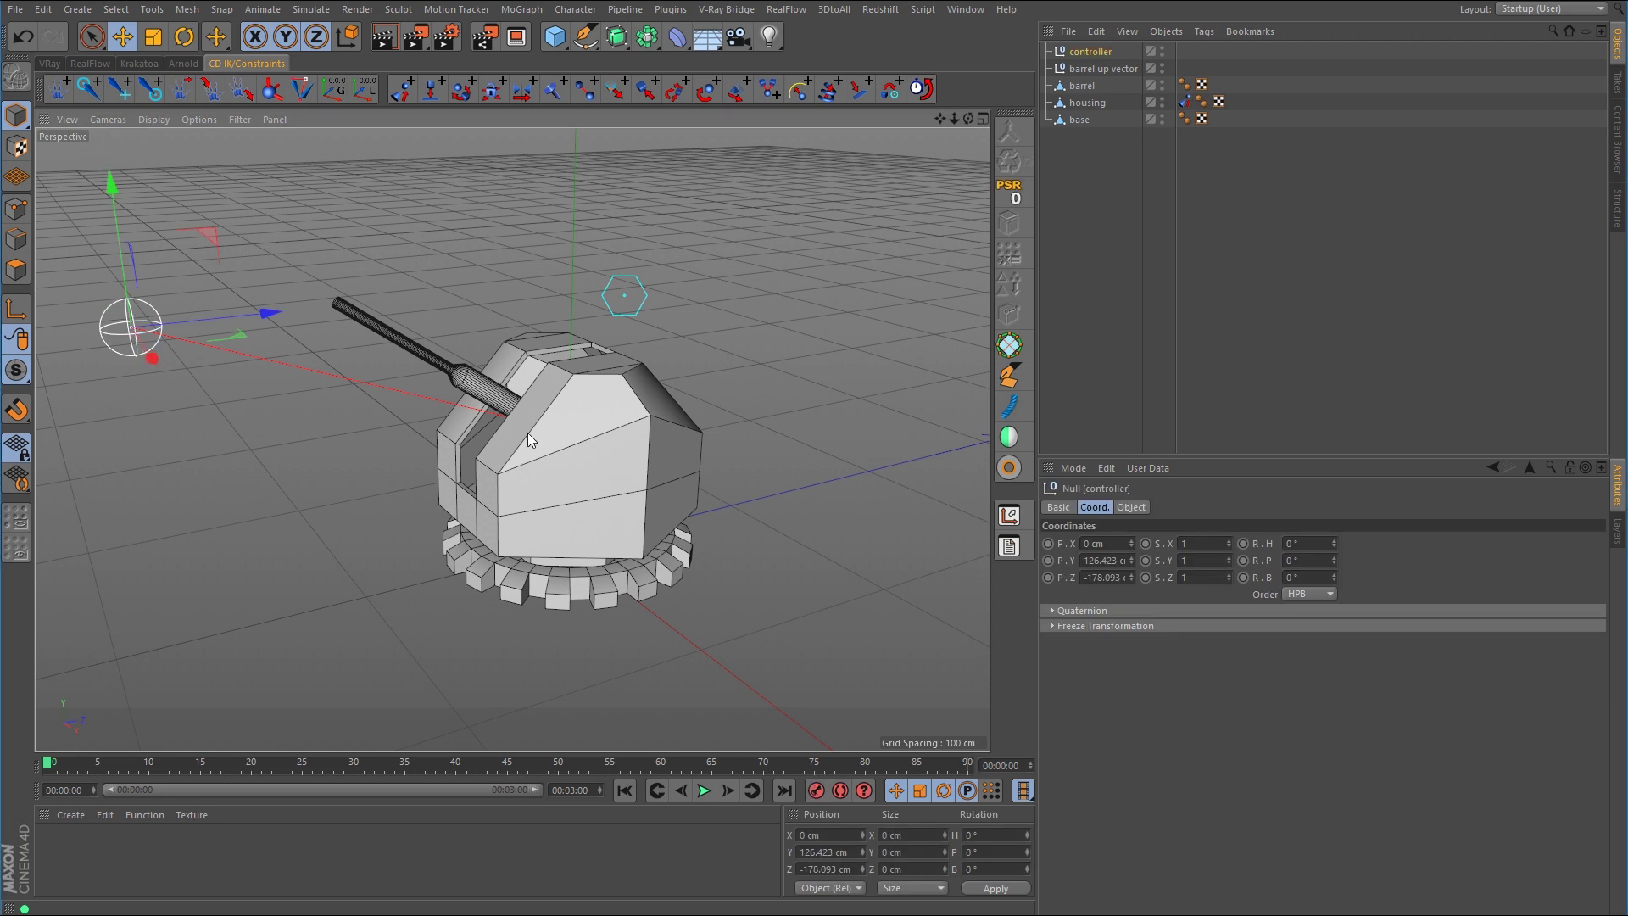
click(475, 382)
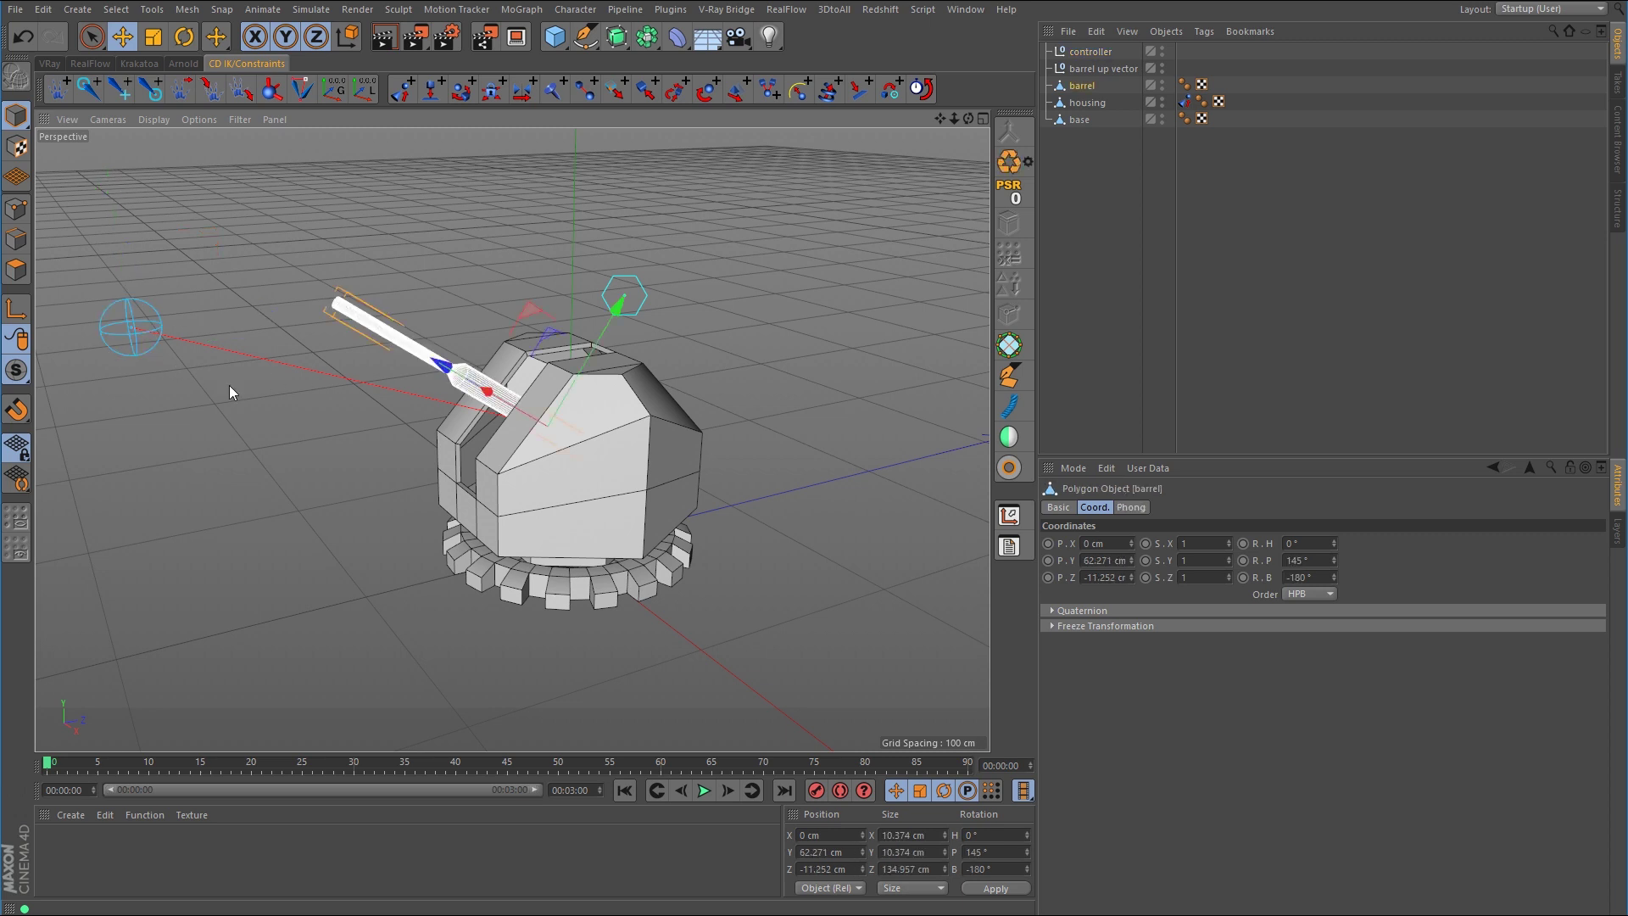
shift+click(130, 327)
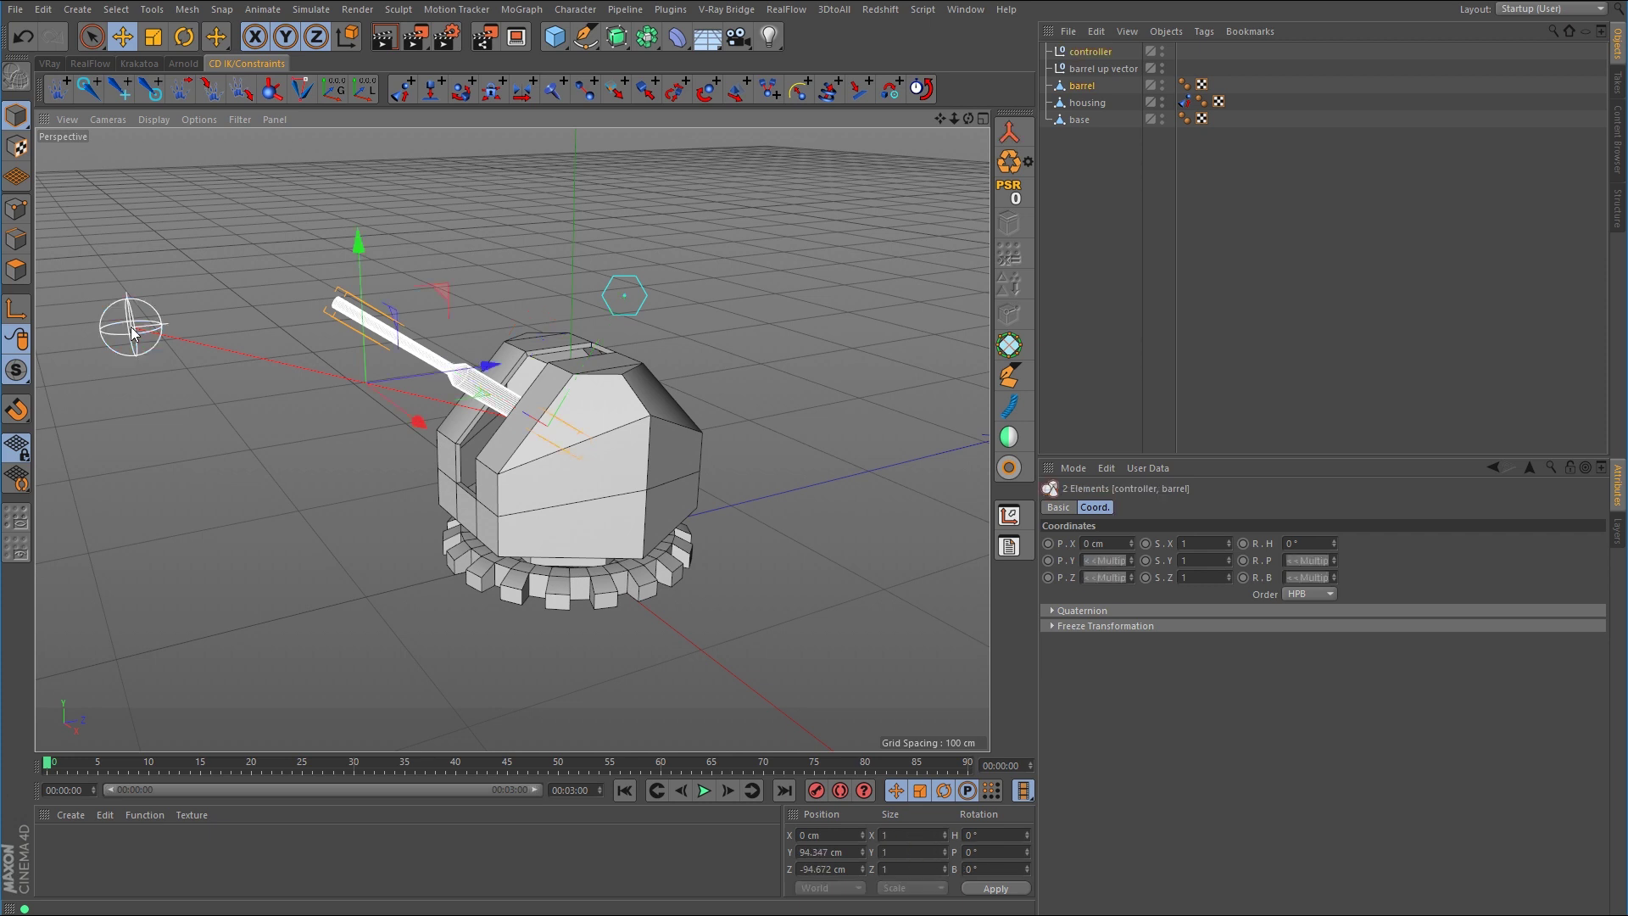
shift+click(625, 301)
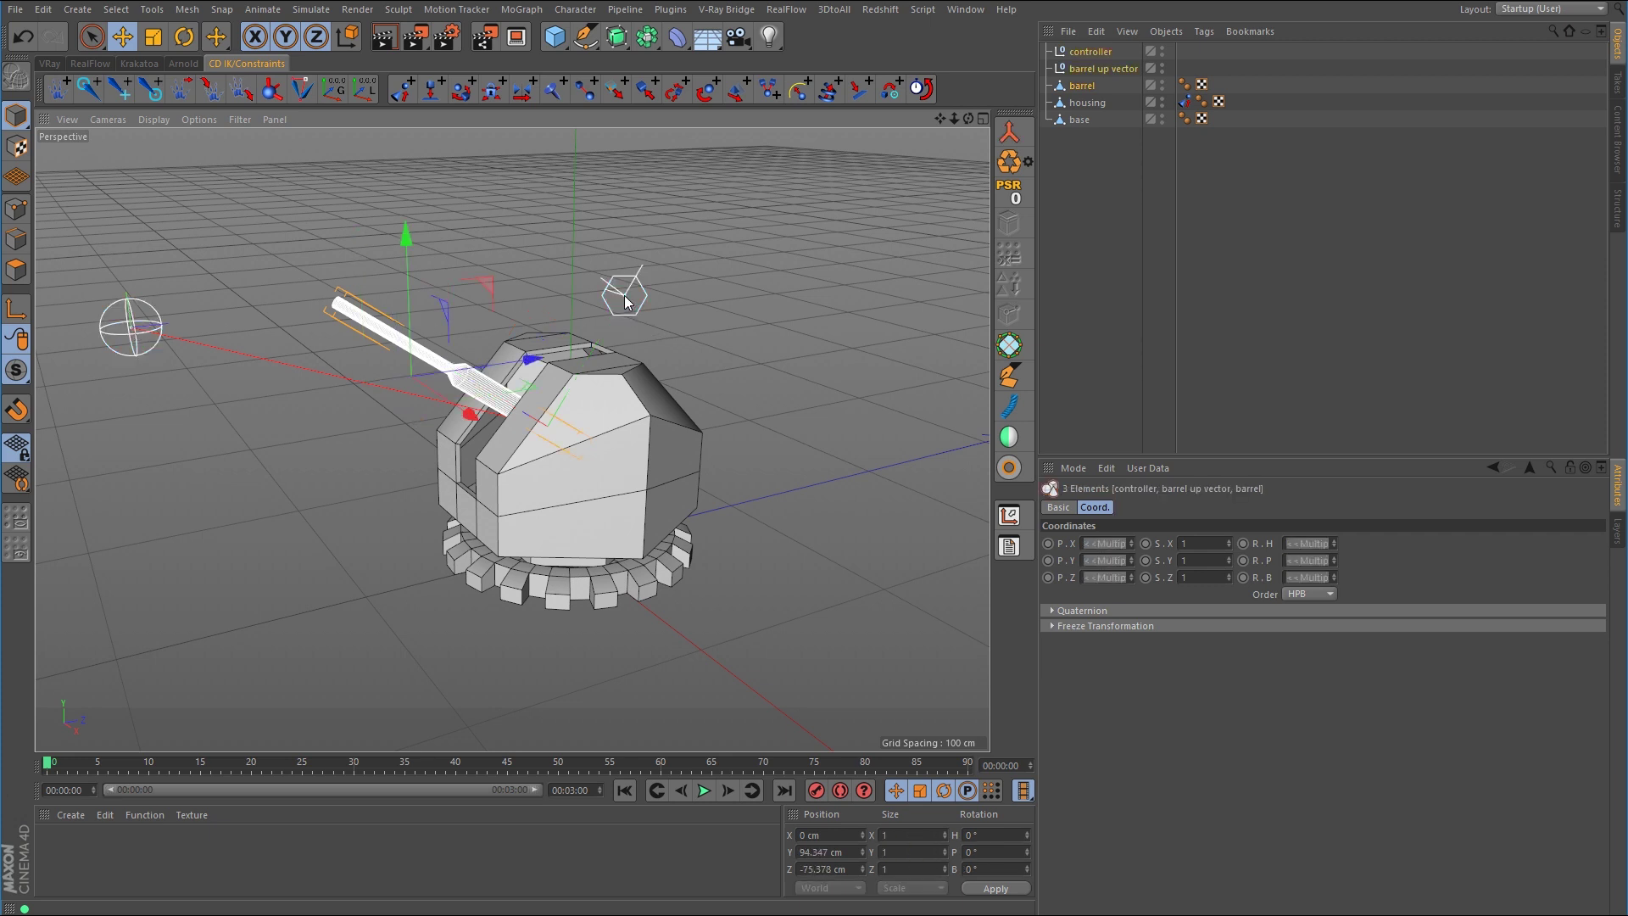
click(404, 90)
Test the barrel's aim by moving the controller along X to about -125.5 cm, and undo the move.
alt+drag(507, 399, 584, 613)
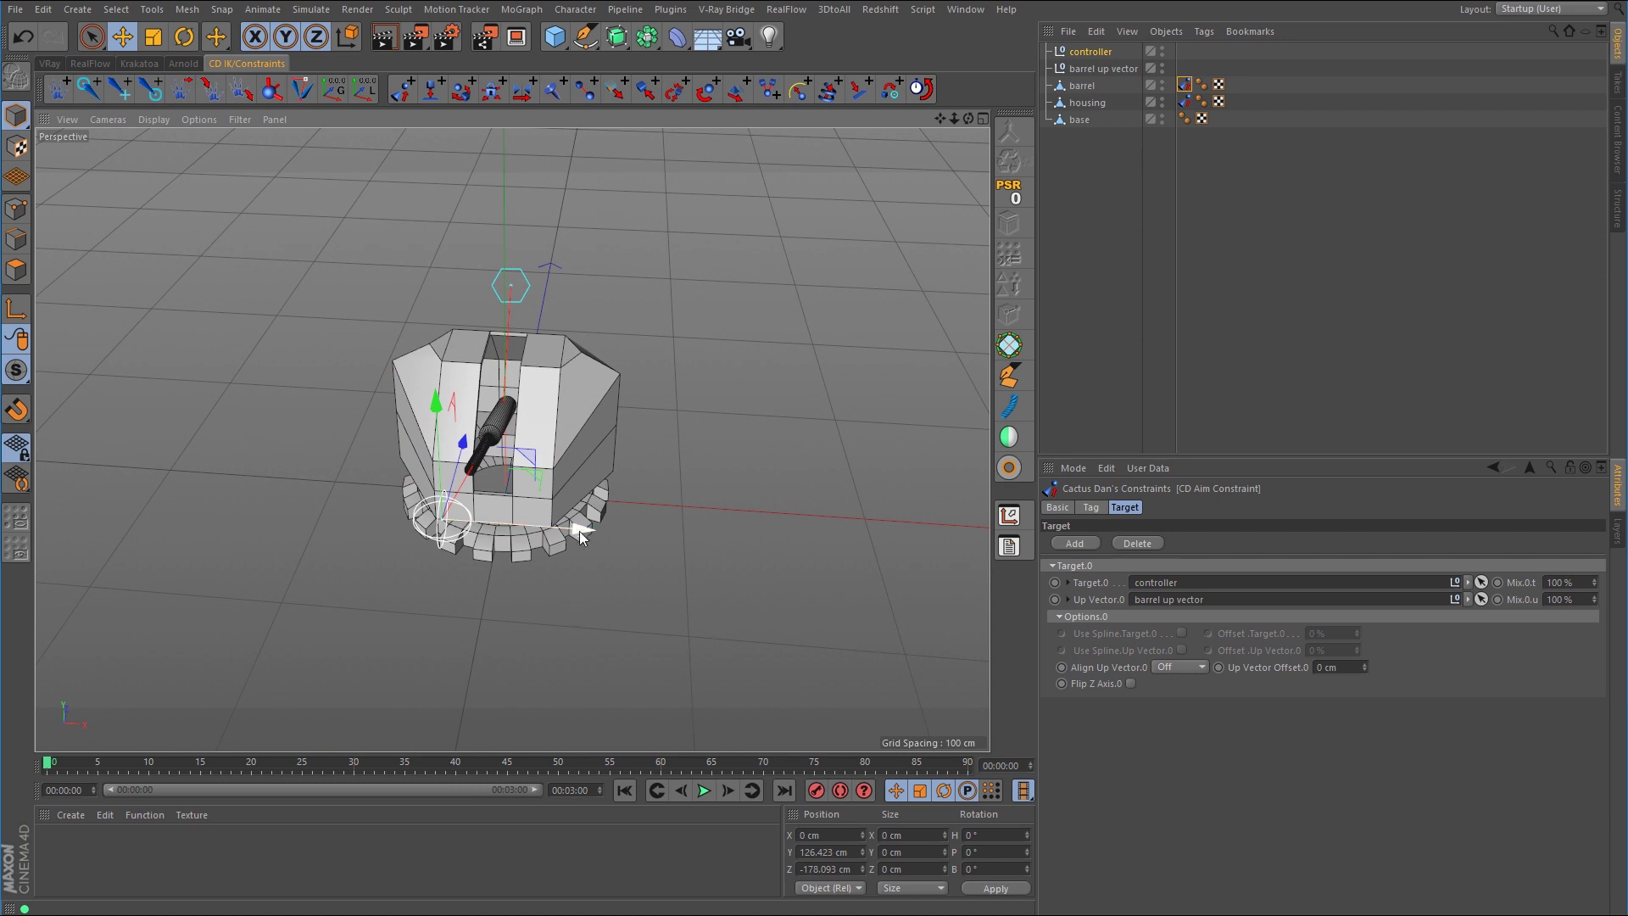
drag(583, 536, 207, 521)
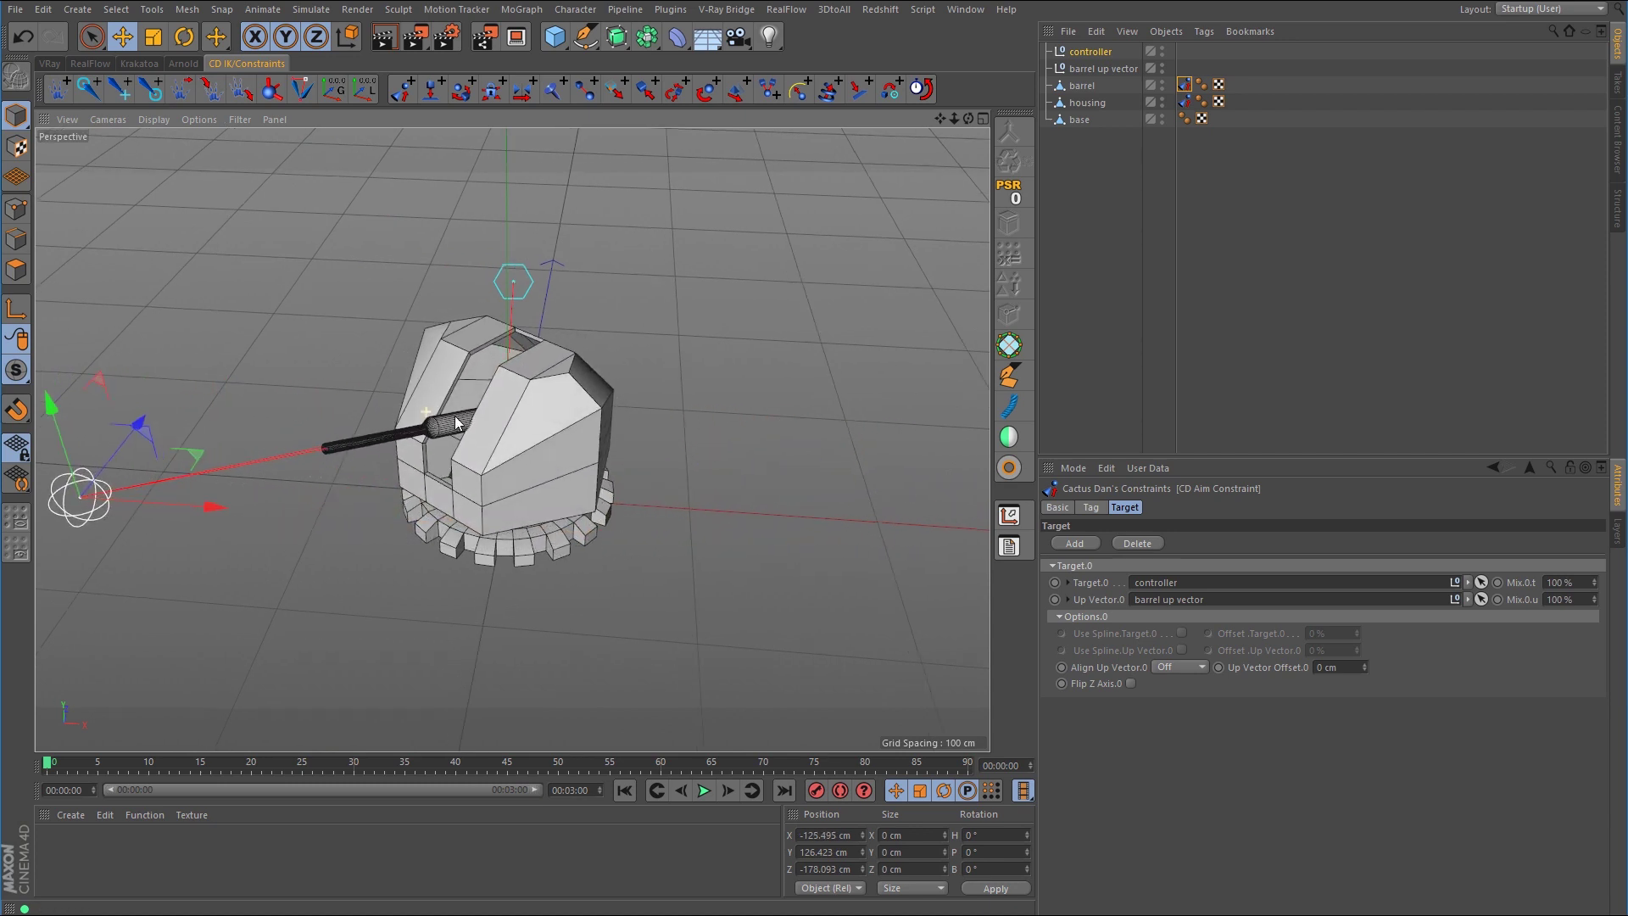
alt+right_drag(455, 417, 652, 499)
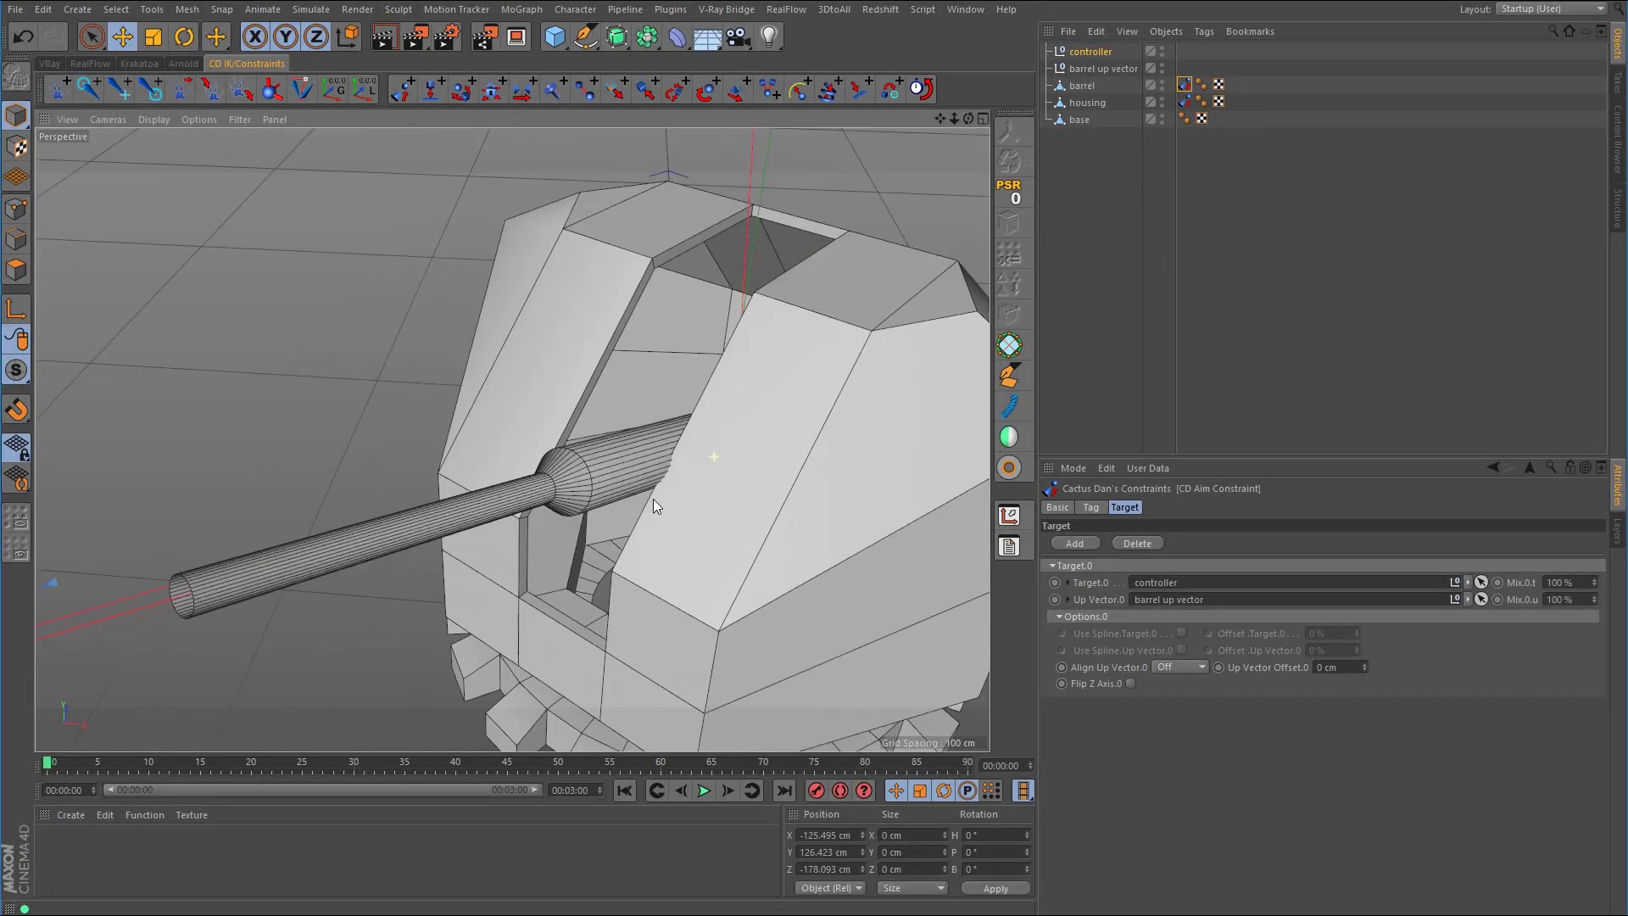
alt+drag(653, 499, 618, 487)
alt+right_drag(618, 487, 669, 458)
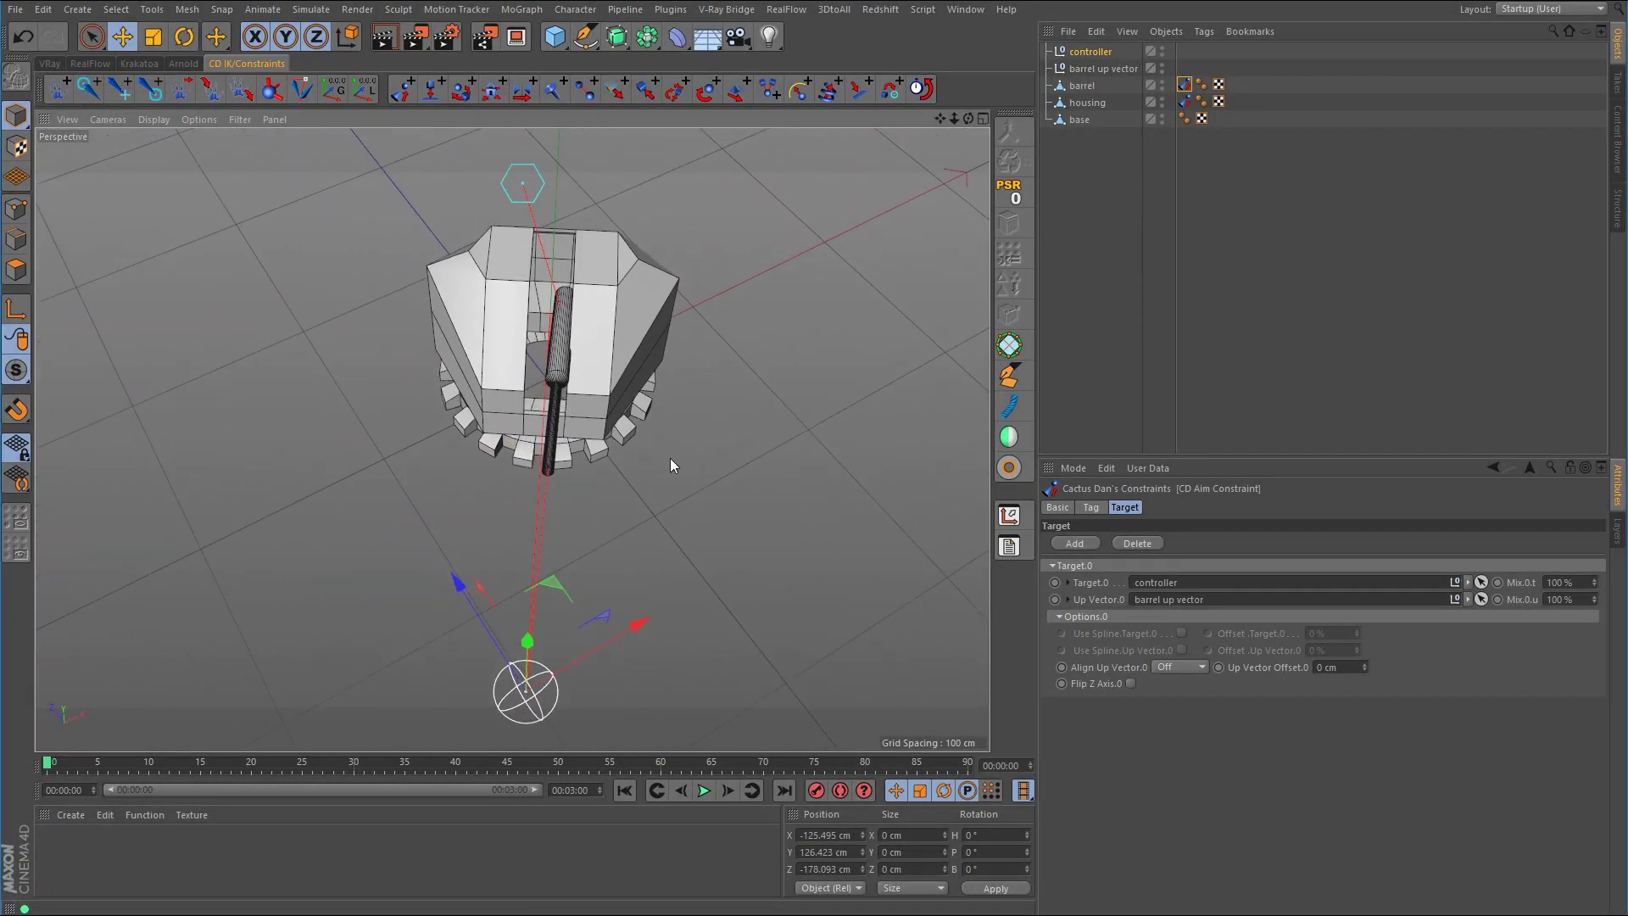
key(ctrl+z)
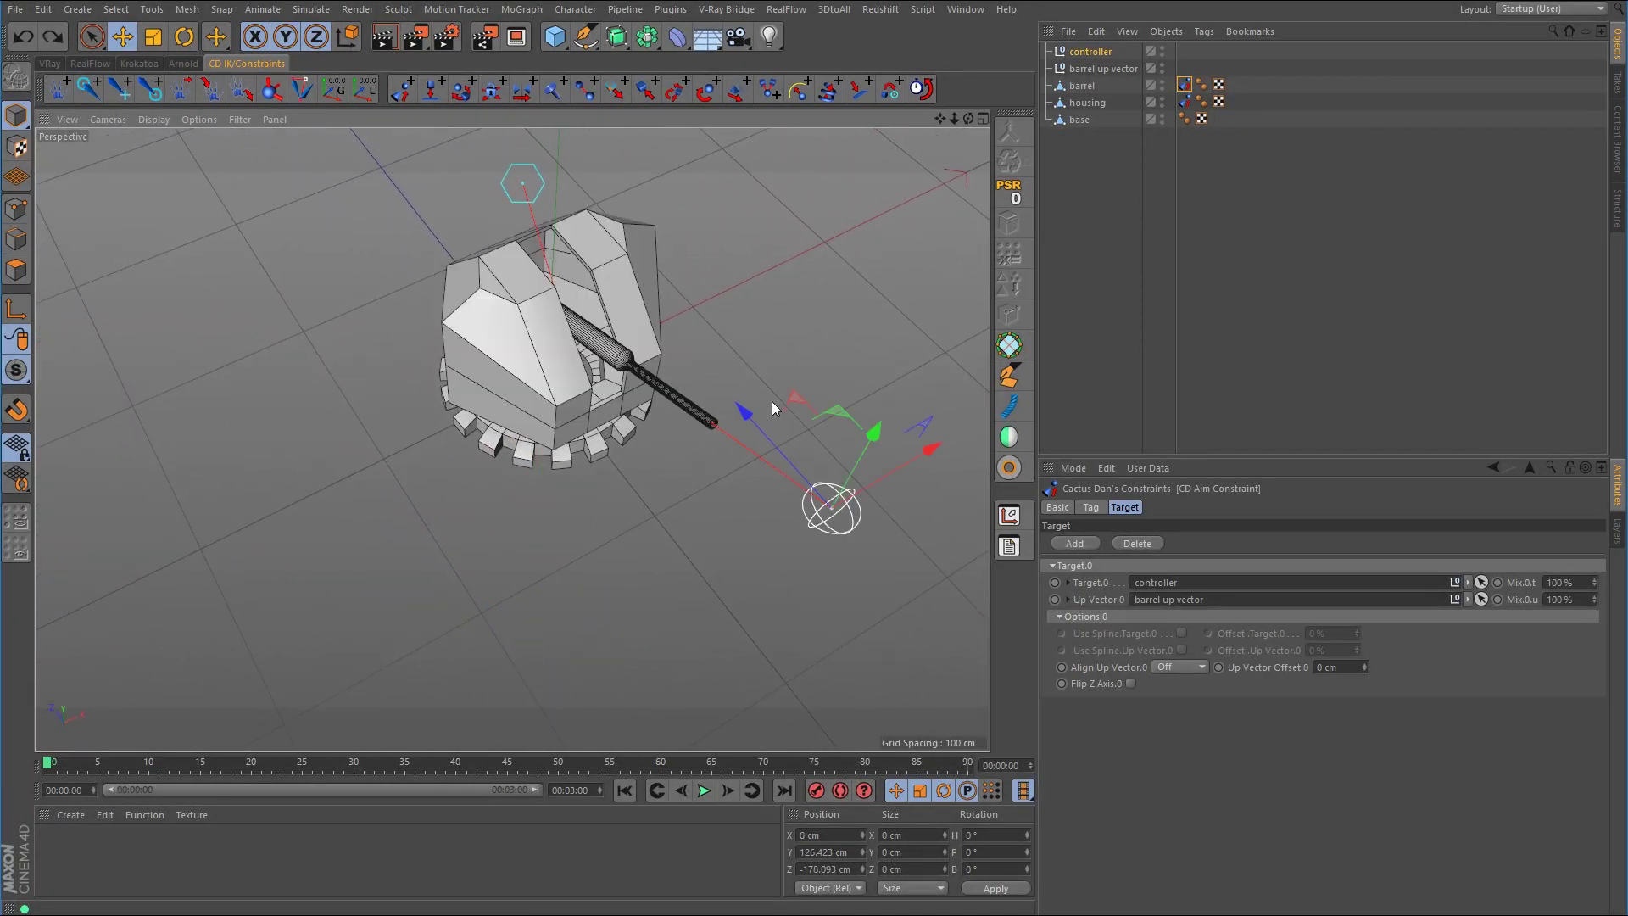
Make the barrel a child of the housing.
alt+drag(772, 402, 610, 383)
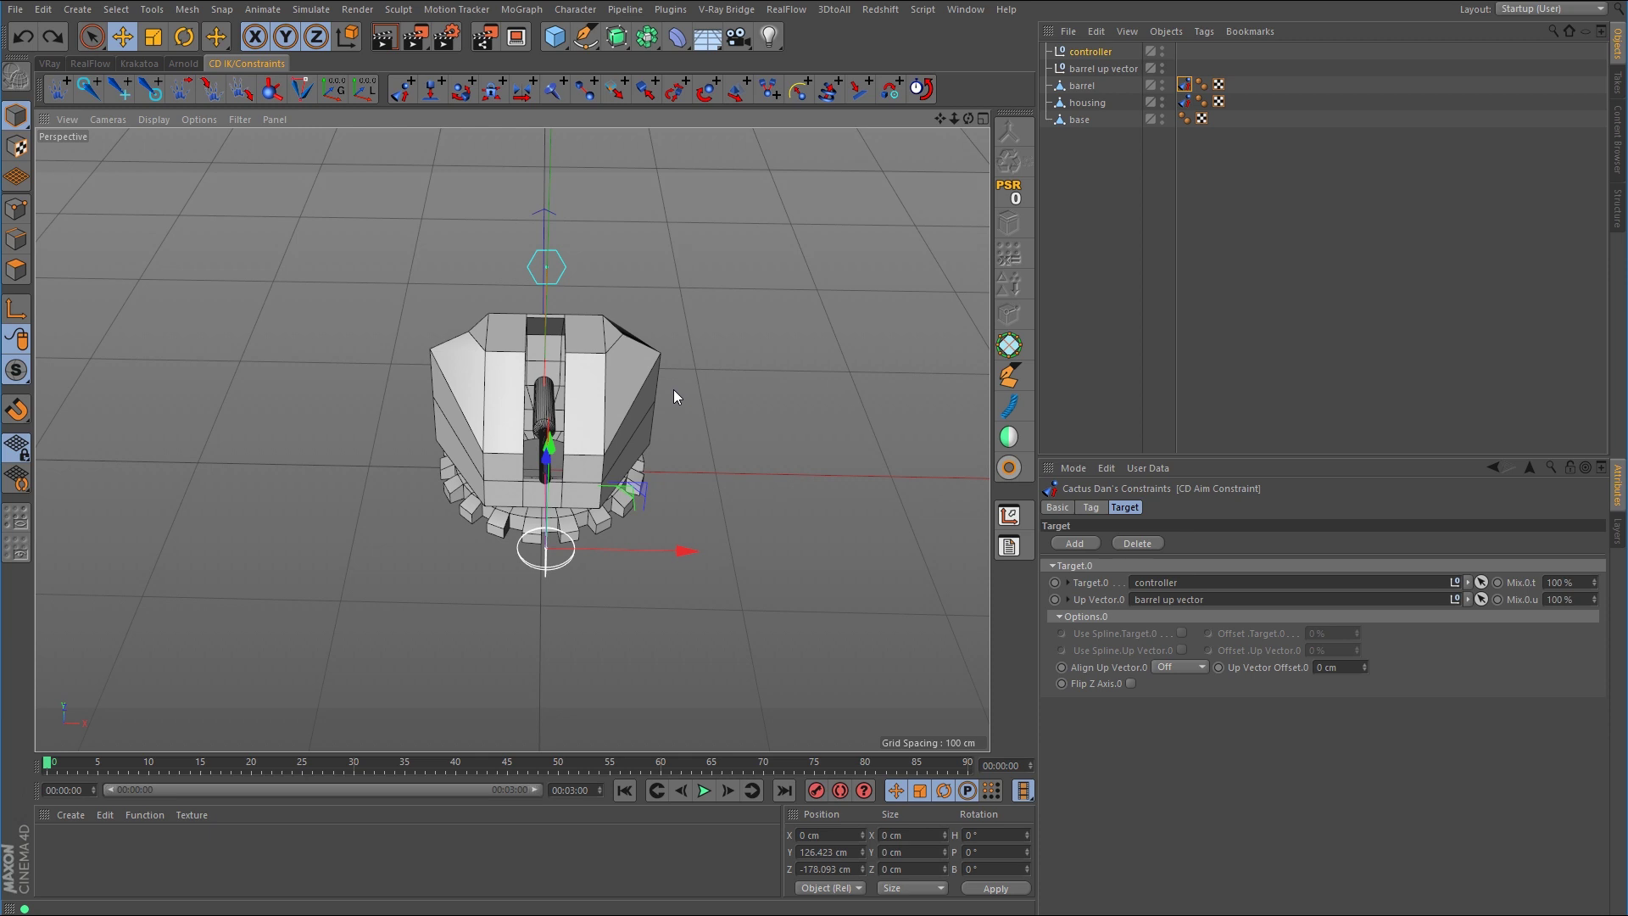
drag(1090, 91, 1086, 110)
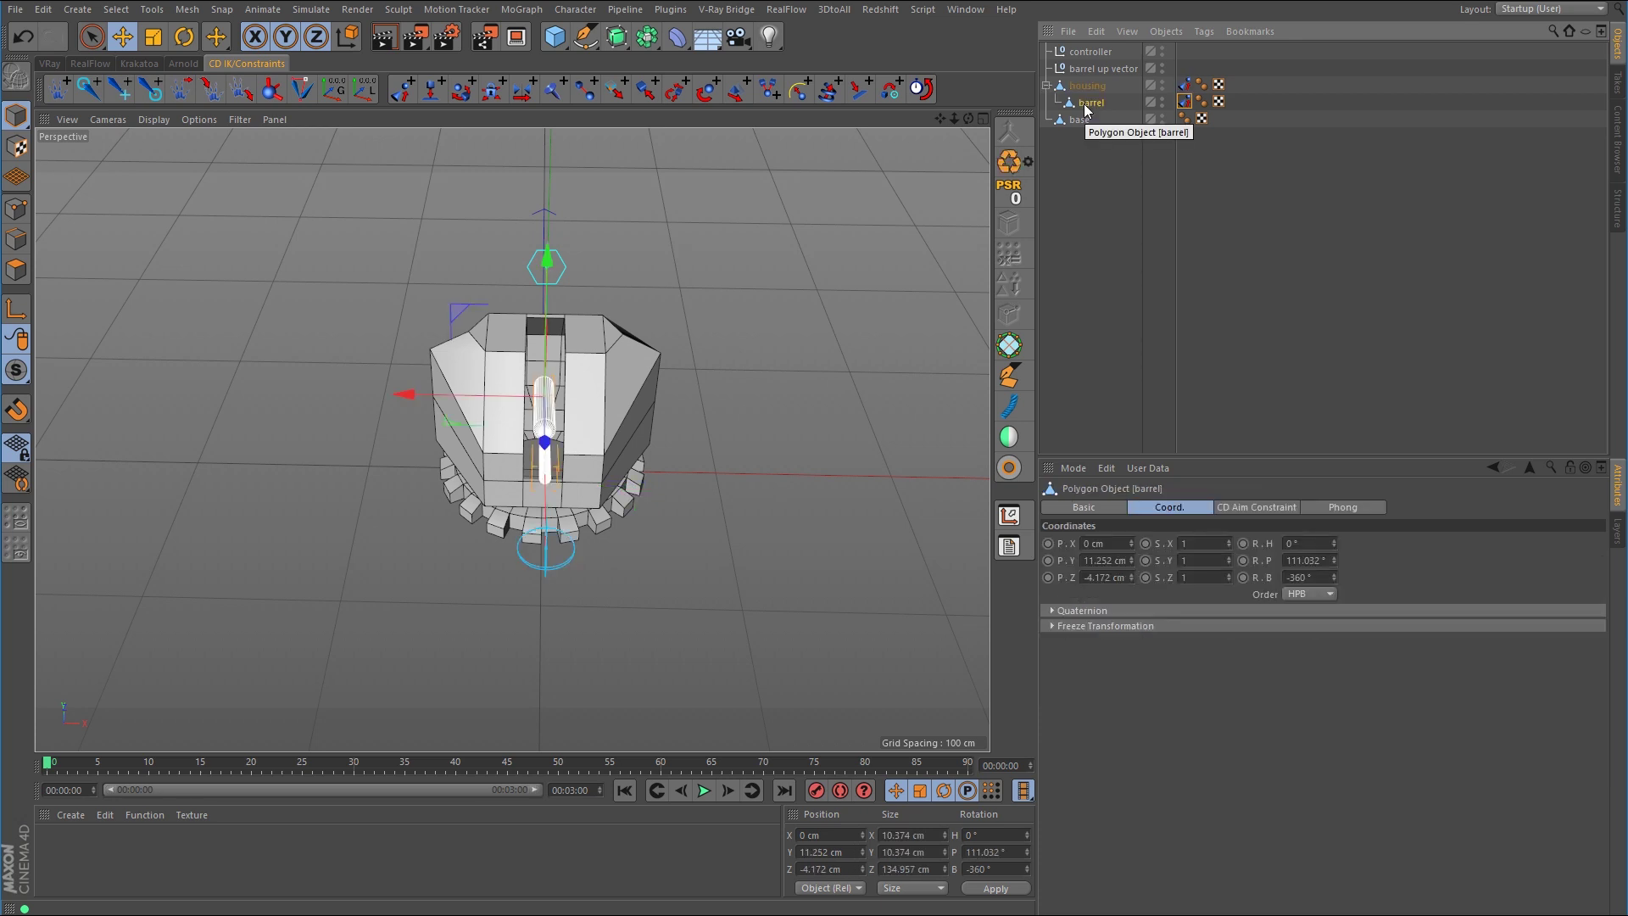
Test the parented barrel and housing by moving the controller, undo the move and inspect the turret.
click(1094, 52)
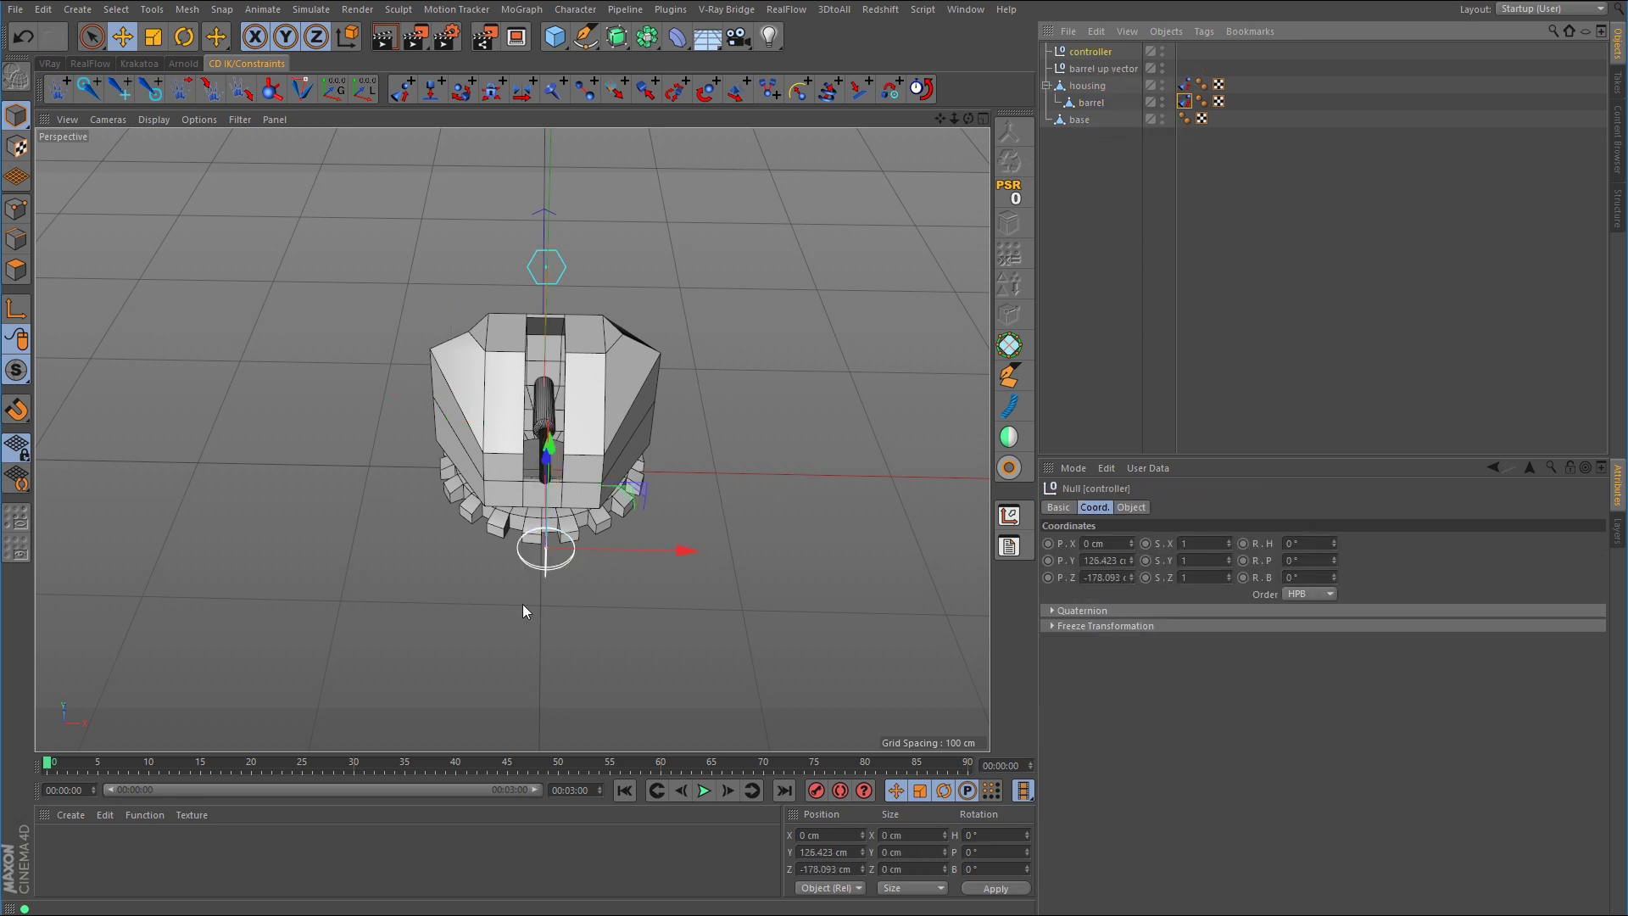
alt+drag(524, 606, 484, 636)
key(ctrl+z)
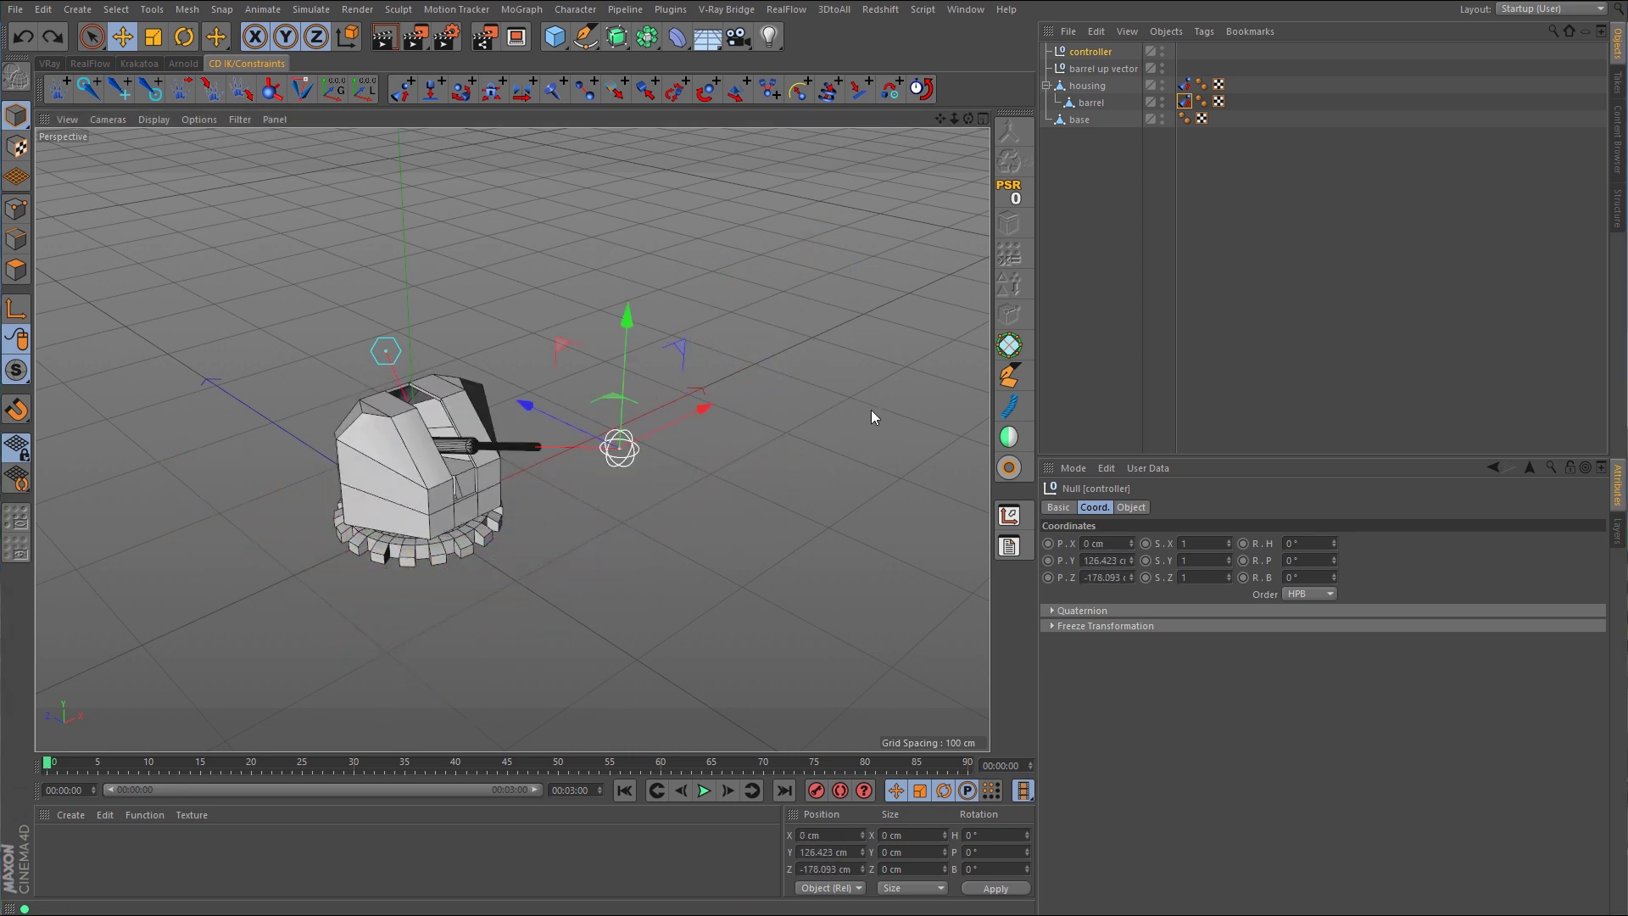
alt+drag(872, 411, 531, 395)
scroll(583, 485, up, 3)
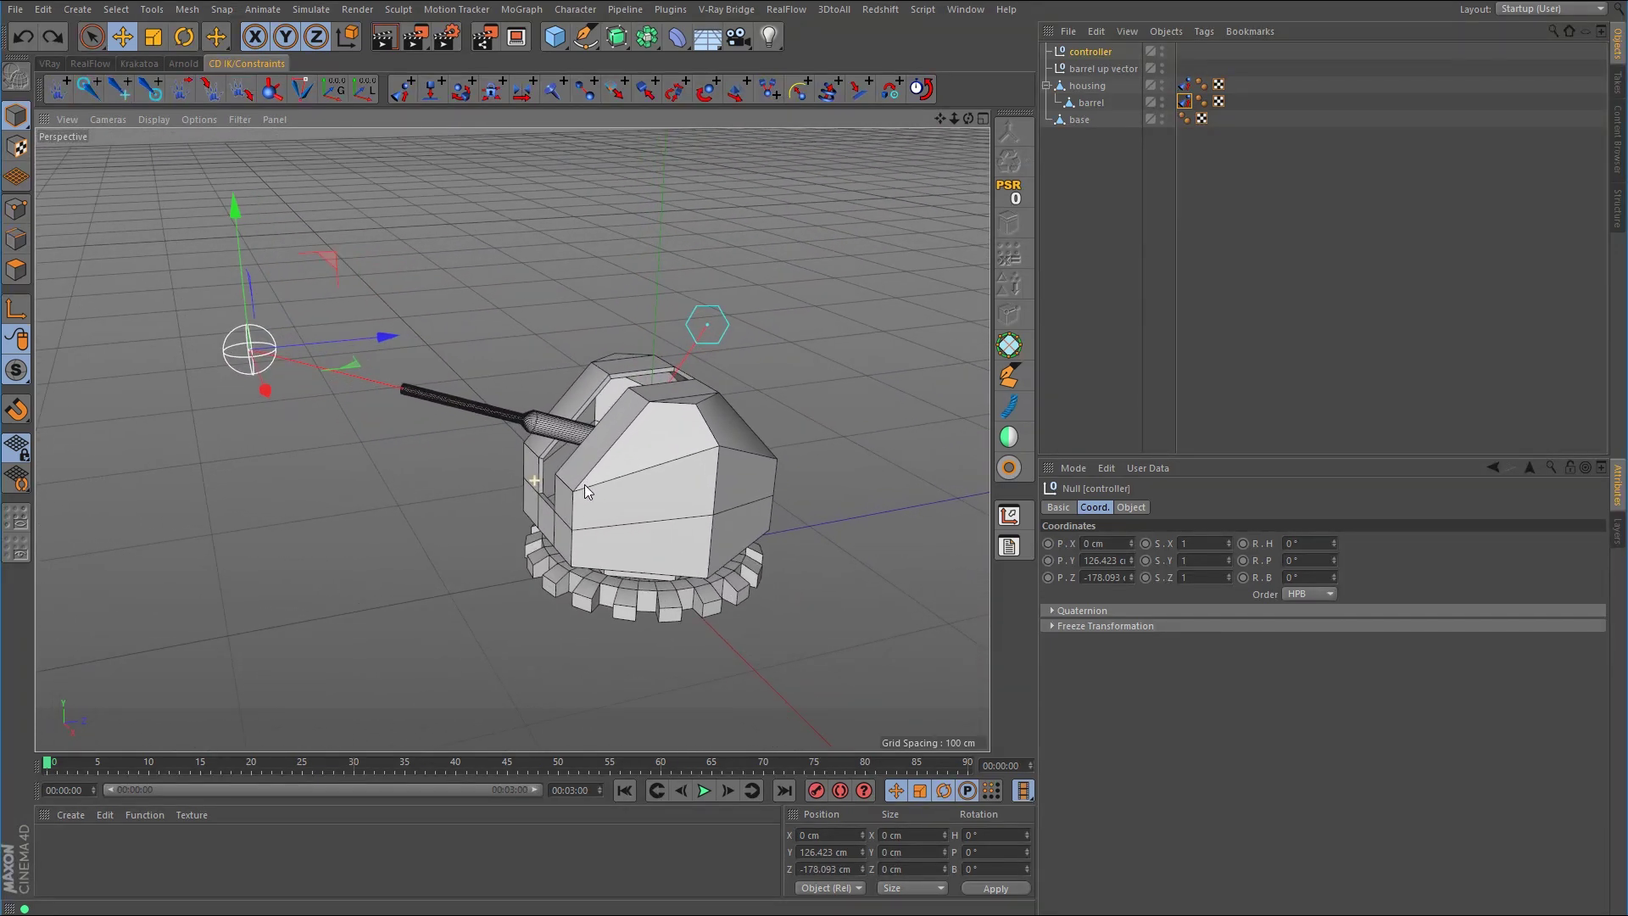